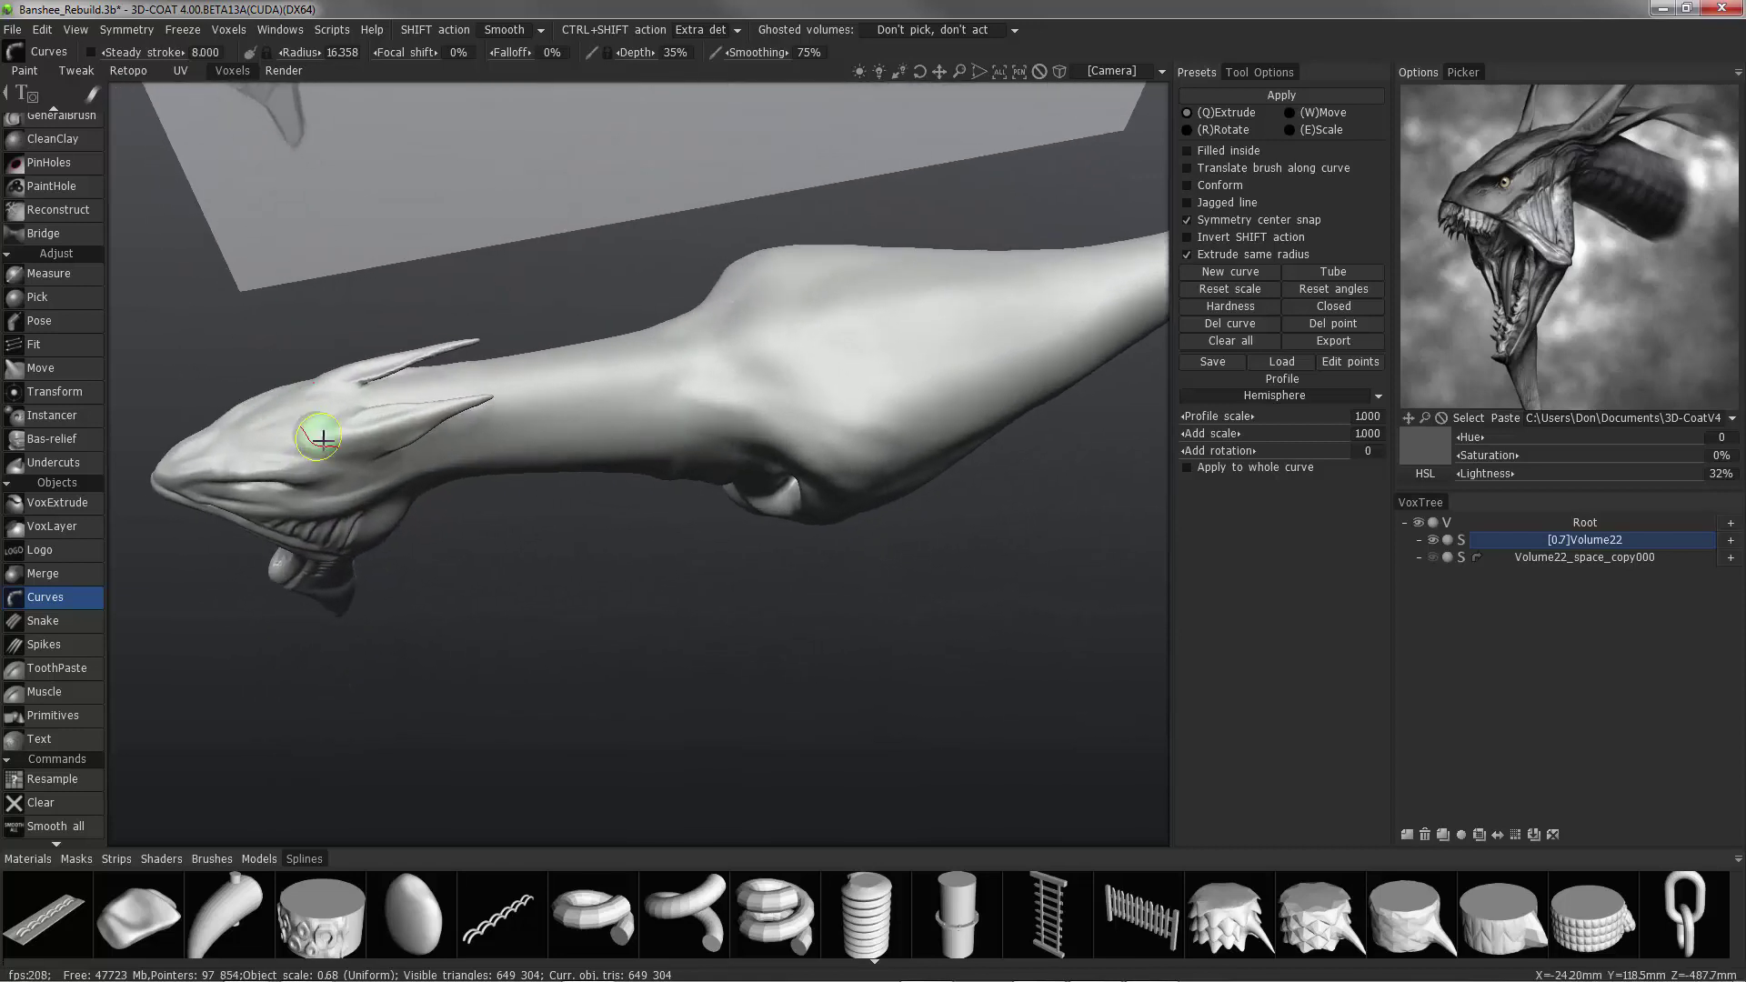
Draw a tapering Curves horn from the back of the head along the sketched horn to a fine tip, starting at radius 16.358, then 9.921.
middle_drag(363, 419, 355, 398)
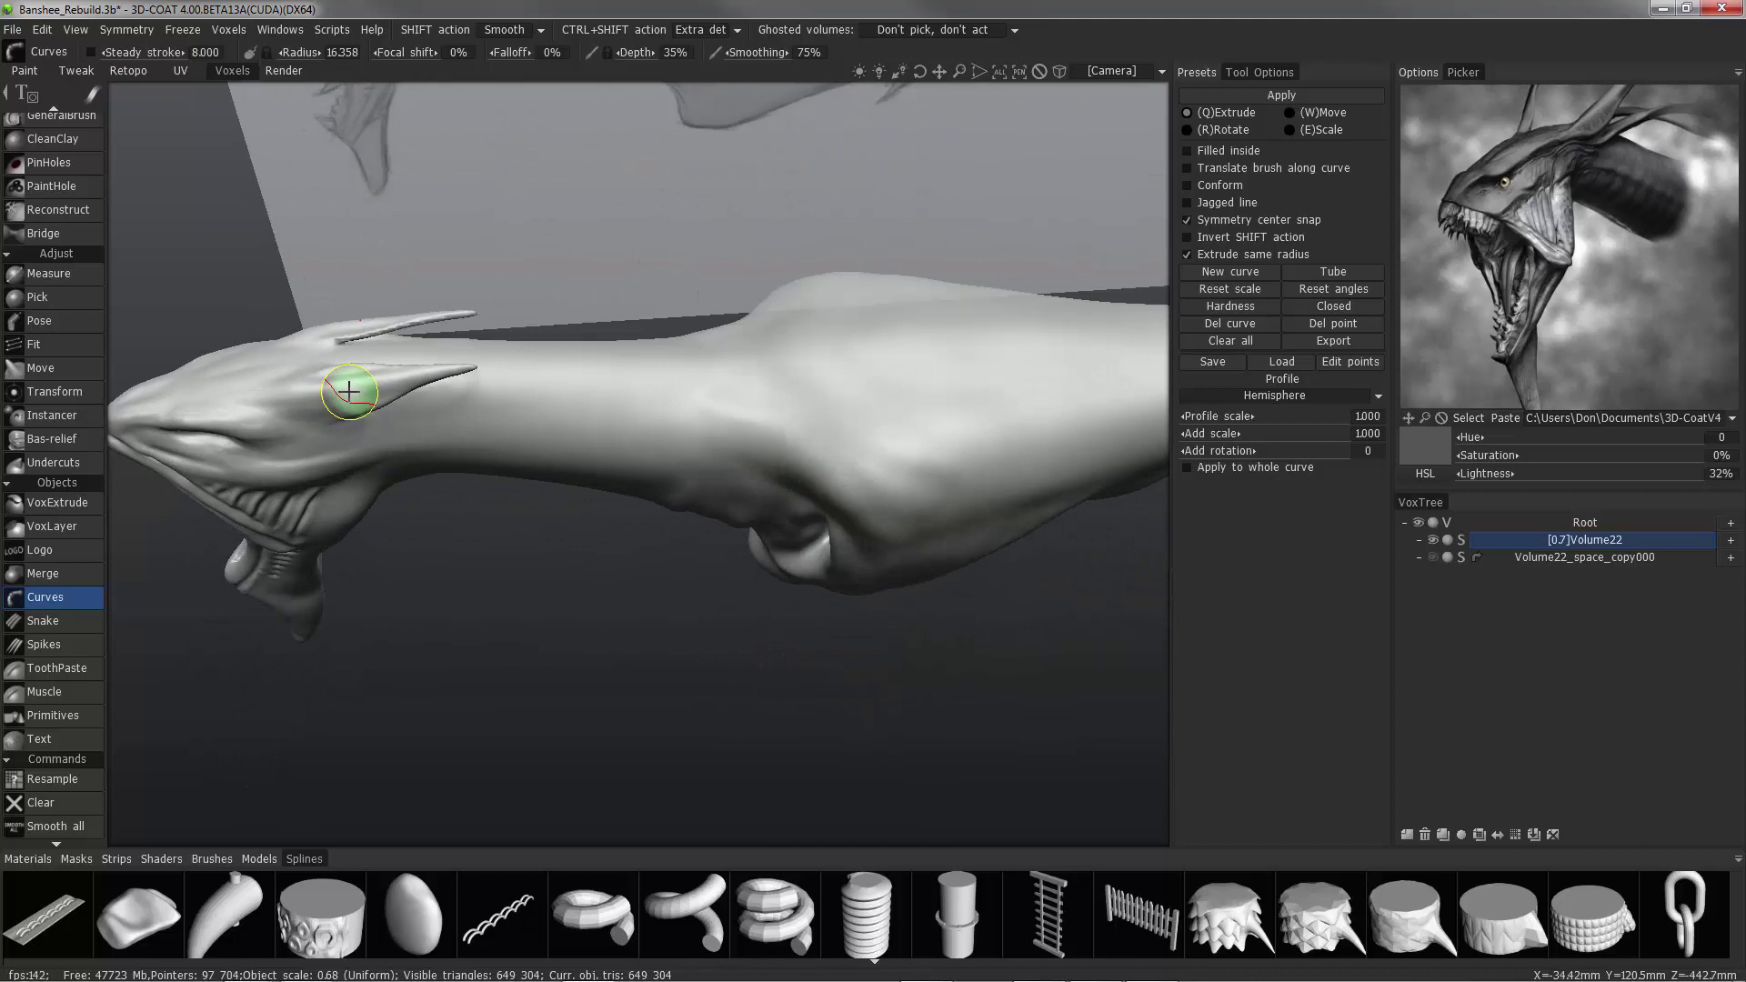
click(352, 393)
mouse_move(452, 397)
middle_down()
mouse_move(495, 316)
mouse_move(244, 333)
mouse_move(312, 428)
mouse_move(331, 428)
mouse_move(343, 406)
mouse_move(427, 396)
mouse_move(479, 285)
middle_up()
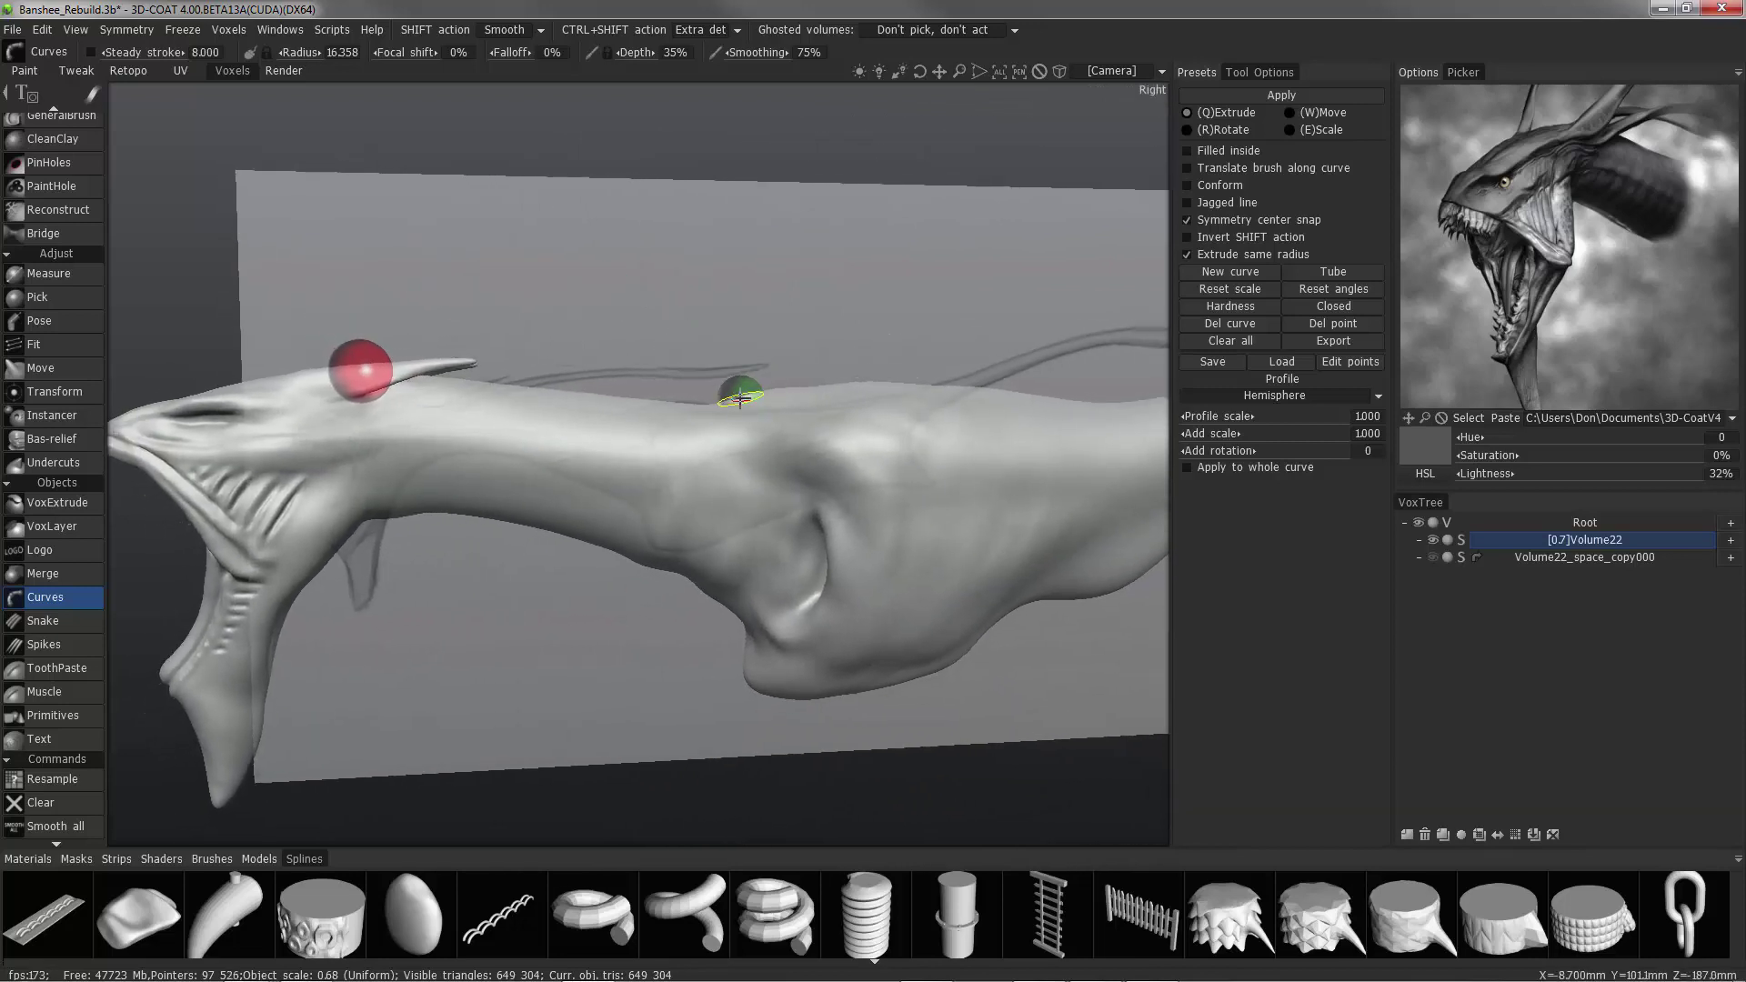
middle_drag(741, 397, 757, 394)
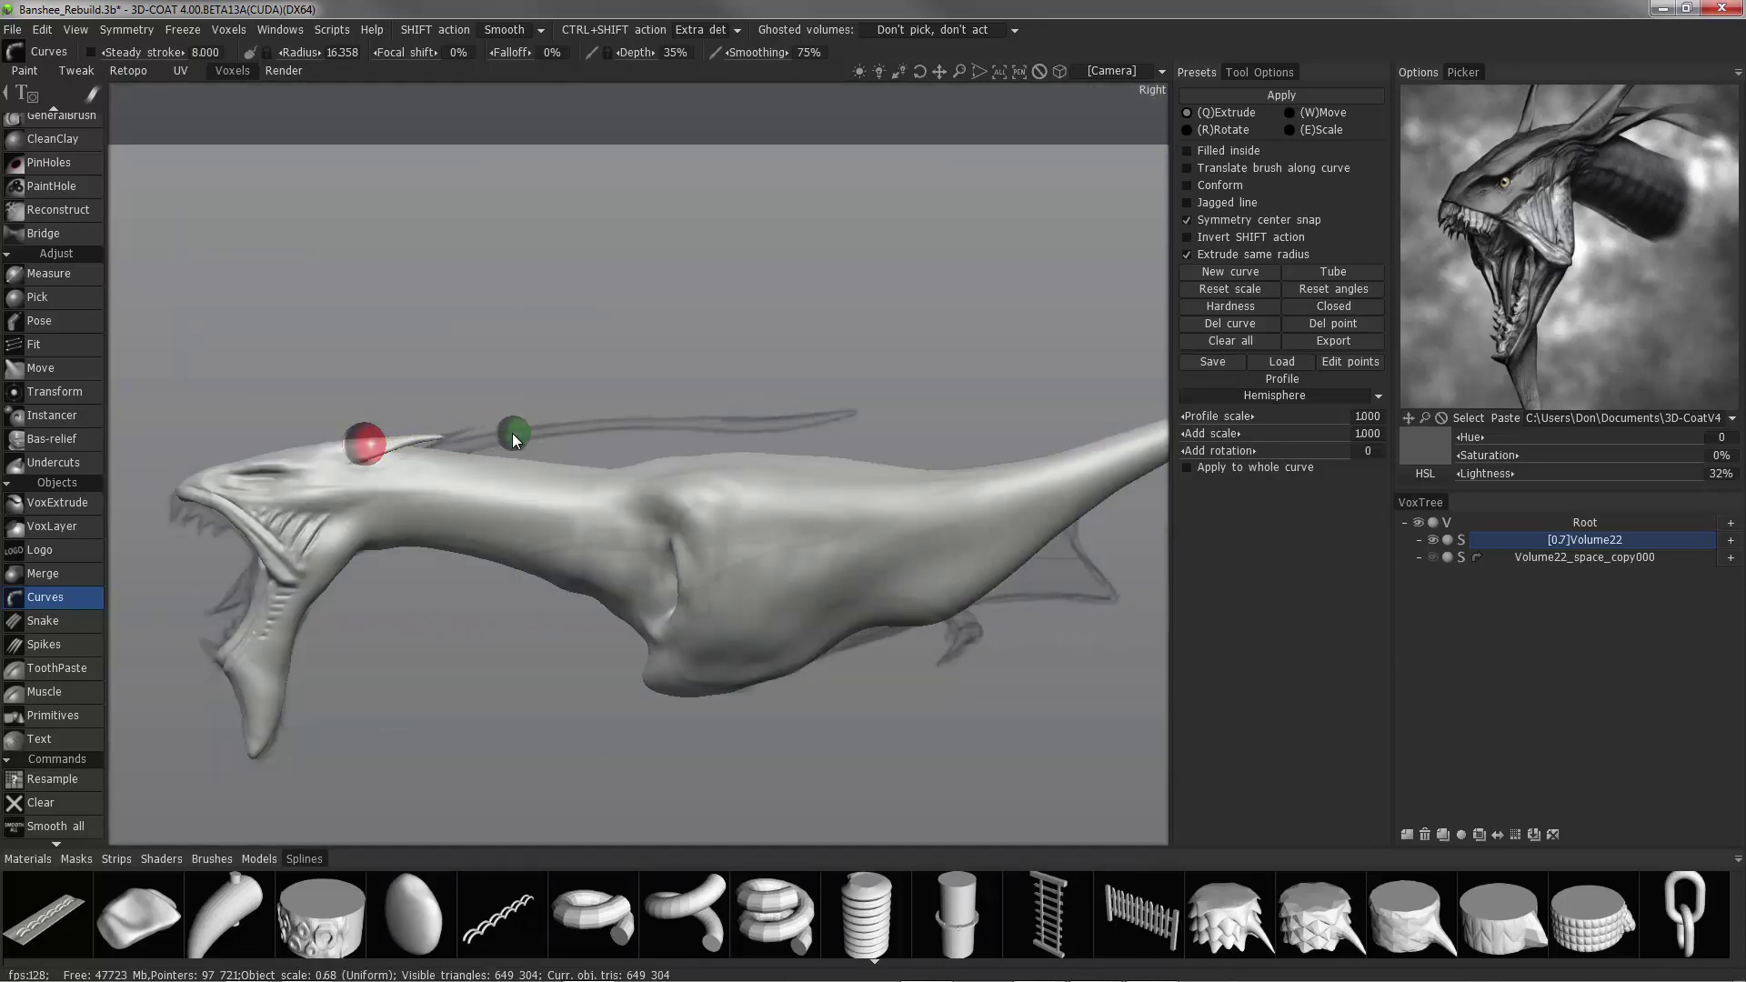
middle_drag(528, 433, 525, 434)
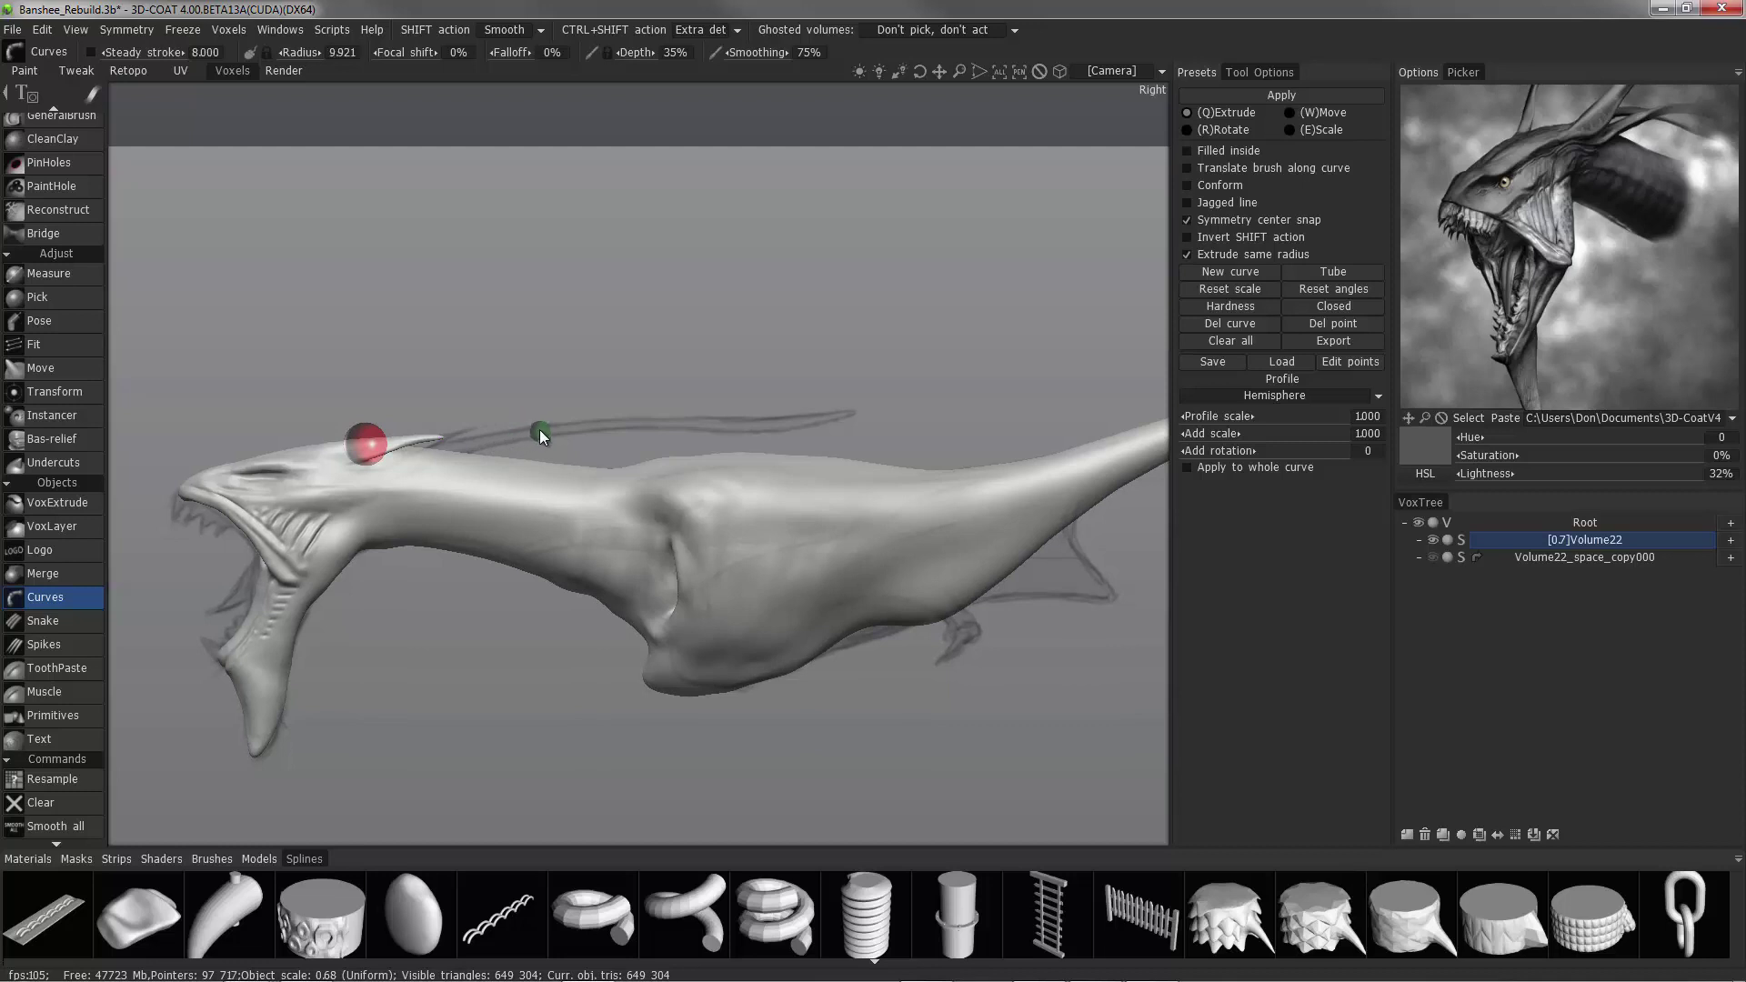
click(545, 430)
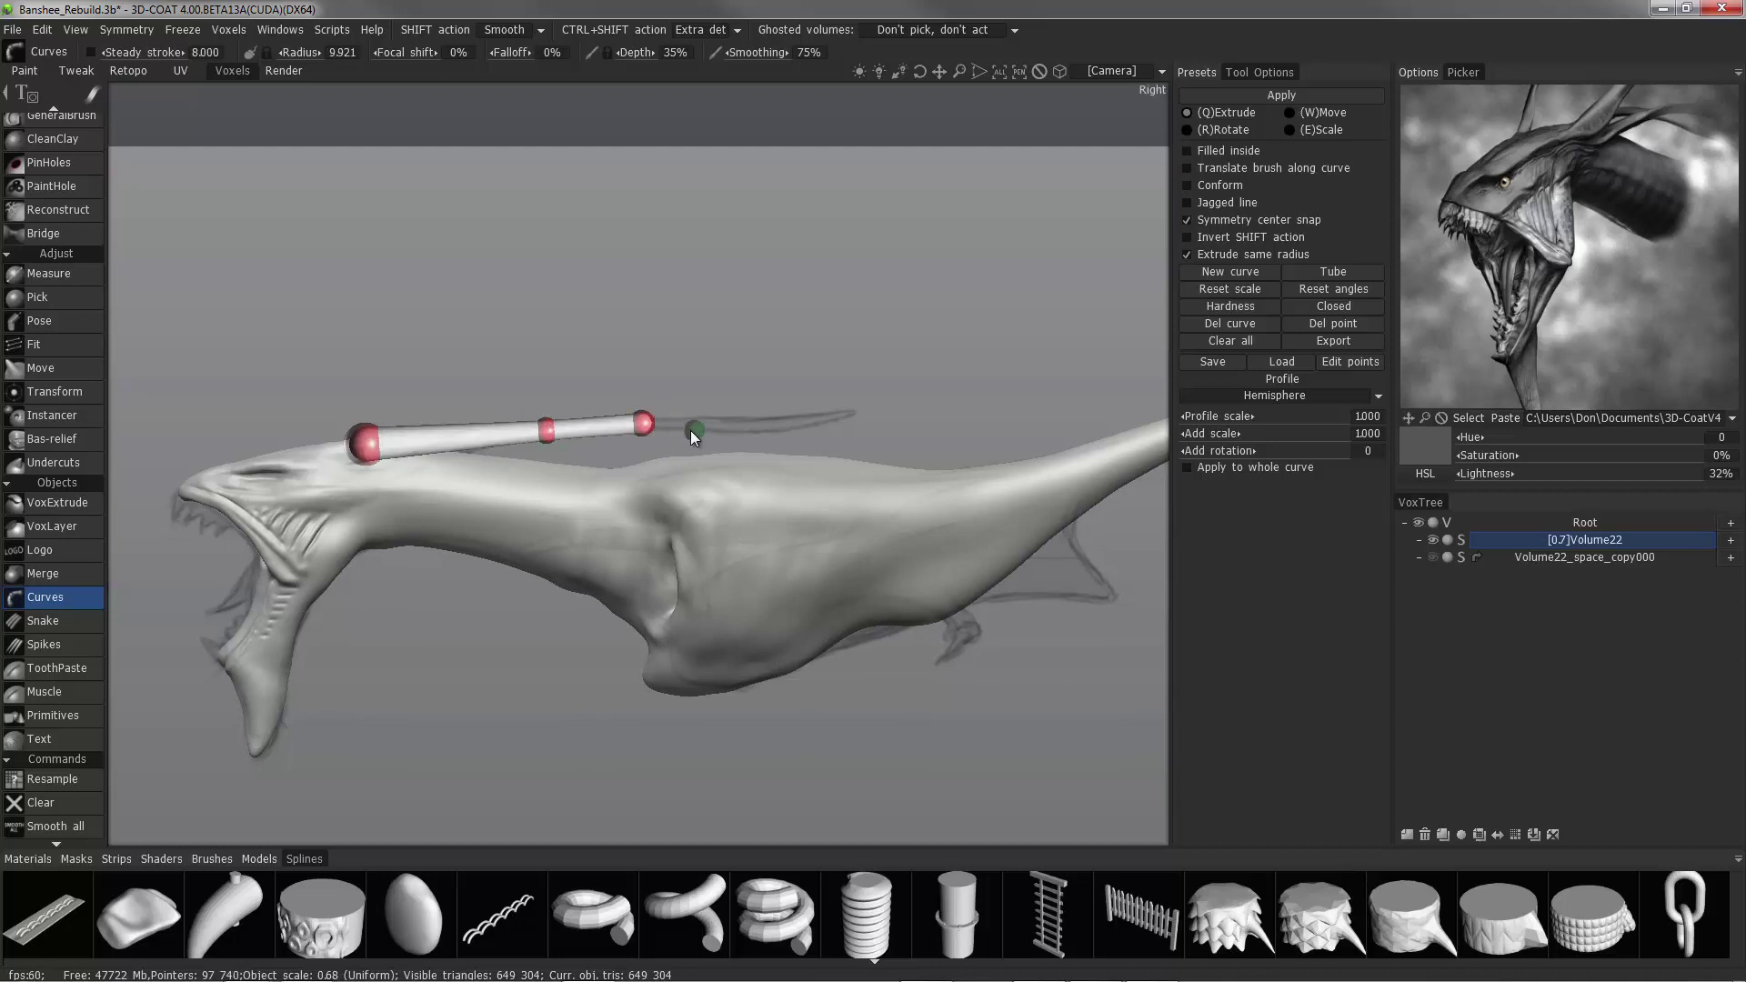
click(721, 427)
click(763, 427)
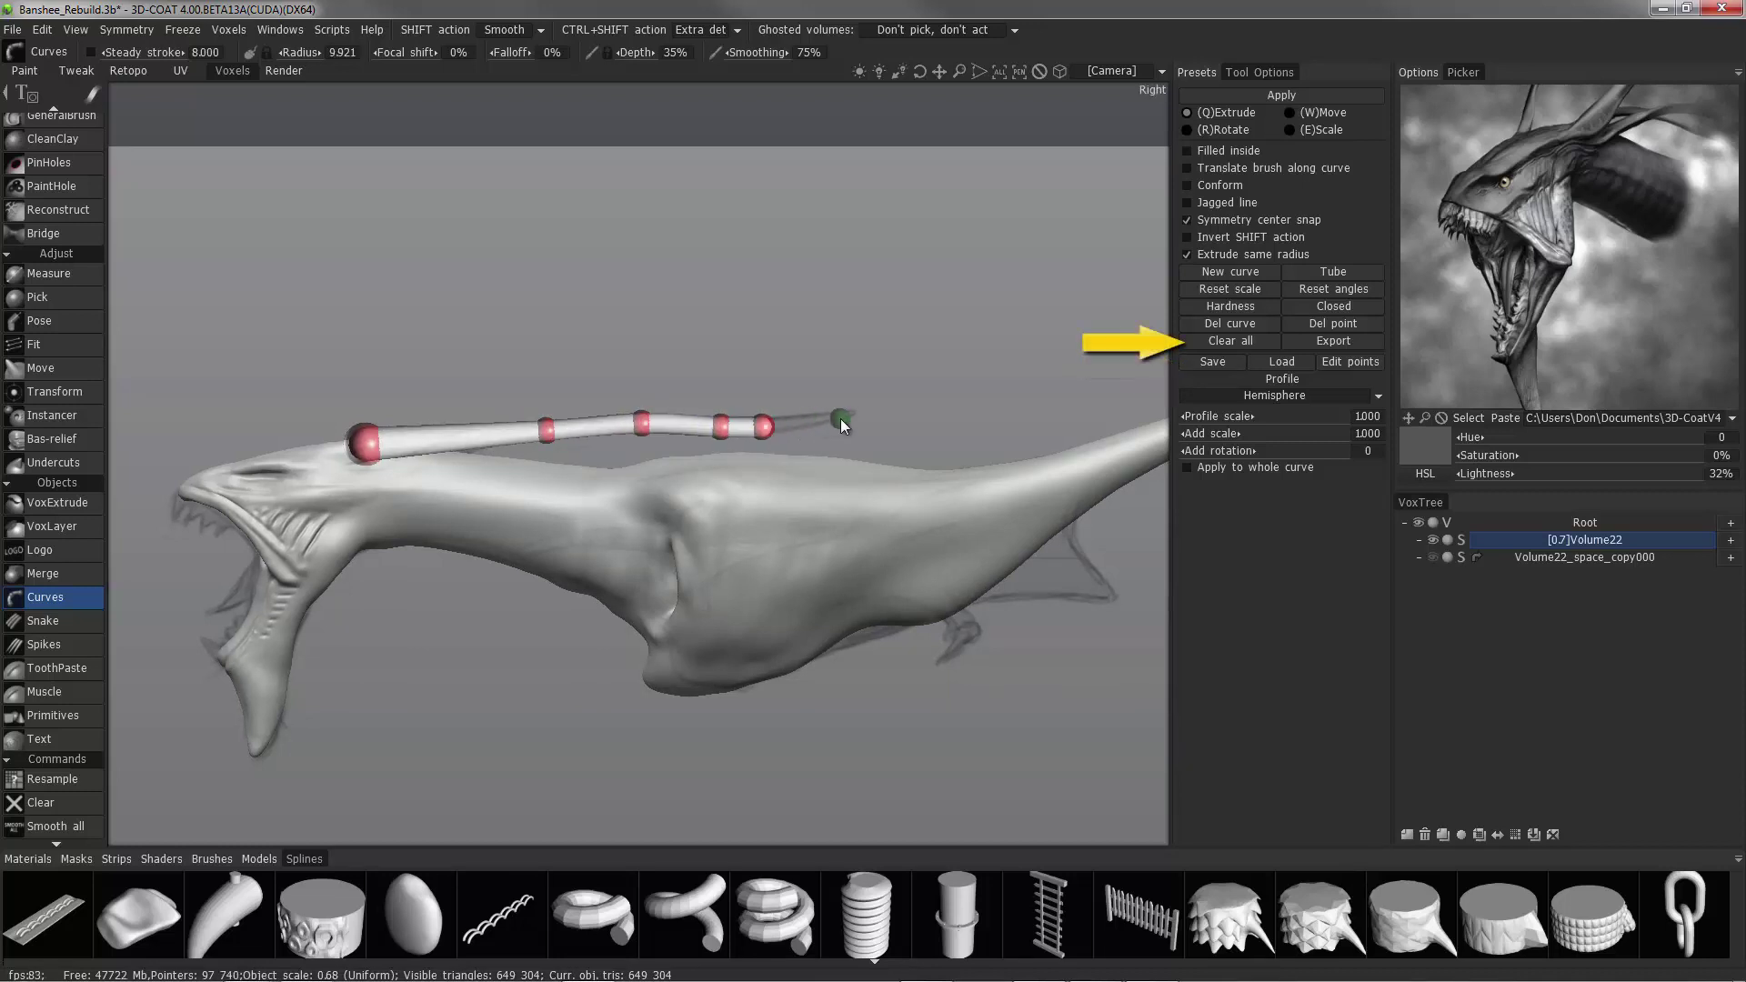
click(848, 417)
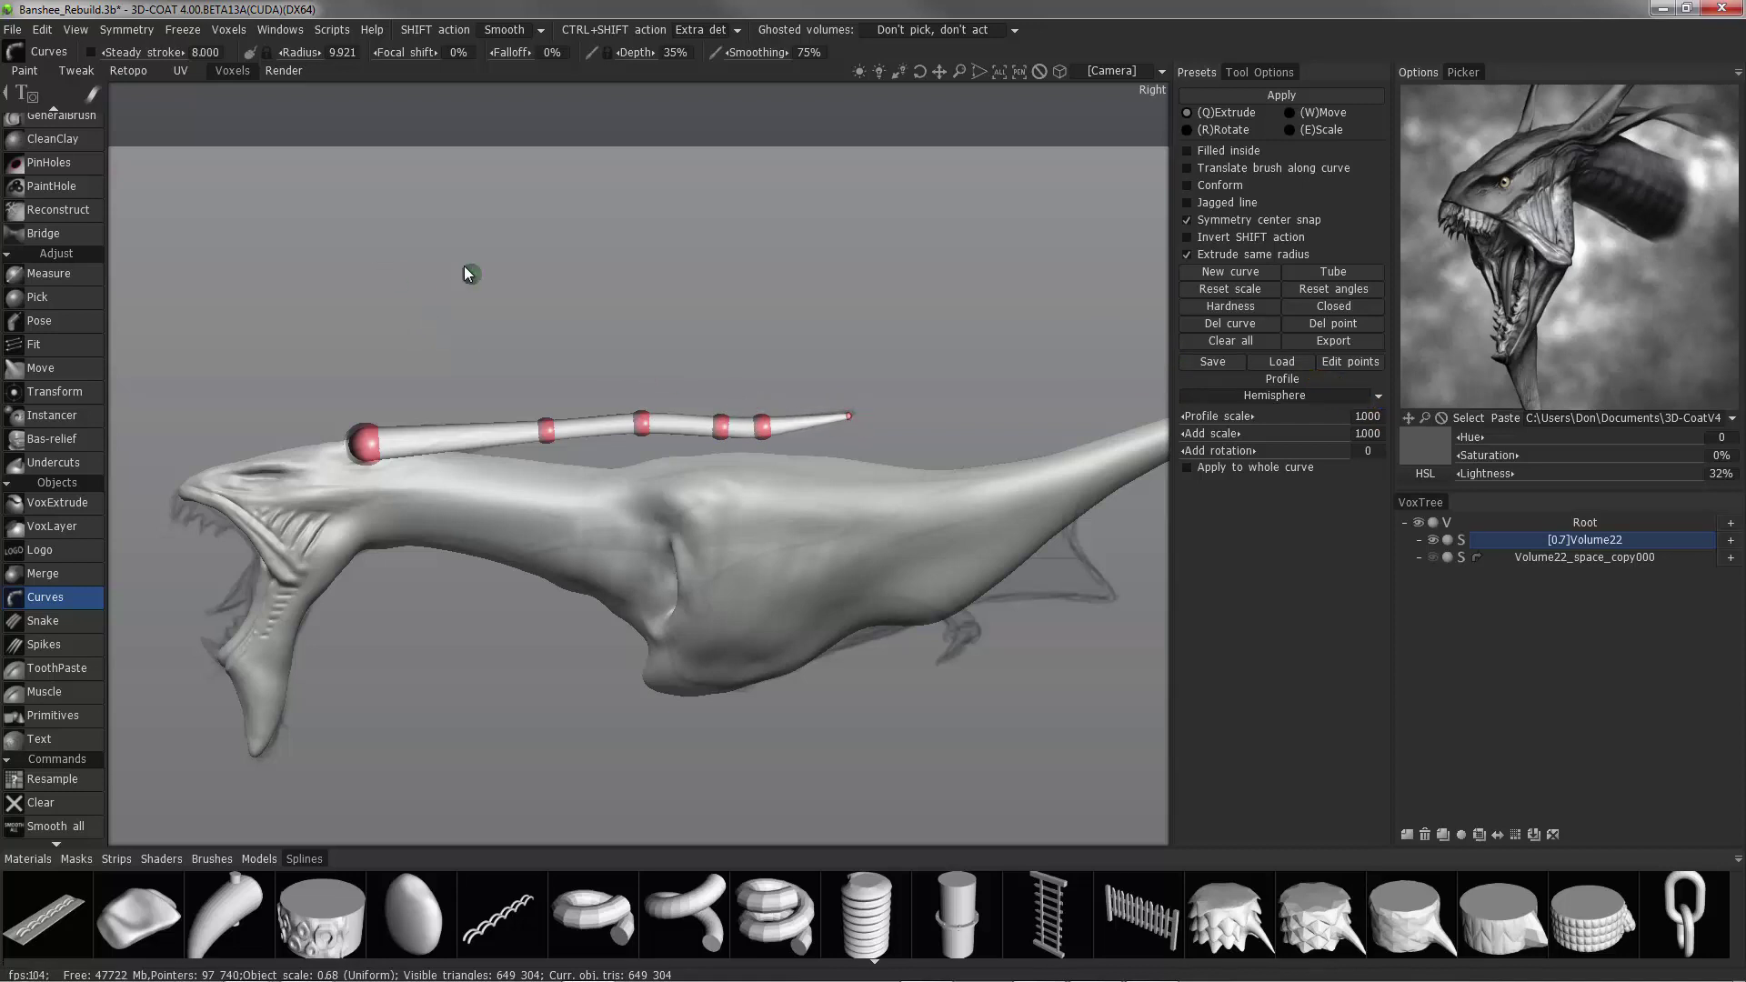
Insert a curve point near the horn's base and shift the middle points in side view to follow the sketched horn.
click(449, 442)
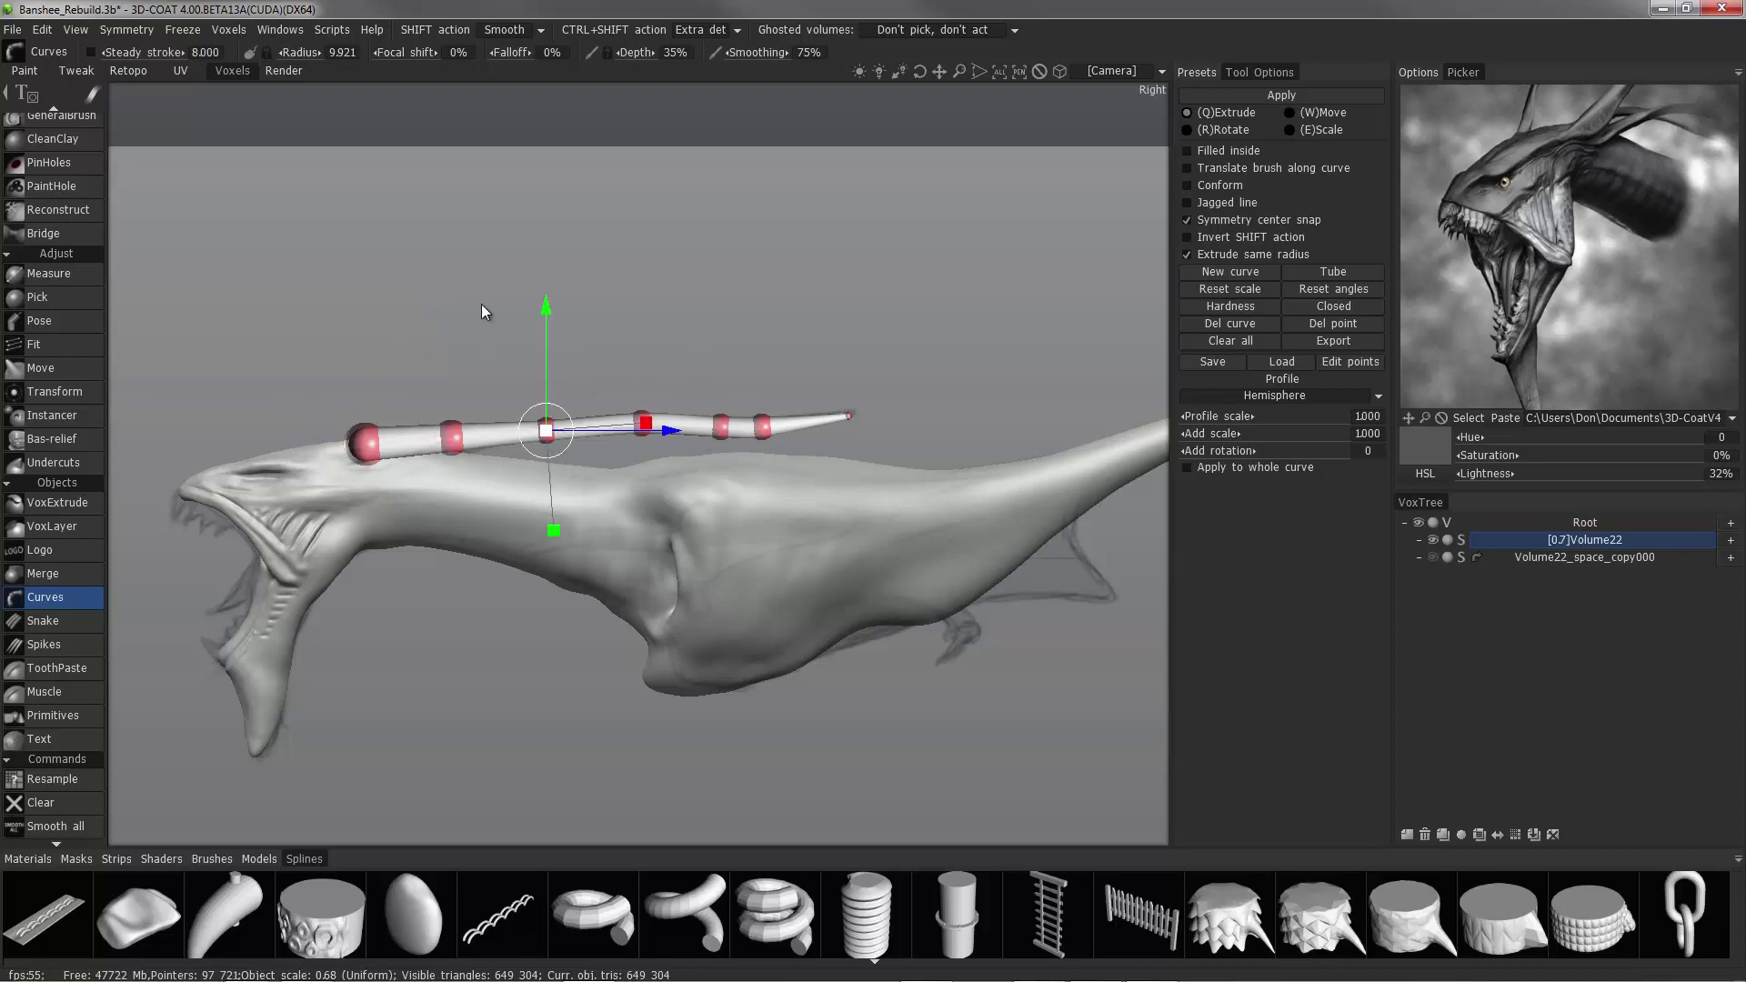
drag(548, 307, 549, 303)
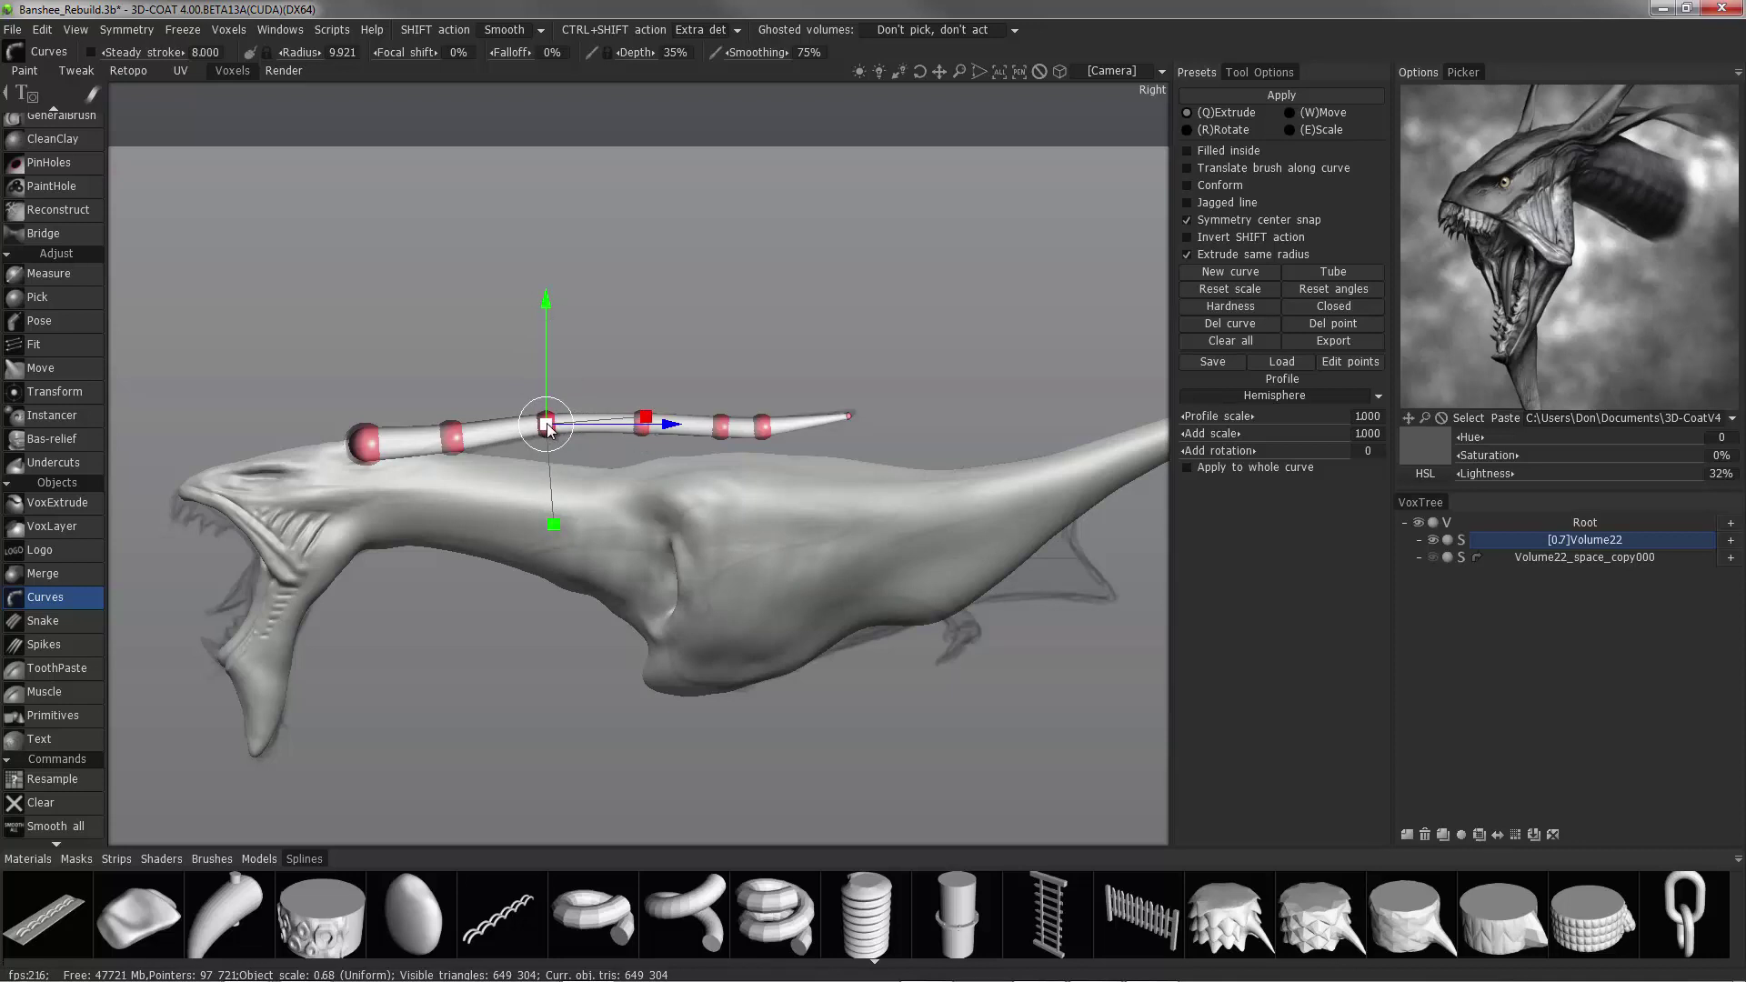
click(584, 435)
click(643, 433)
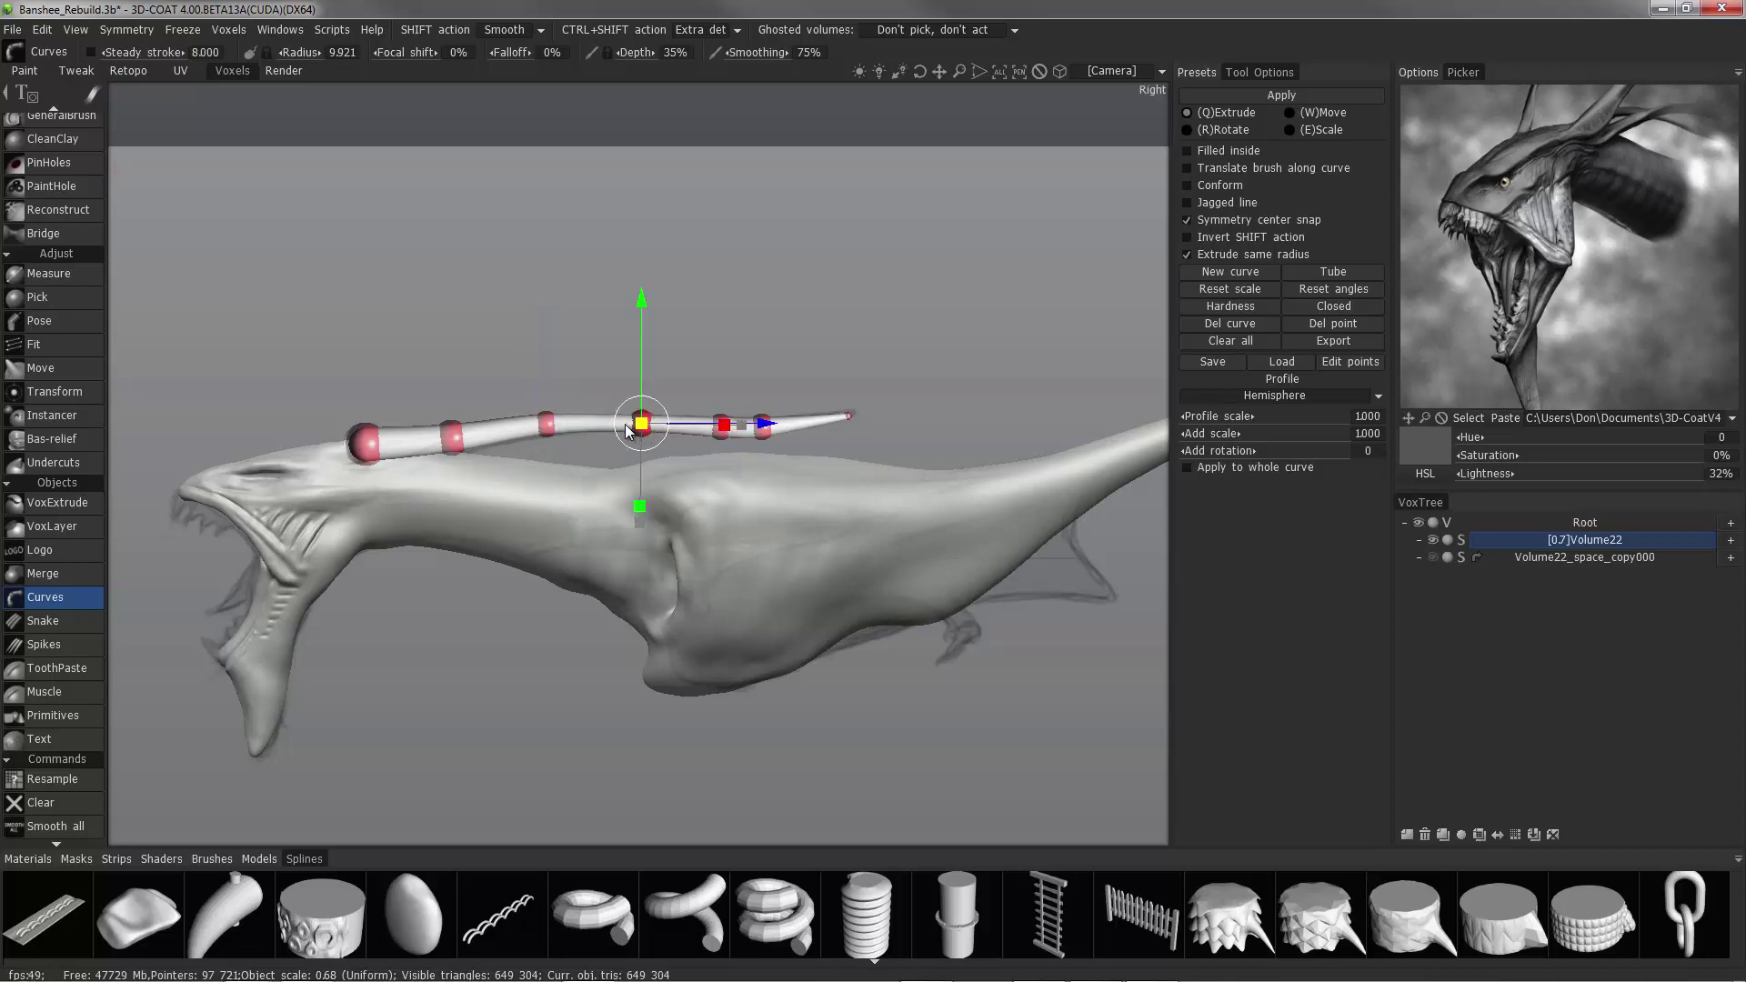
drag(764, 422, 755, 421)
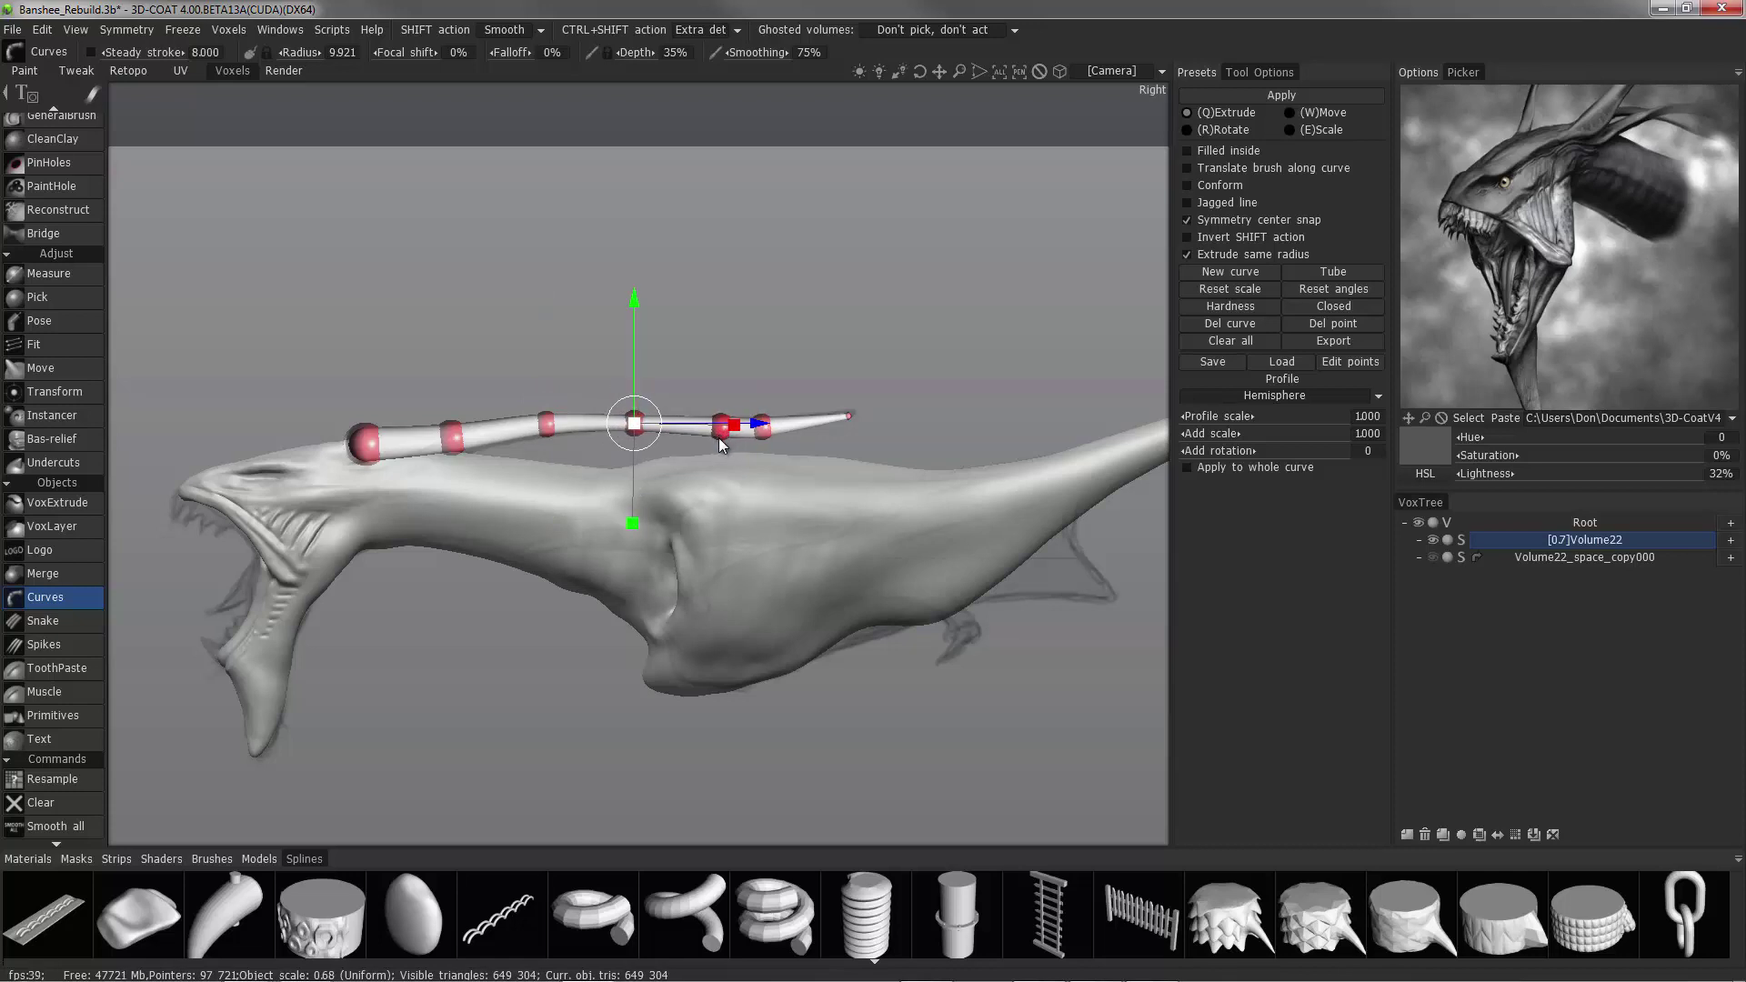
click(719, 431)
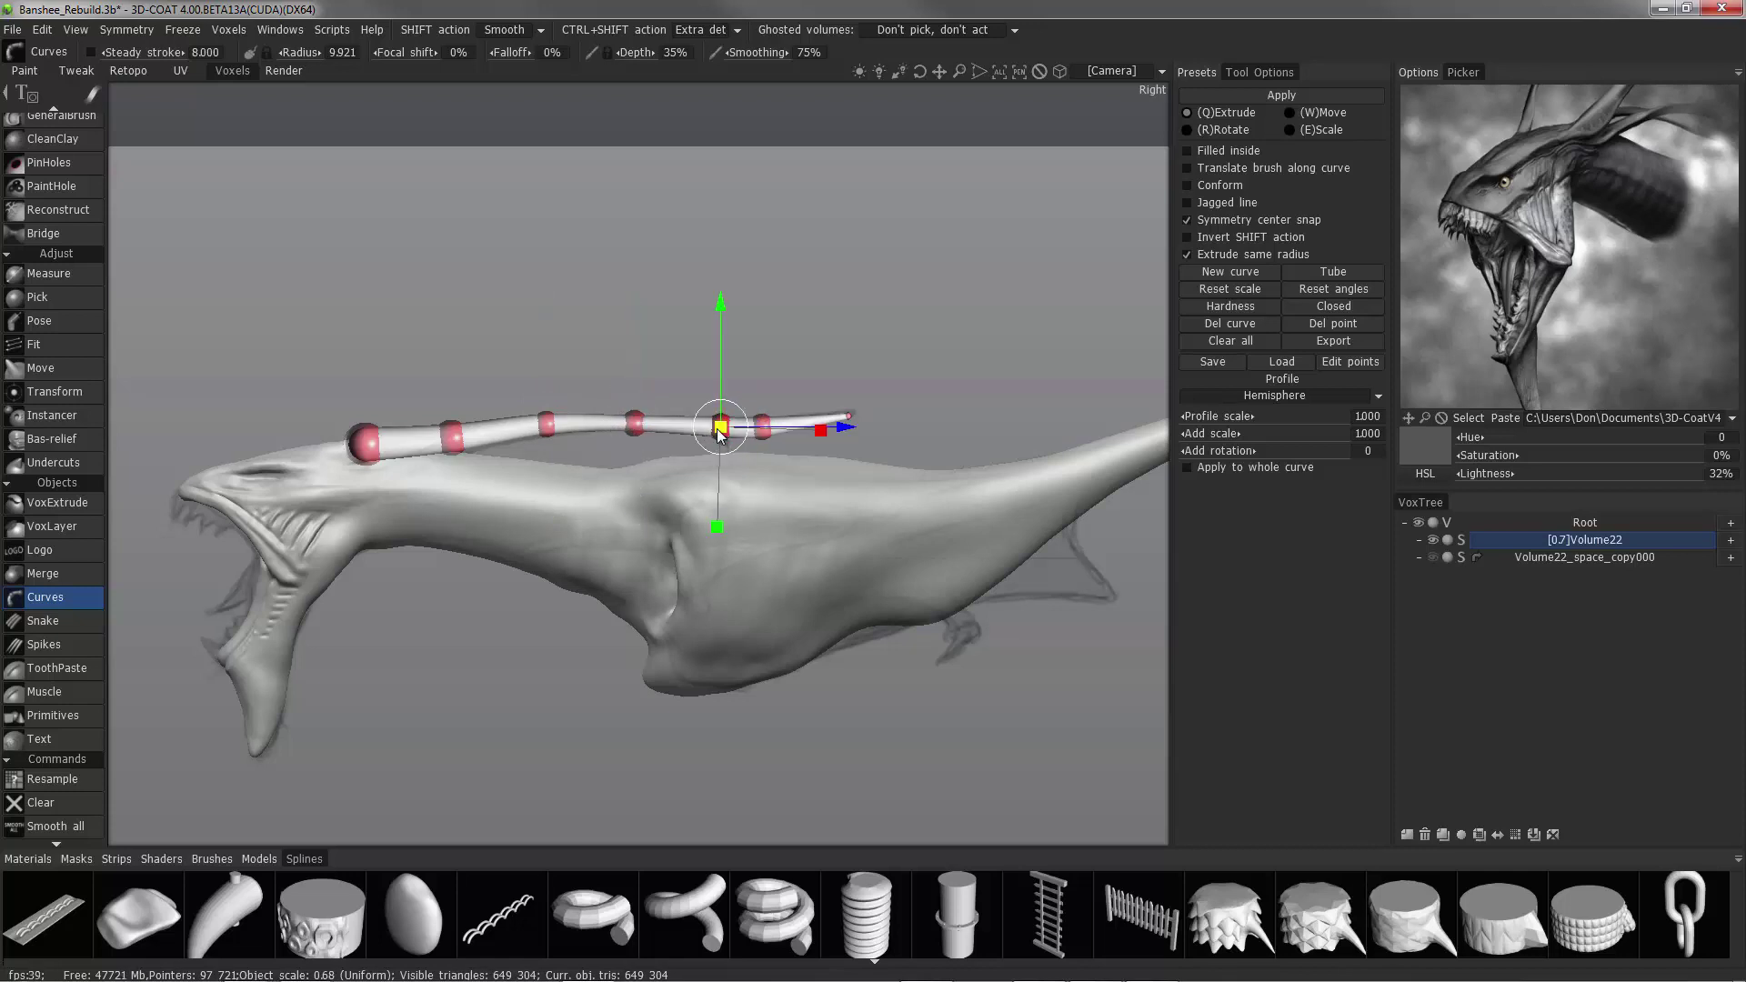
click(765, 440)
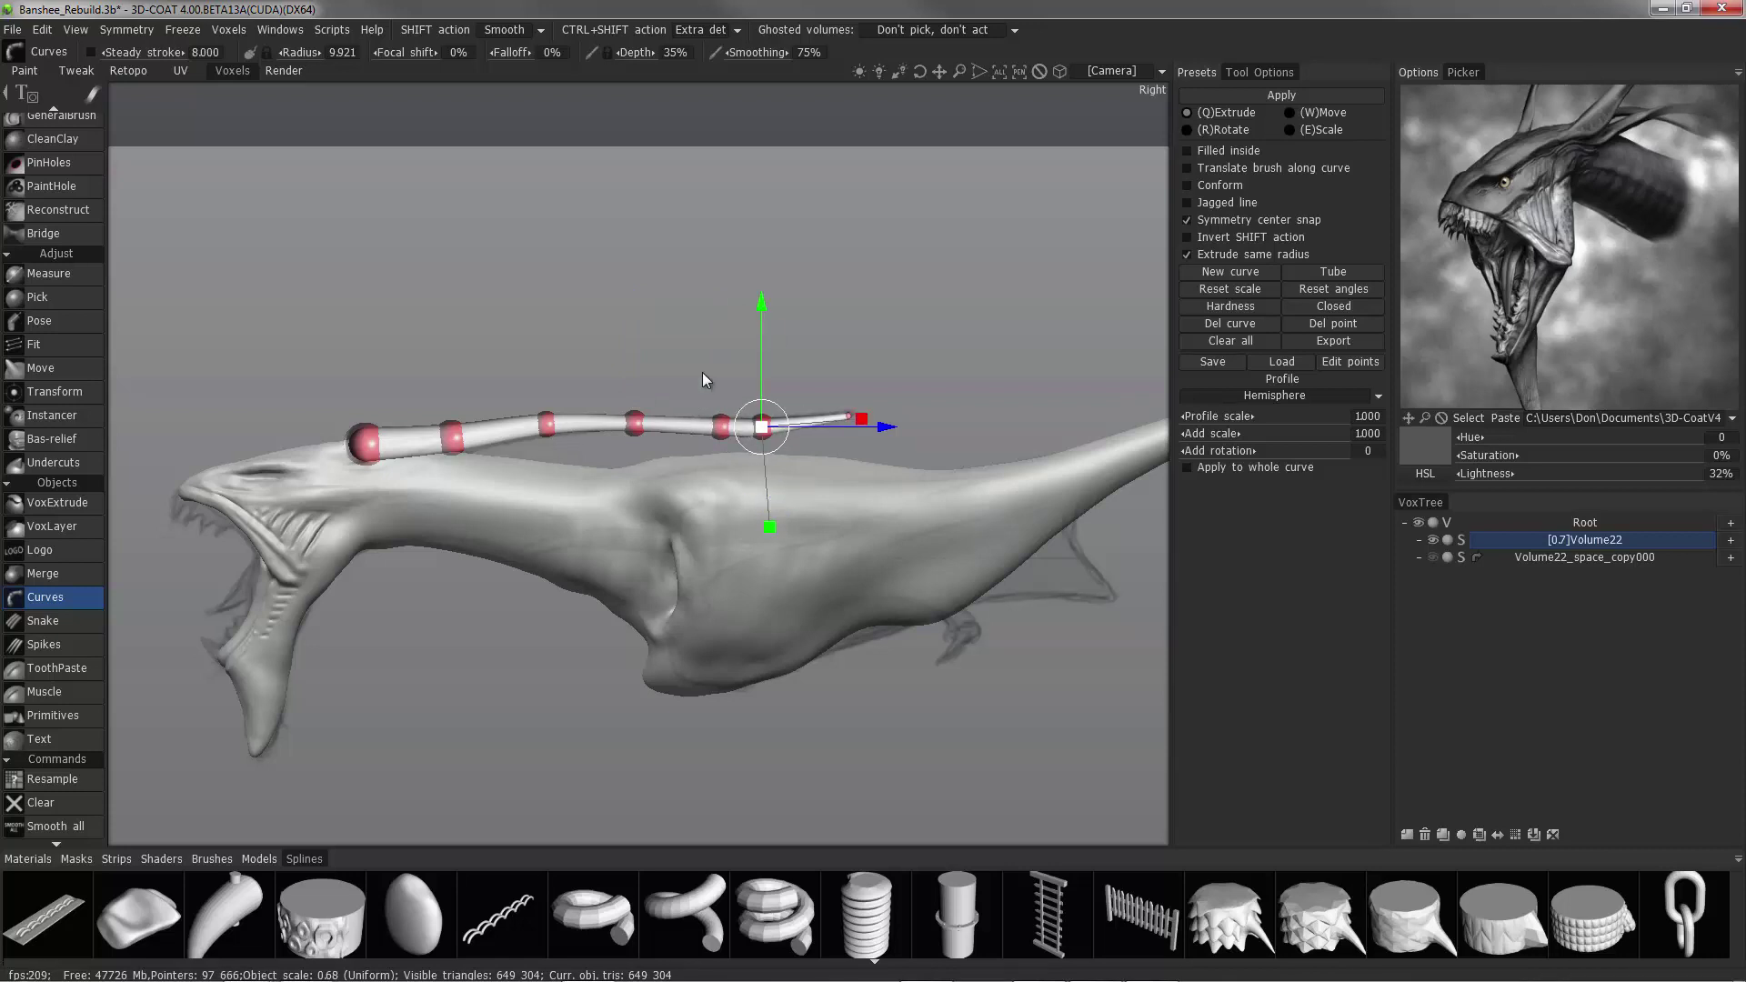
Move the horn curve's base point down and forward into the back of the head.
click(364, 444)
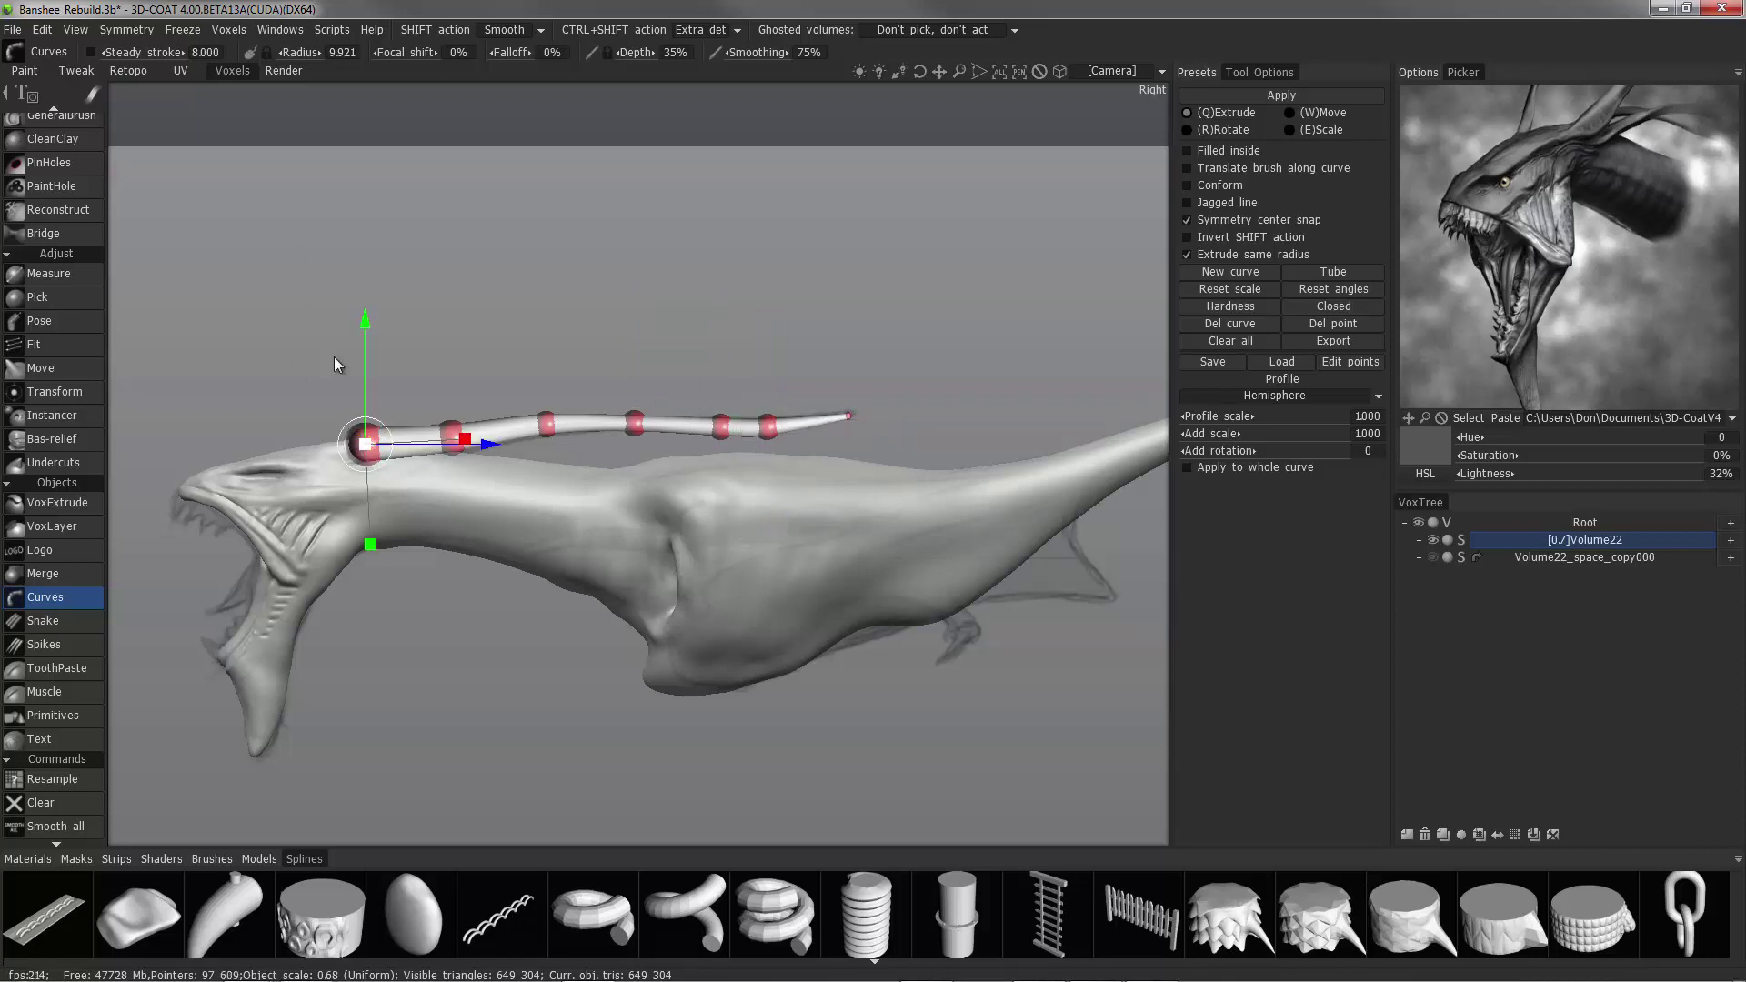
drag(366, 326, 362, 338)
drag(484, 456, 475, 457)
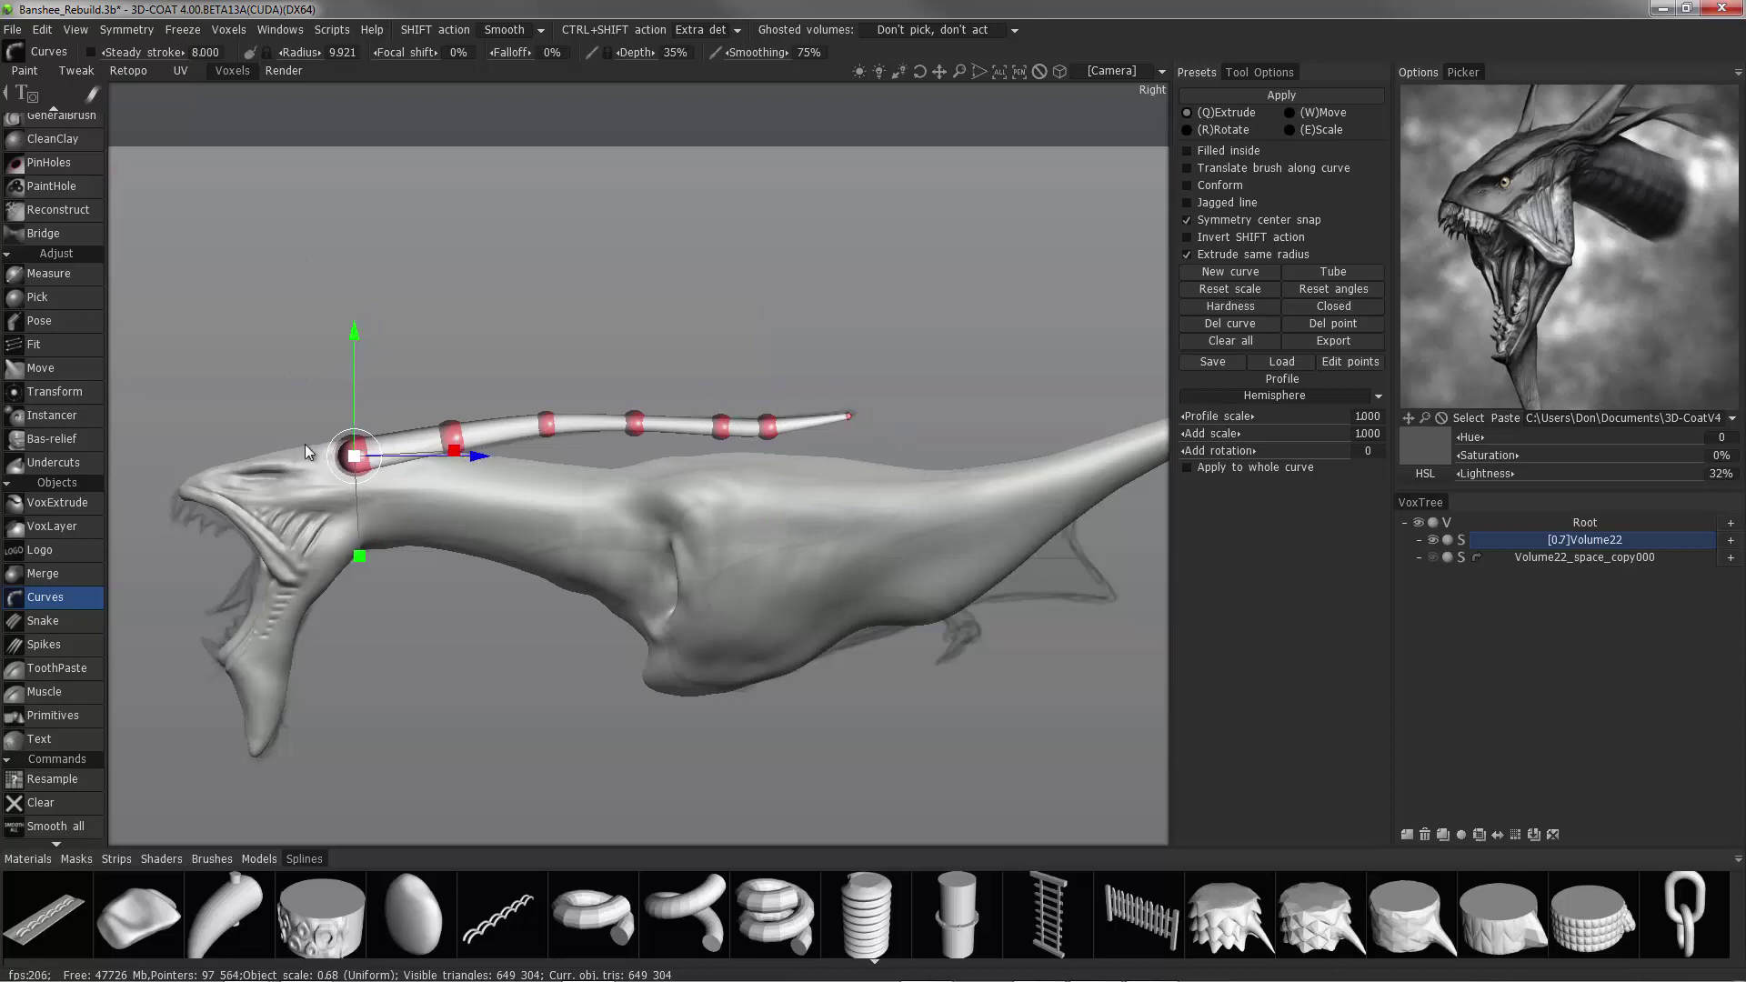
drag(355, 457, 341, 458)
Shift the horn's second point and base point sideways toward the head's centreline, lining the base up with the existing horn stub.
click(451, 439)
drag(451, 440, 640, 437)
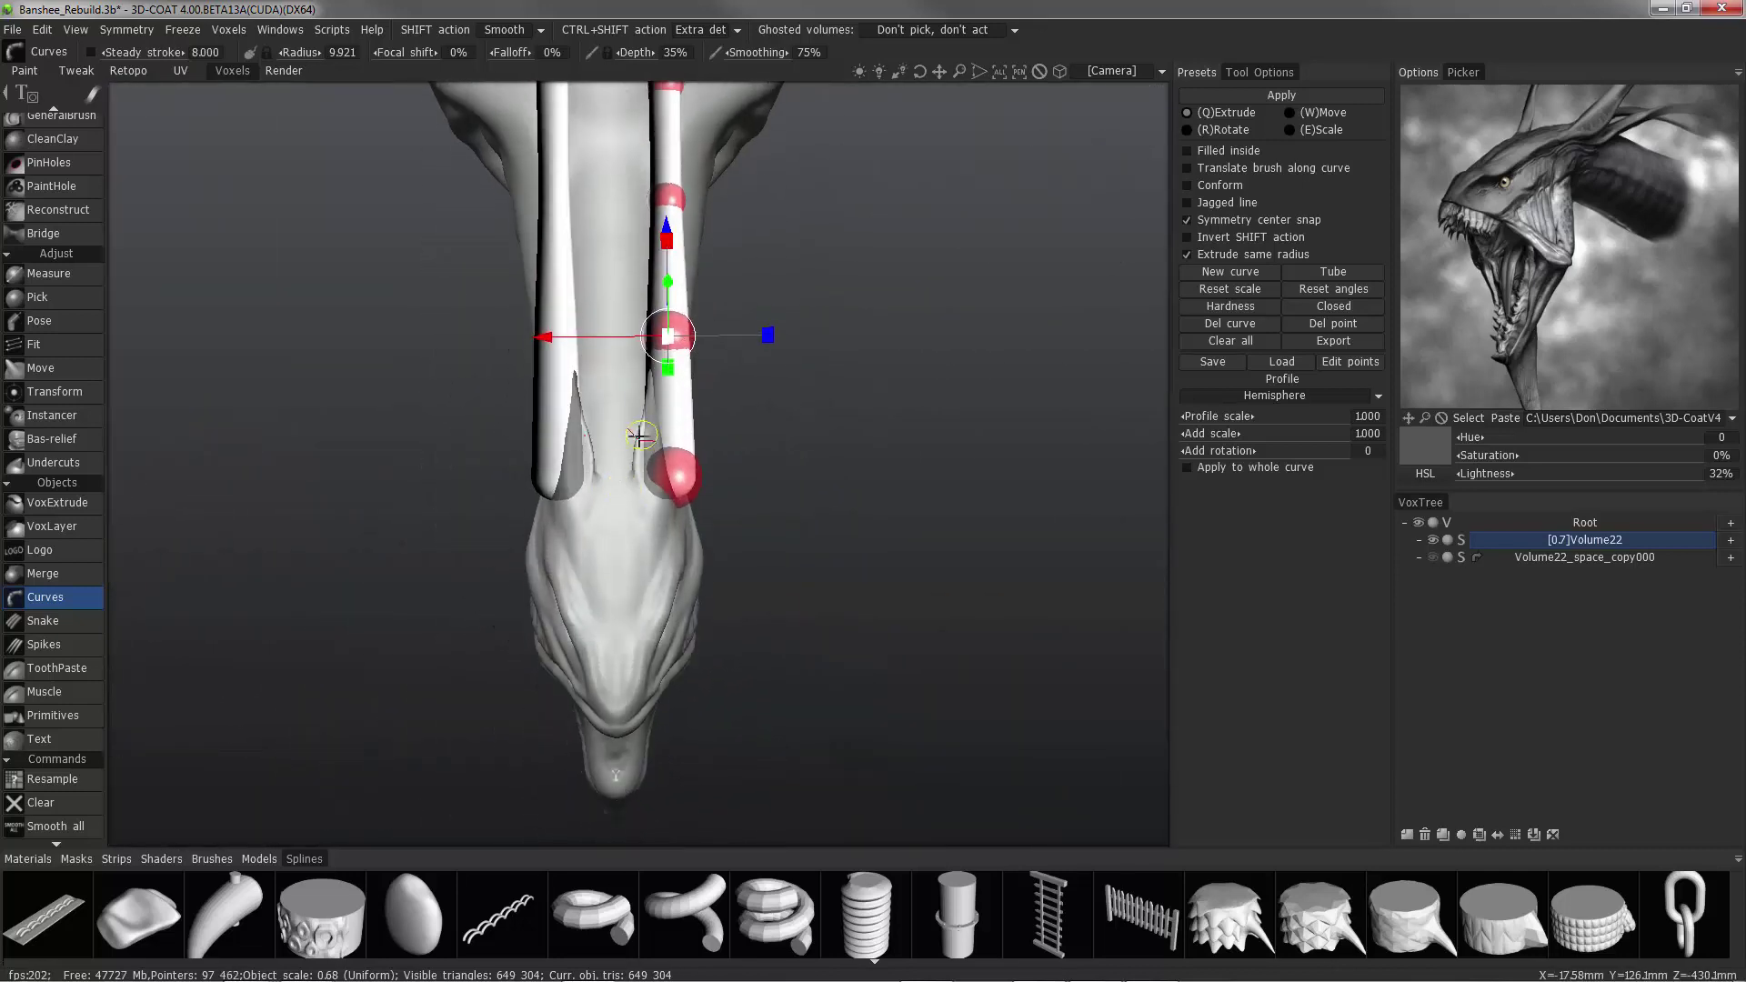
alt+right_drag(639, 436, 636, 452)
alt+drag(636, 452, 627, 473)
drag(538, 372, 534, 371)
click(665, 476)
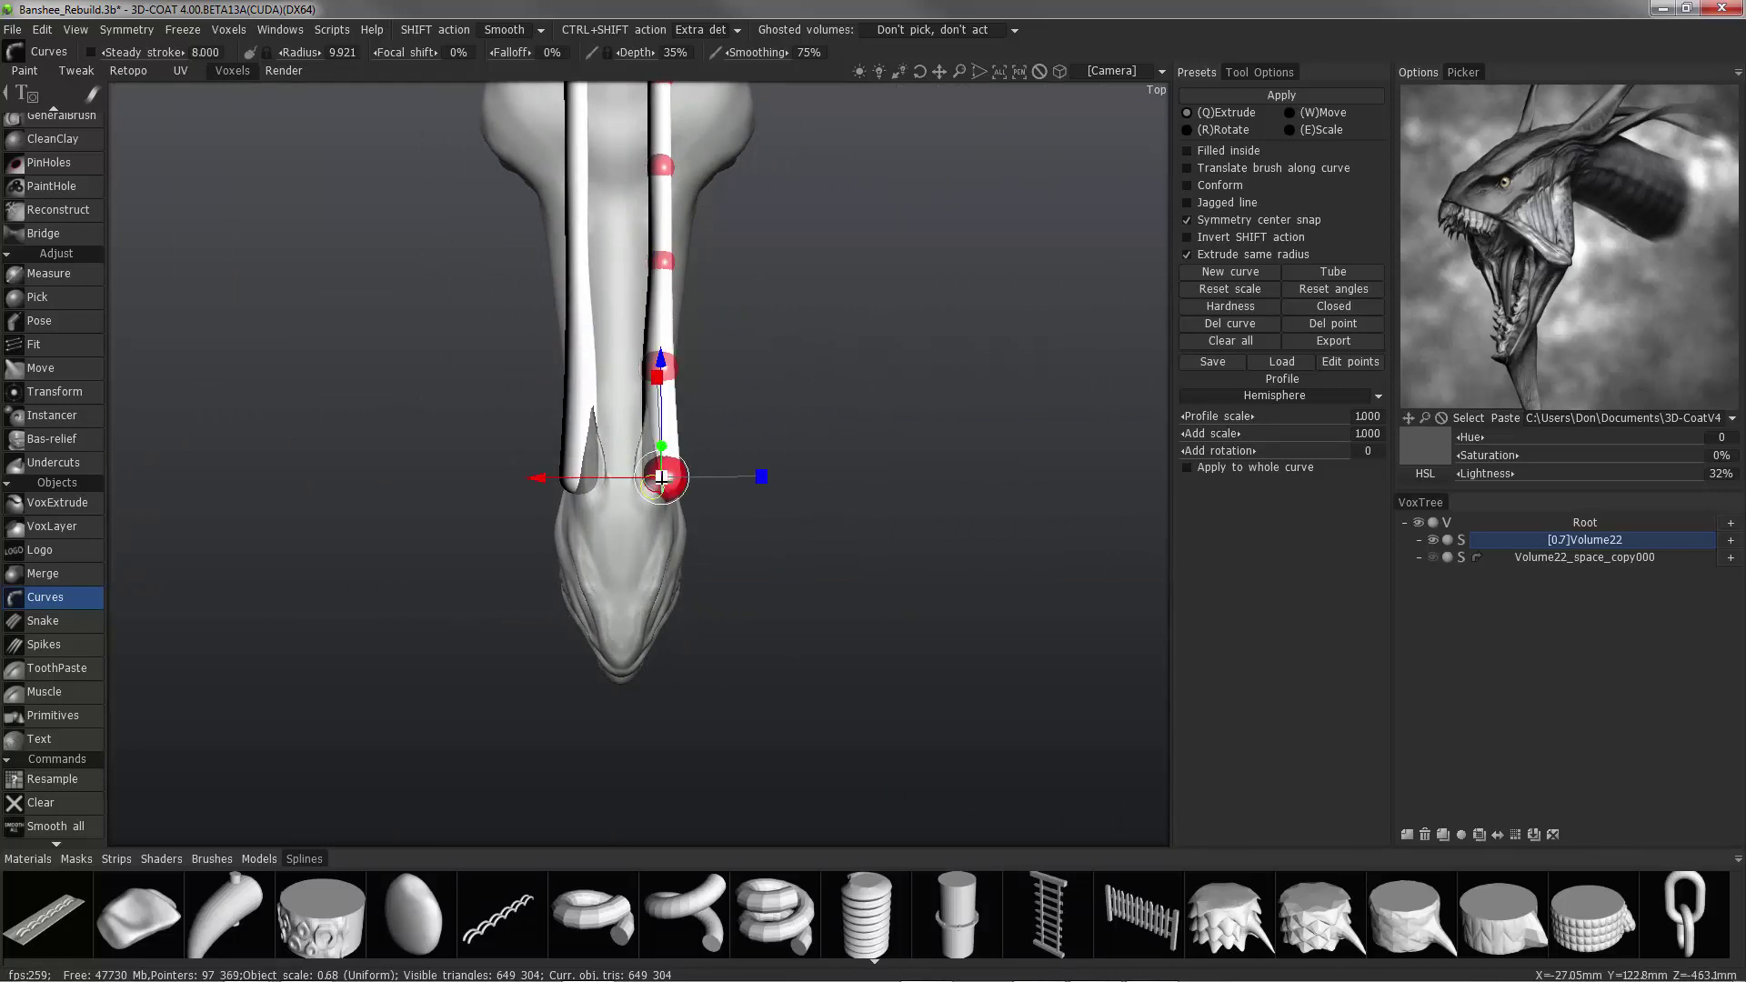
mouse_move(544, 477)
mouse_down()
mouse_move(527, 478)
mouse_move(564, 488)
mouse_up()
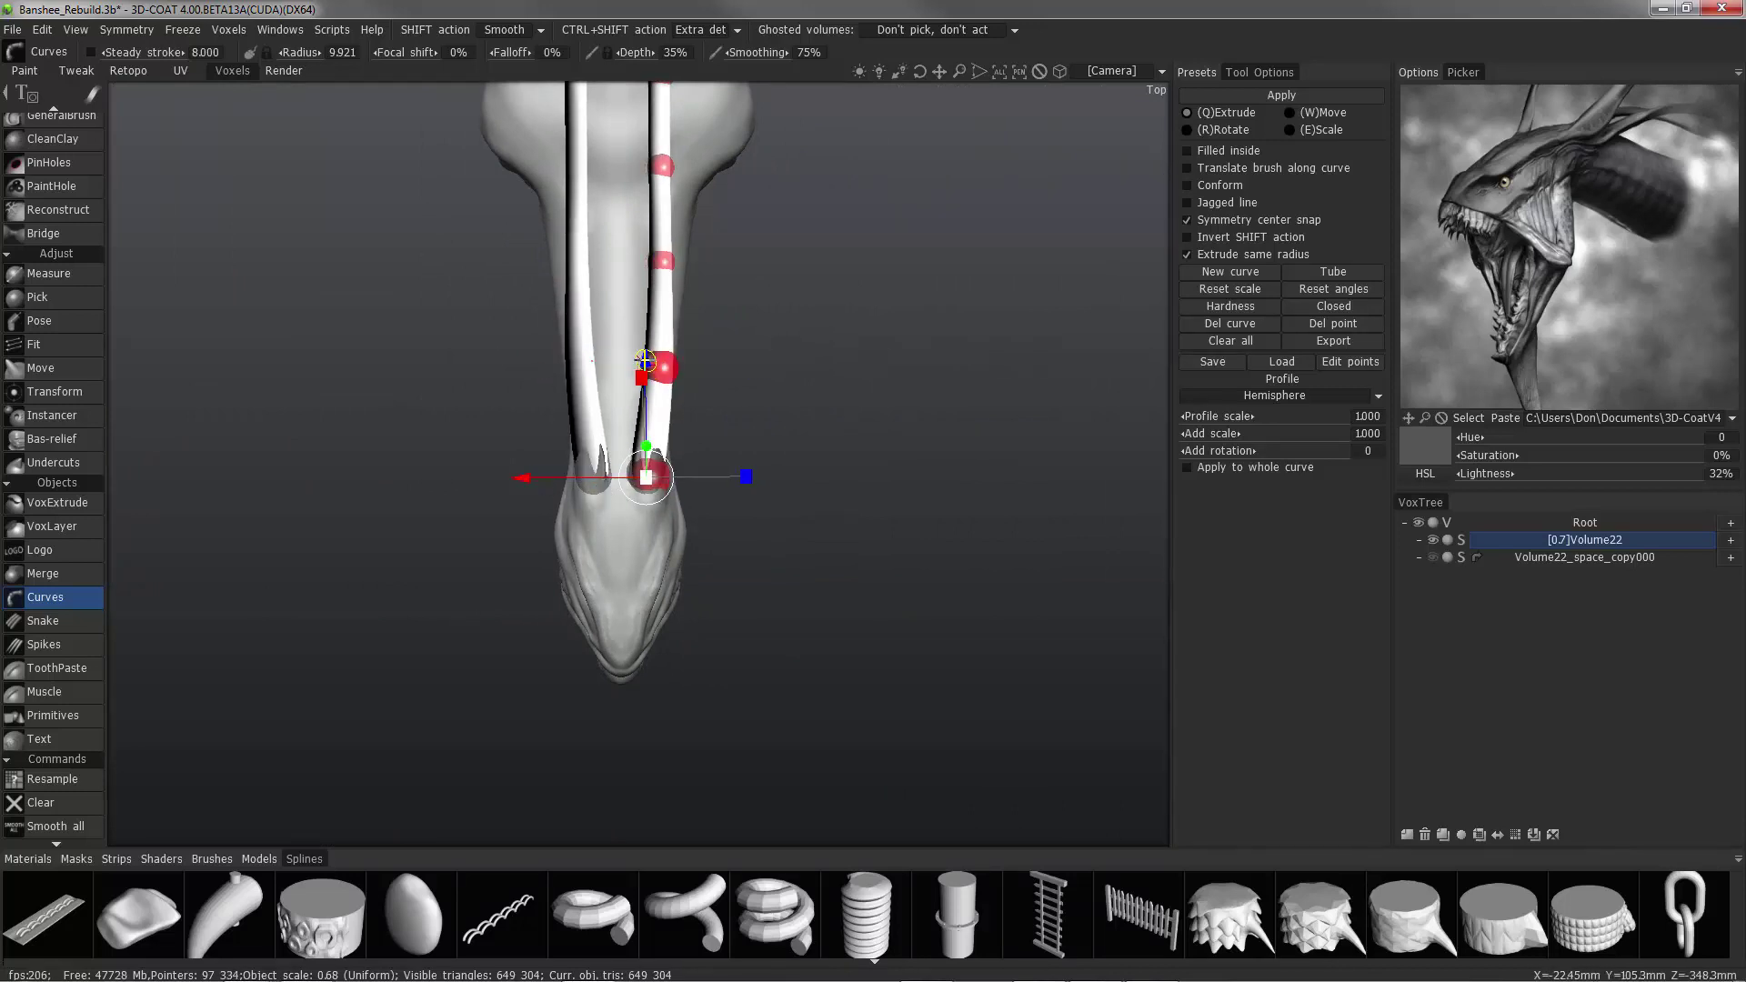
Adjust the height of the horn's second curve point in side view to smooth the transition from the head.
drag(645, 361, 249, 253)
alt+right_drag(249, 254, 458, 291)
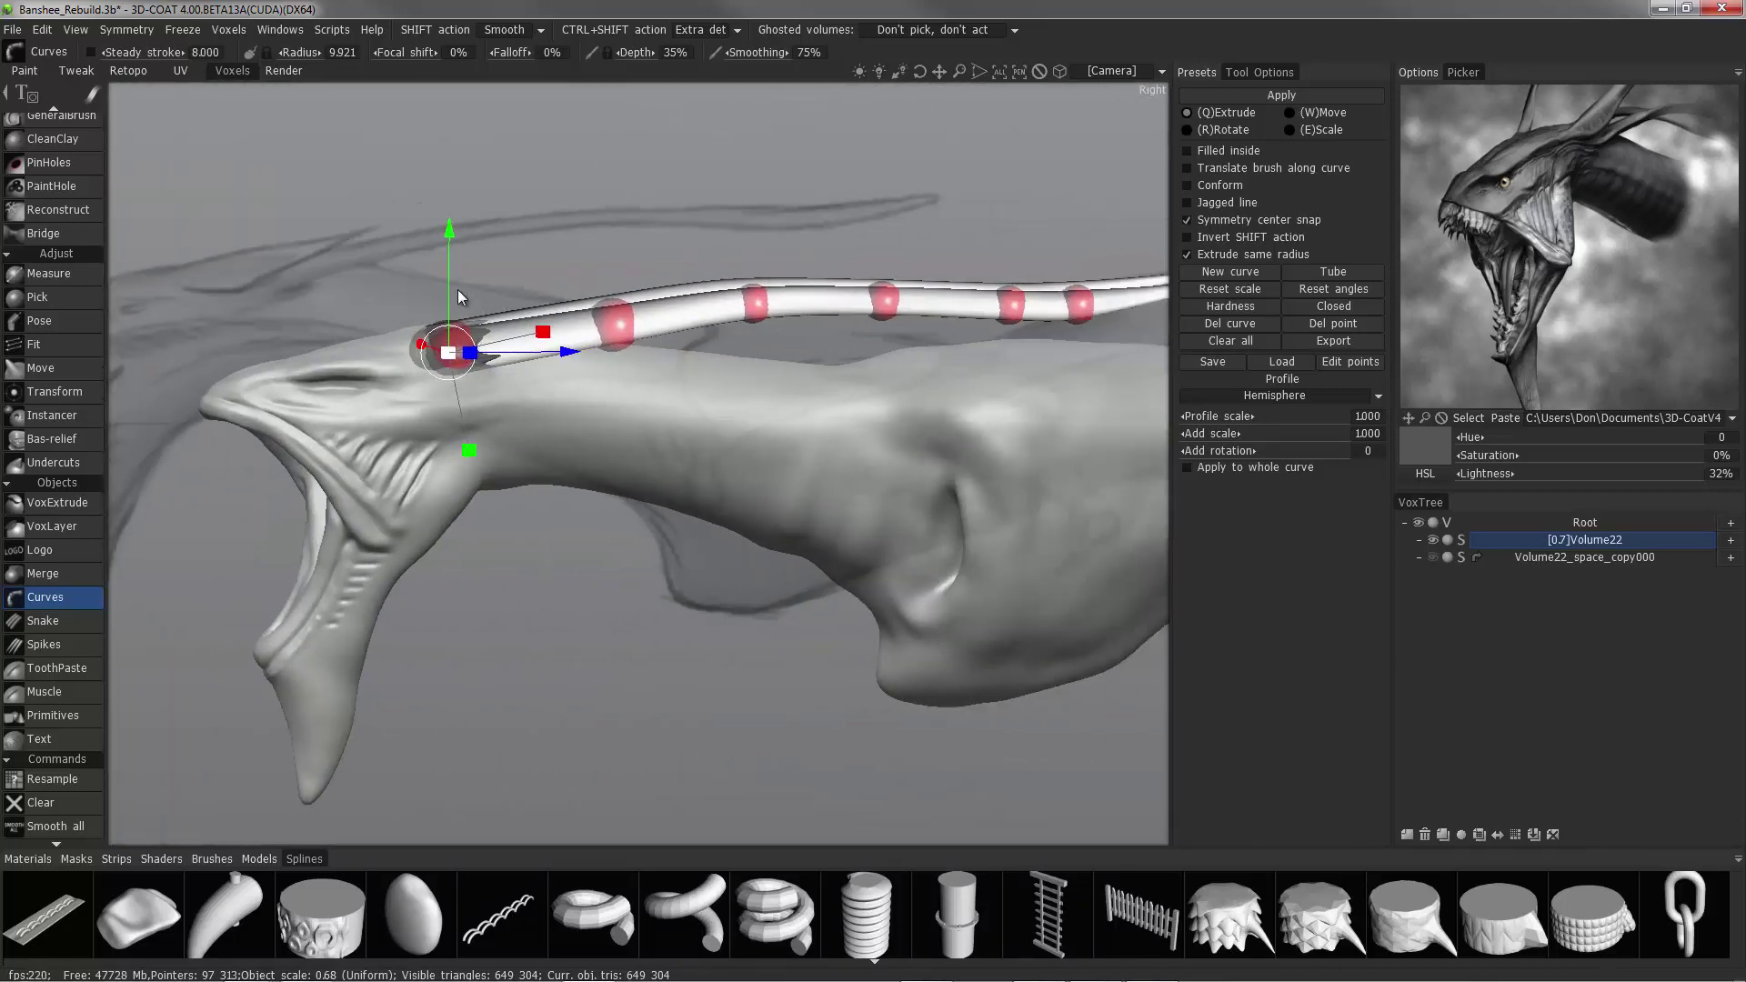
alt+right_drag(357, 350, 409, 292)
alt+drag(409, 291, 436, 214)
scroll(639, 293, down, 1)
click(632, 309)
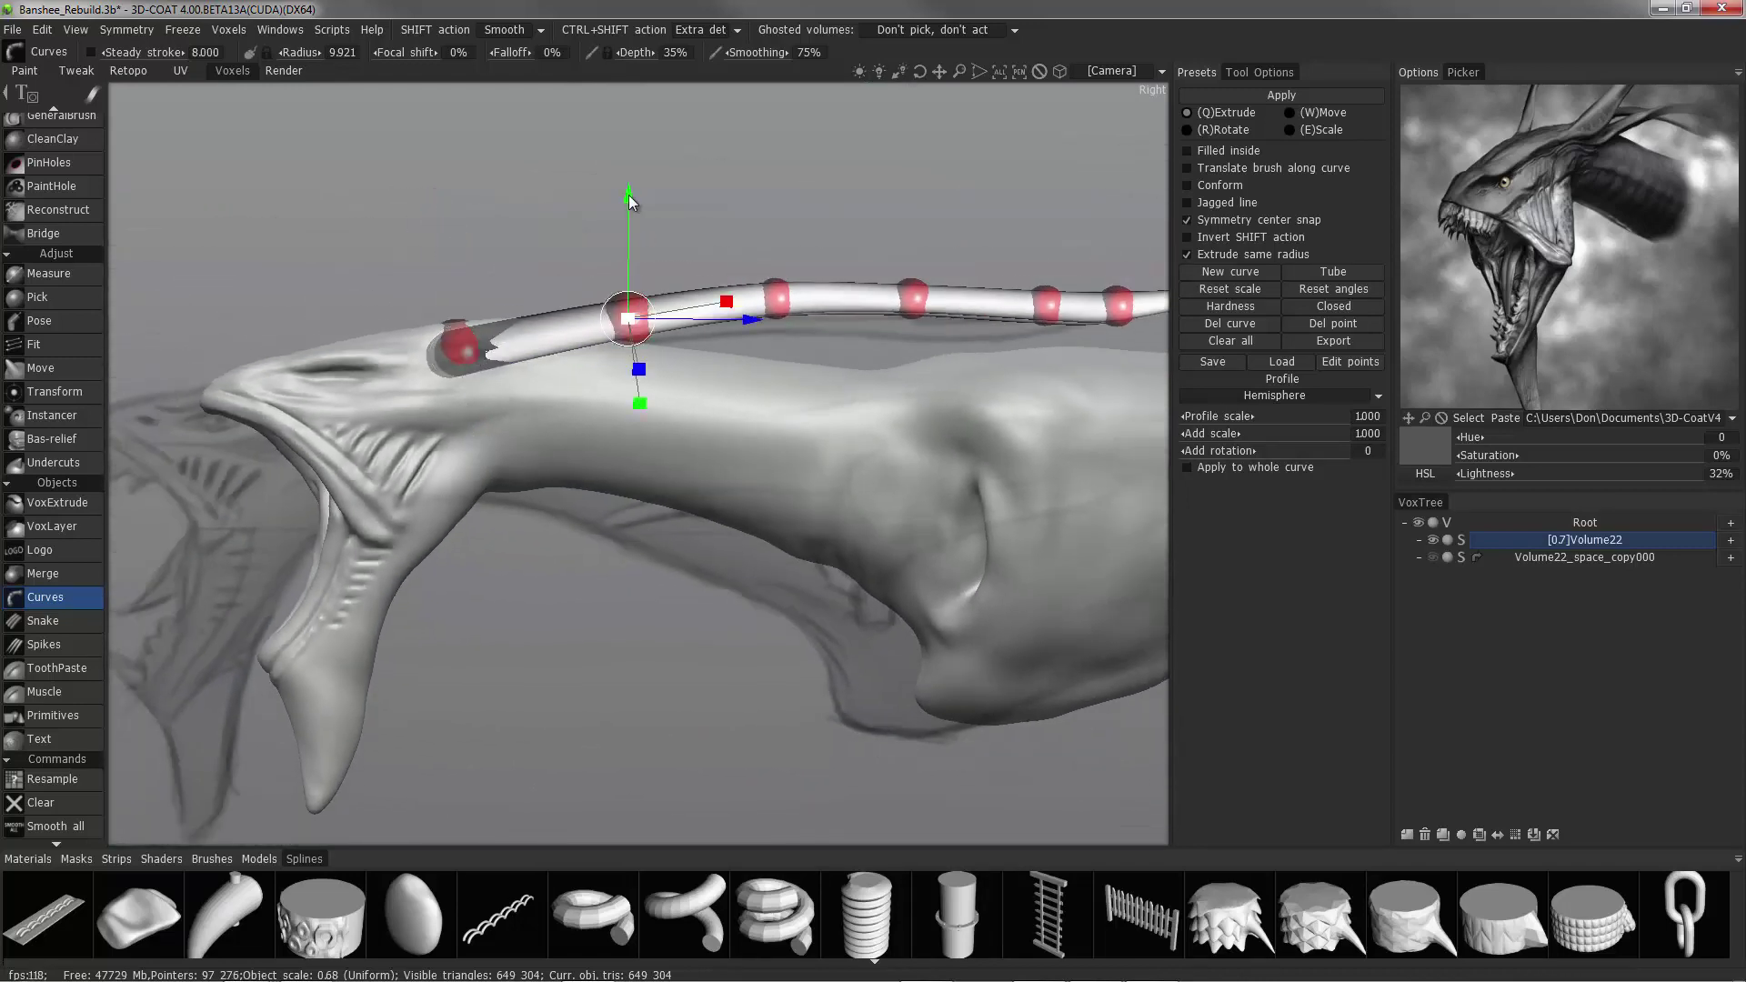
drag(629, 195, 634, 206)
alt+drag(545, 123, 555, 319)
drag(614, 202, 612, 193)
Shift the horn's third through sixth curve points sideways in top view so the horn runs in a straighter line.
alt+middle_drag(774, 323, 698, 438)
click(704, 393)
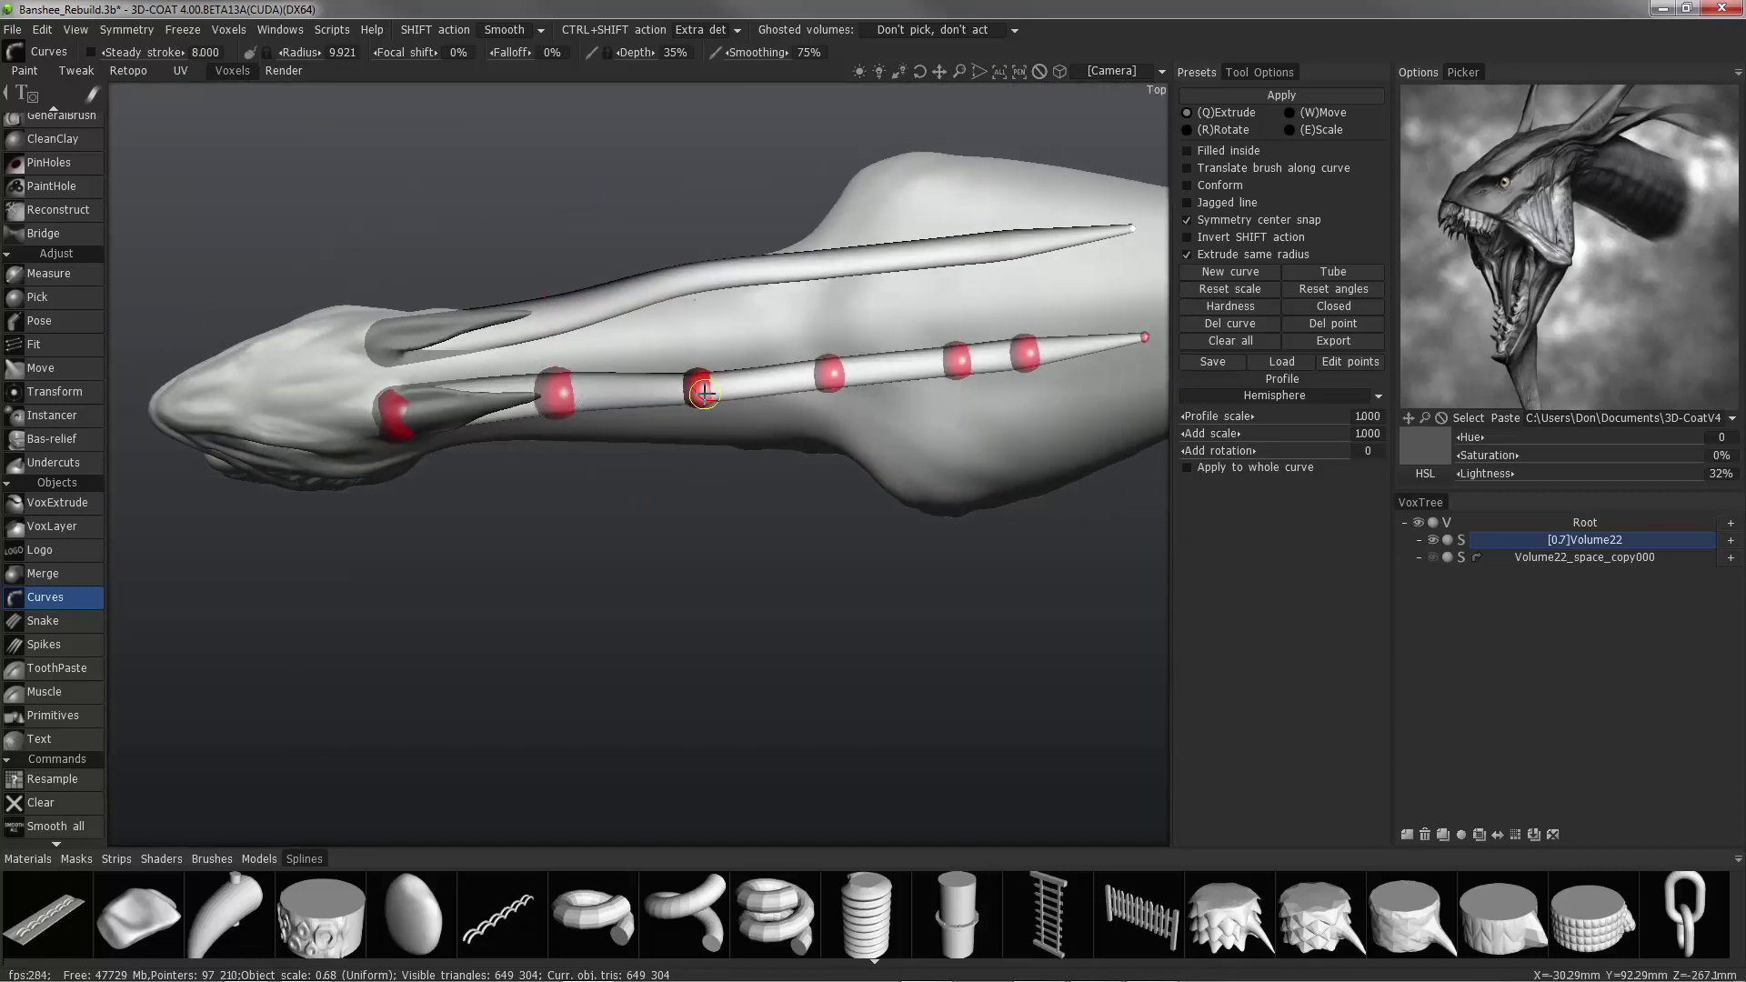
drag(684, 280, 689, 262)
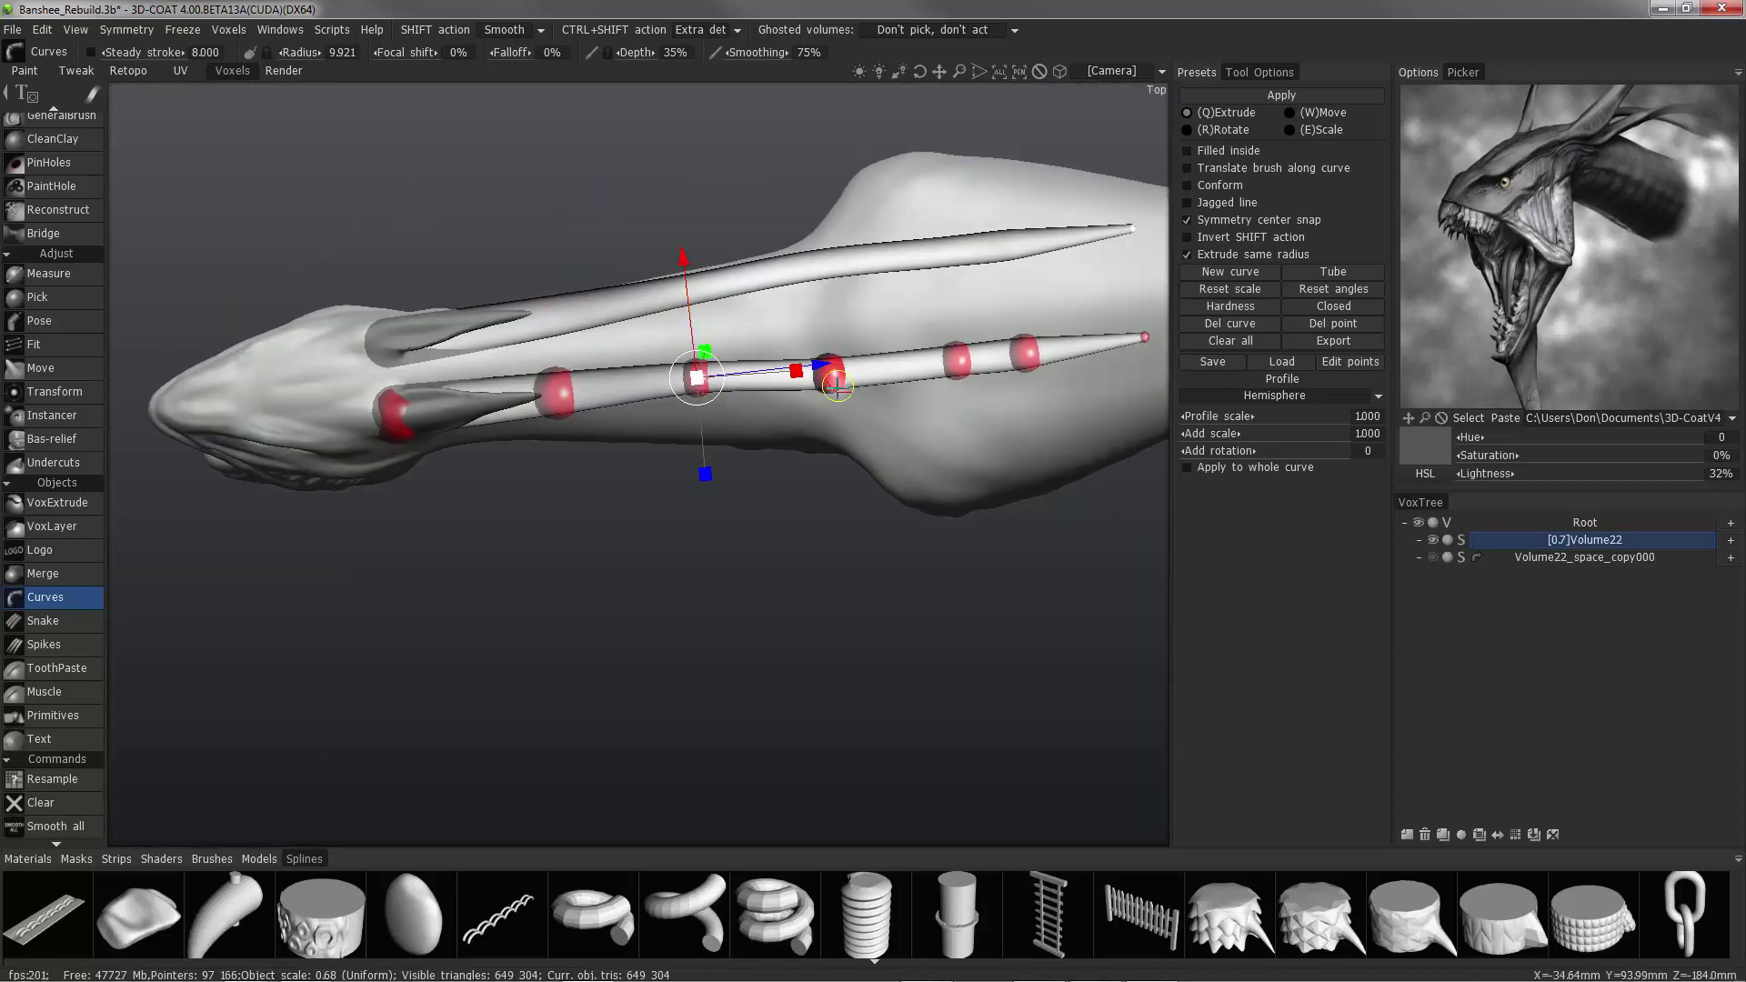
click(835, 380)
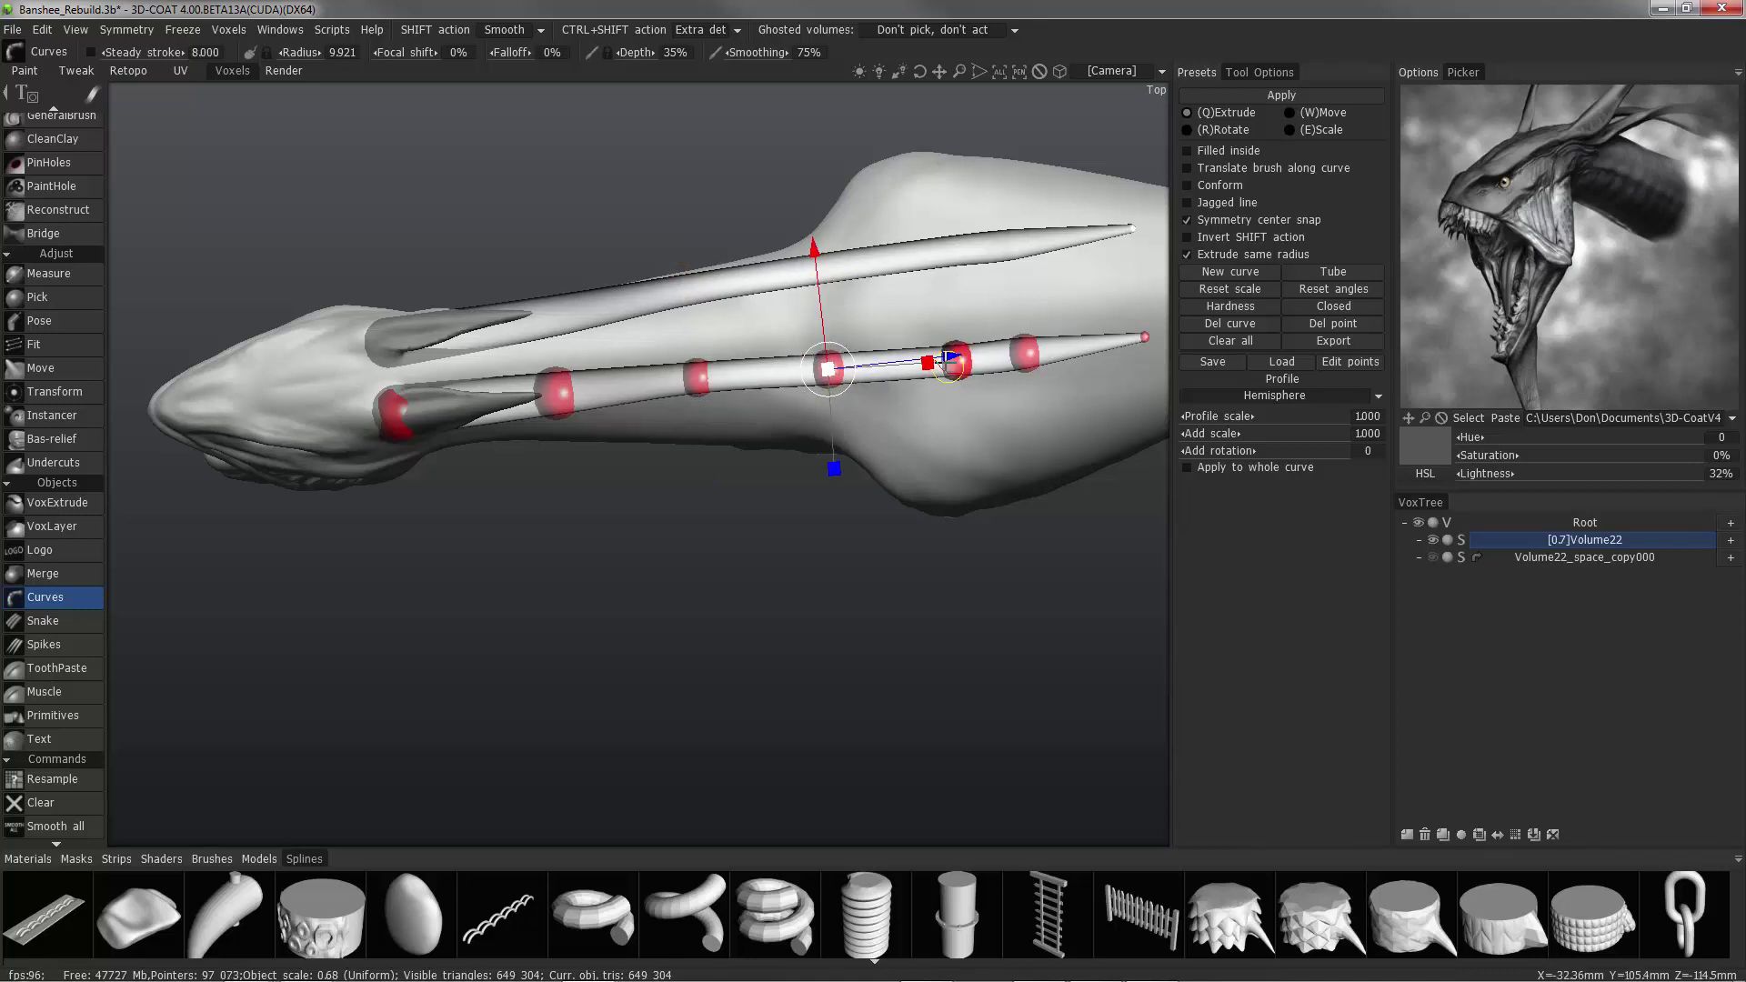
click(956, 361)
drag(949, 300, 1020, 300)
click(1027, 345)
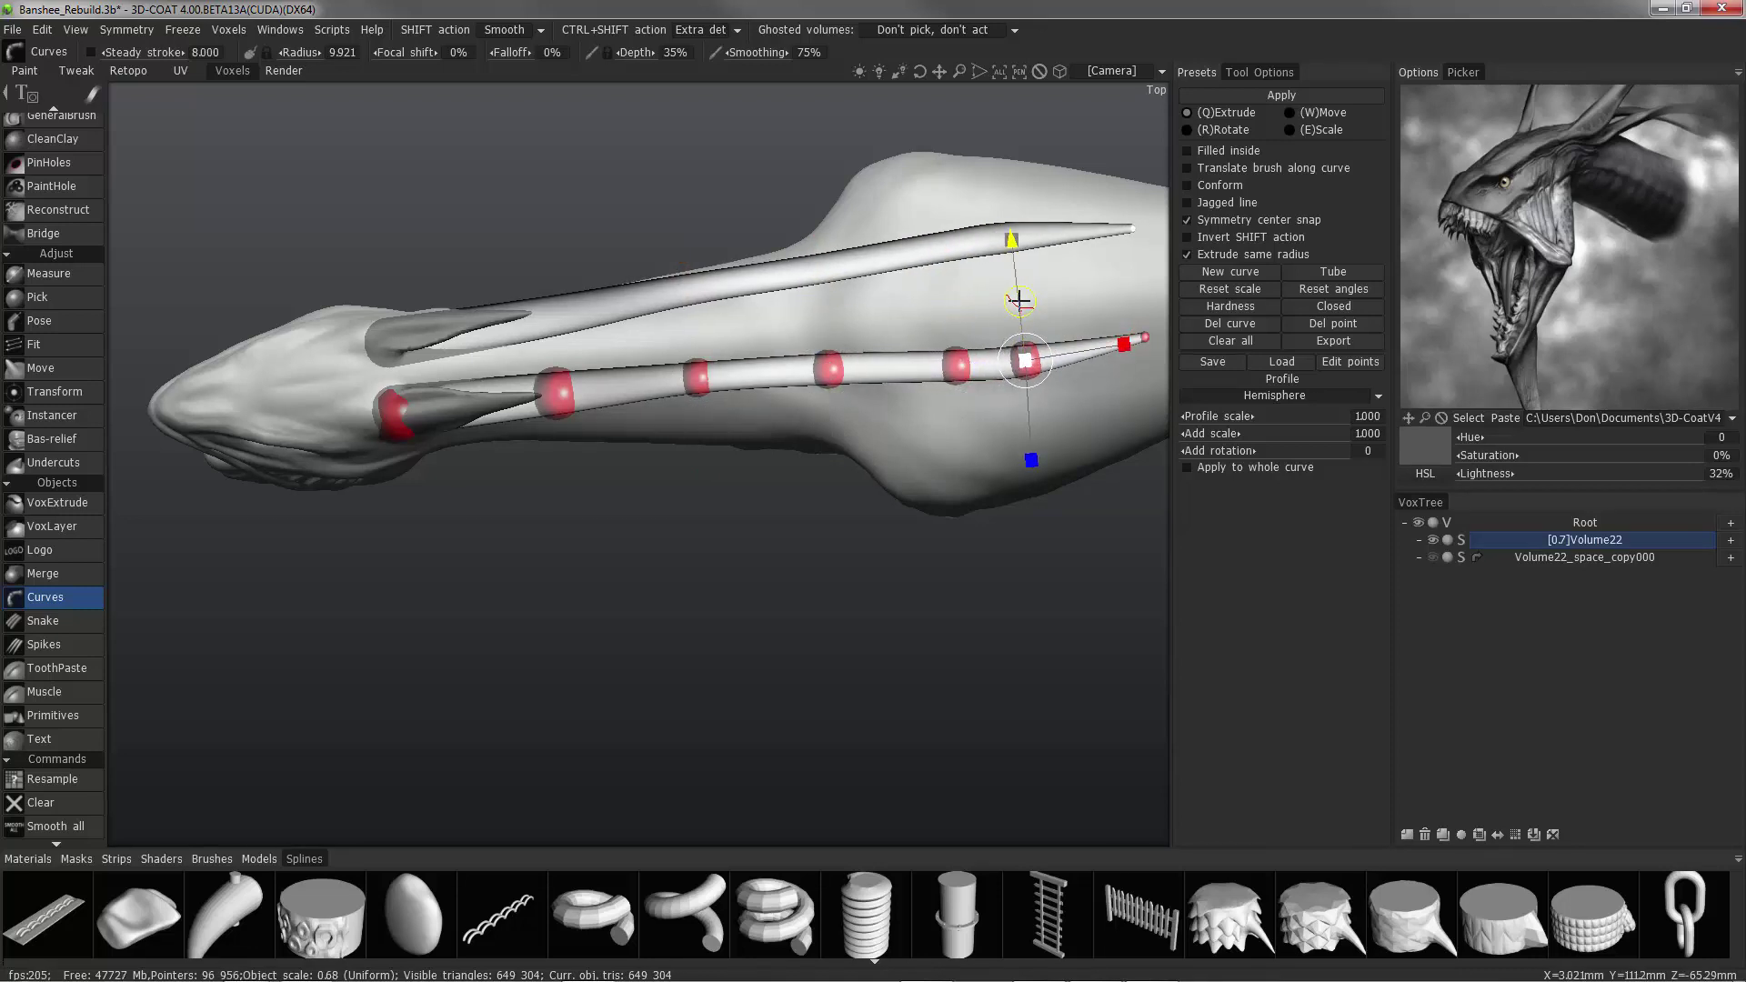
scroll(562, 407, down, 1)
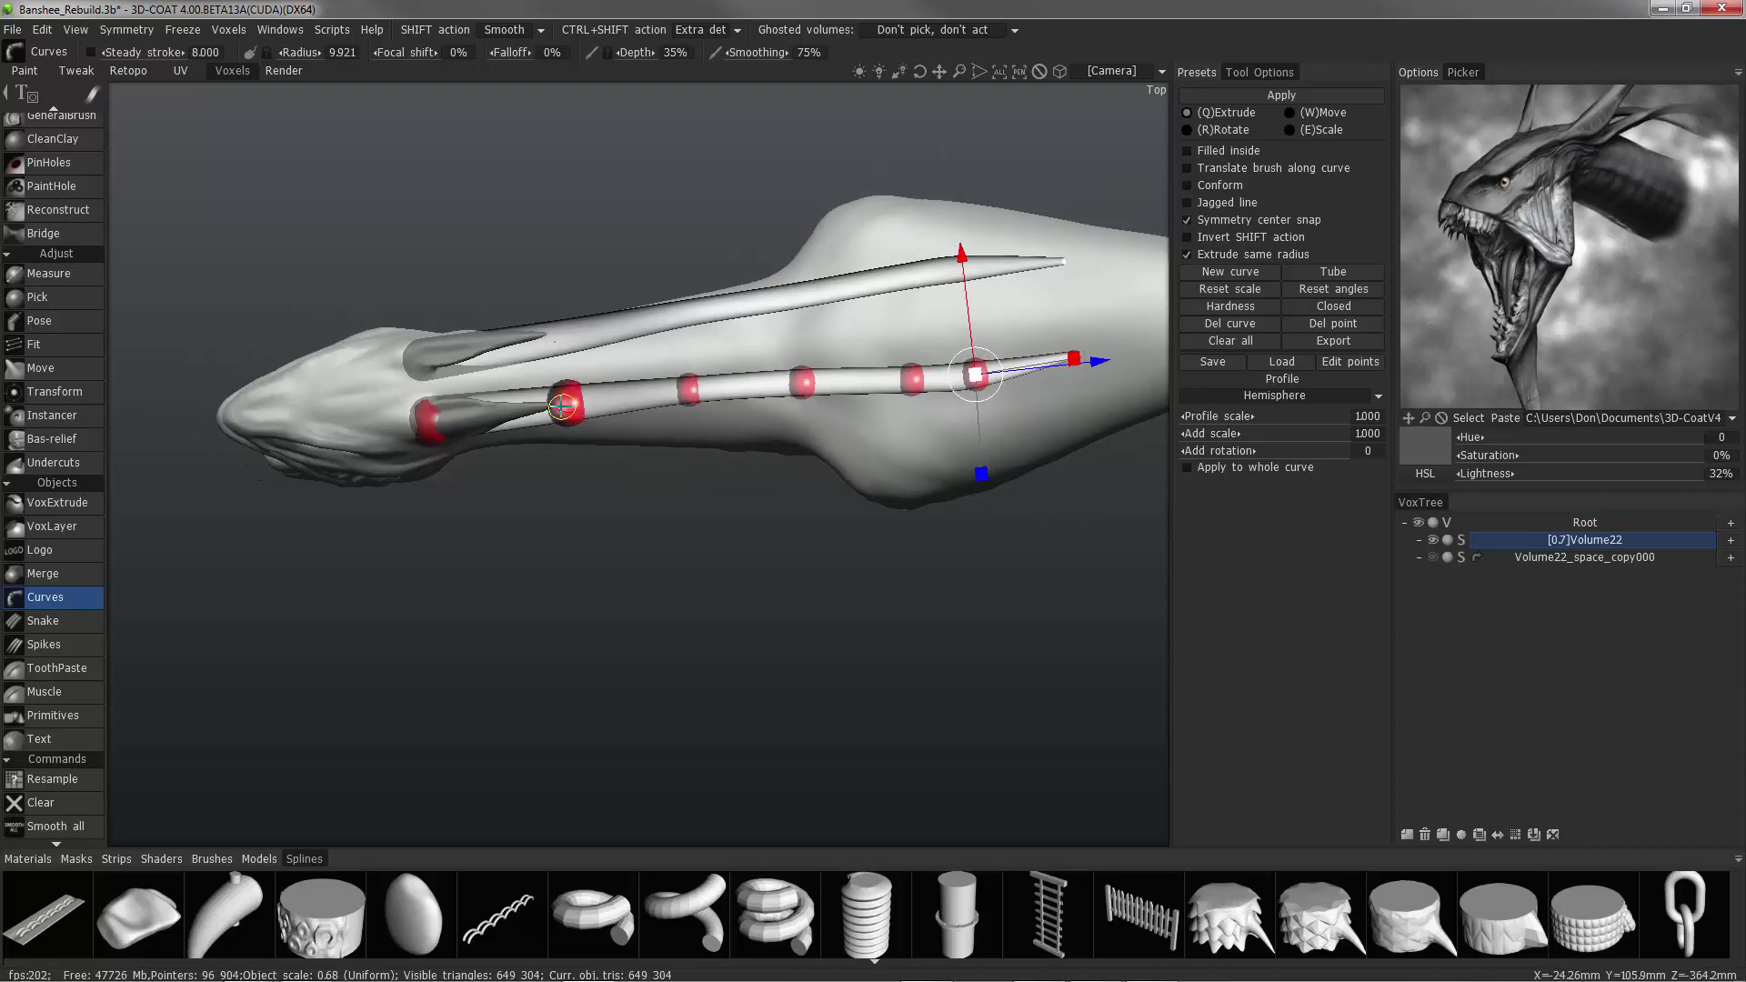
Nudge the horn's third and second curve points sideways toward the neck's centreline.
click(688, 393)
scroll(475, 386, up, 1)
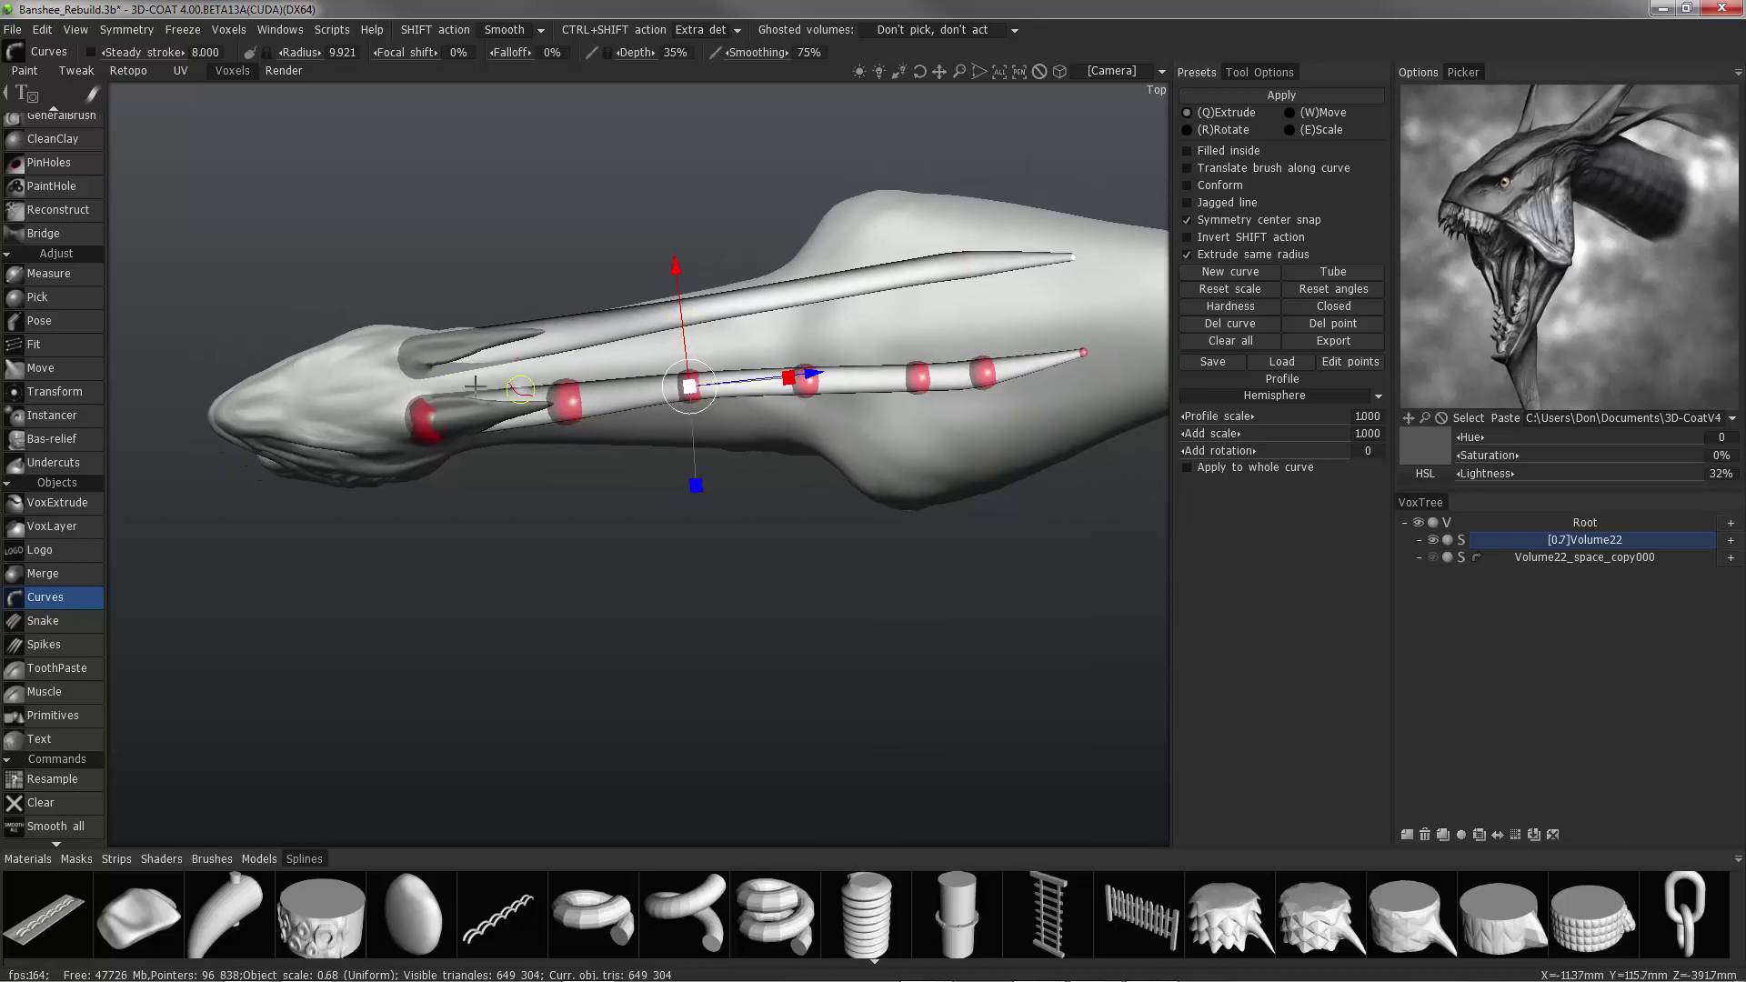
click(568, 403)
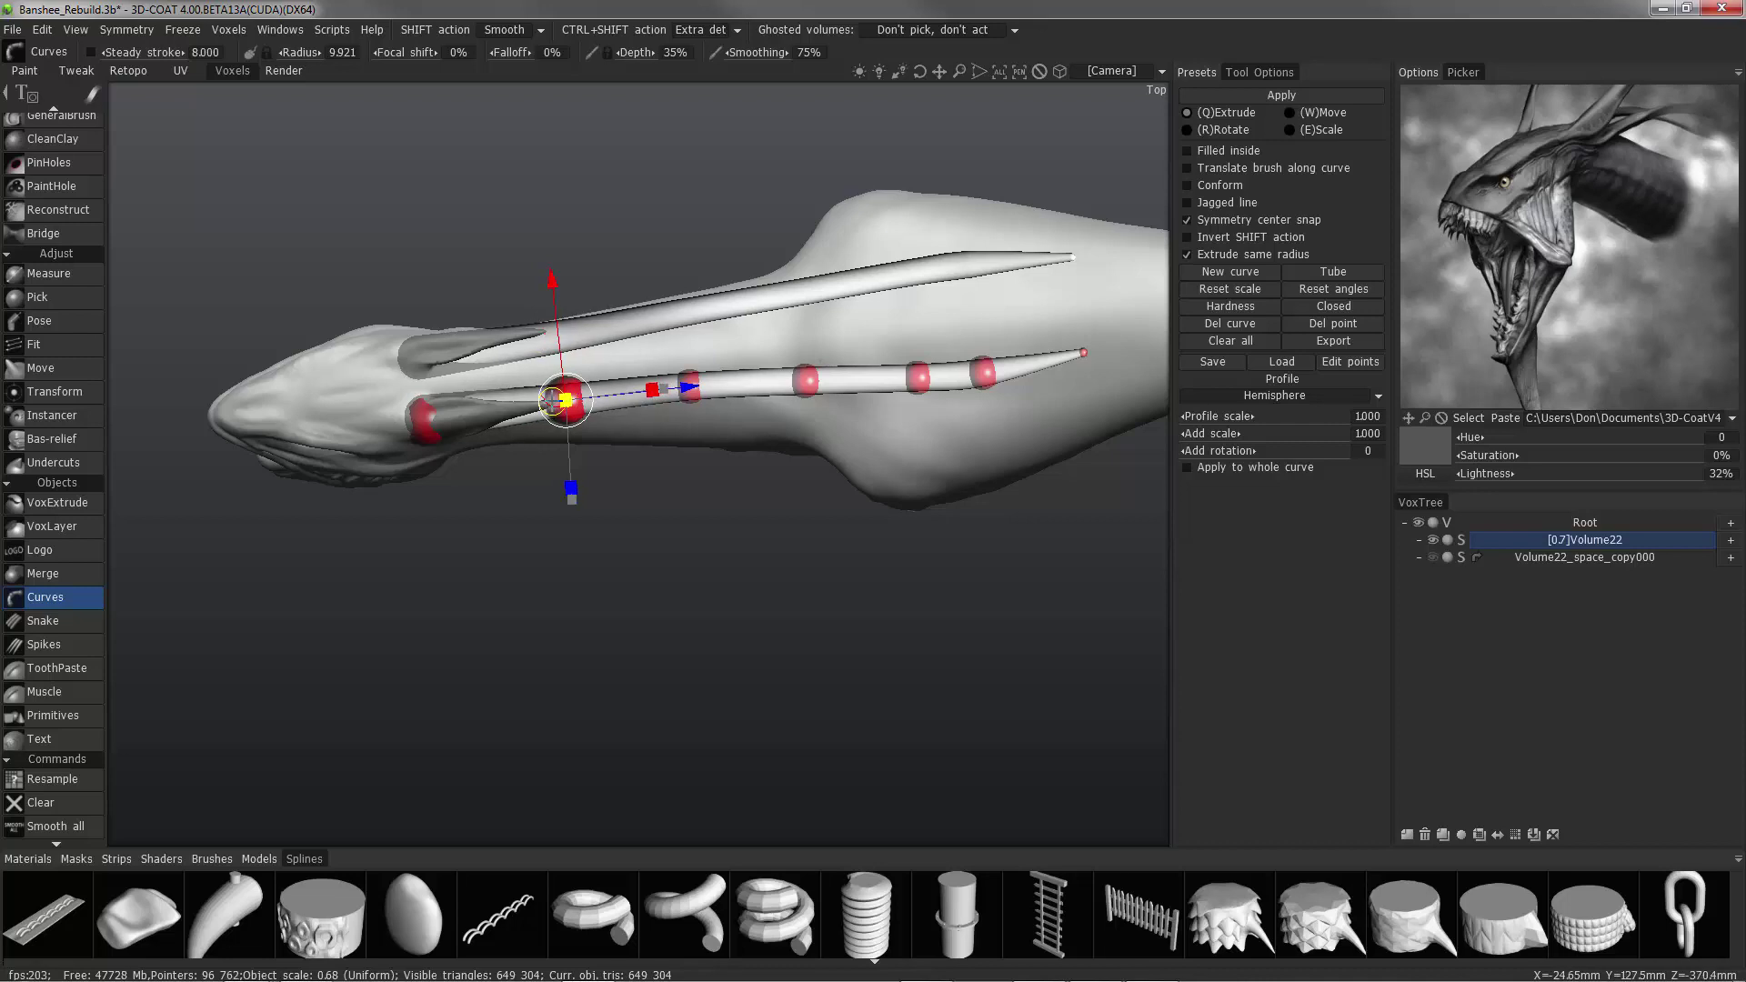
Adjust the base point's position at the horn stub and pull the second curve point forward toward the head.
click(422, 418)
mouse_move(509, 554)
mouse_down()
mouse_move(497, 494)
mouse_move(327, 233)
mouse_move(362, 265)
mouse_up()
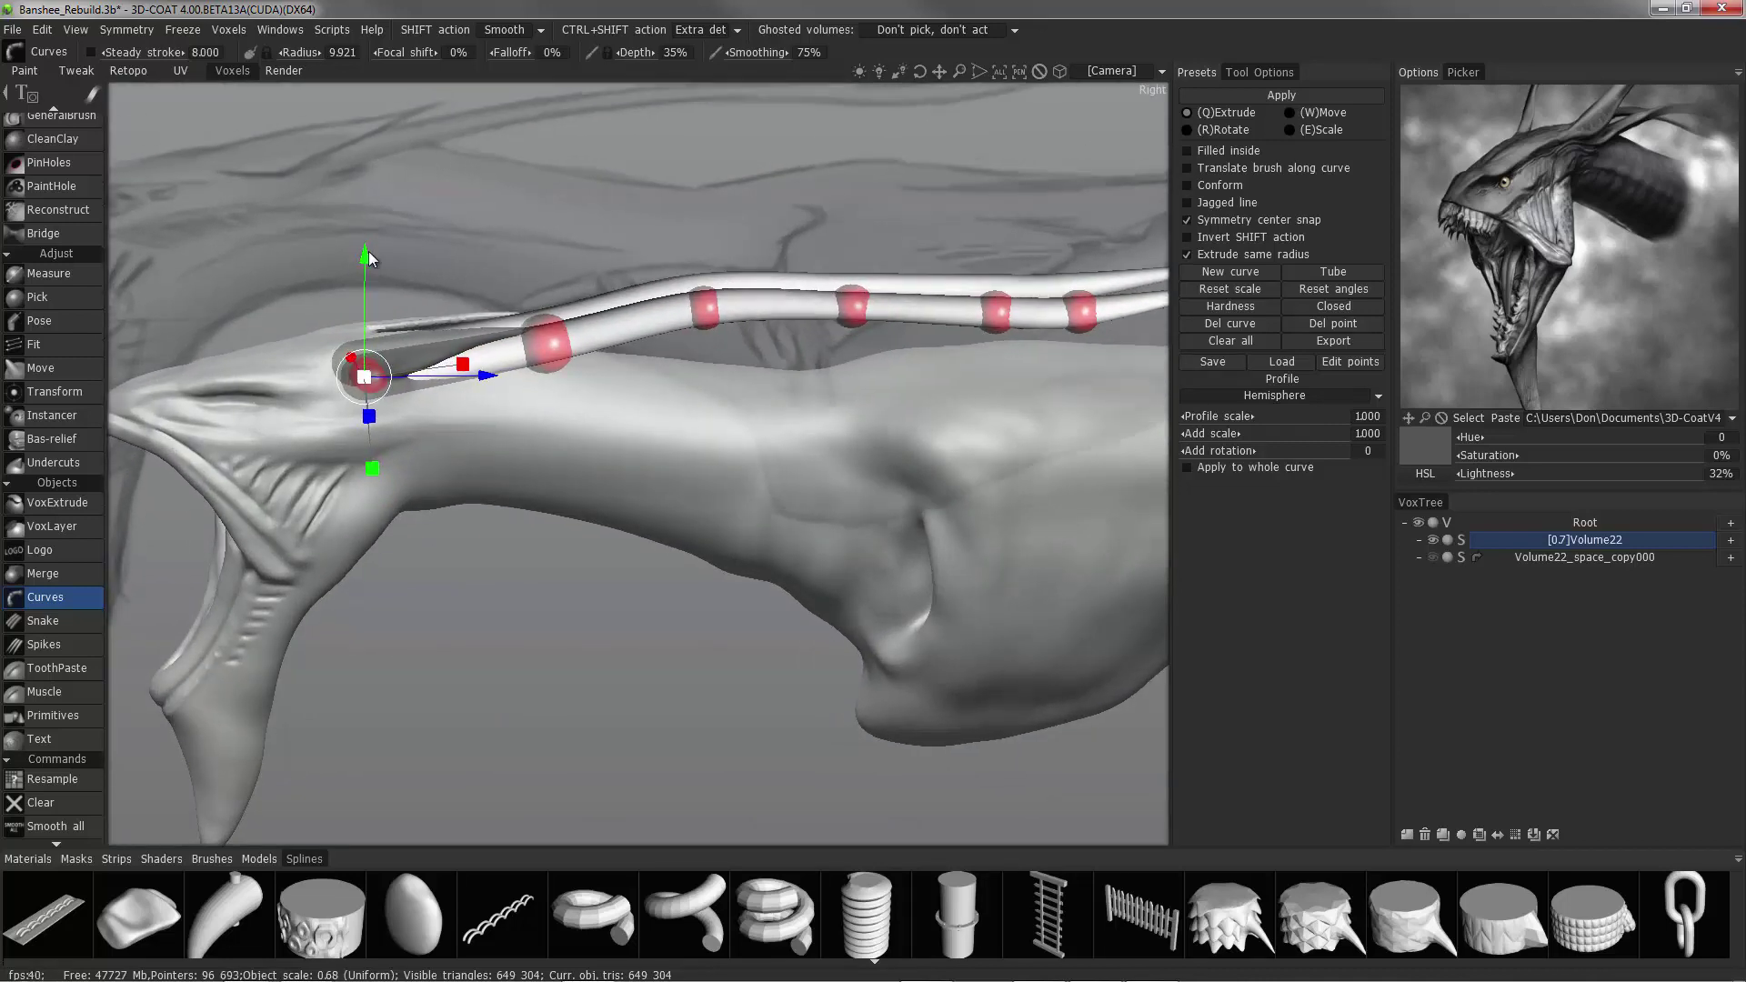
mouse_move(455, 219)
mouse_down()
mouse_move(491, 255)
mouse_move(522, 341)
mouse_up()
click(539, 337)
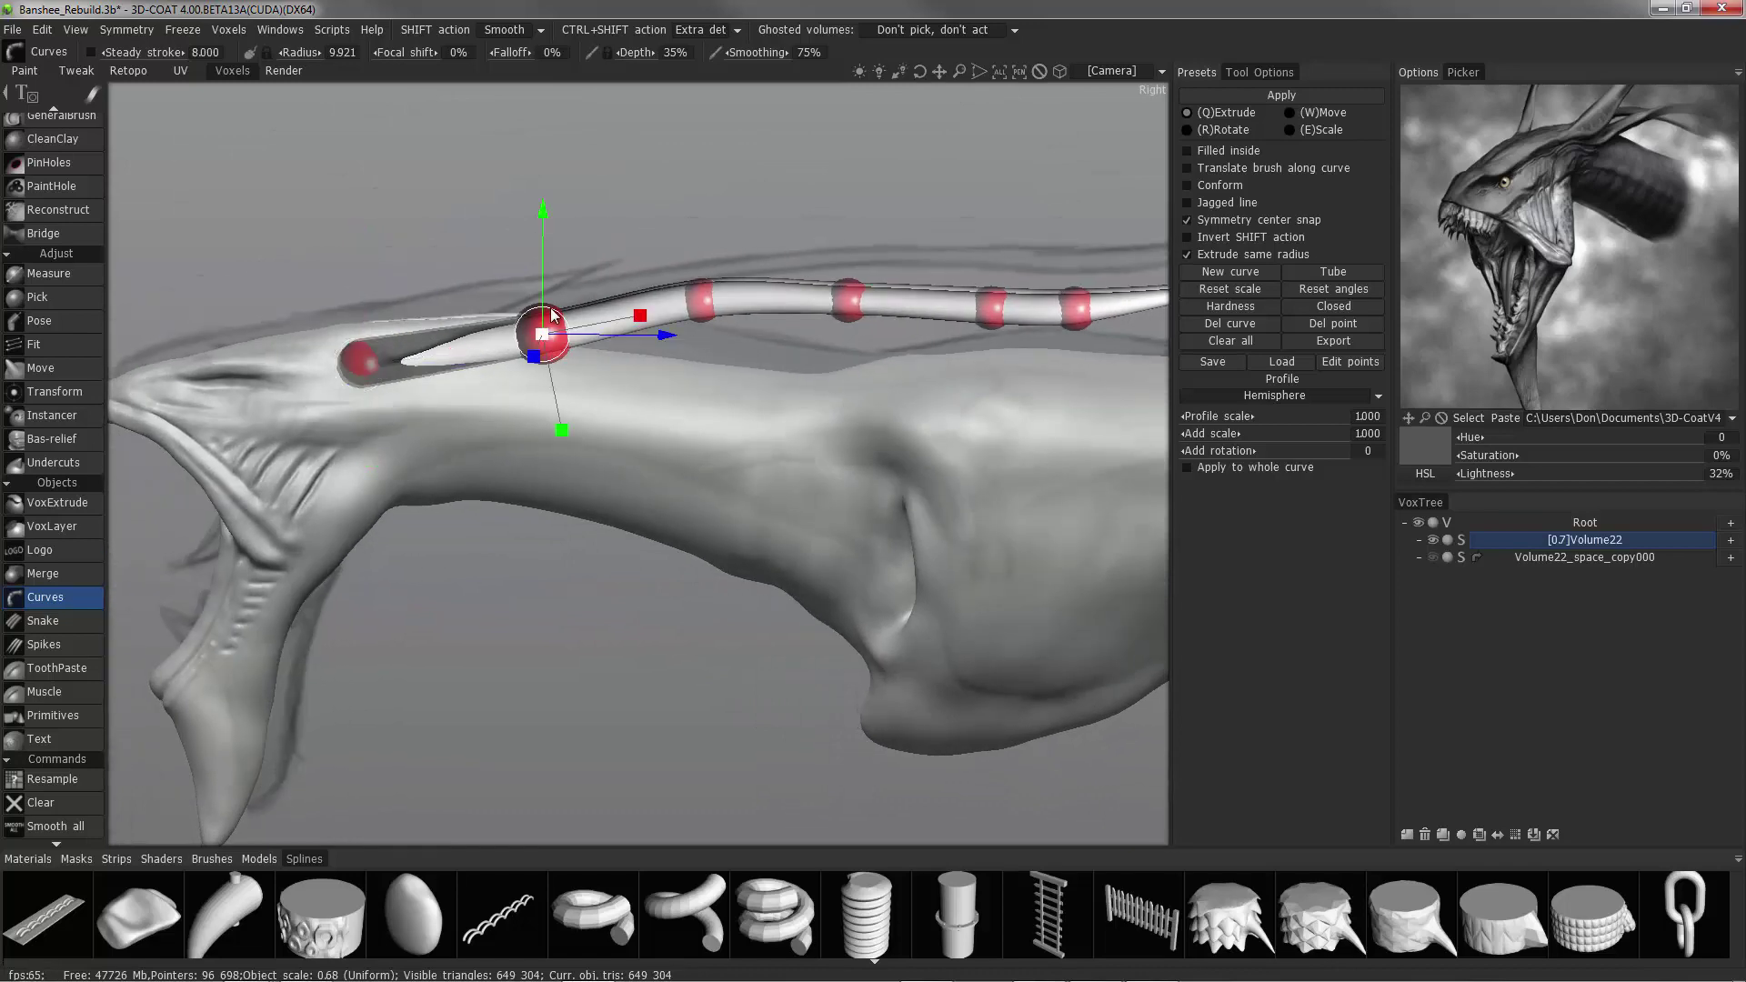
drag(665, 338, 634, 338)
Bend the horn in top view by moving the third curve point sideways and shifting the fourth, fifth and sixth points outward.
mouse_move(516, 214)
mouse_down()
mouse_move(276, 355)
mouse_move(582, 304)
mouse_move(674, 168)
mouse_up()
click(780, 311)
mouse_move(780, 311)
middle_down()
mouse_move(535, 324)
mouse_move(607, 318)
mouse_move(937, 428)
mouse_move(1401, 542)
mouse_move(1170, 472)
mouse_move(672, 404)
middle_up()
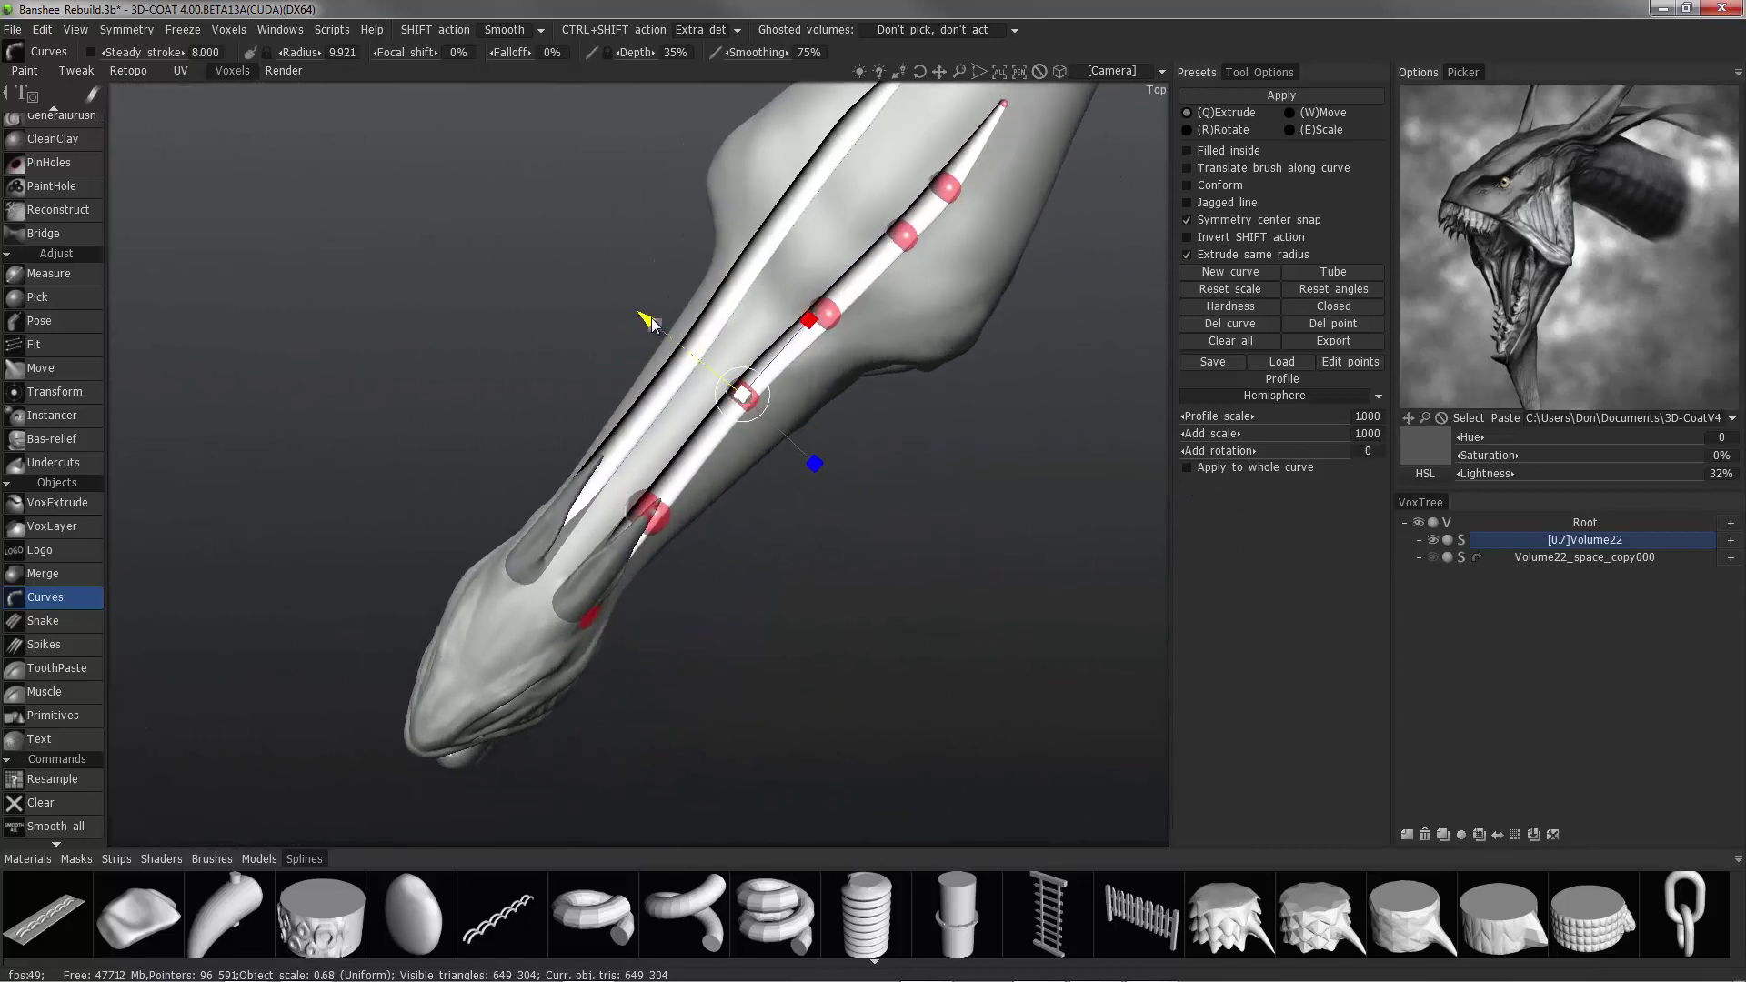
click(835, 319)
drag(764, 264, 772, 272)
click(905, 238)
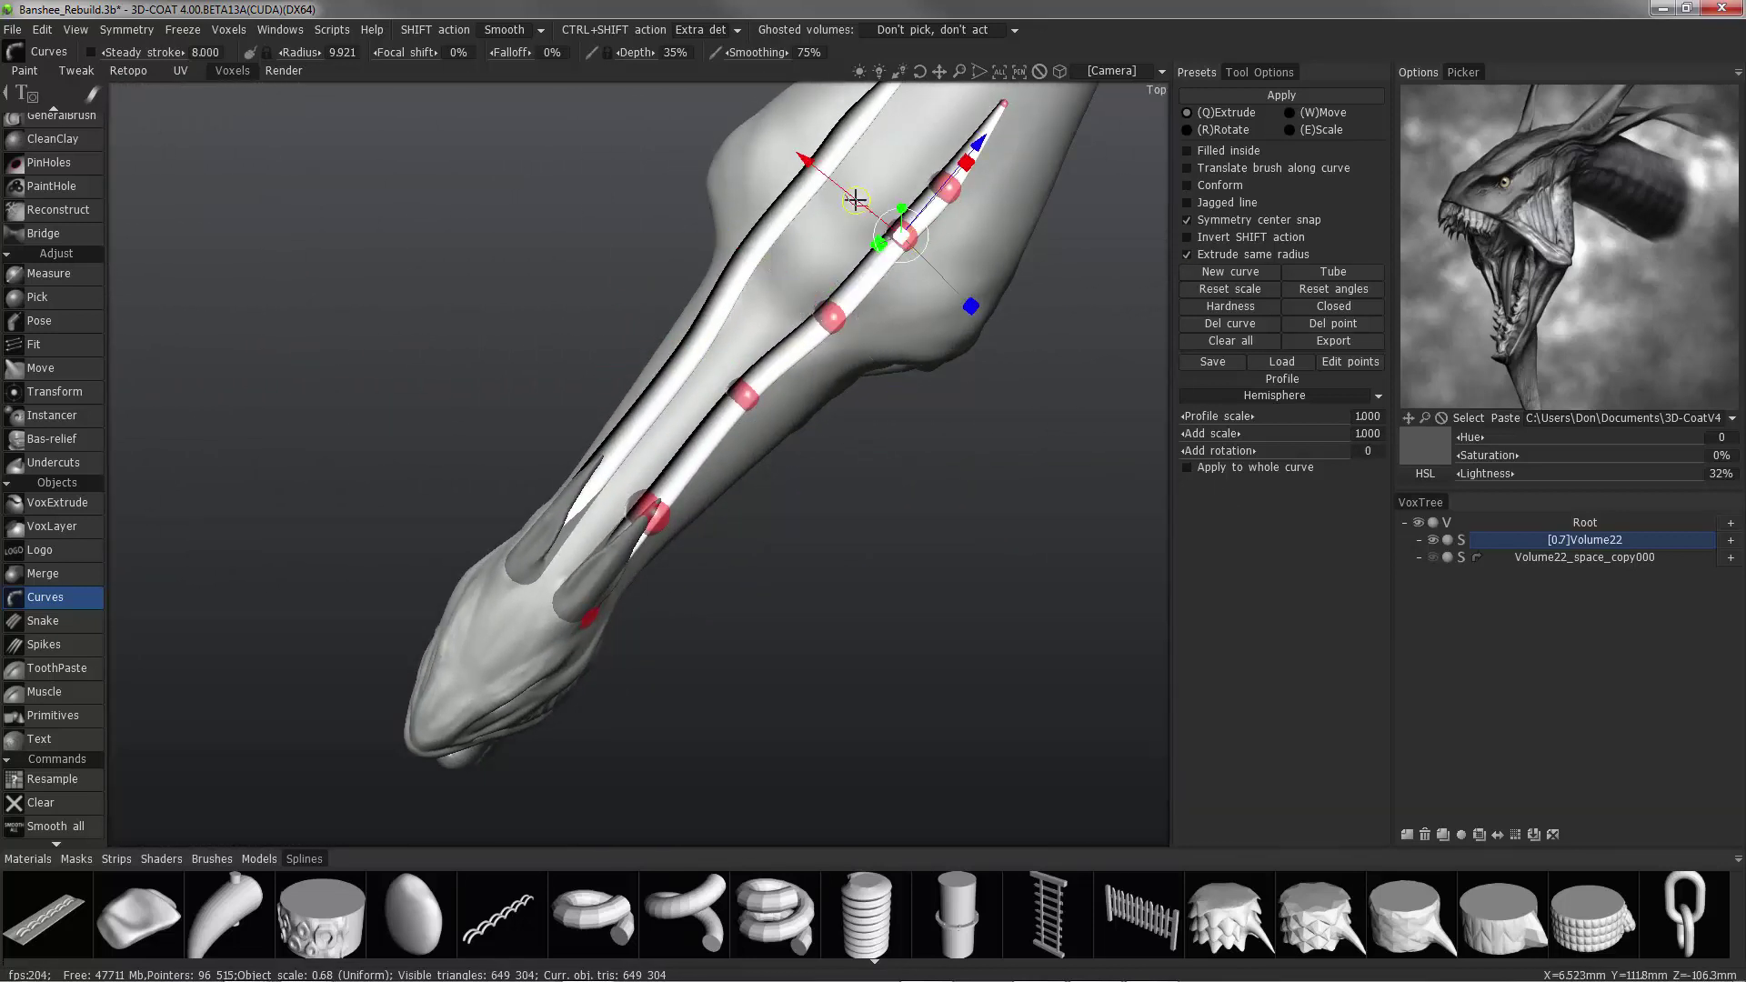
drag(858, 199, 869, 207)
click(946, 182)
drag(899, 148, 907, 155)
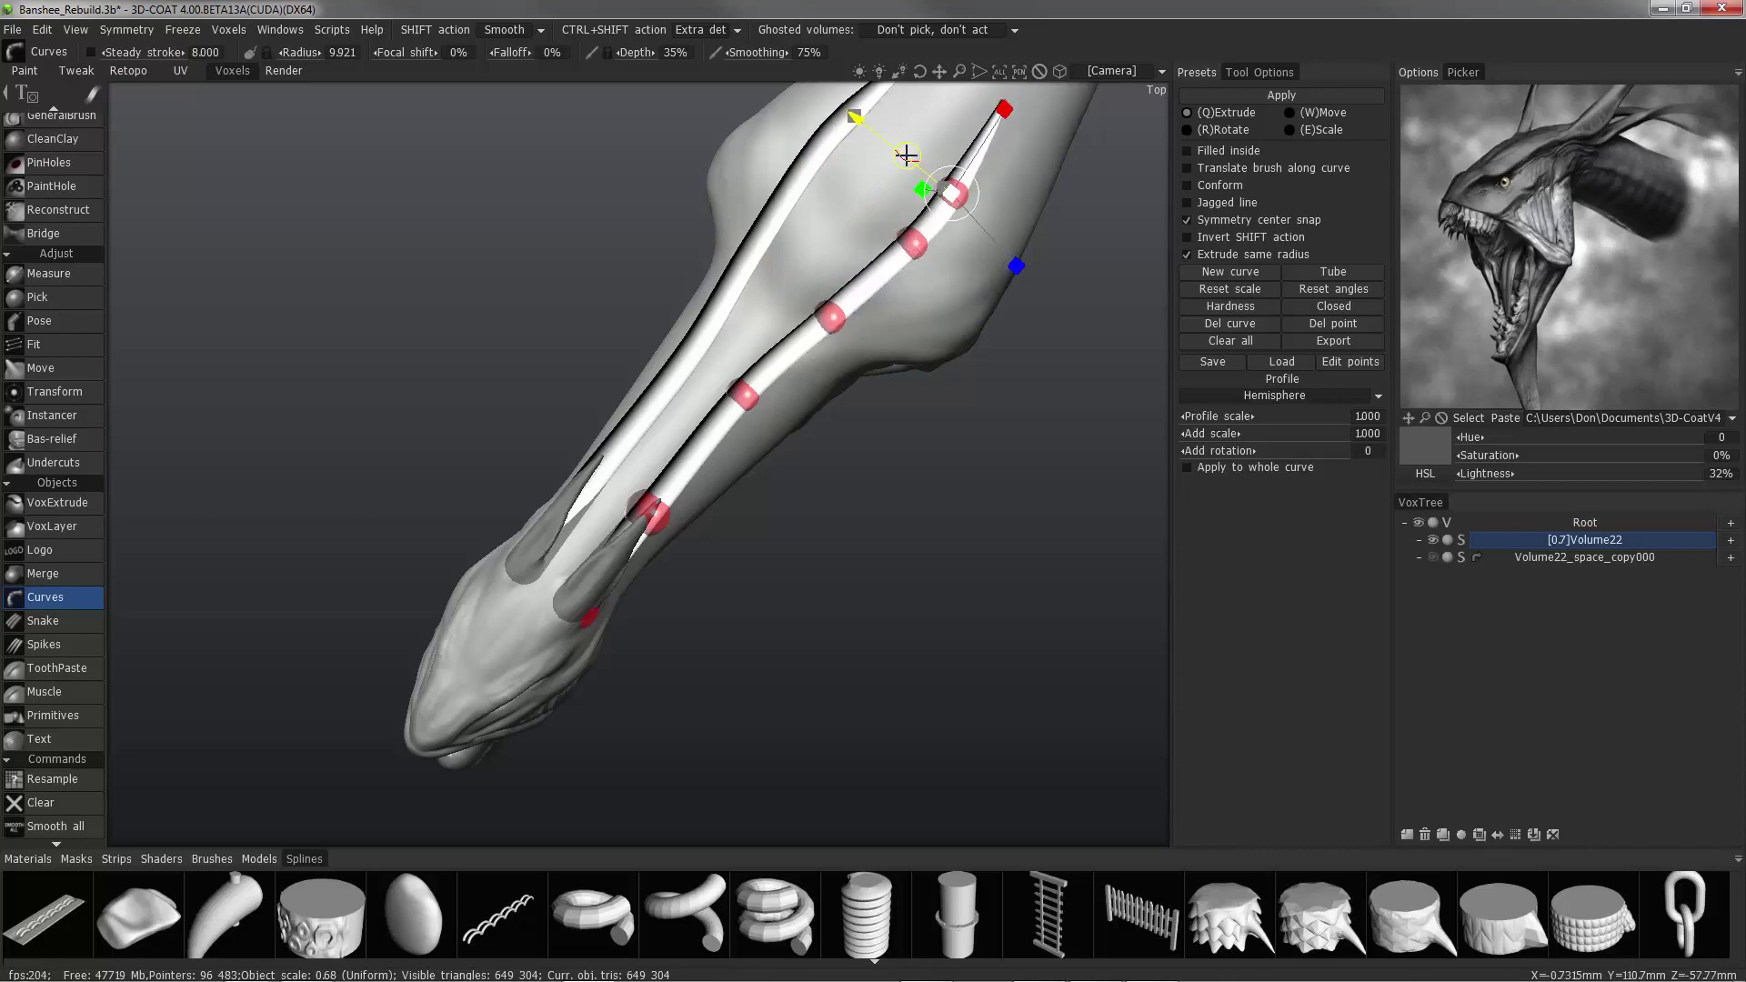
Shift the horn's third, fourth and fifth curve points sideways in top view so the horn bows outward over the shoulders.
middle_drag(739, 356, 964, 452)
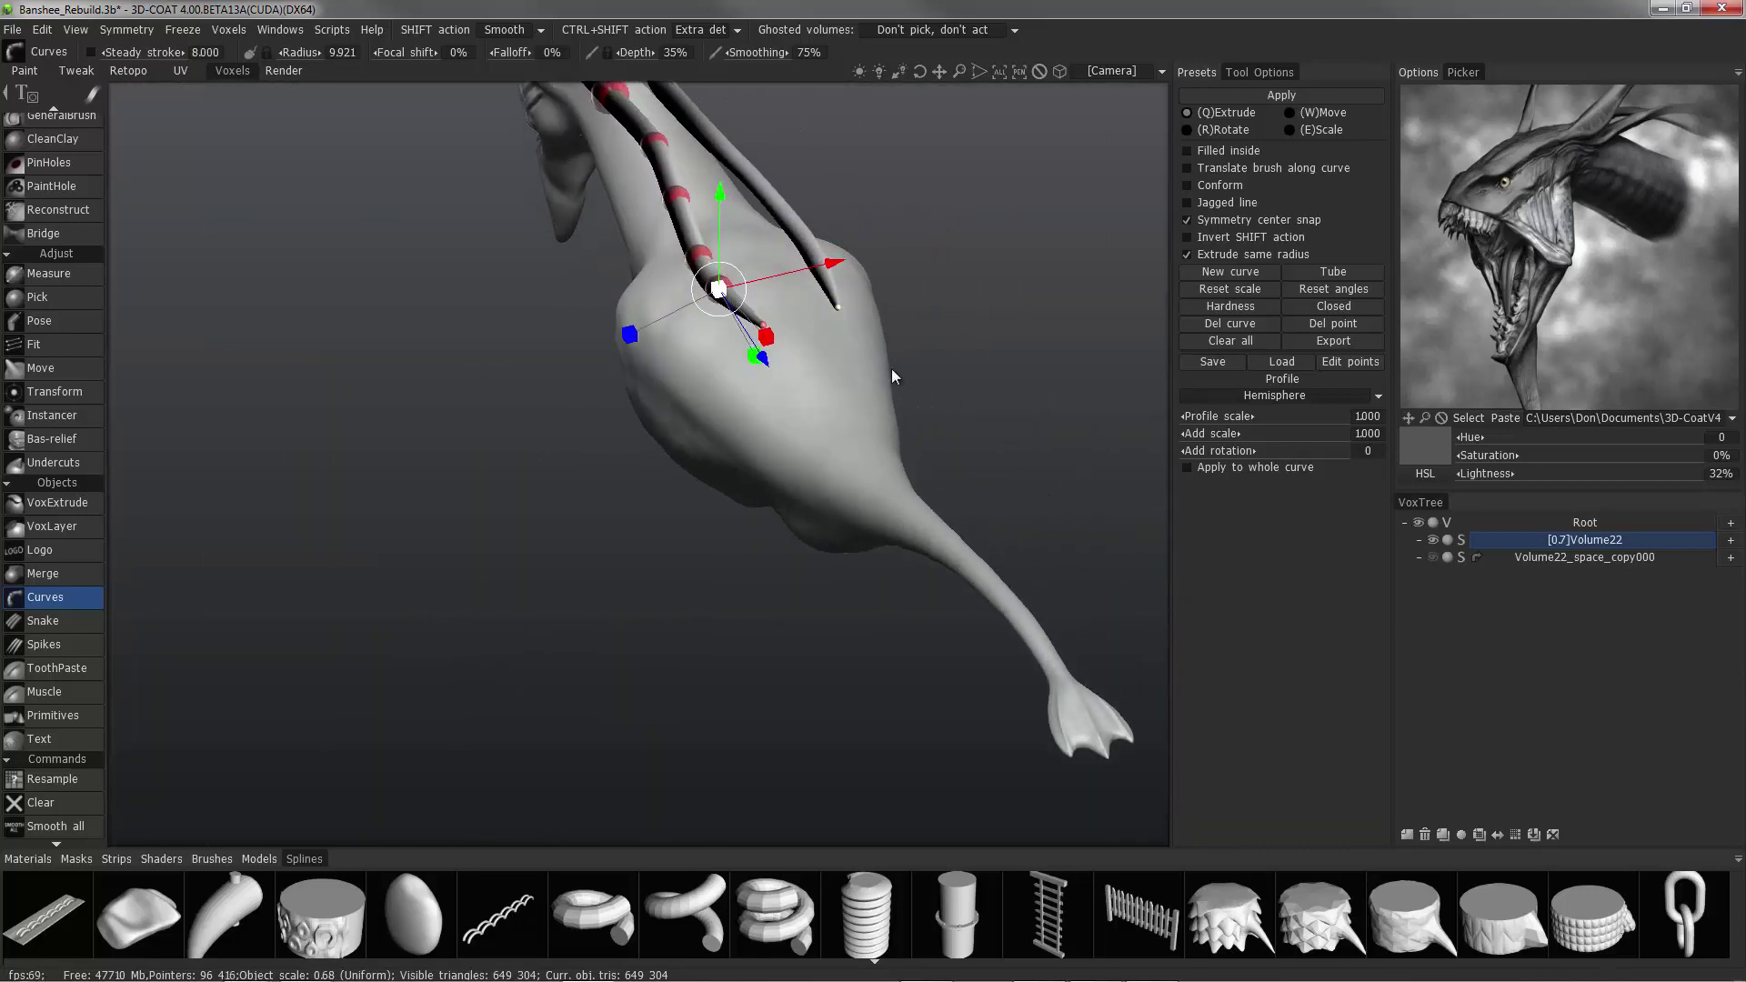
middle_drag(891, 368, 646, 524)
click(710, 538)
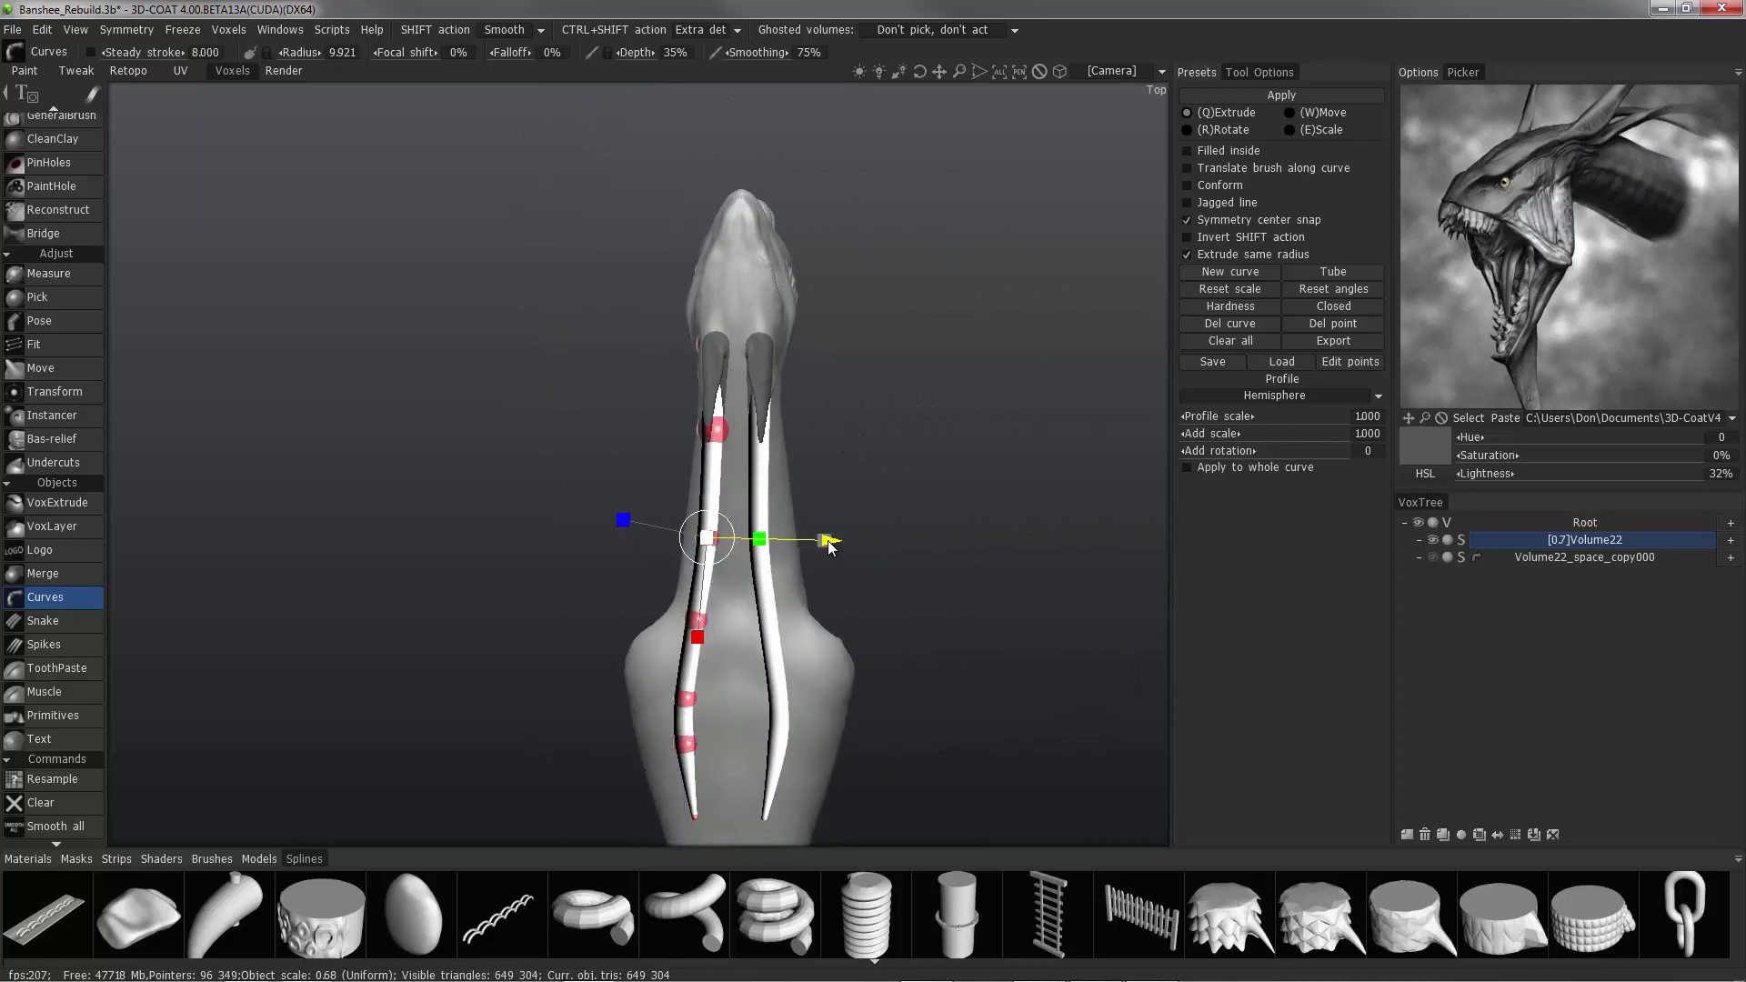
click(685, 618)
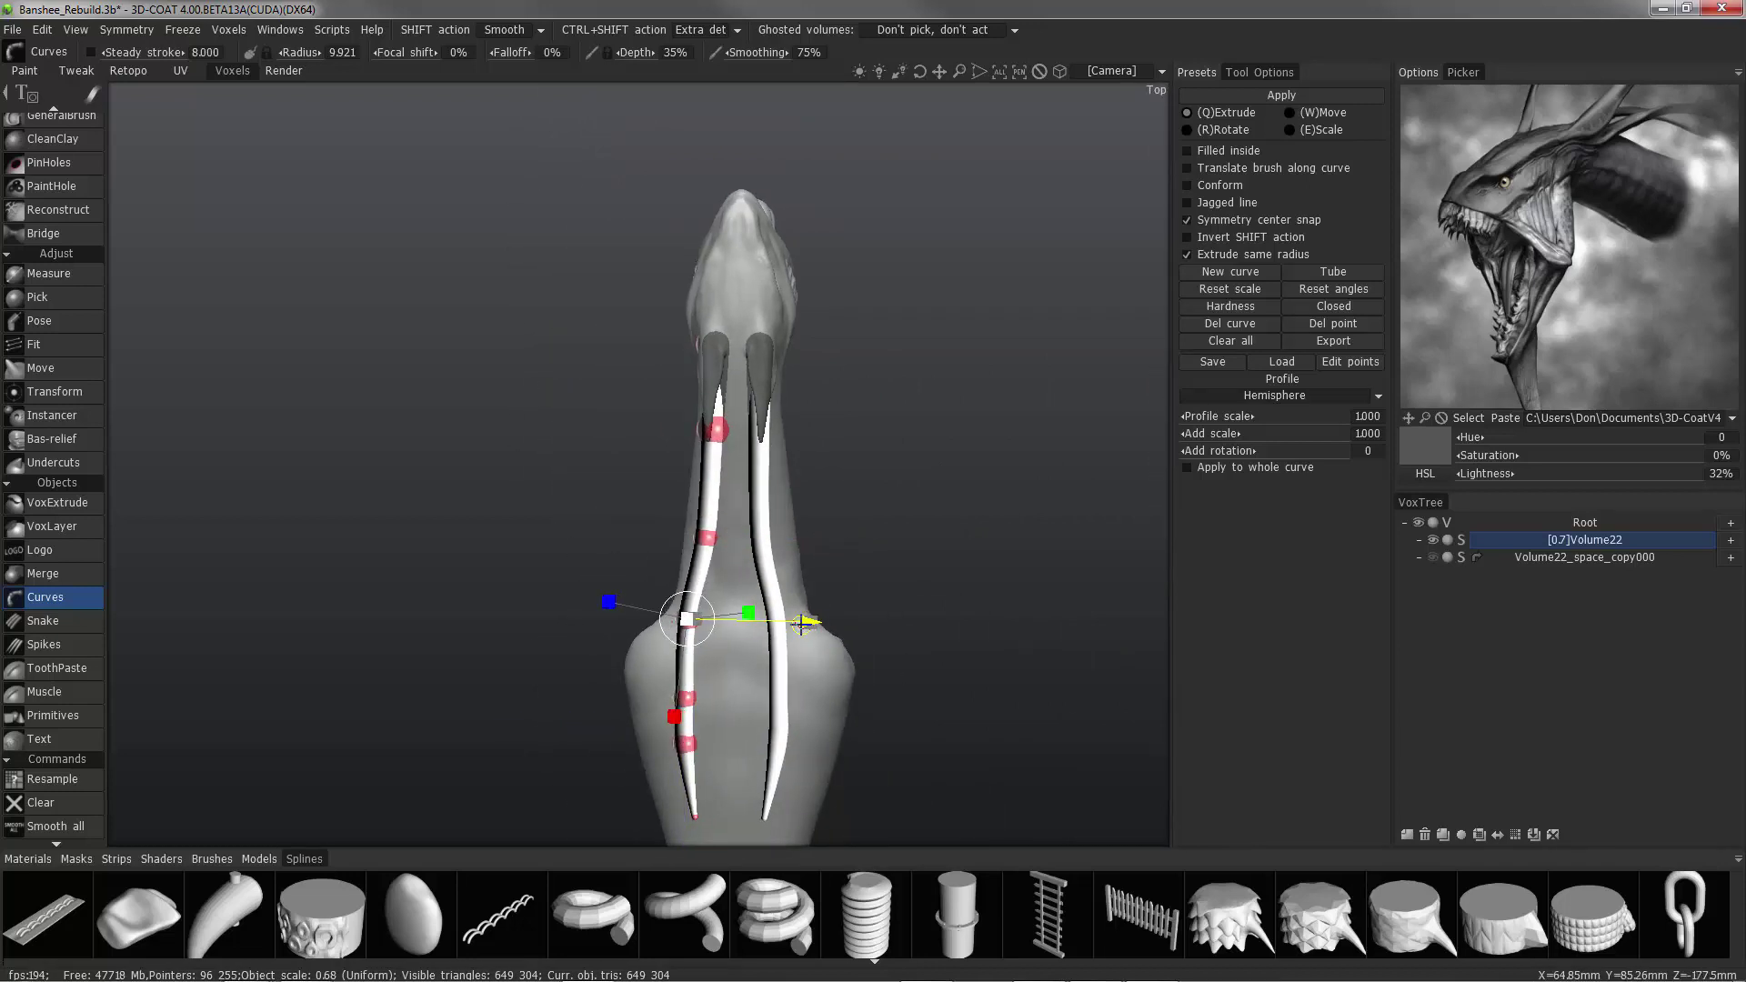
click(676, 698)
drag(809, 696, 790, 747)
Move the horn's sixth curve point outward to continue the bow, and slide it slightly back toward the tip.
click(687, 744)
middle_drag(636, 671, 636, 586)
middle_drag(524, 371, 524, 295)
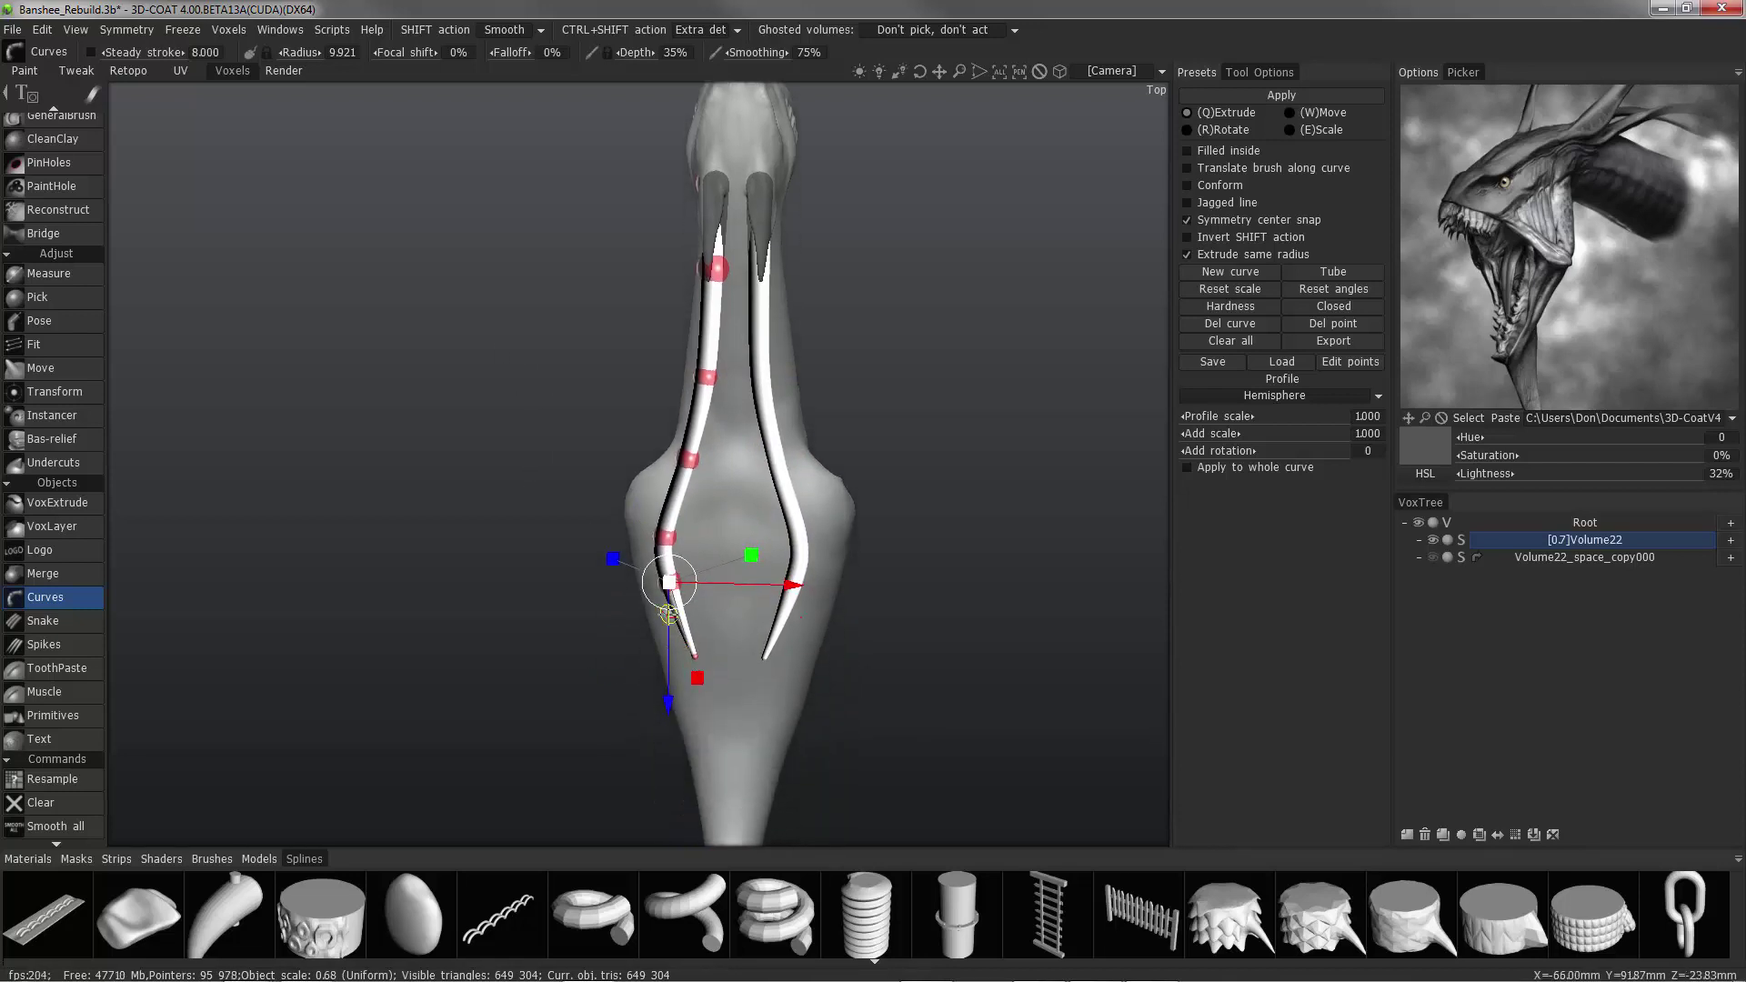
drag(668, 703, 671, 713)
Shift the horn's tip point and sixth curve point outward in top view to widen the rear end of the horn.
click(695, 657)
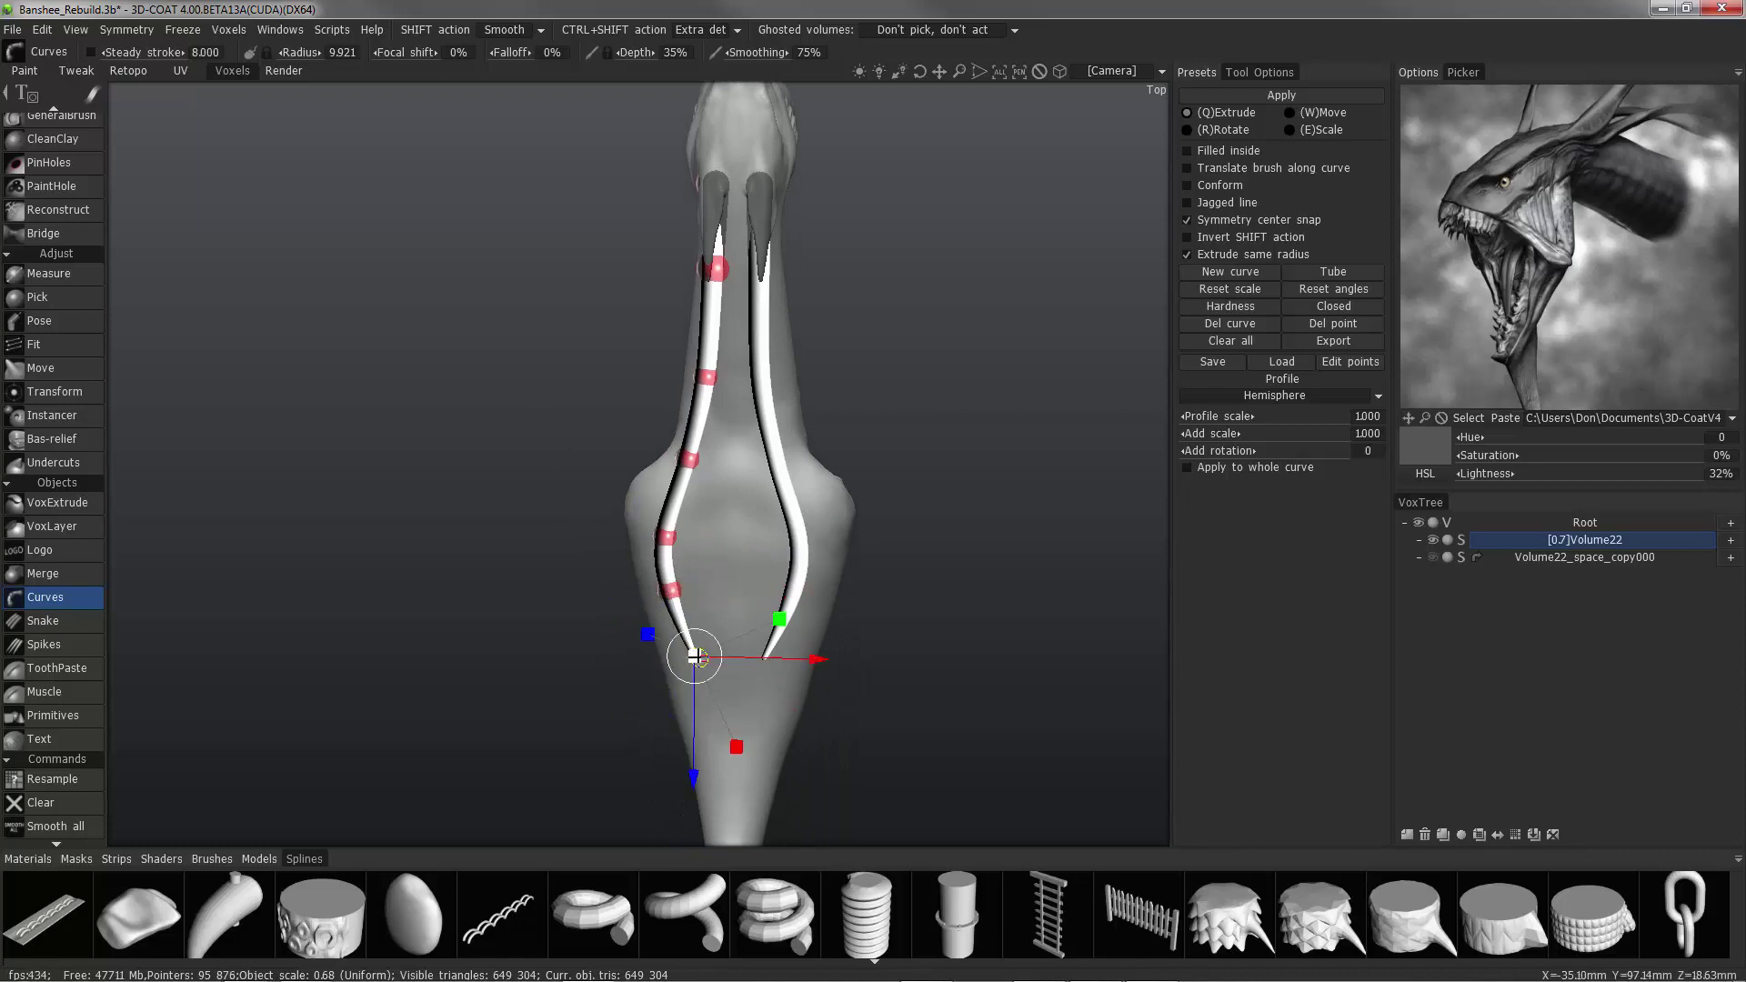
drag(816, 659, 803, 659)
click(671, 593)
drag(800, 593, 788, 593)
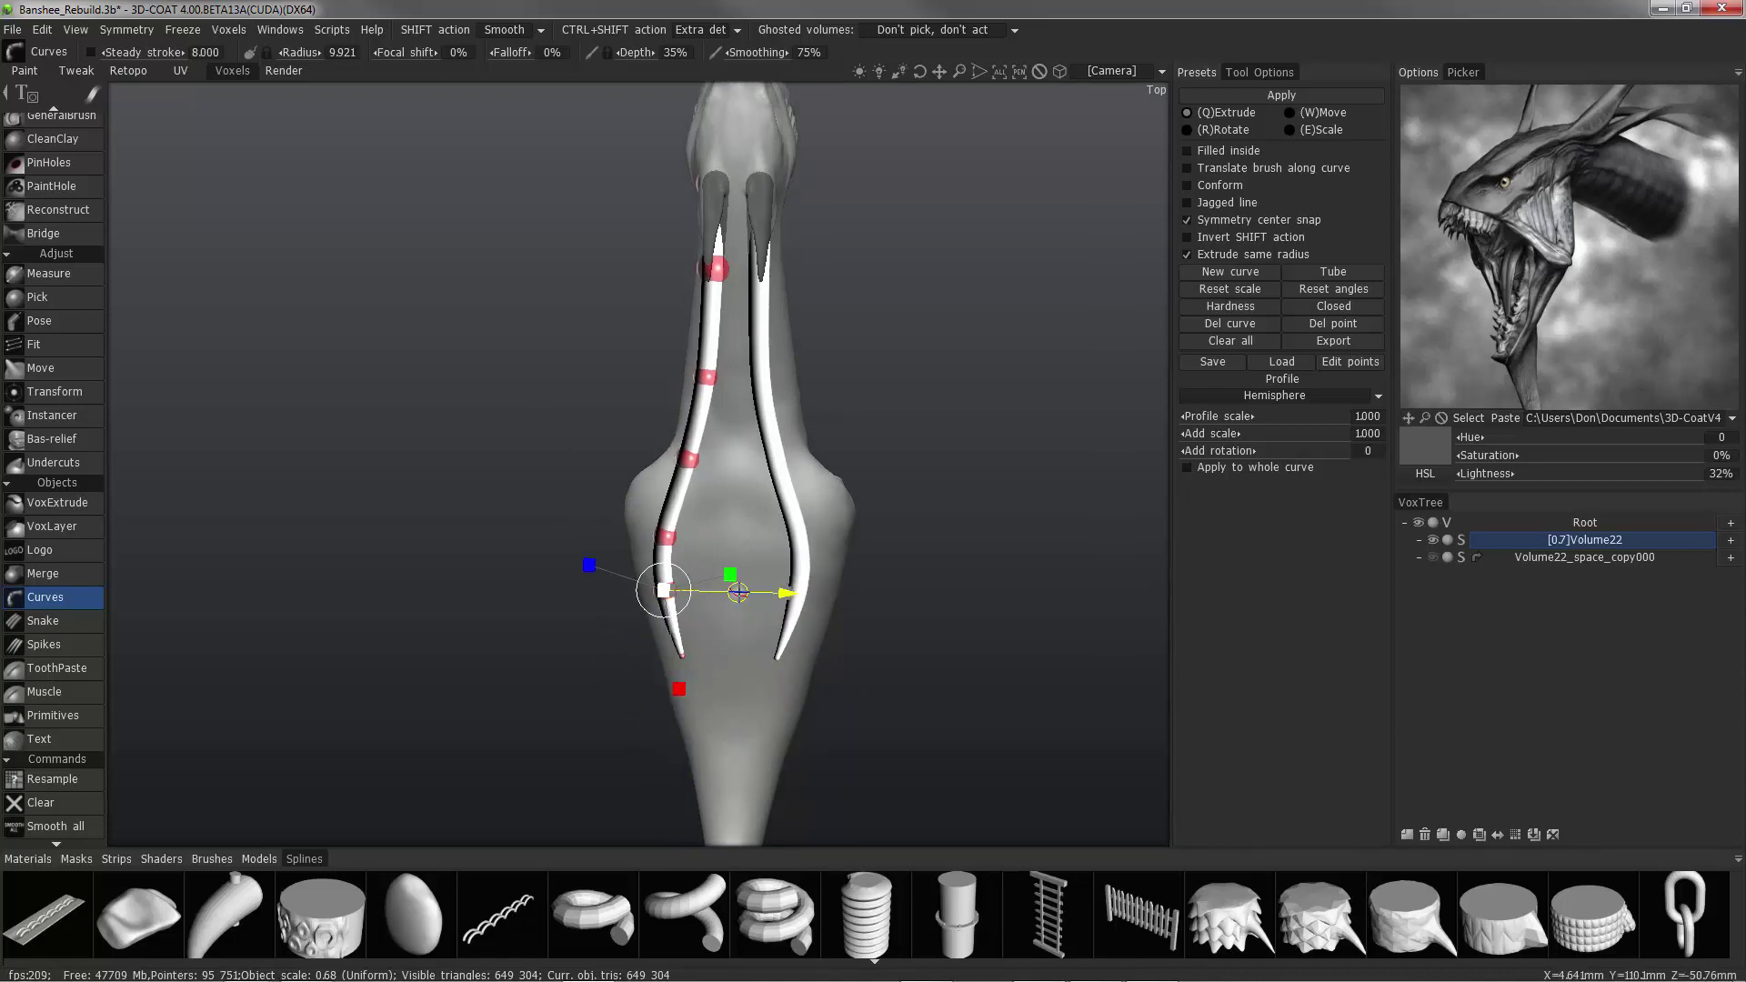
Add a new voxel layer under Root and name it Antanae.
scroll(620, 449, down, 2)
mouse_move(619, 448)
mouse_down()
mouse_move(588, 460)
mouse_move(764, 487)
mouse_up()
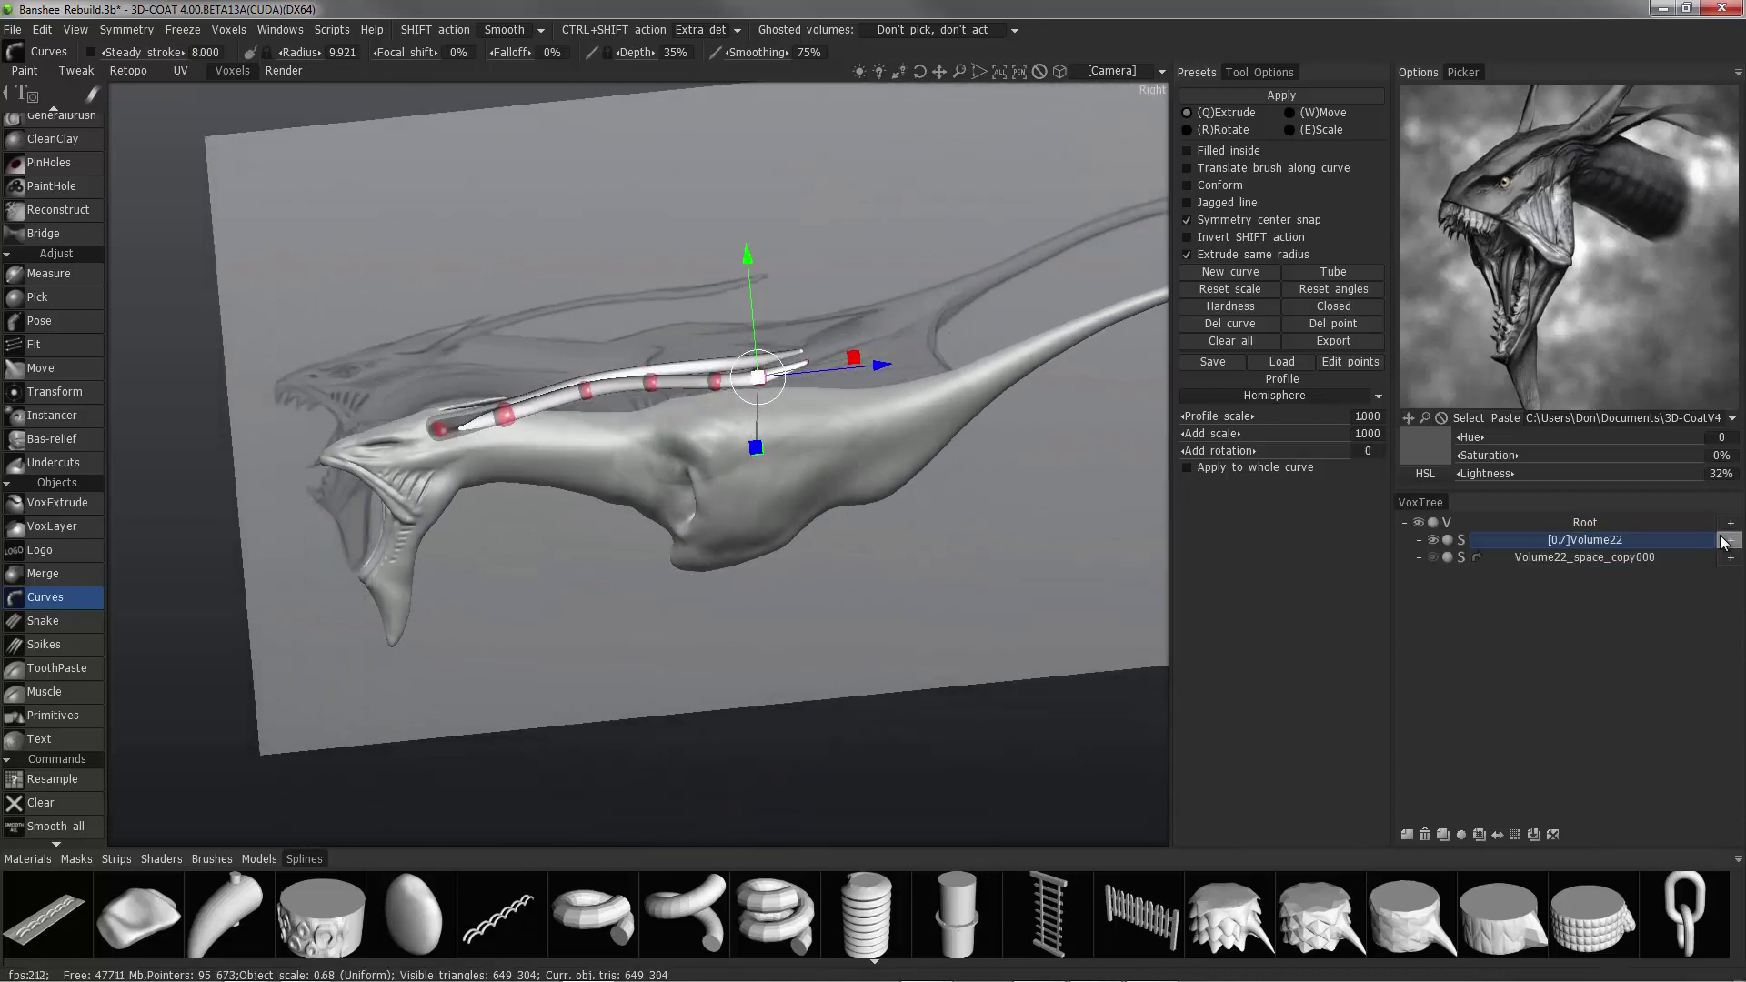
click(1731, 525)
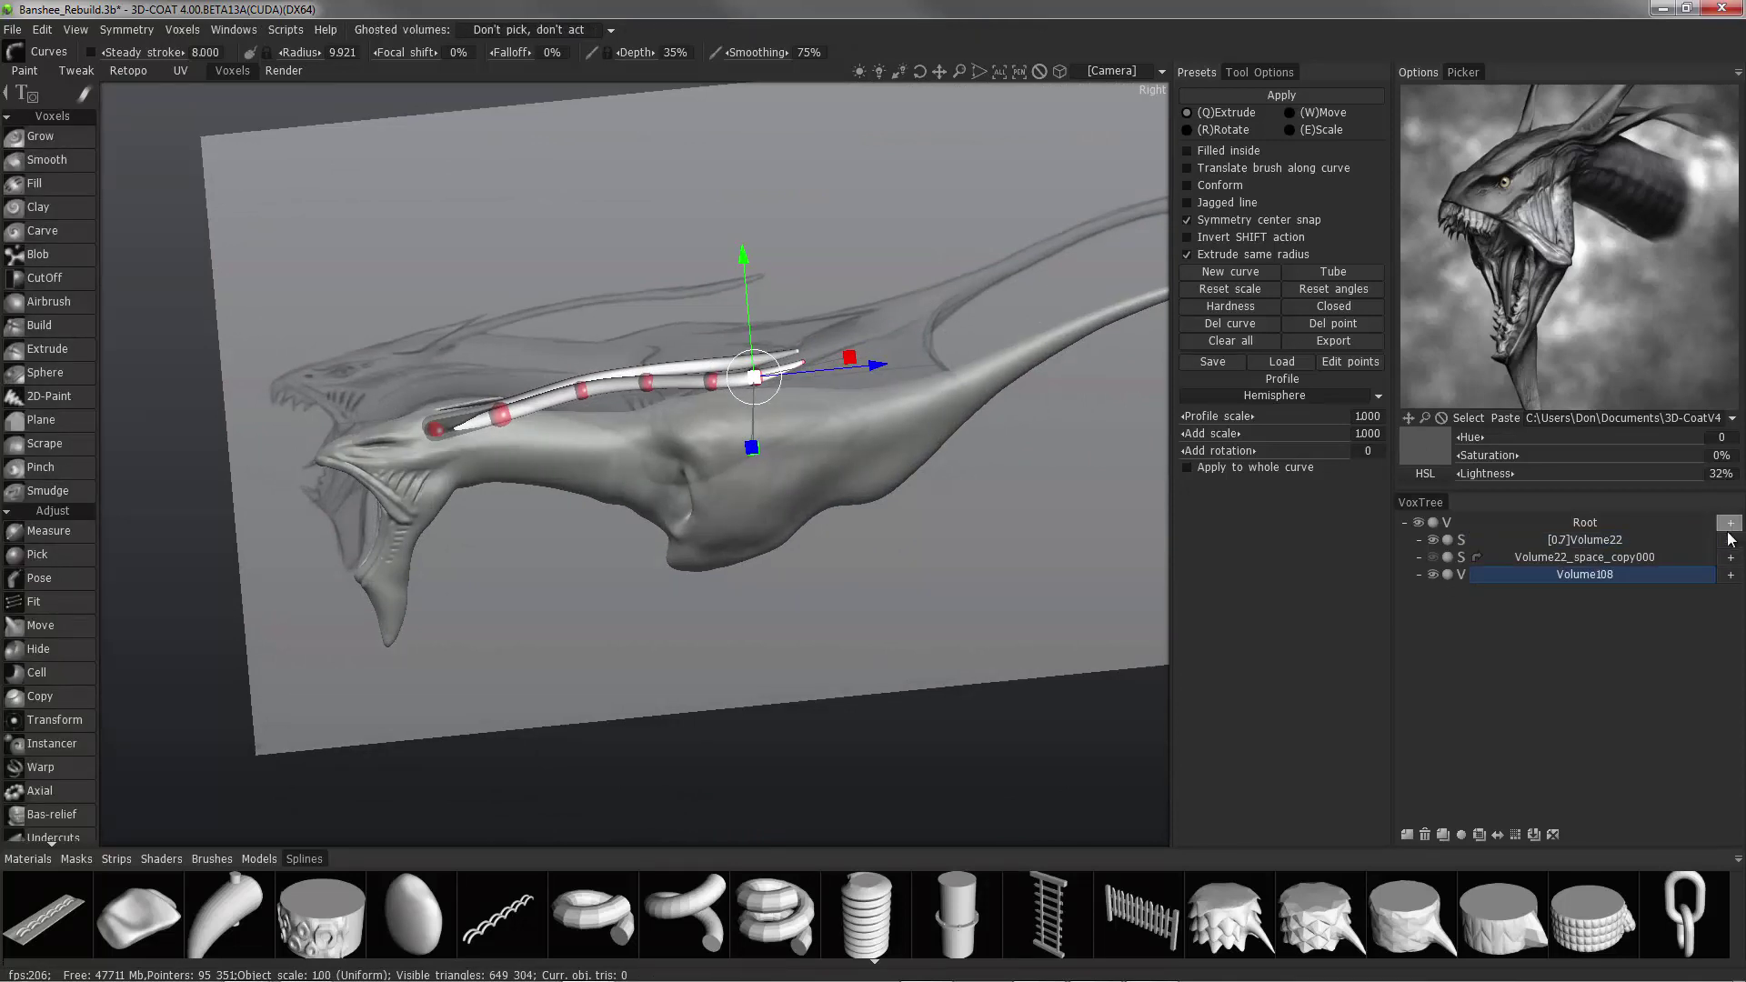
double_click(1569, 576)
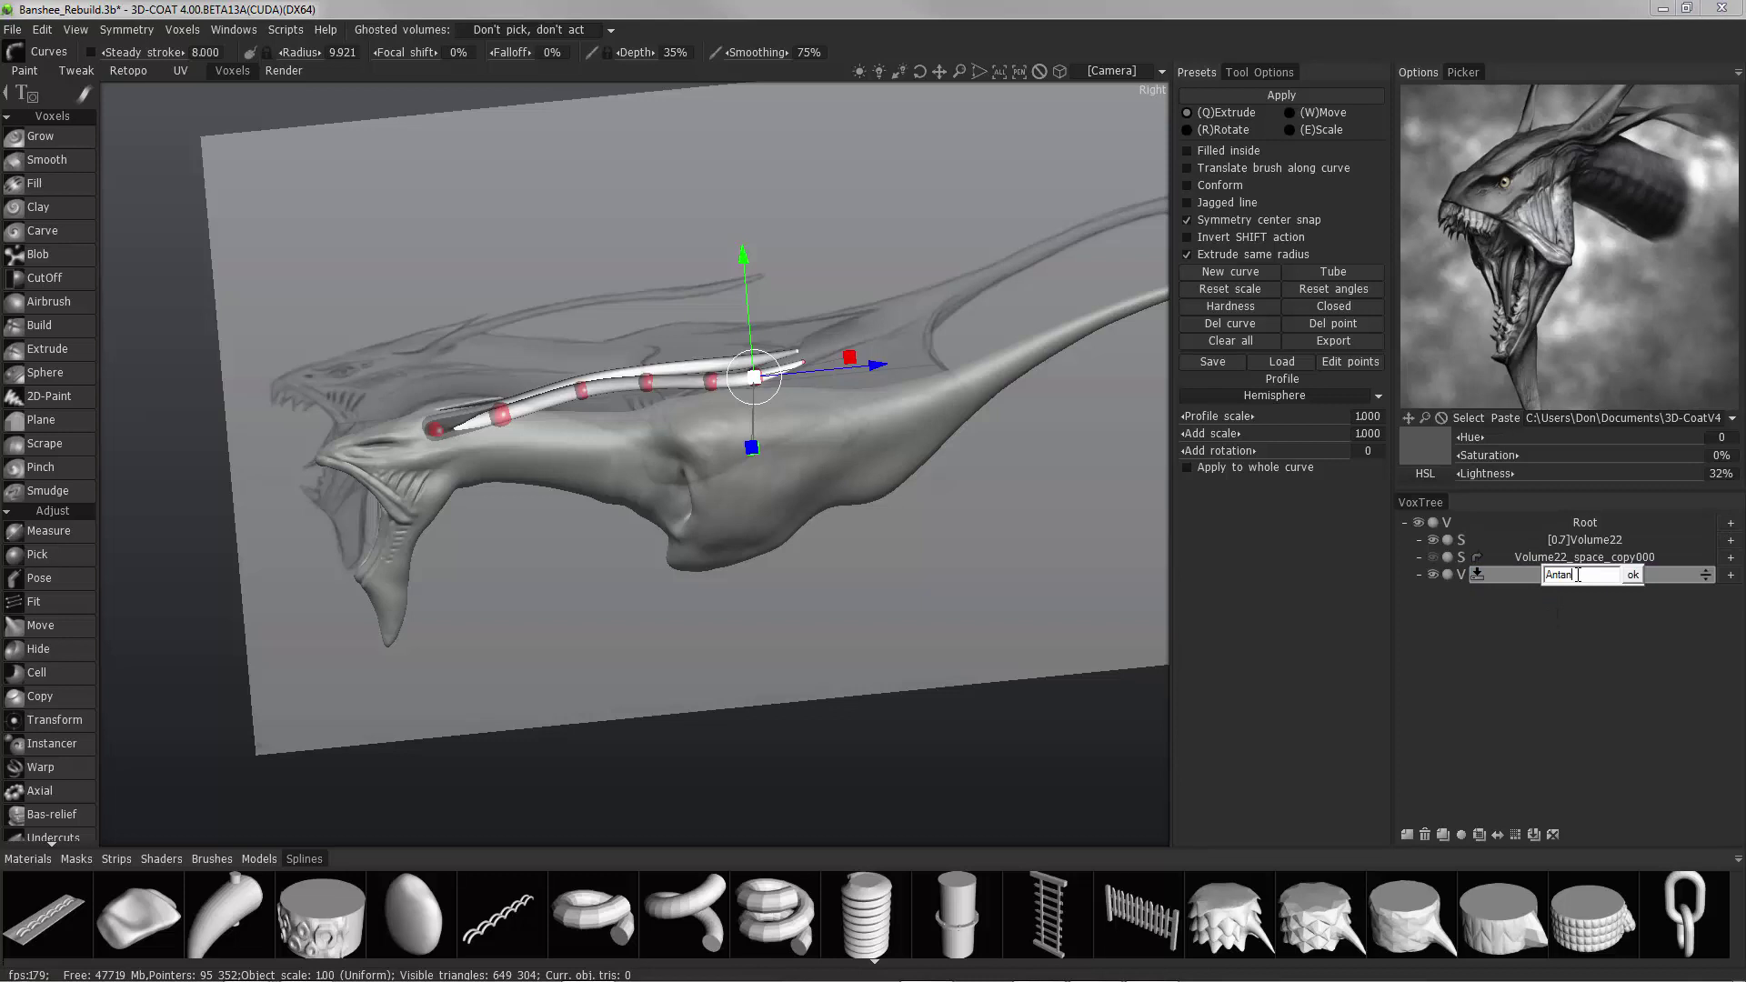
text(Antanae)
key(Return)
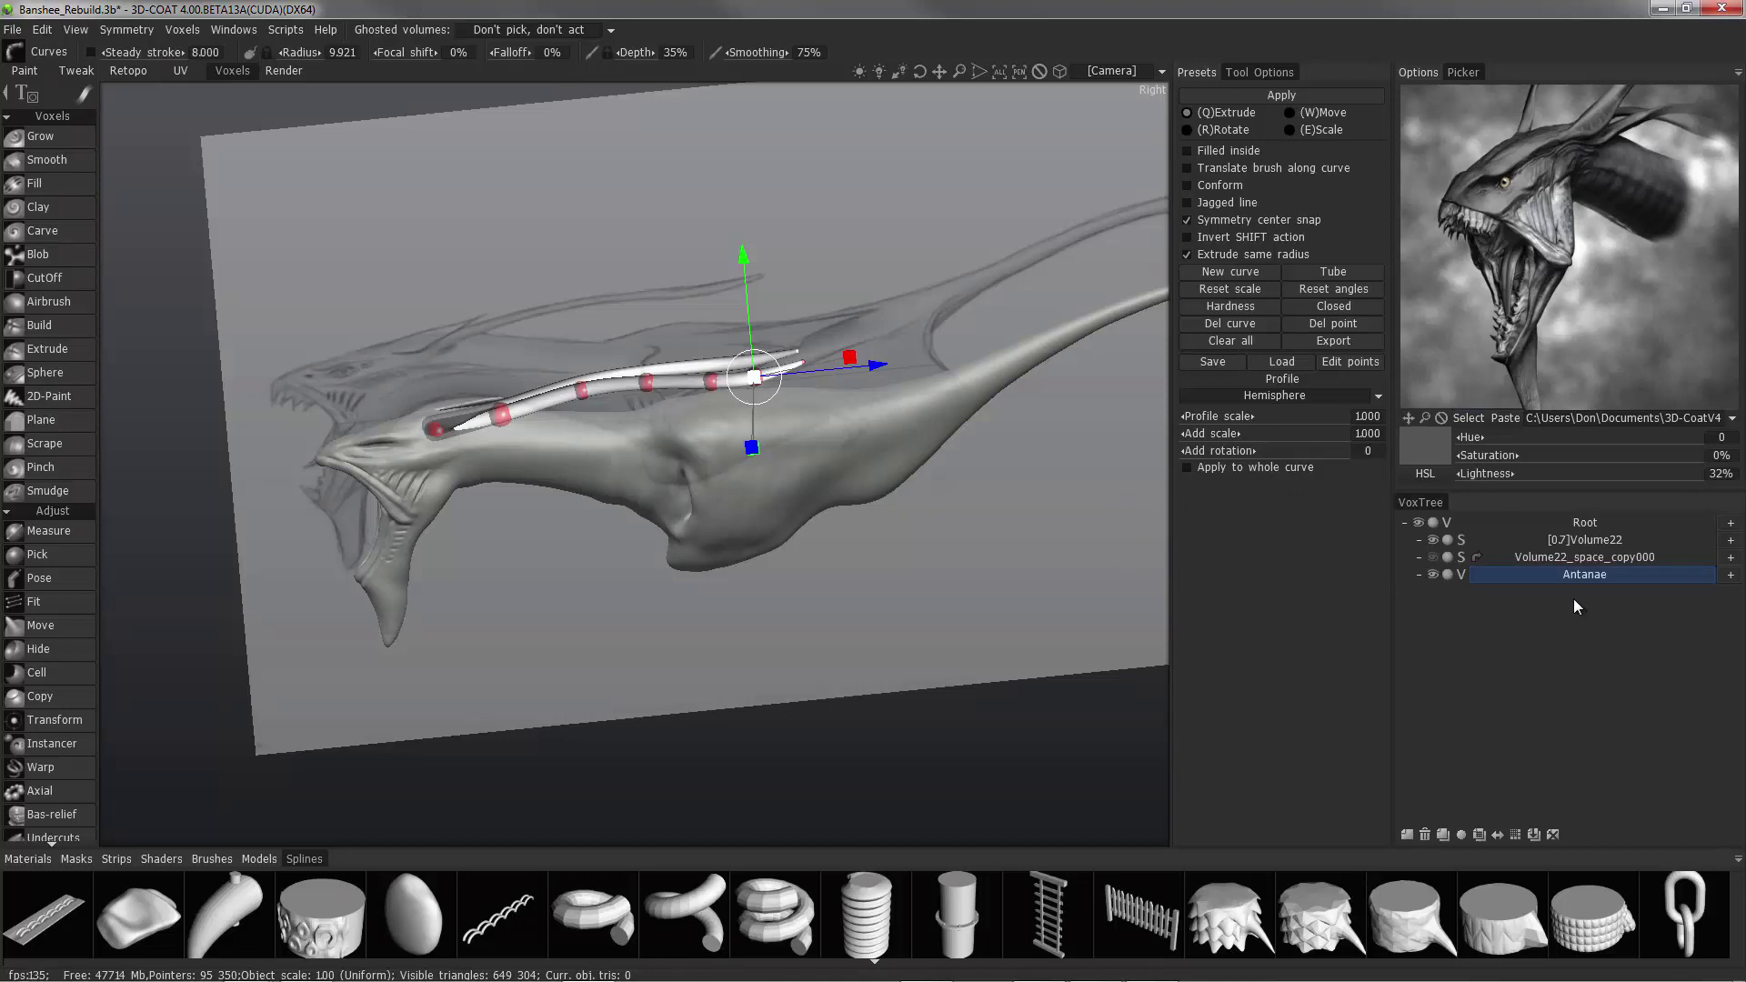
Double the Antanae layer's resolution, apply the horn curve to it as voxels, and switch to the Grow tool.
click(1514, 834)
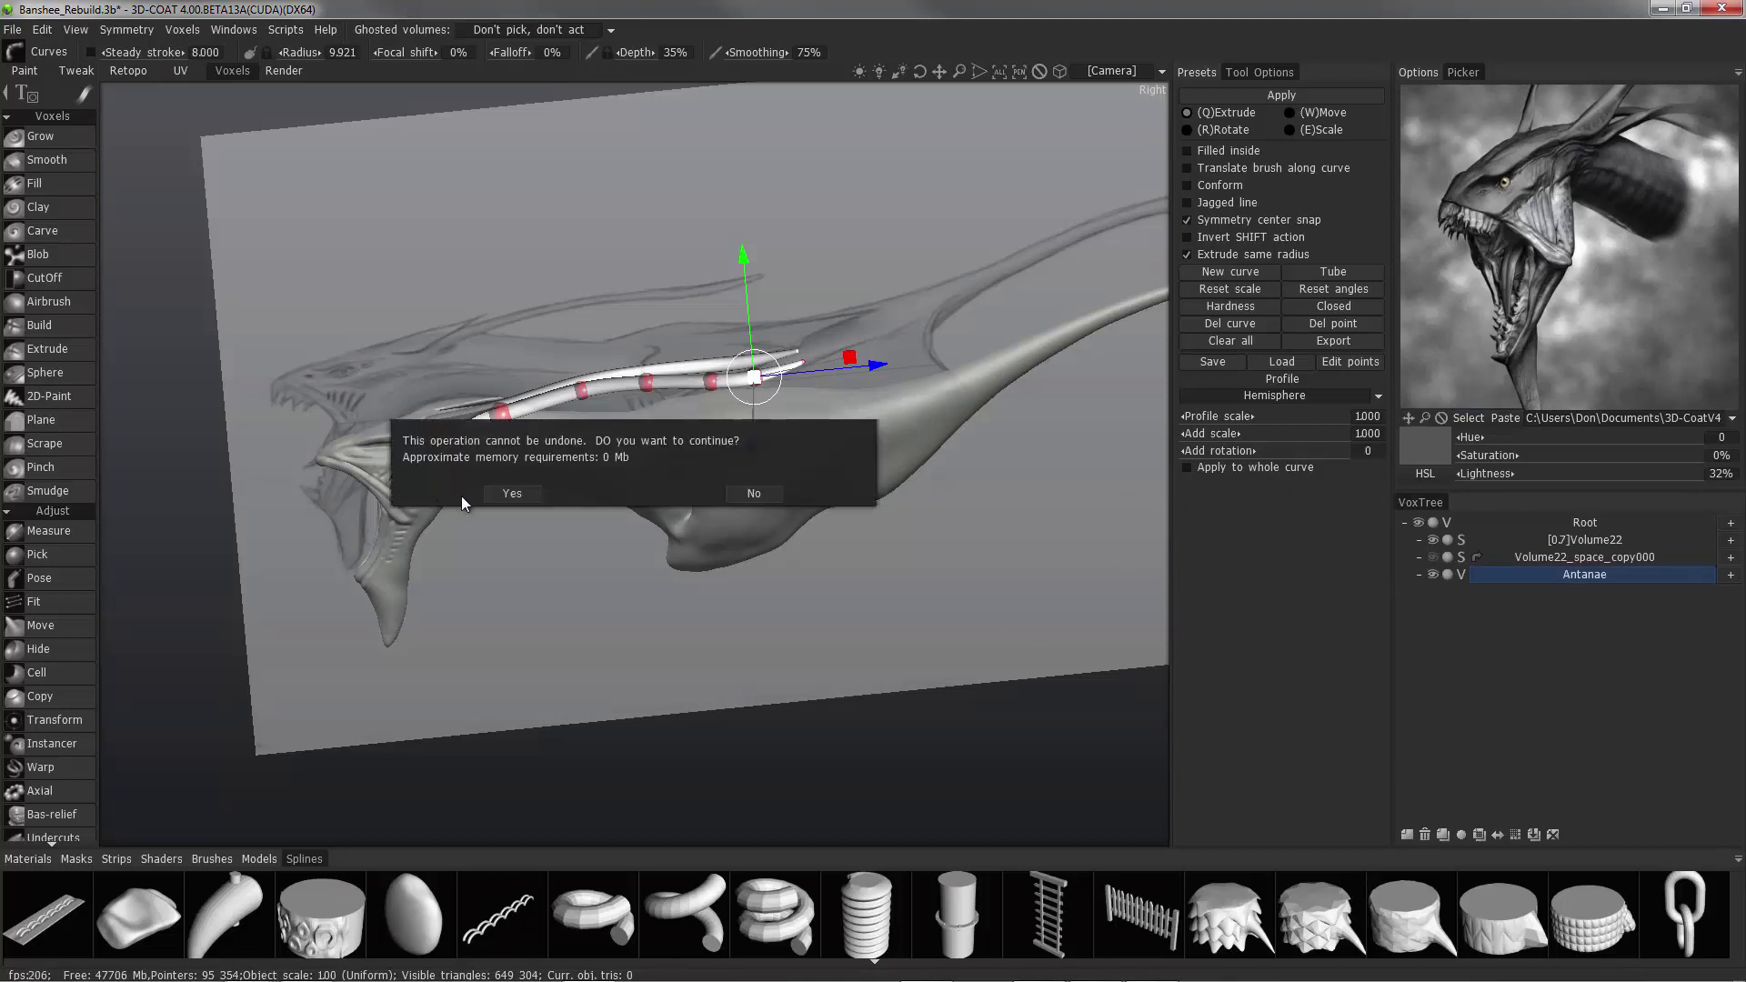
click(506, 493)
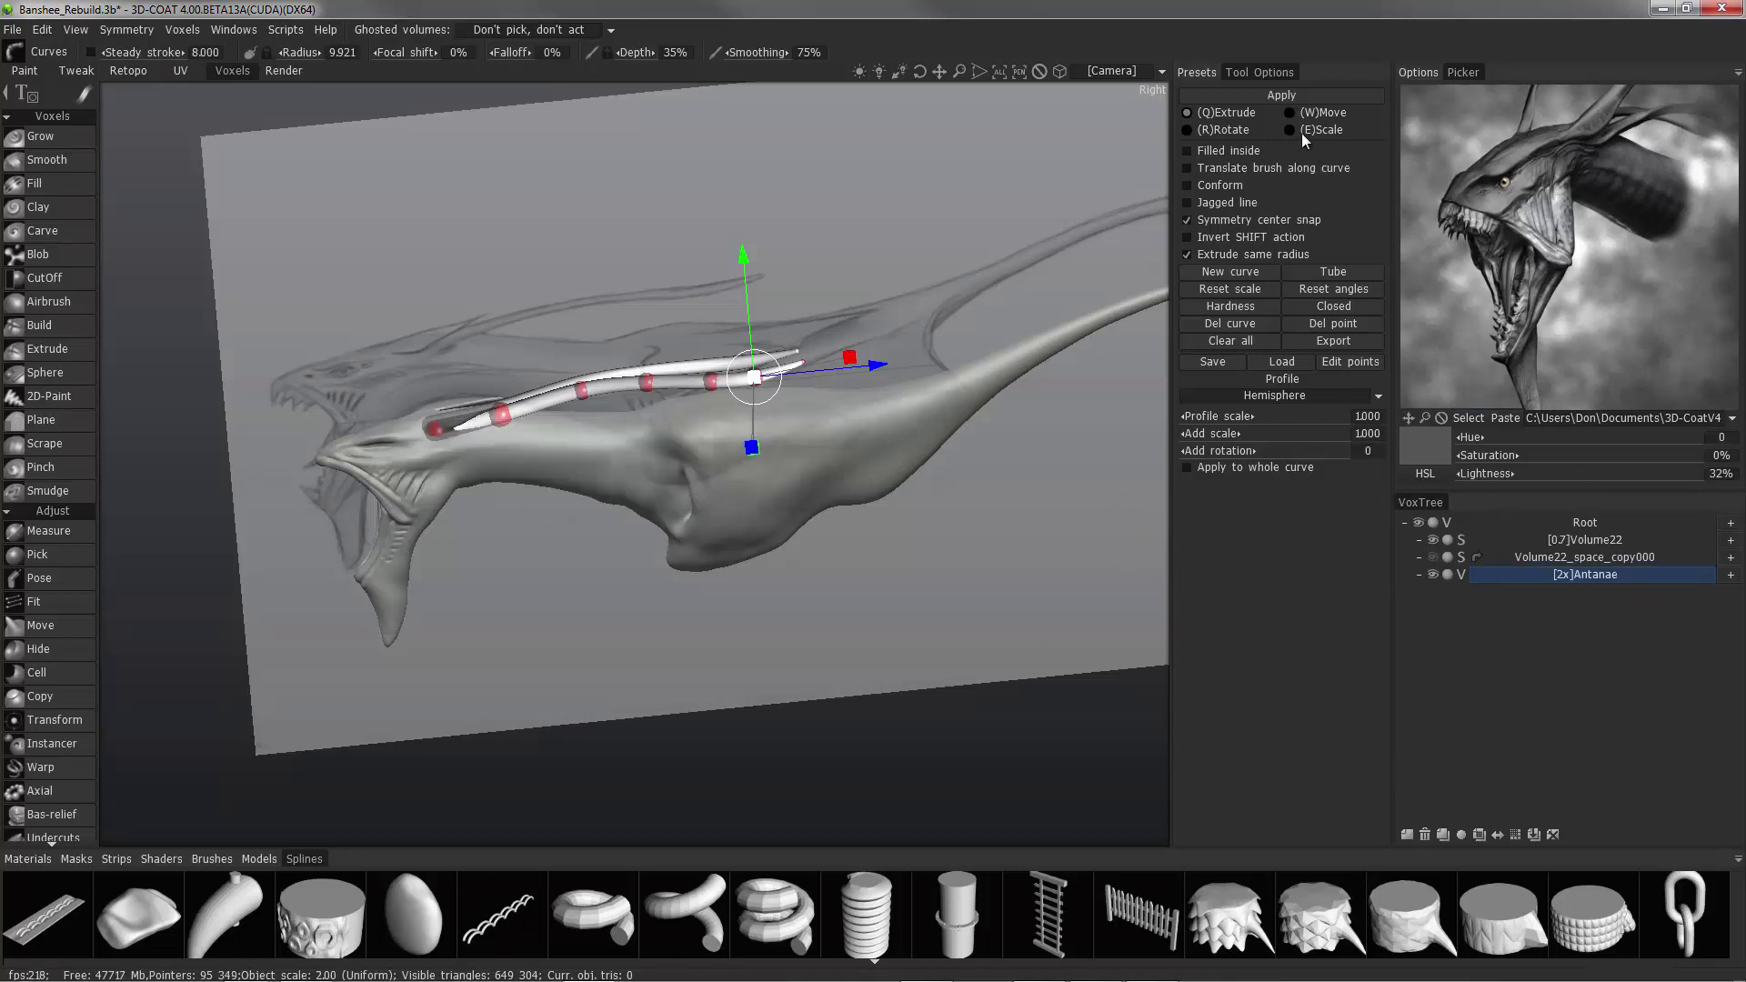
click(42, 138)
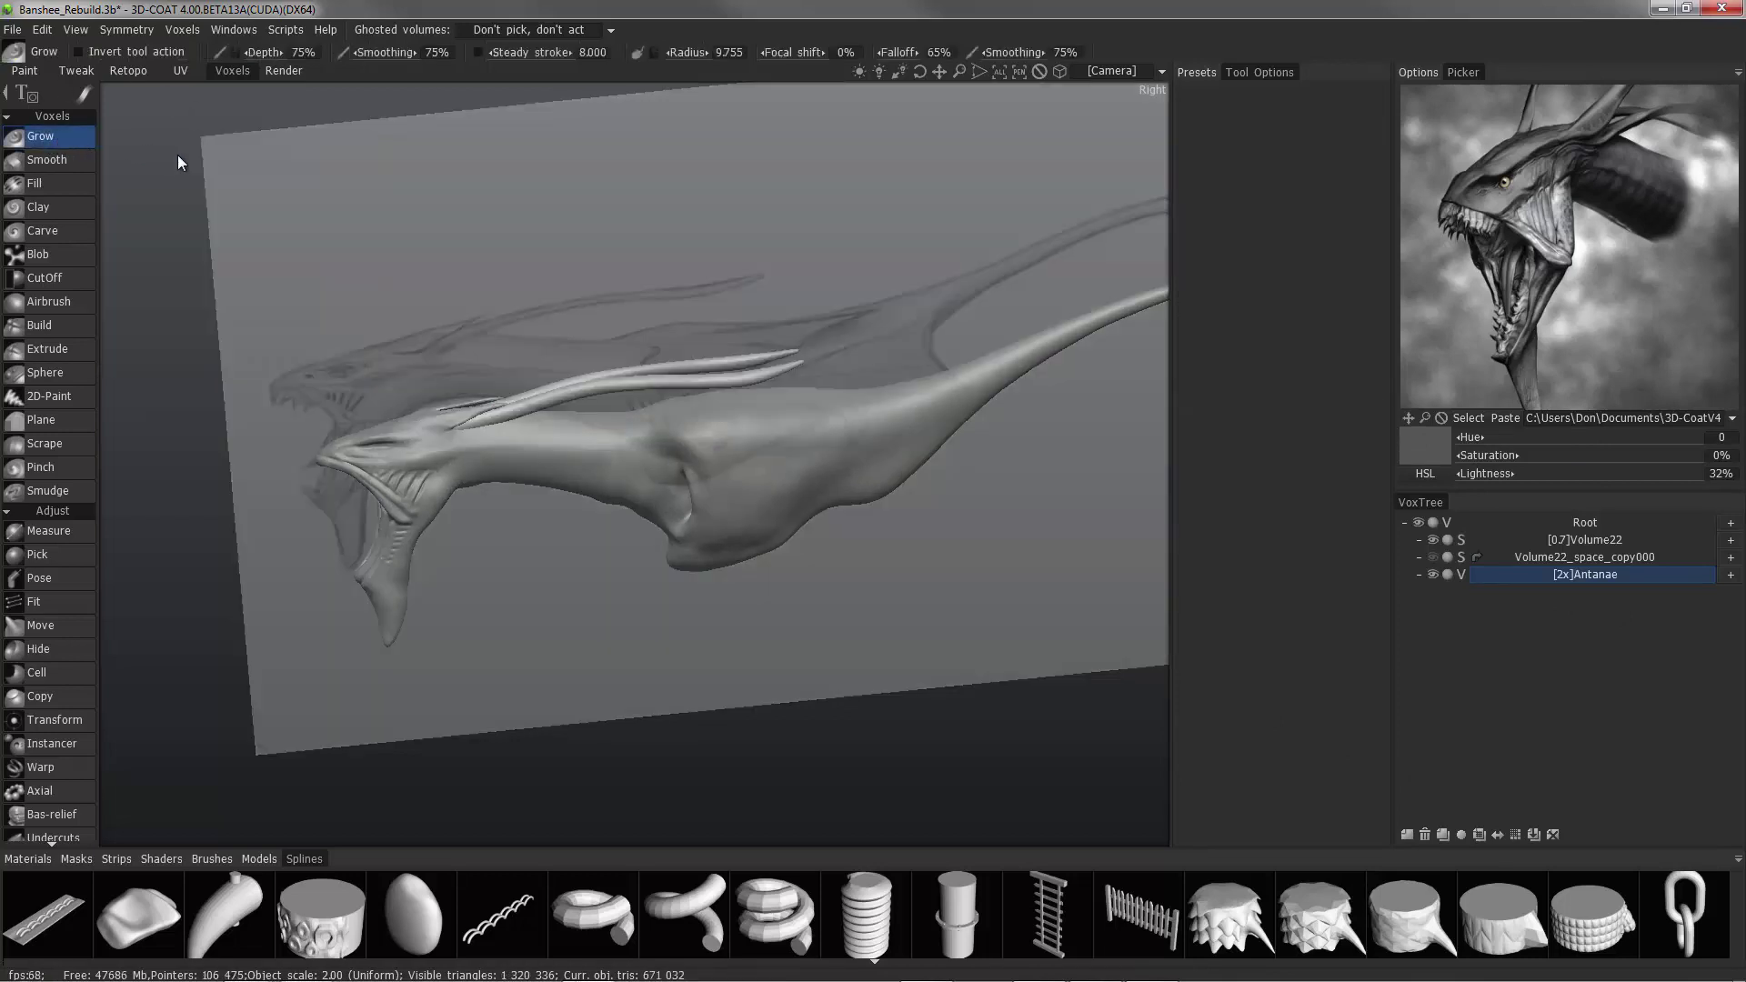
Smooth the whole Antanae layer with the Smooth all command.
drag(1077, 513, 637, 491)
scroll(78, 637, down, 6)
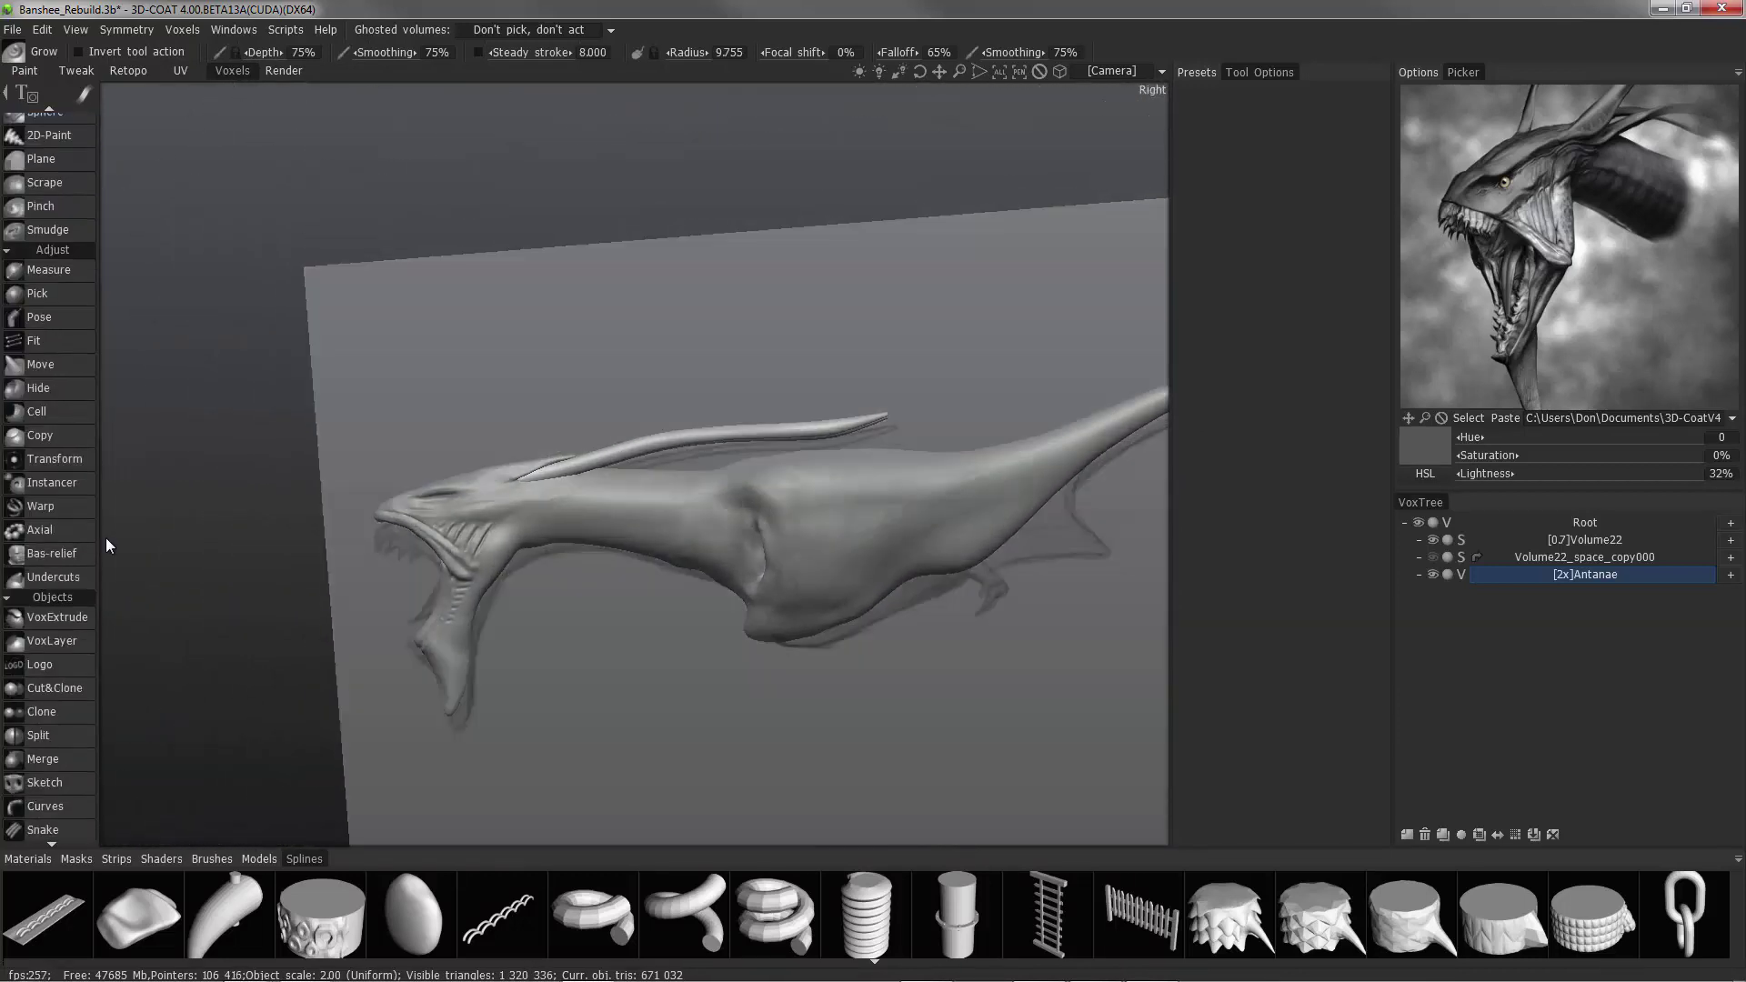
scroll(62, 755, down, 4)
click(71, 829)
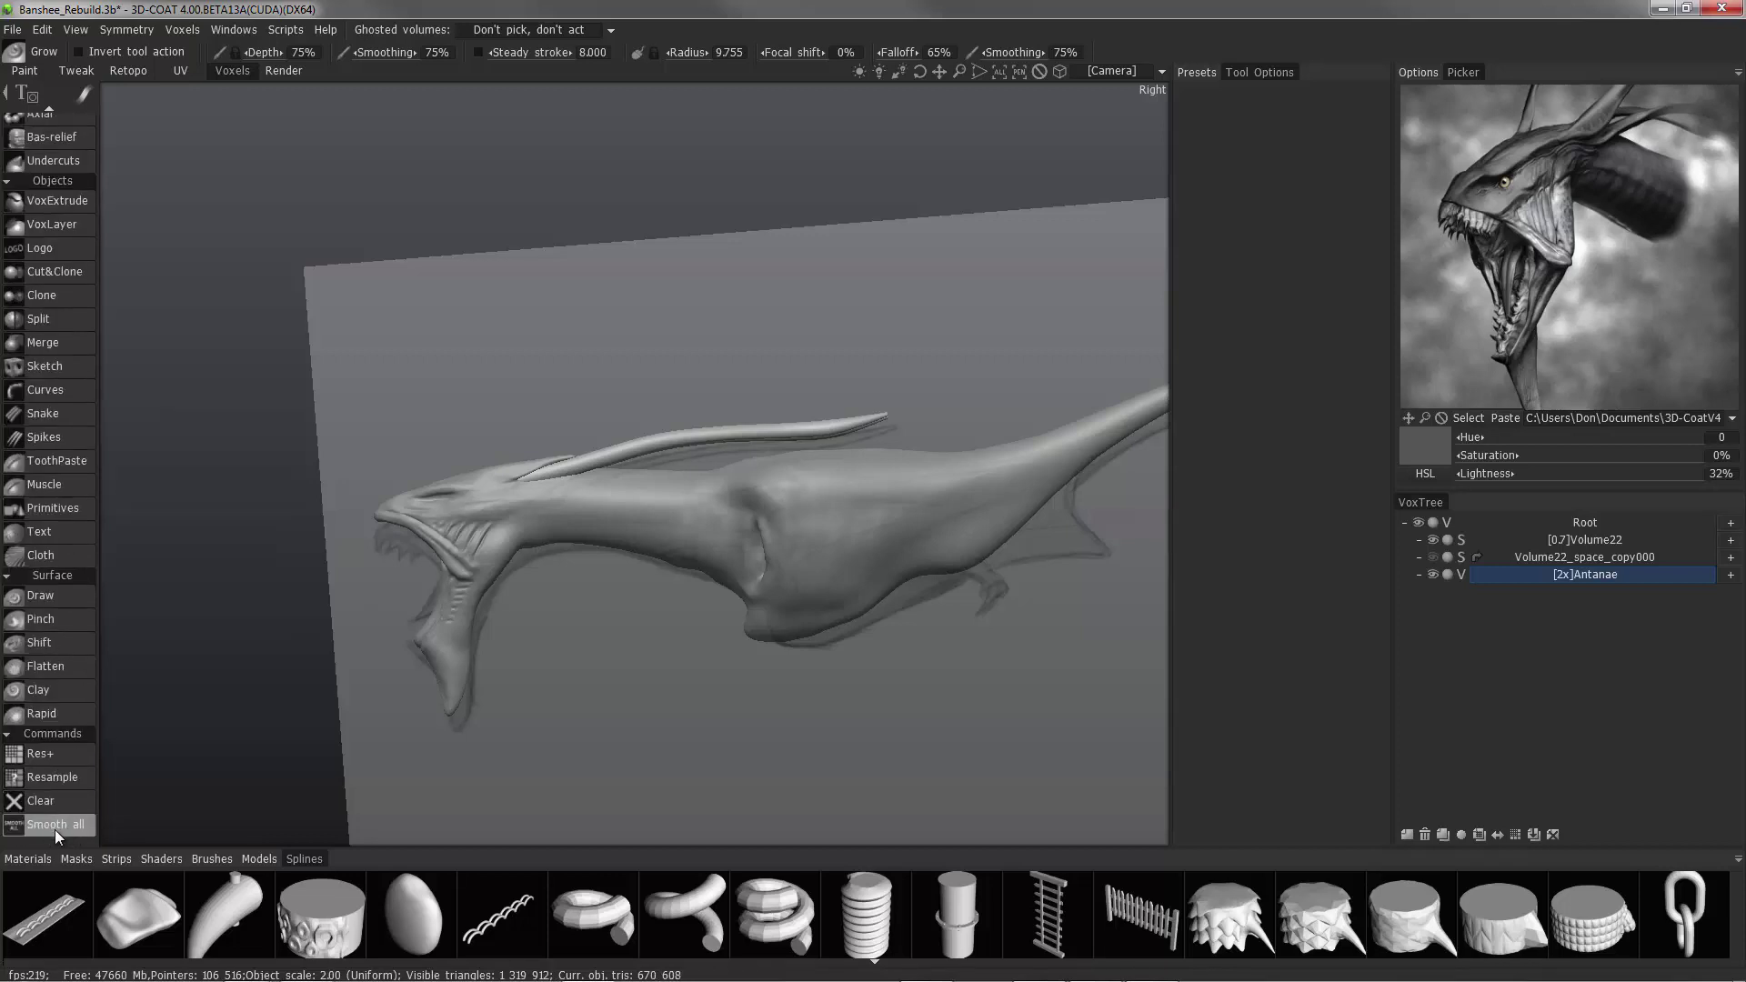
drag(107, 788, 473, 428)
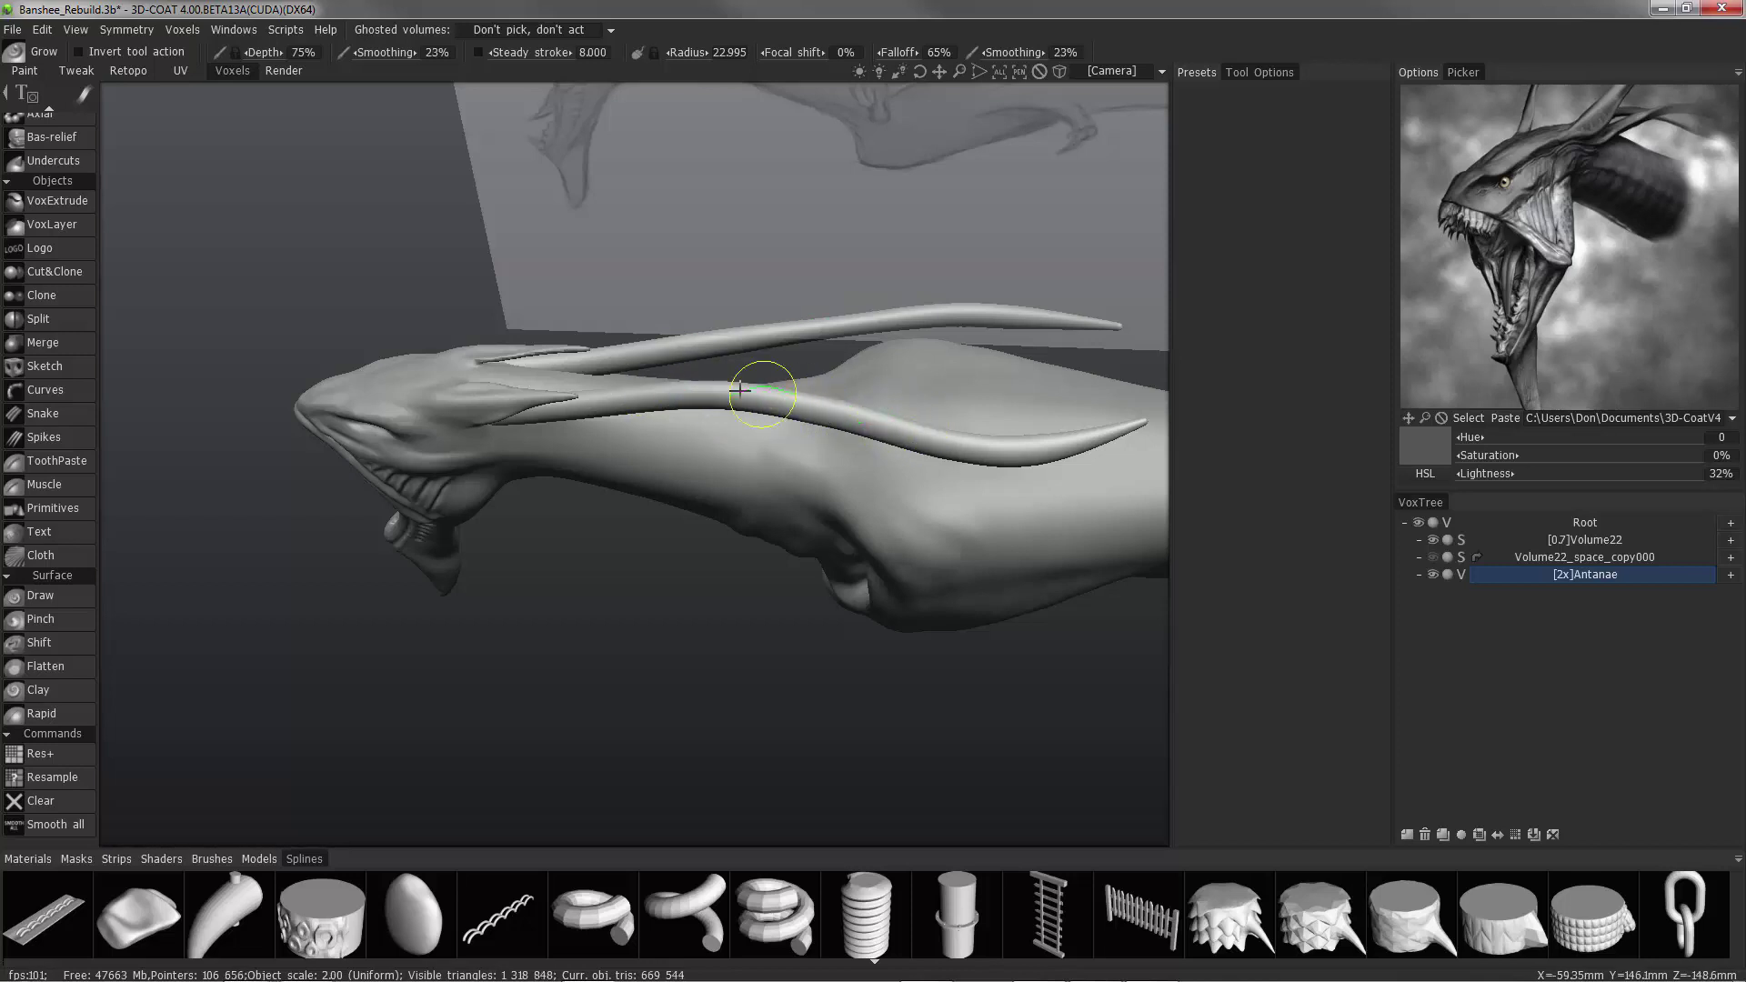
Brush-smooth the horn along its length and at its base with 37% smoothing, and raise the smoothing strength to 68%.
mouse_move(740, 390)
shift+mouse_down()
mouse_move(663, 387)
mouse_move(780, 438)
shift+mouse_up()
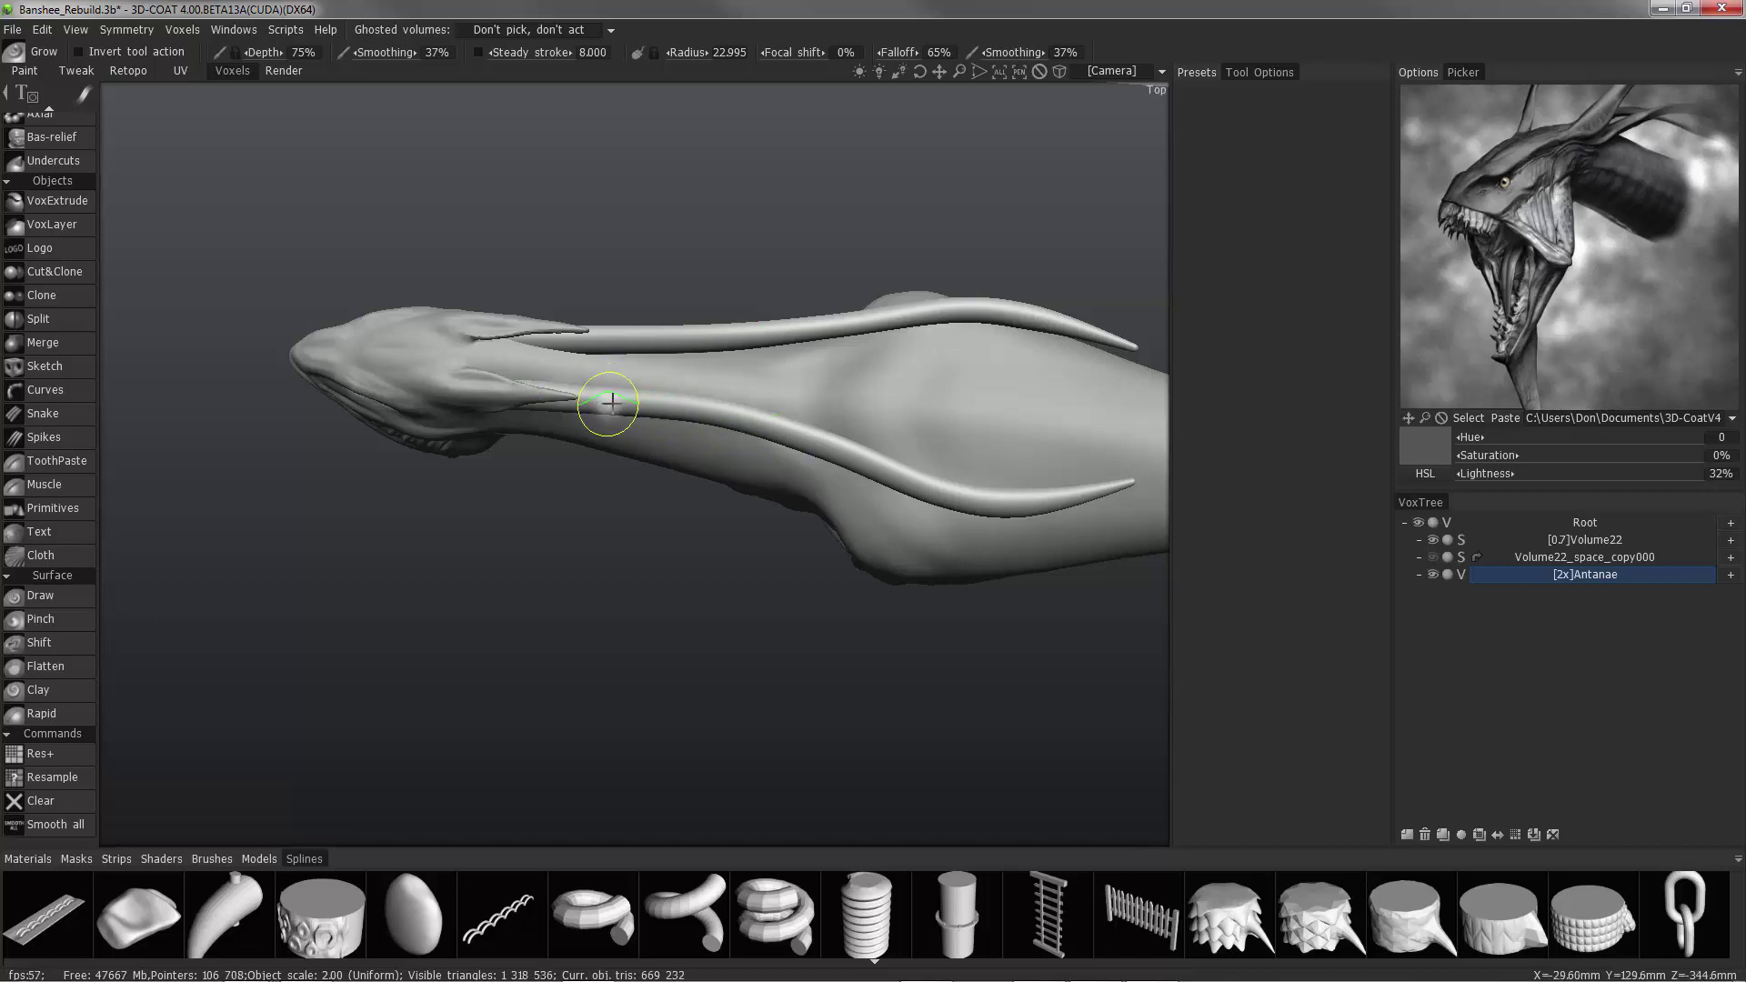
shift+drag(551, 397, 530, 382)
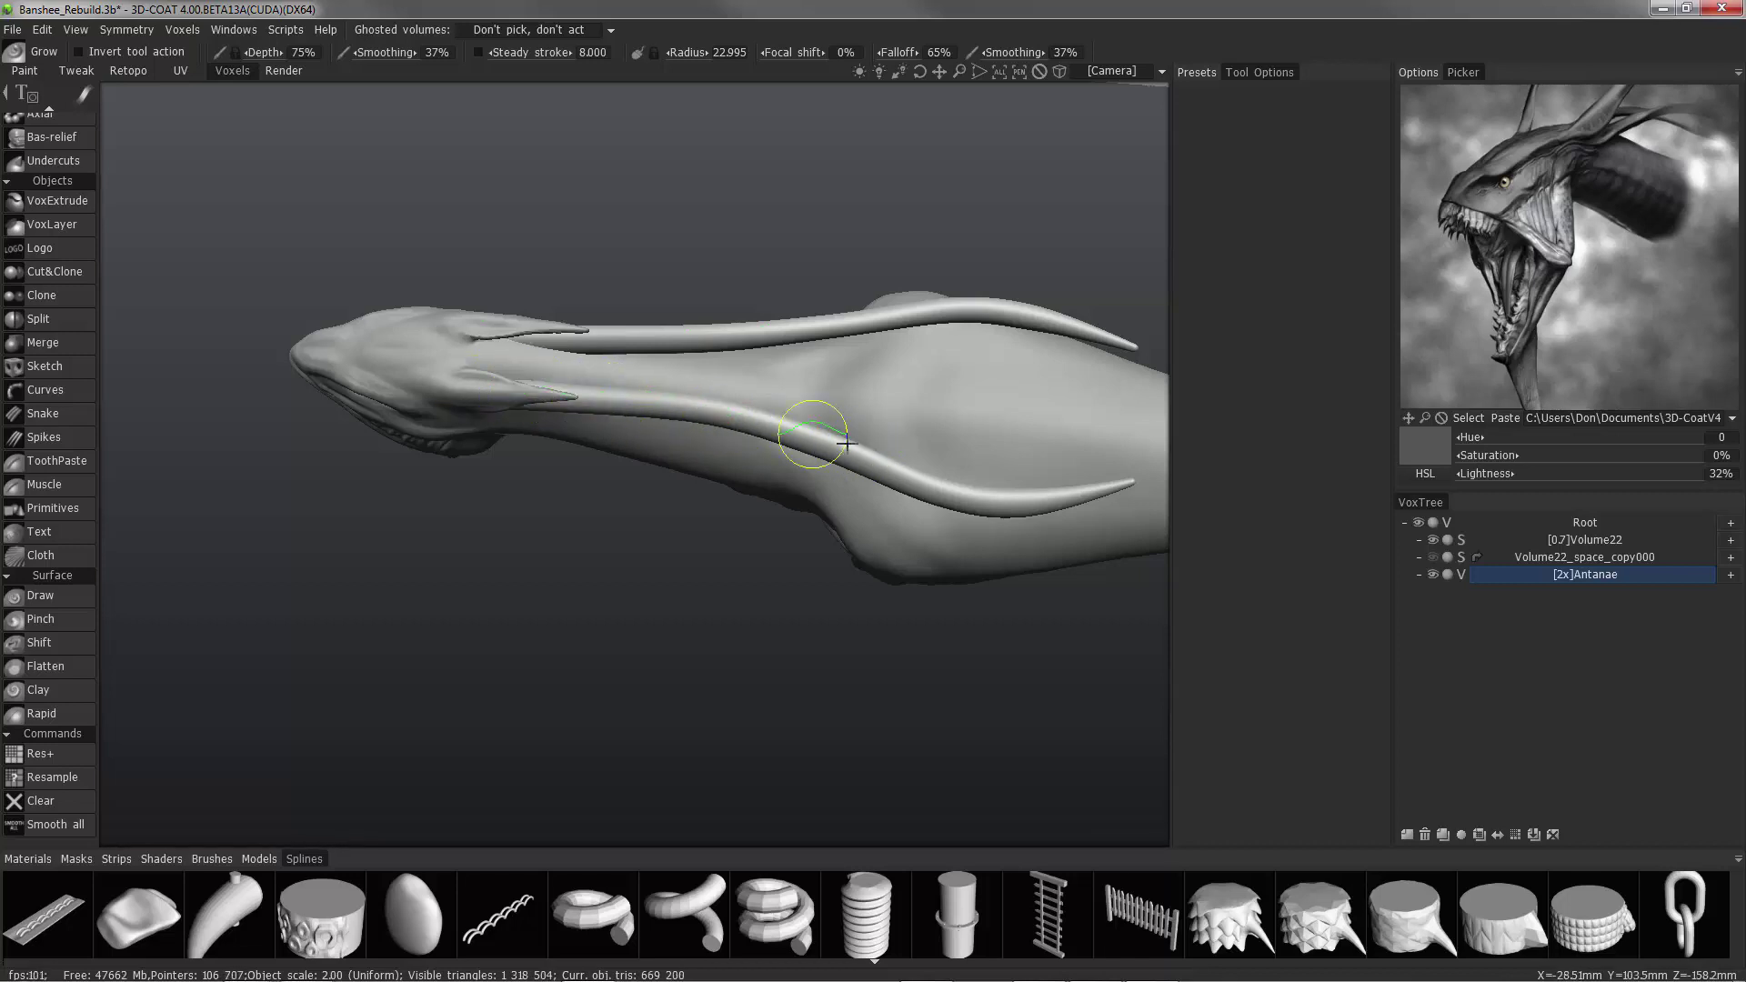
mouse_move(679, 400)
alt+mouse_down()
mouse_move(667, 324)
mouse_move(800, 285)
mouse_move(912, 303)
alt+mouse_up()
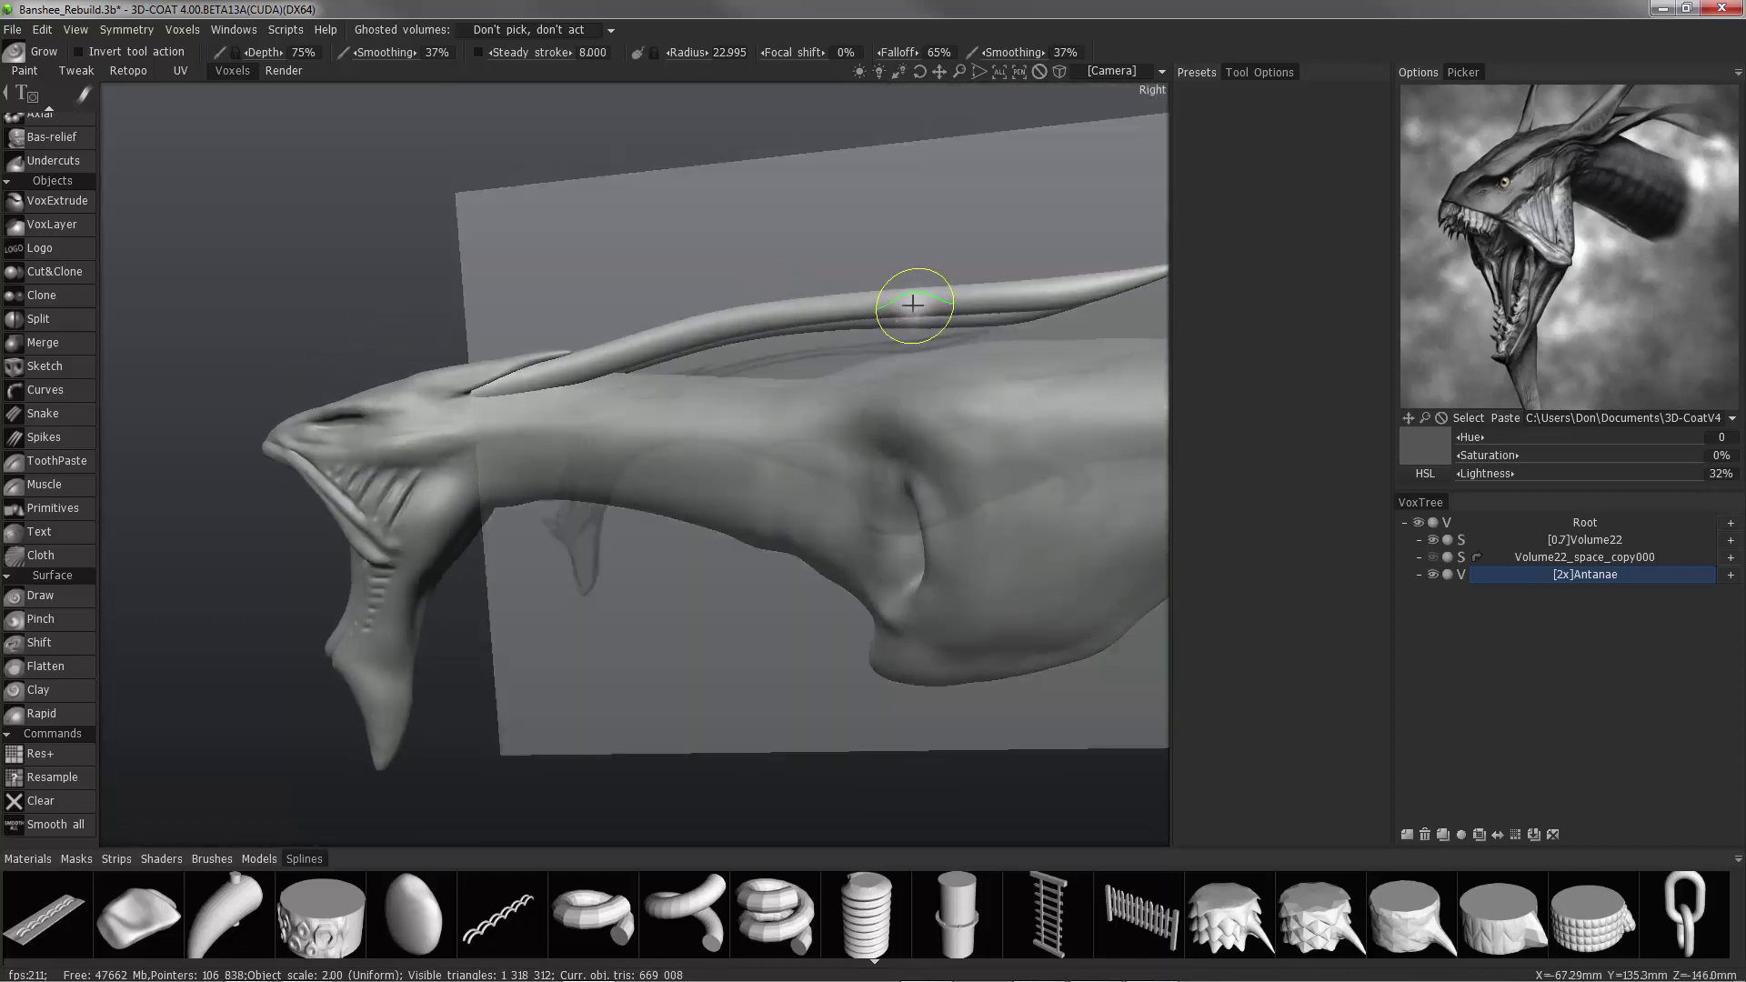
shift+right_drag(913, 303, 919, 303)
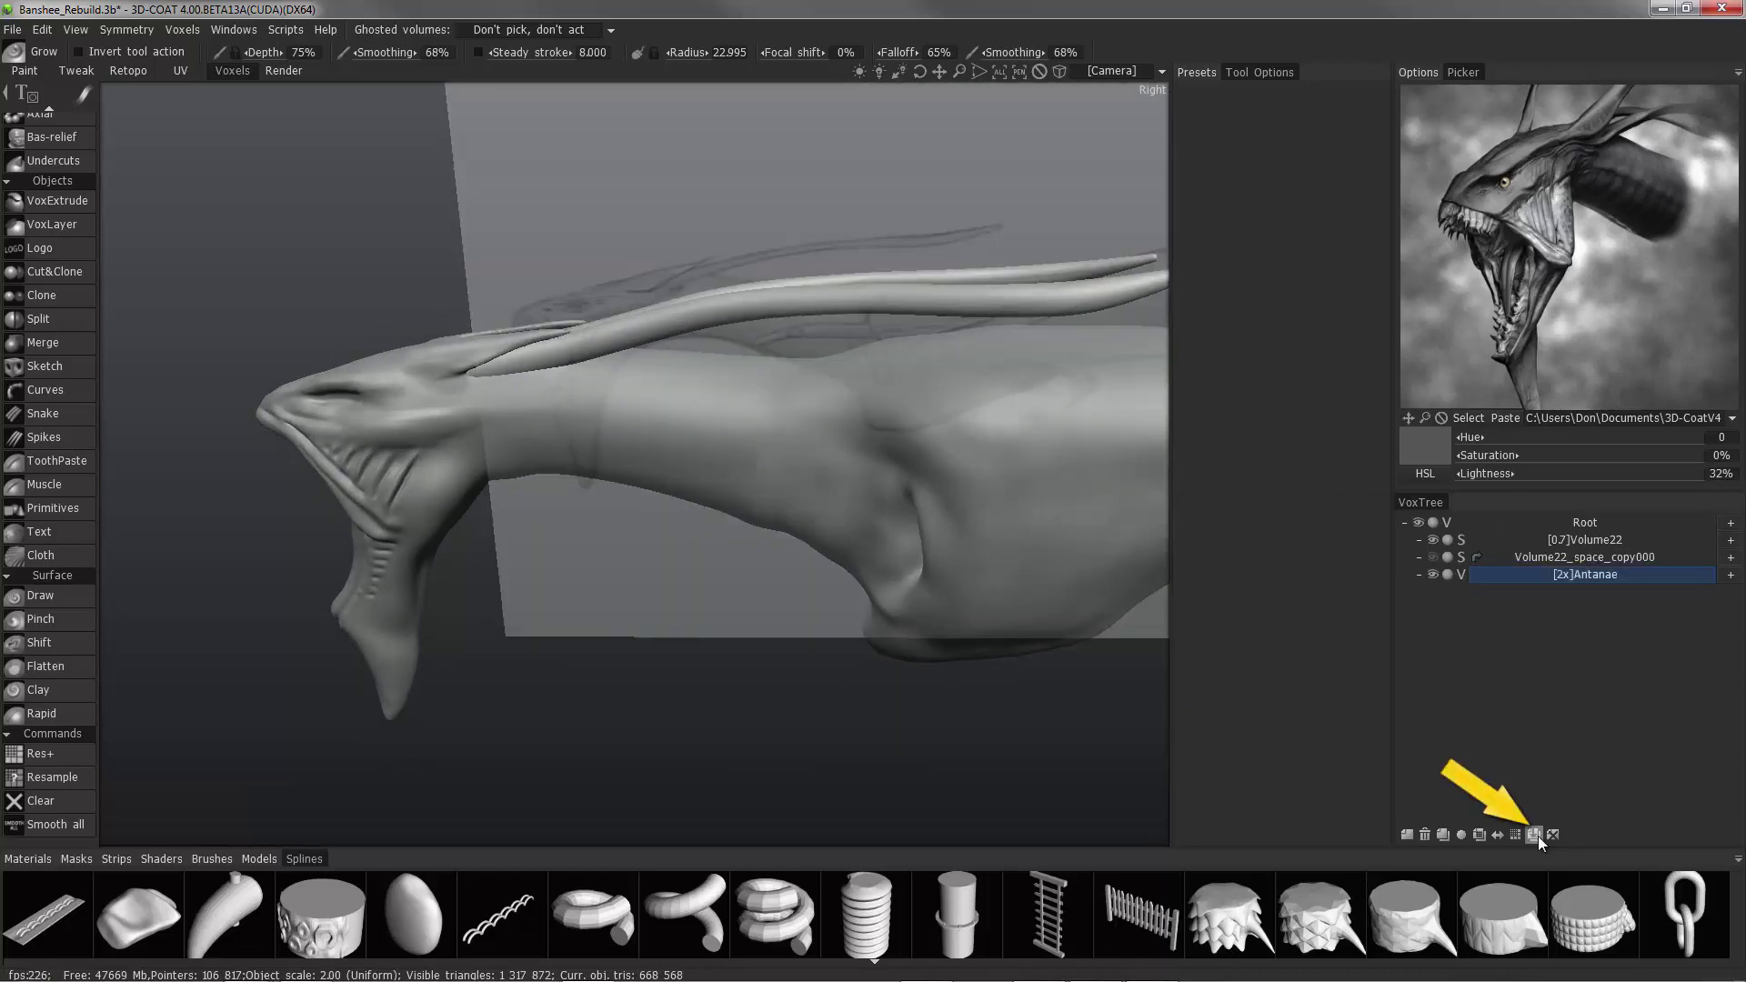
Create a degraded, lower-resolution copy of the Antanae layer and hide the original layer.
click(1535, 835)
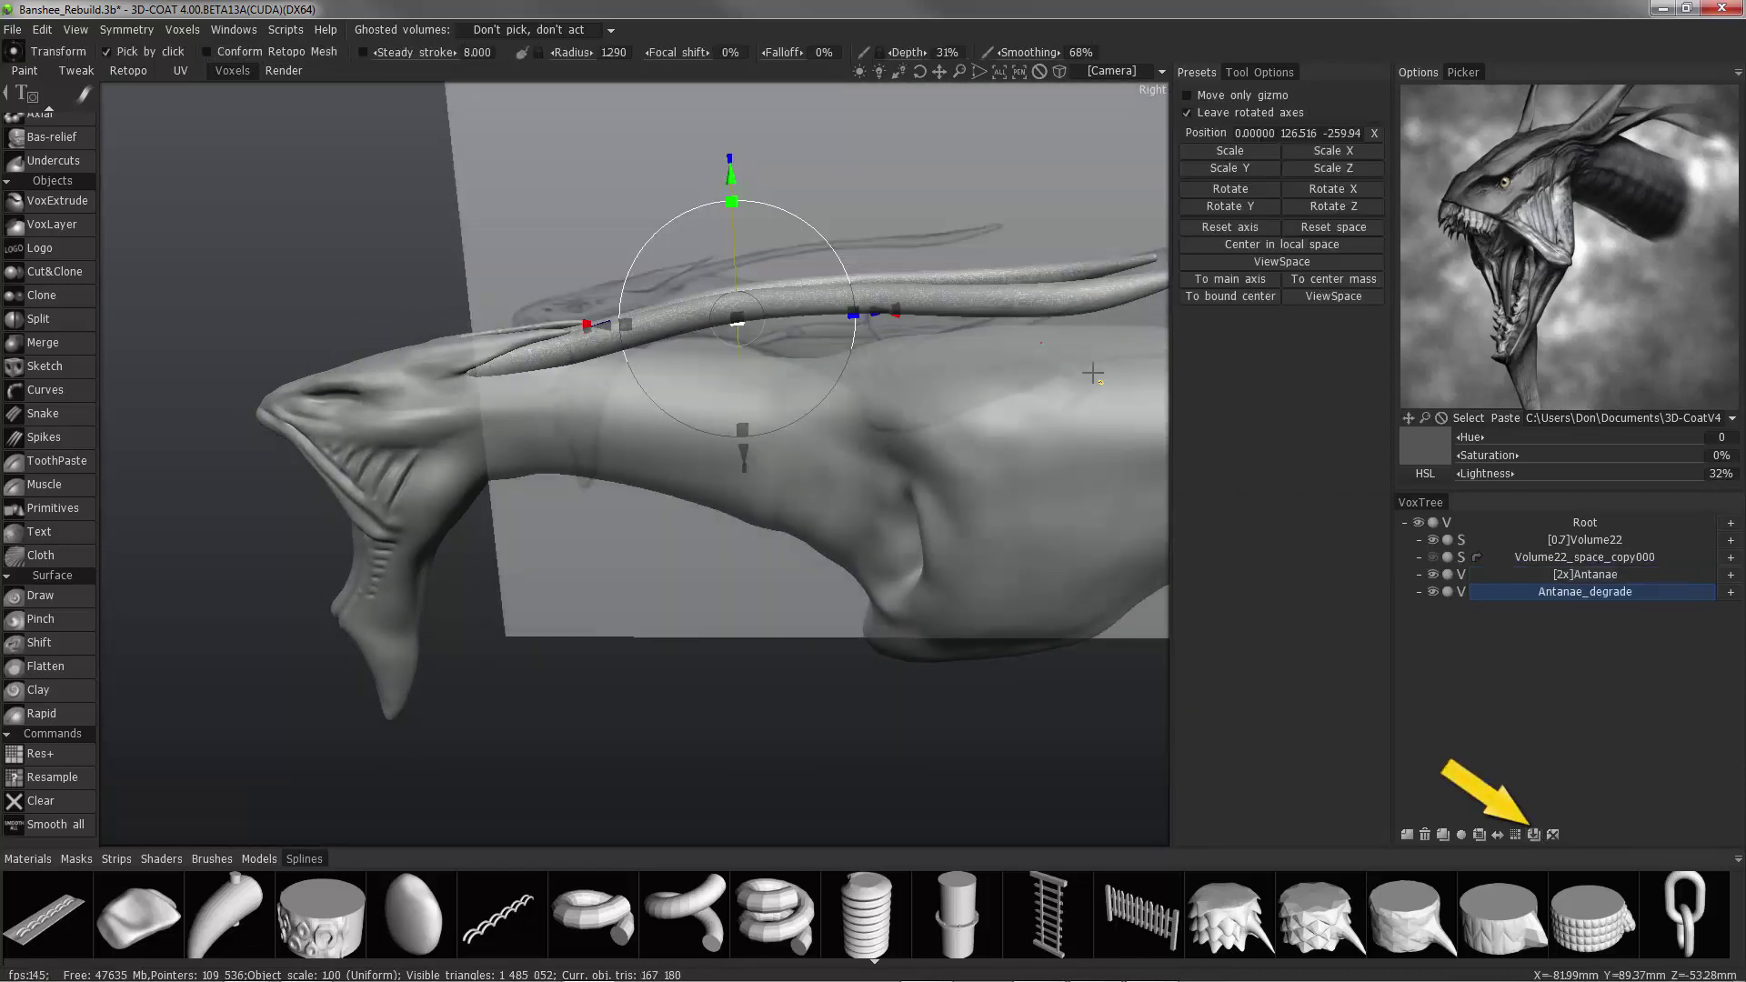
click(1503, 575)
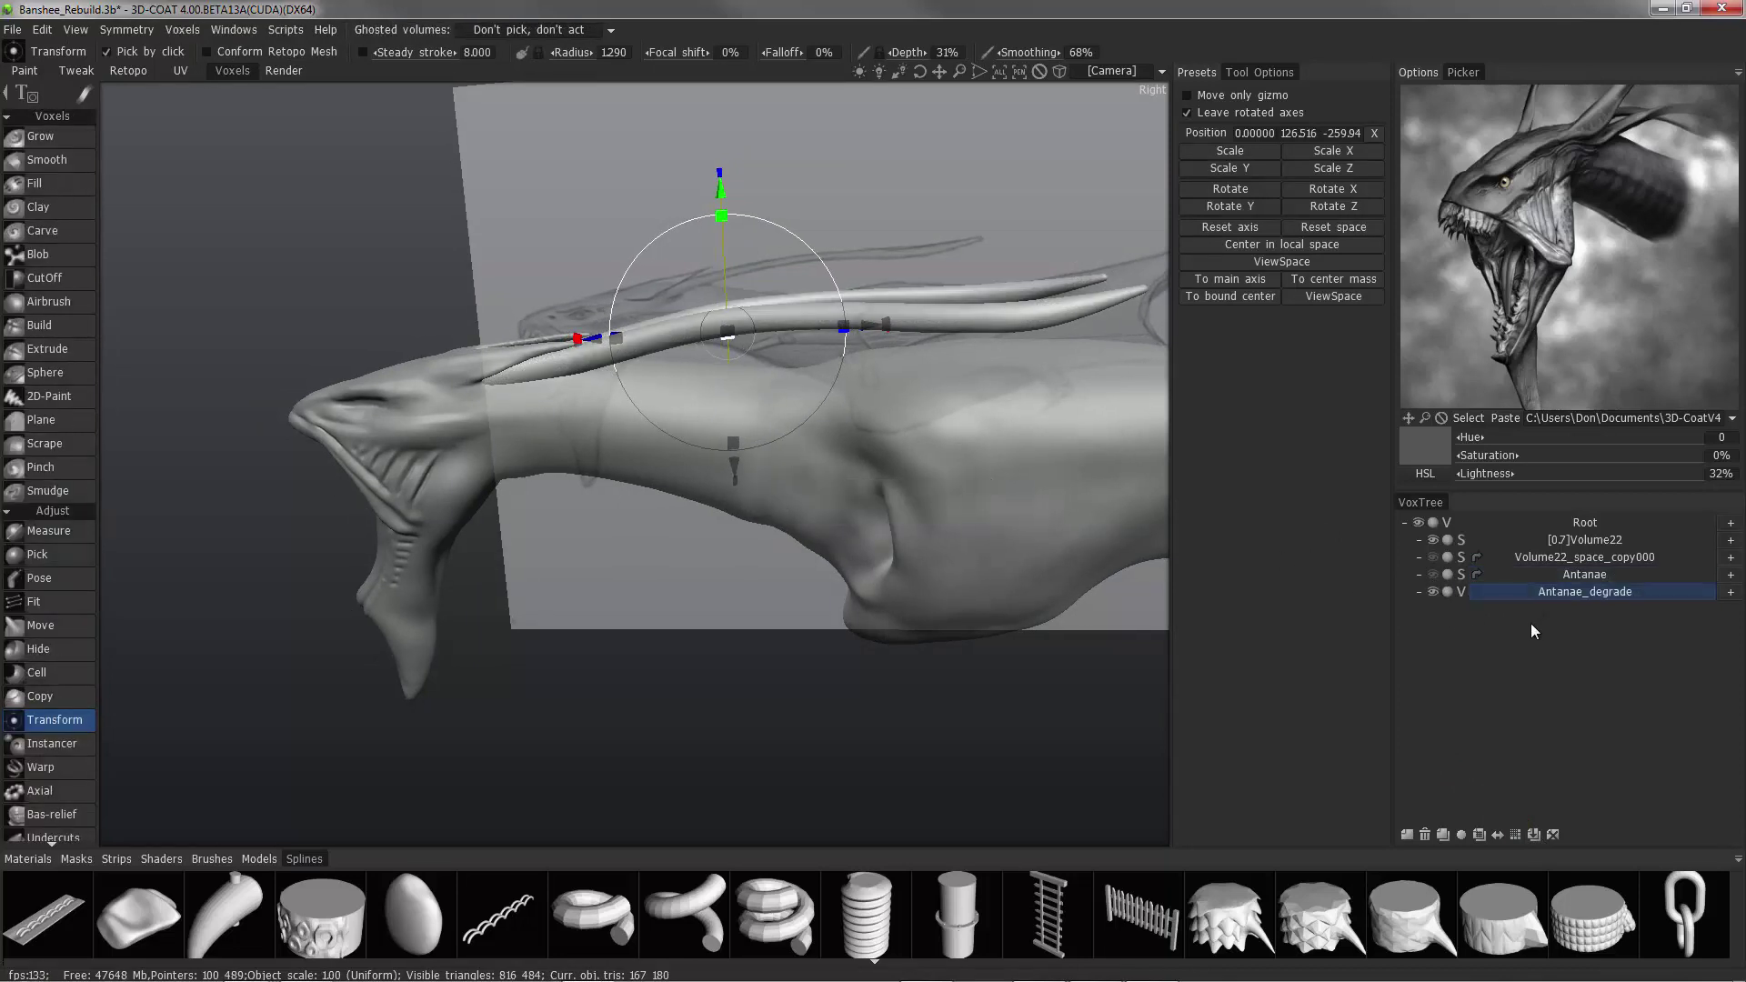
Apply Smooth all to the Antanae_degrade layer.
scroll(36, 791, down, 8)
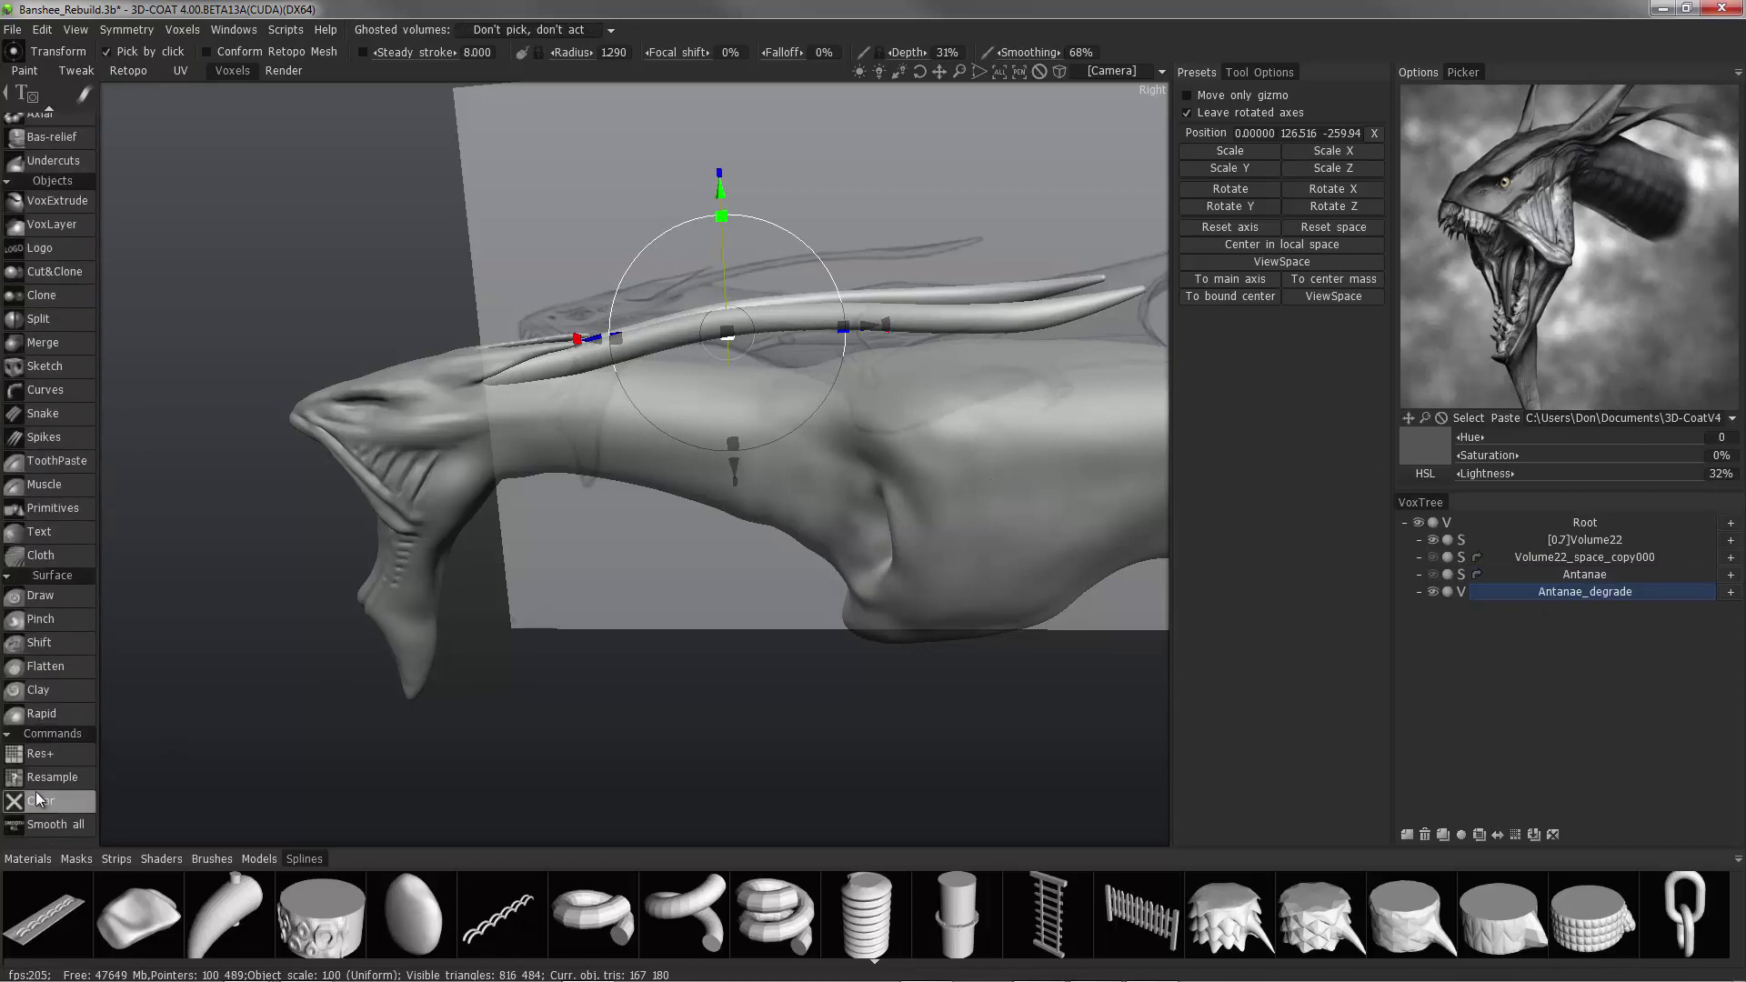
click(62, 830)
alt+drag(873, 409, 946, 391)
alt+right_drag(946, 391, 1053, 367)
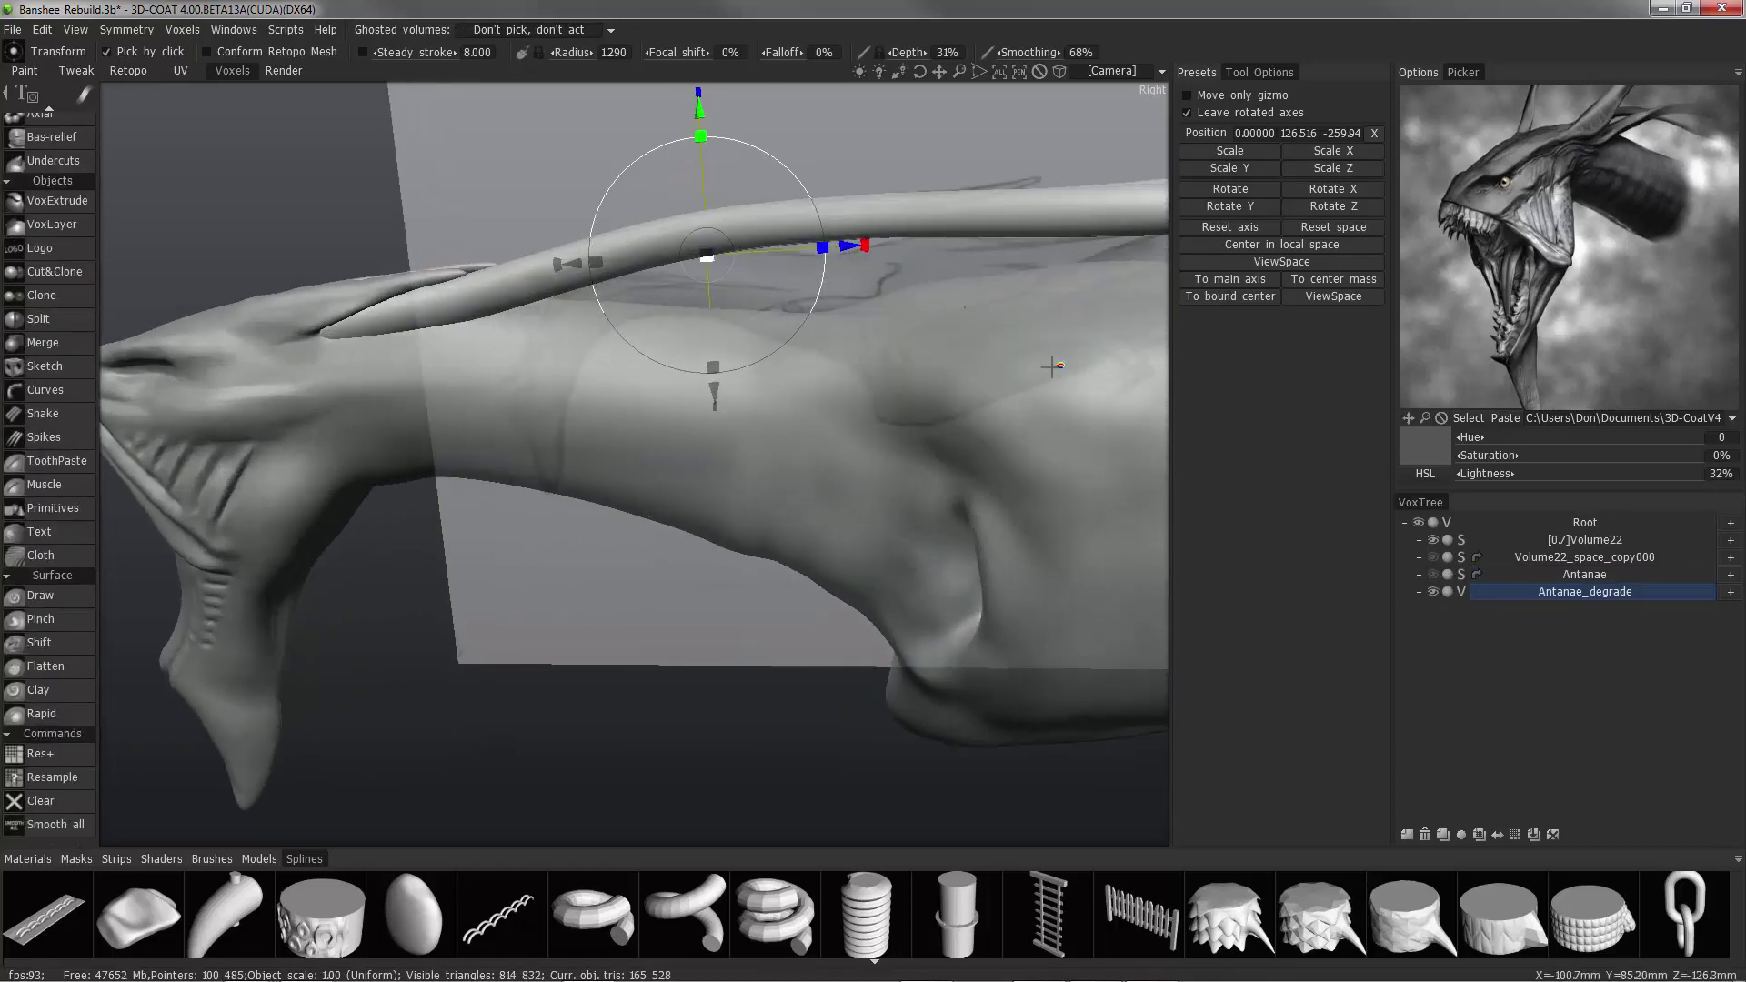
alt+middle_drag(1053, 367, 707, 415)
alt+drag(707, 415, 462, 408)
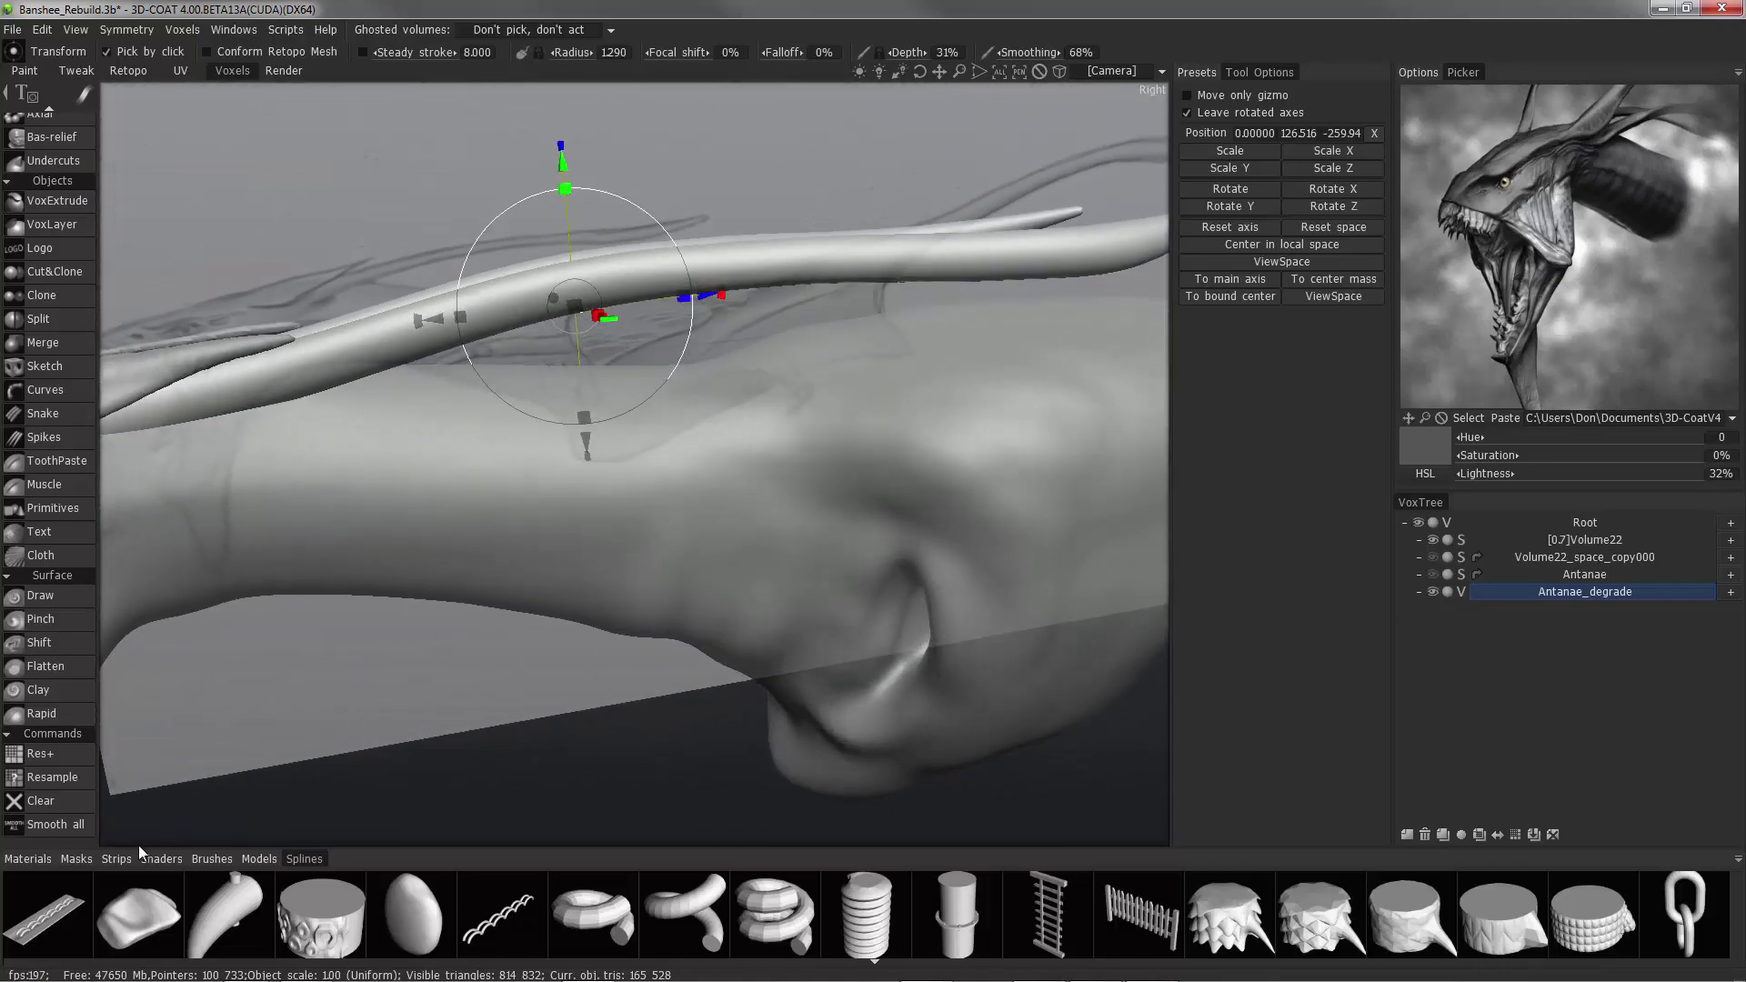
Resample the Antanae_degrade layer to a density of about 0.55, using the Smooth resampling quality.
click(58, 788)
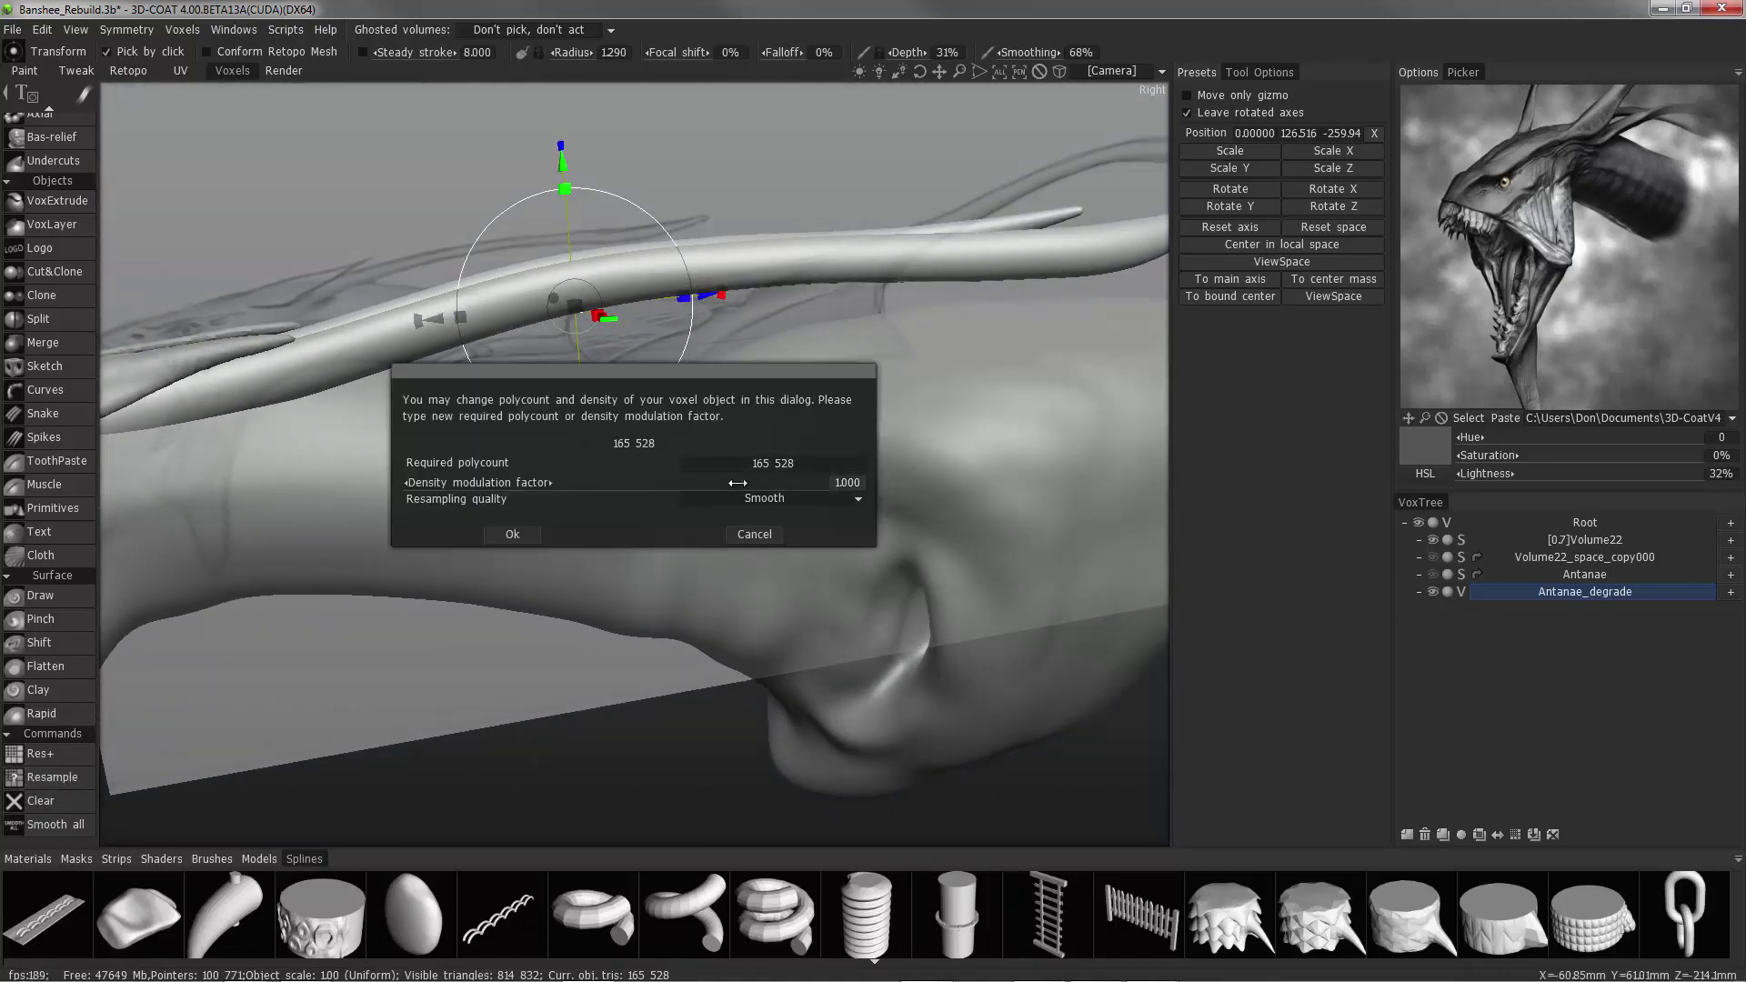
drag(728, 479, 725, 479)
click(509, 534)
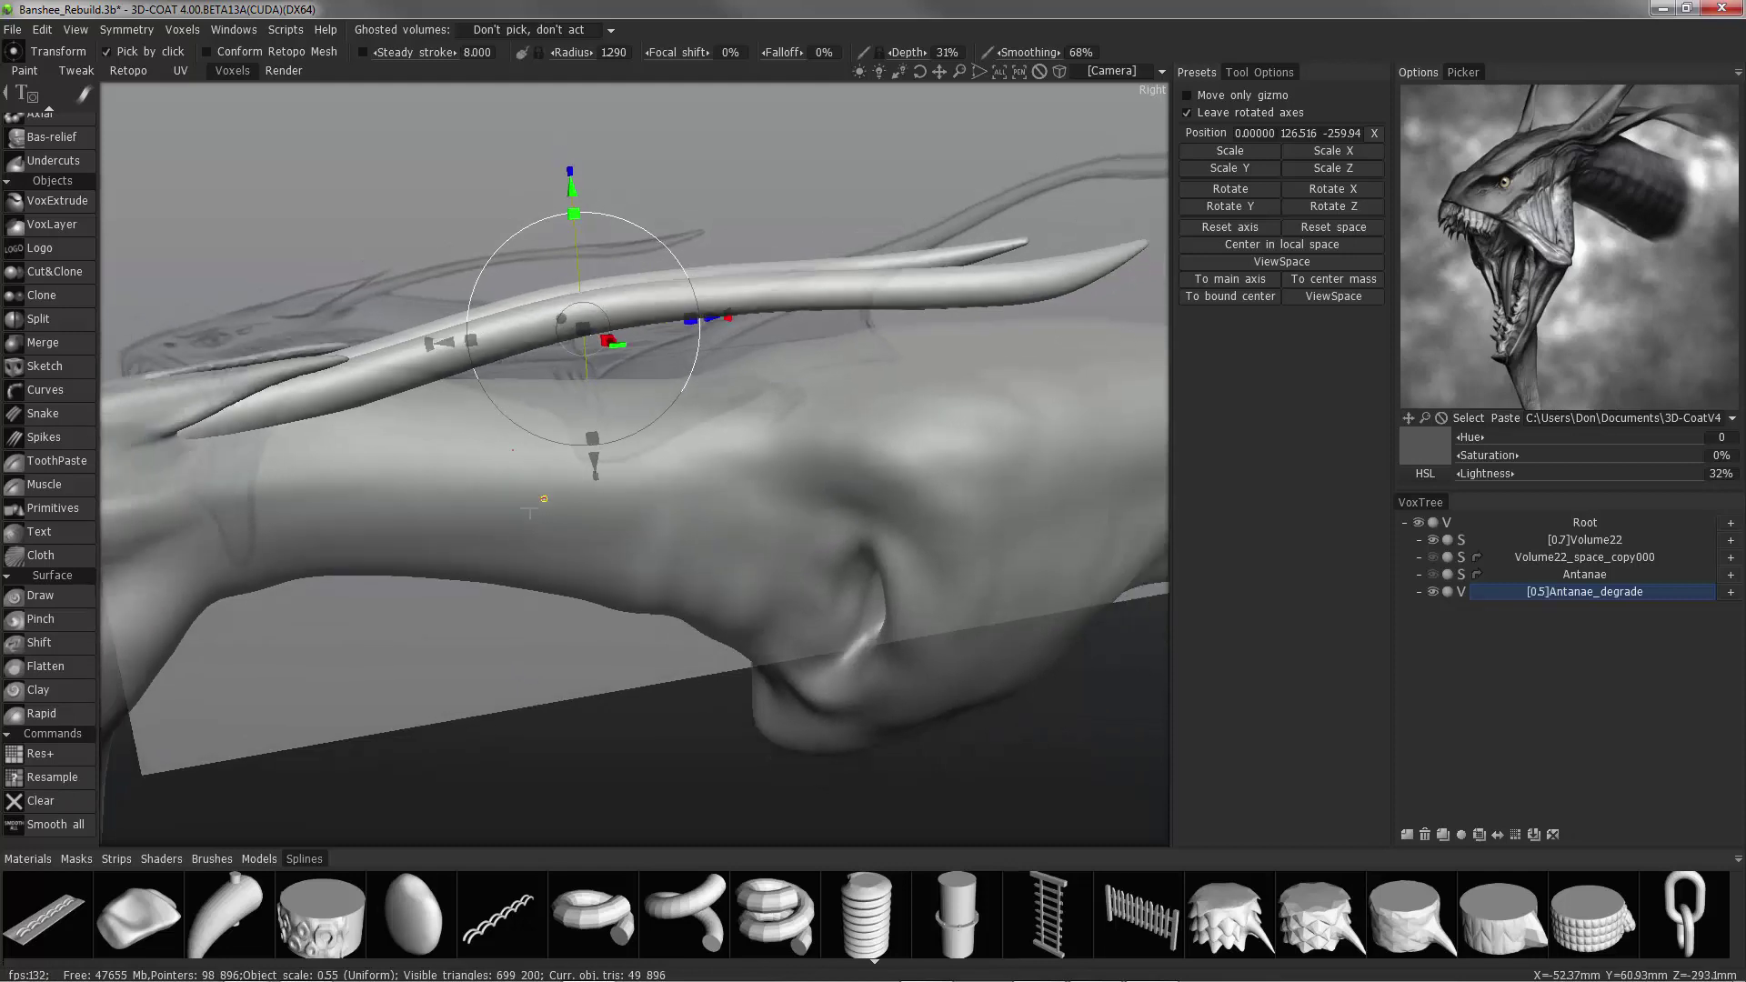
Relax the resampled horns with three passes of Smooth all.
click(59, 827)
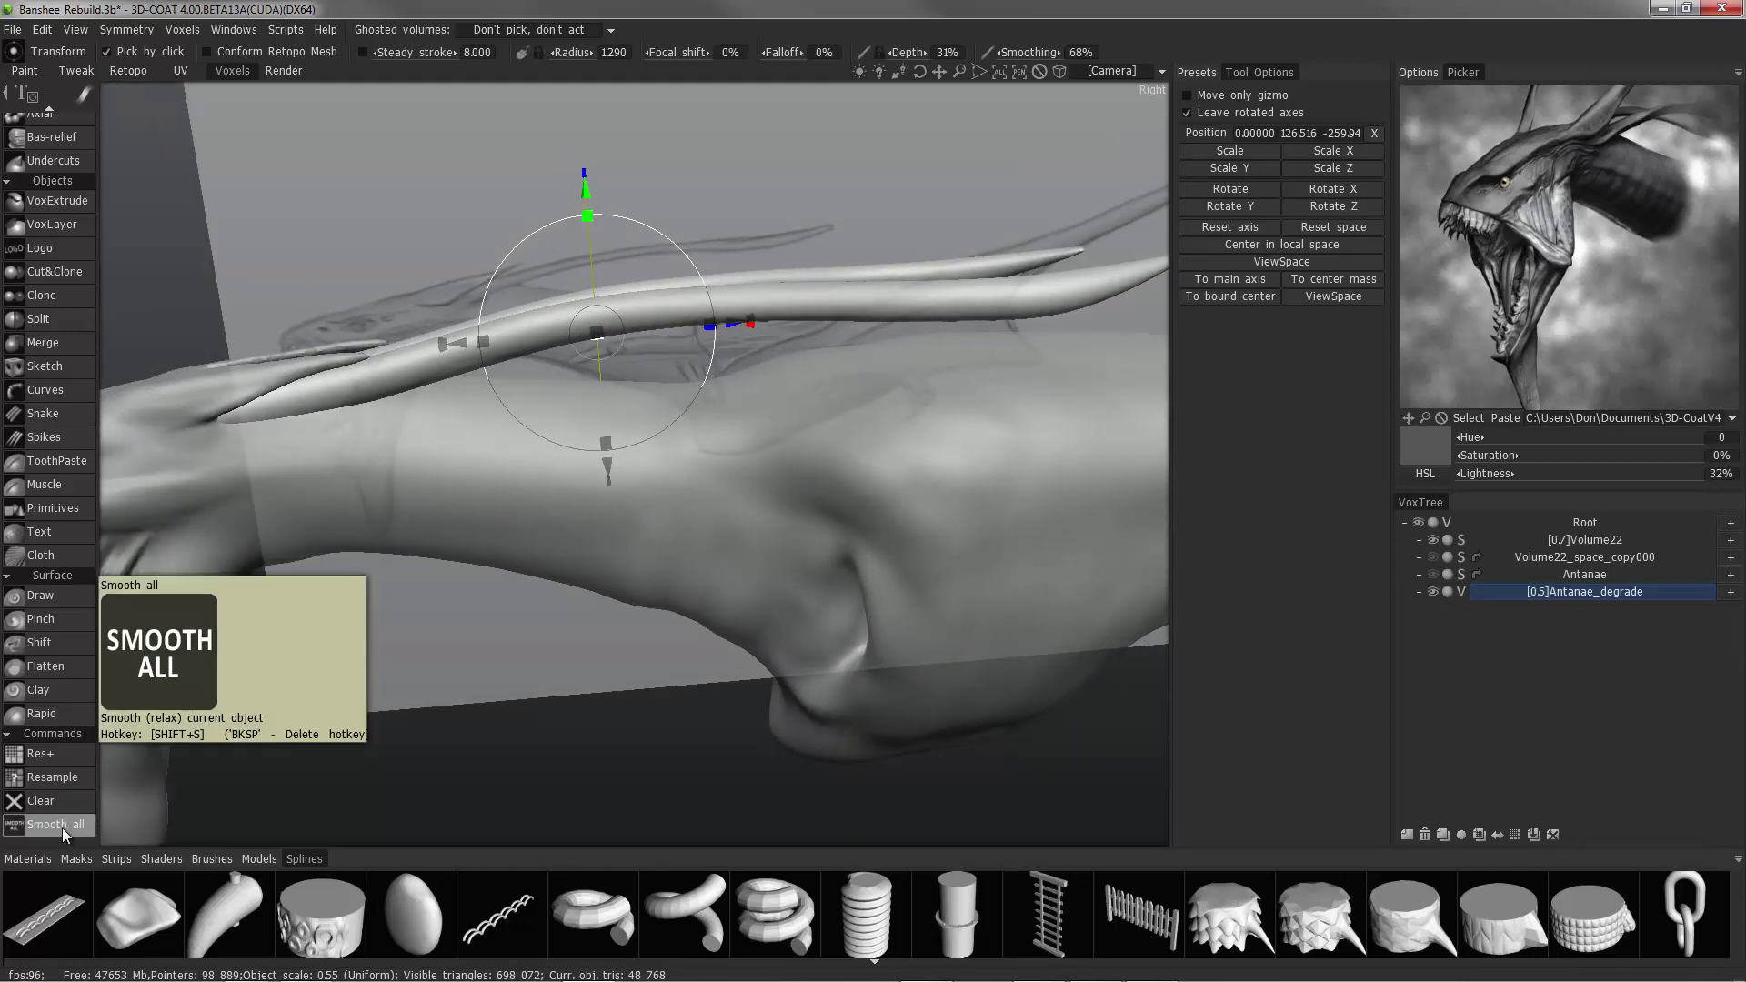
click(63, 828)
drag(163, 773, 187, 741)
right_drag(186, 741, 211, 715)
drag(211, 716, 221, 757)
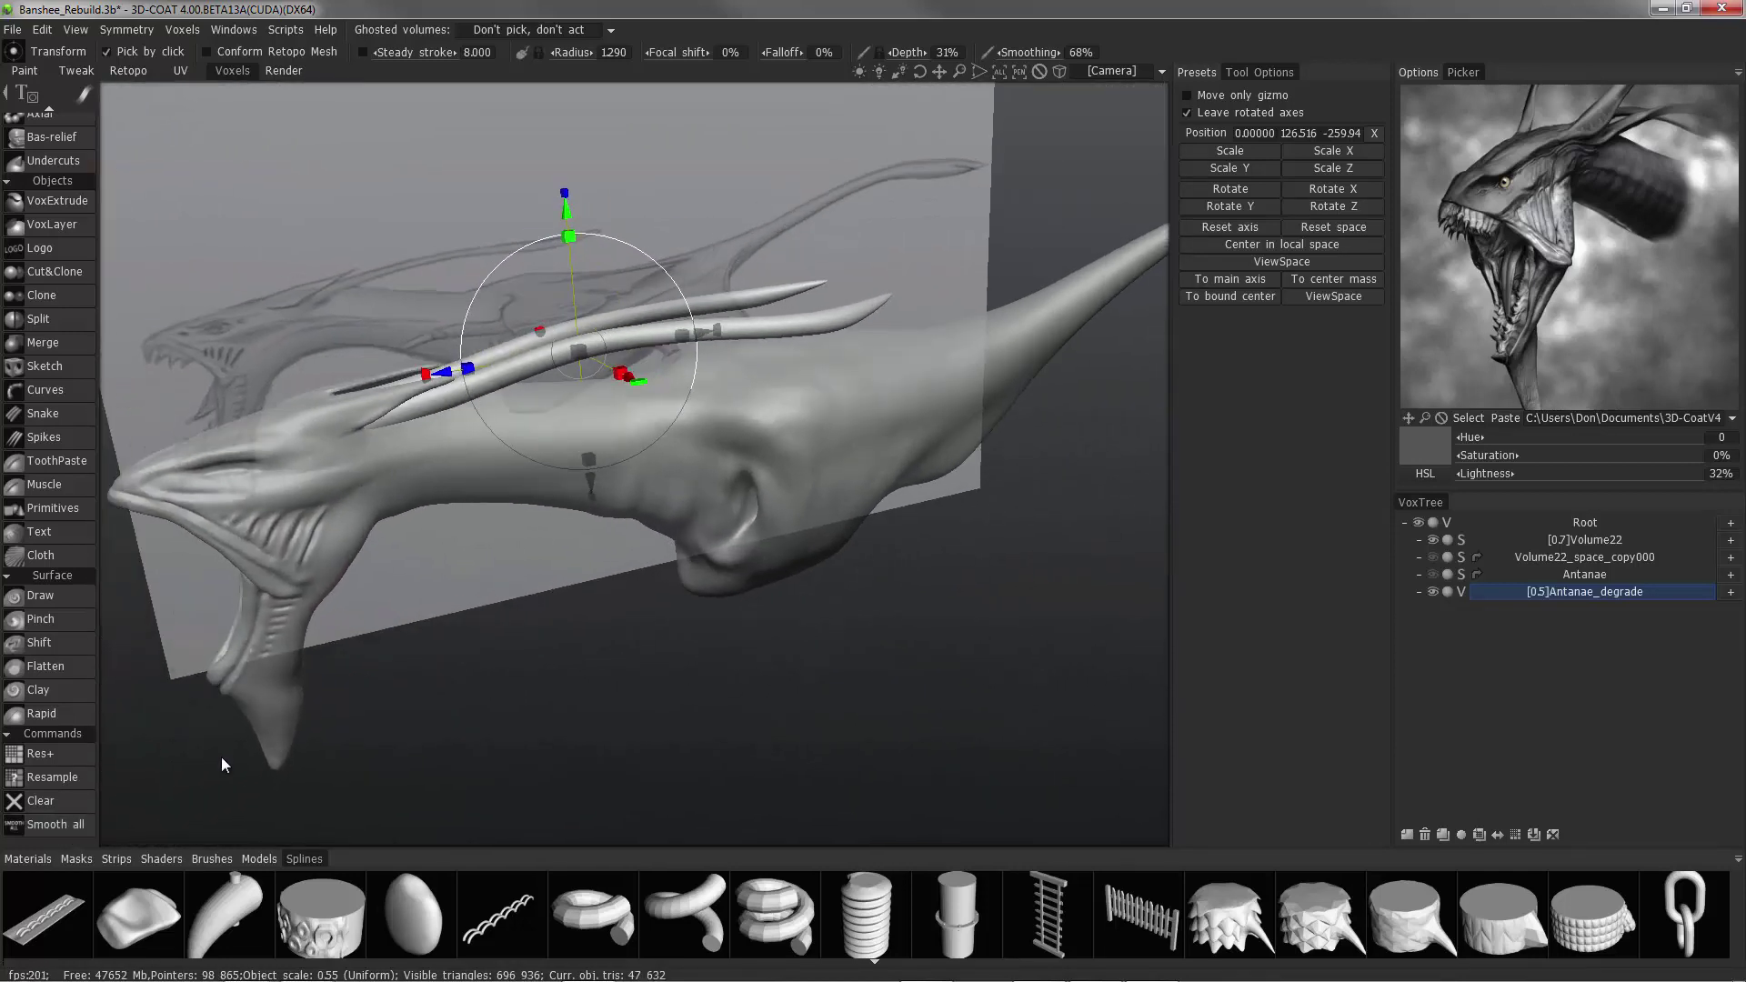
click(48, 826)
Save the Banshee_Rebuild.3b scene with the smoothed horns.
right_drag(109, 796, 444, 384)
drag(444, 384, 472, 388)
alt+right_drag(433, 492, 473, 473)
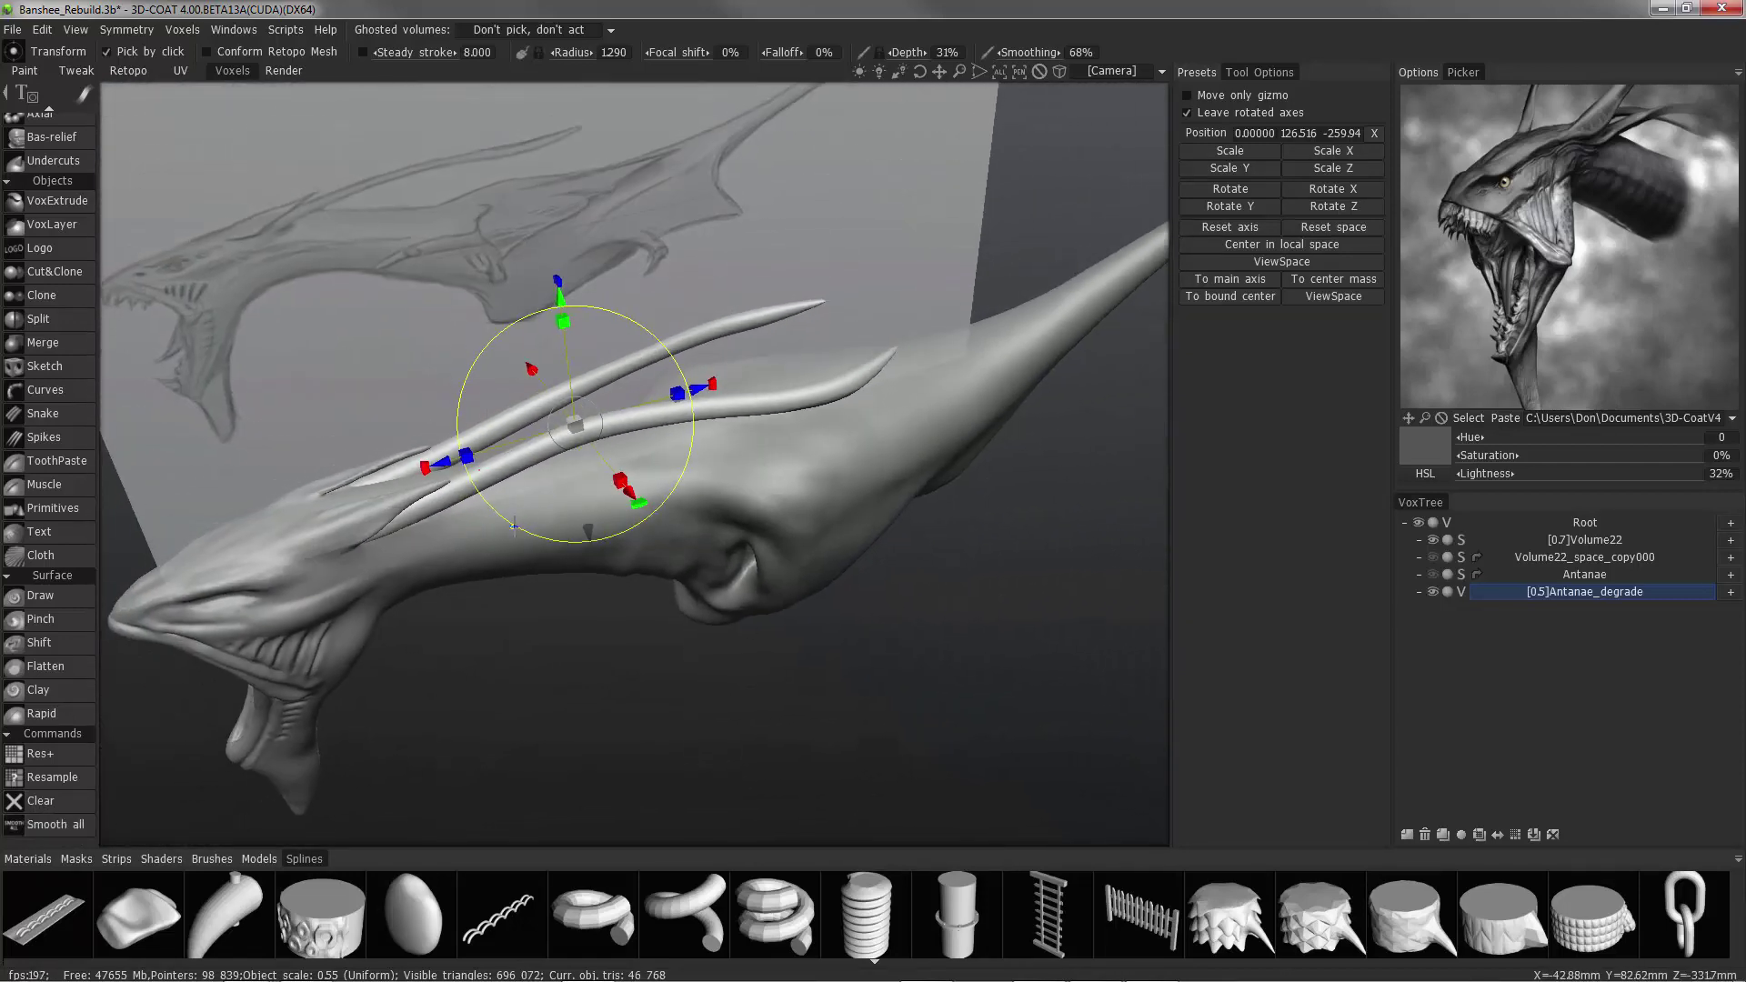
alt+drag(473, 473, 654, 495)
alt+drag(500, 504, 525, 543)
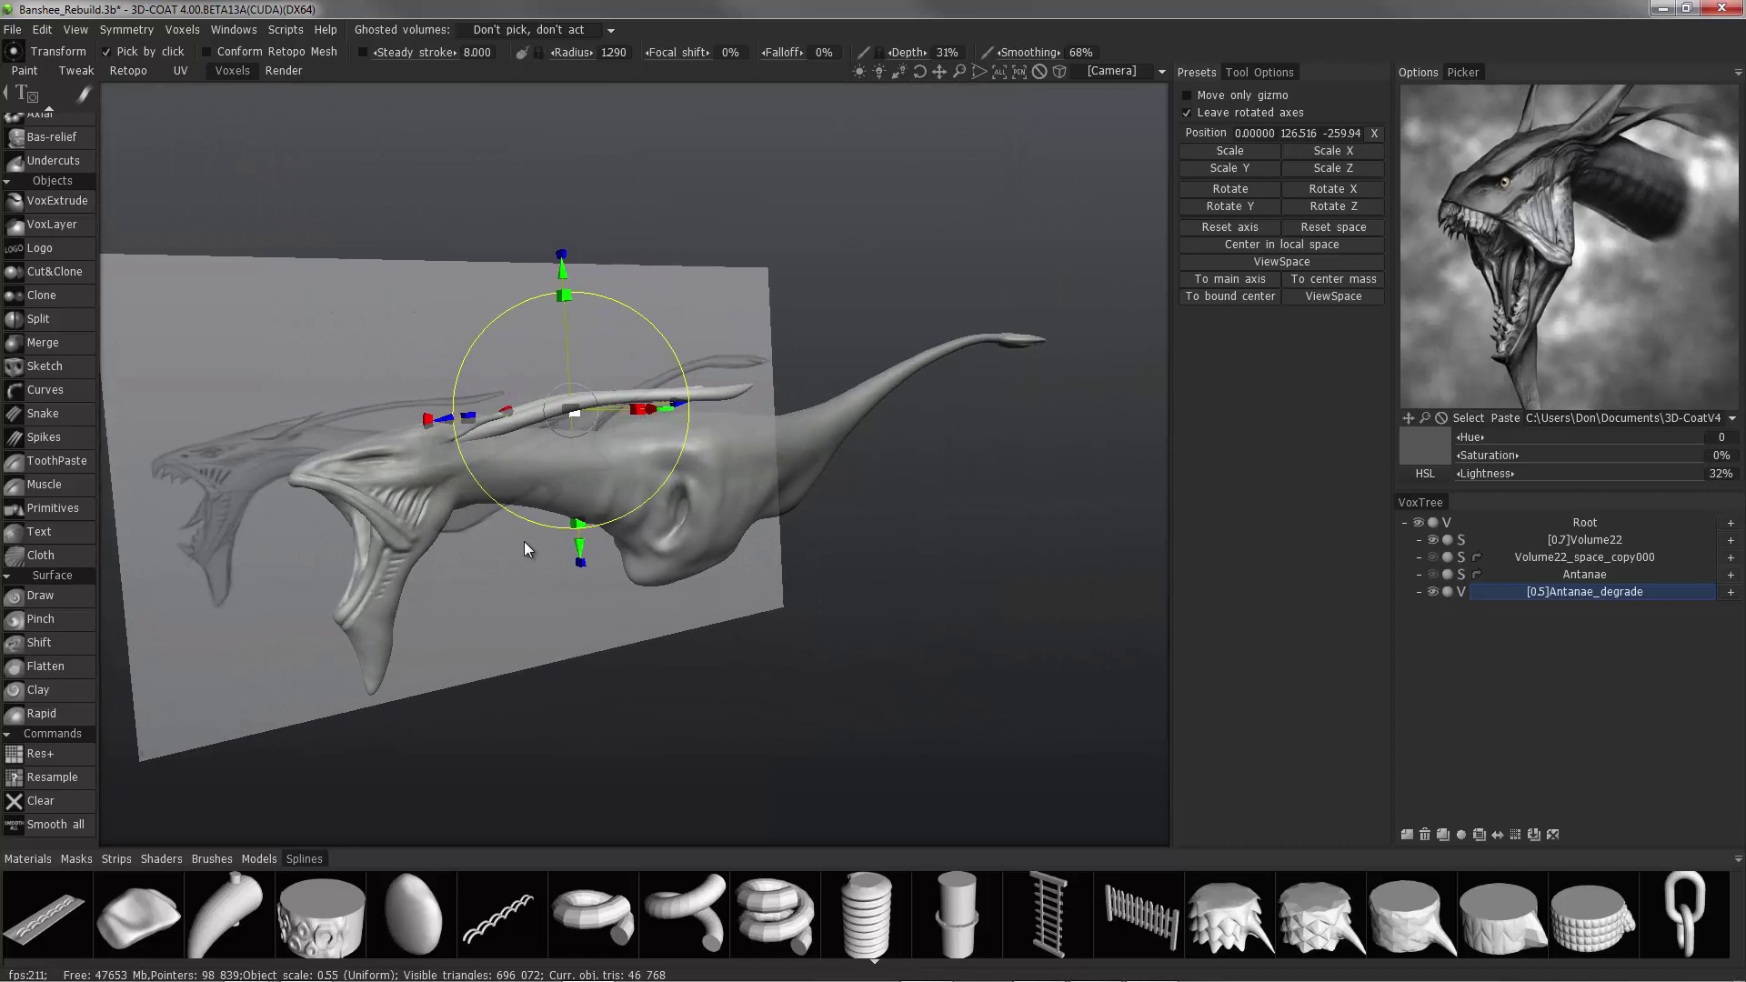
key(ctrl+s)
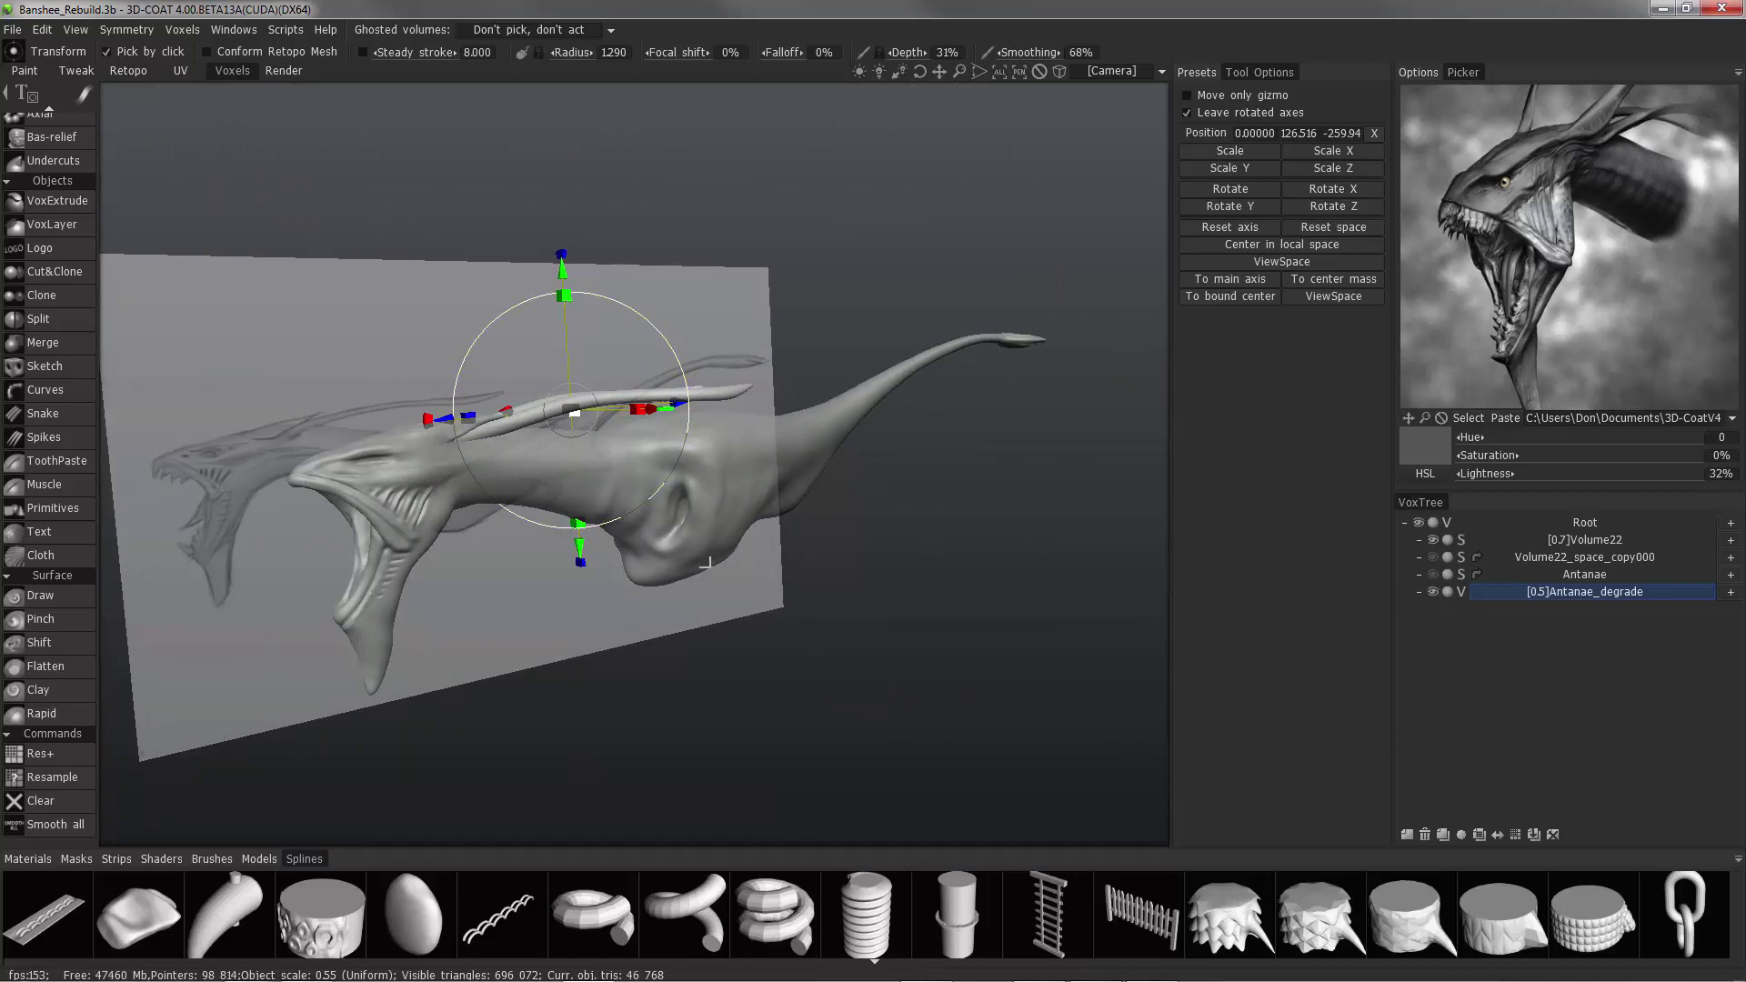
Examine the horns' symmetry and curvature along the neck and shoulders from directly above.
alt+drag(701, 559, 606, 609)
key(KP_7)
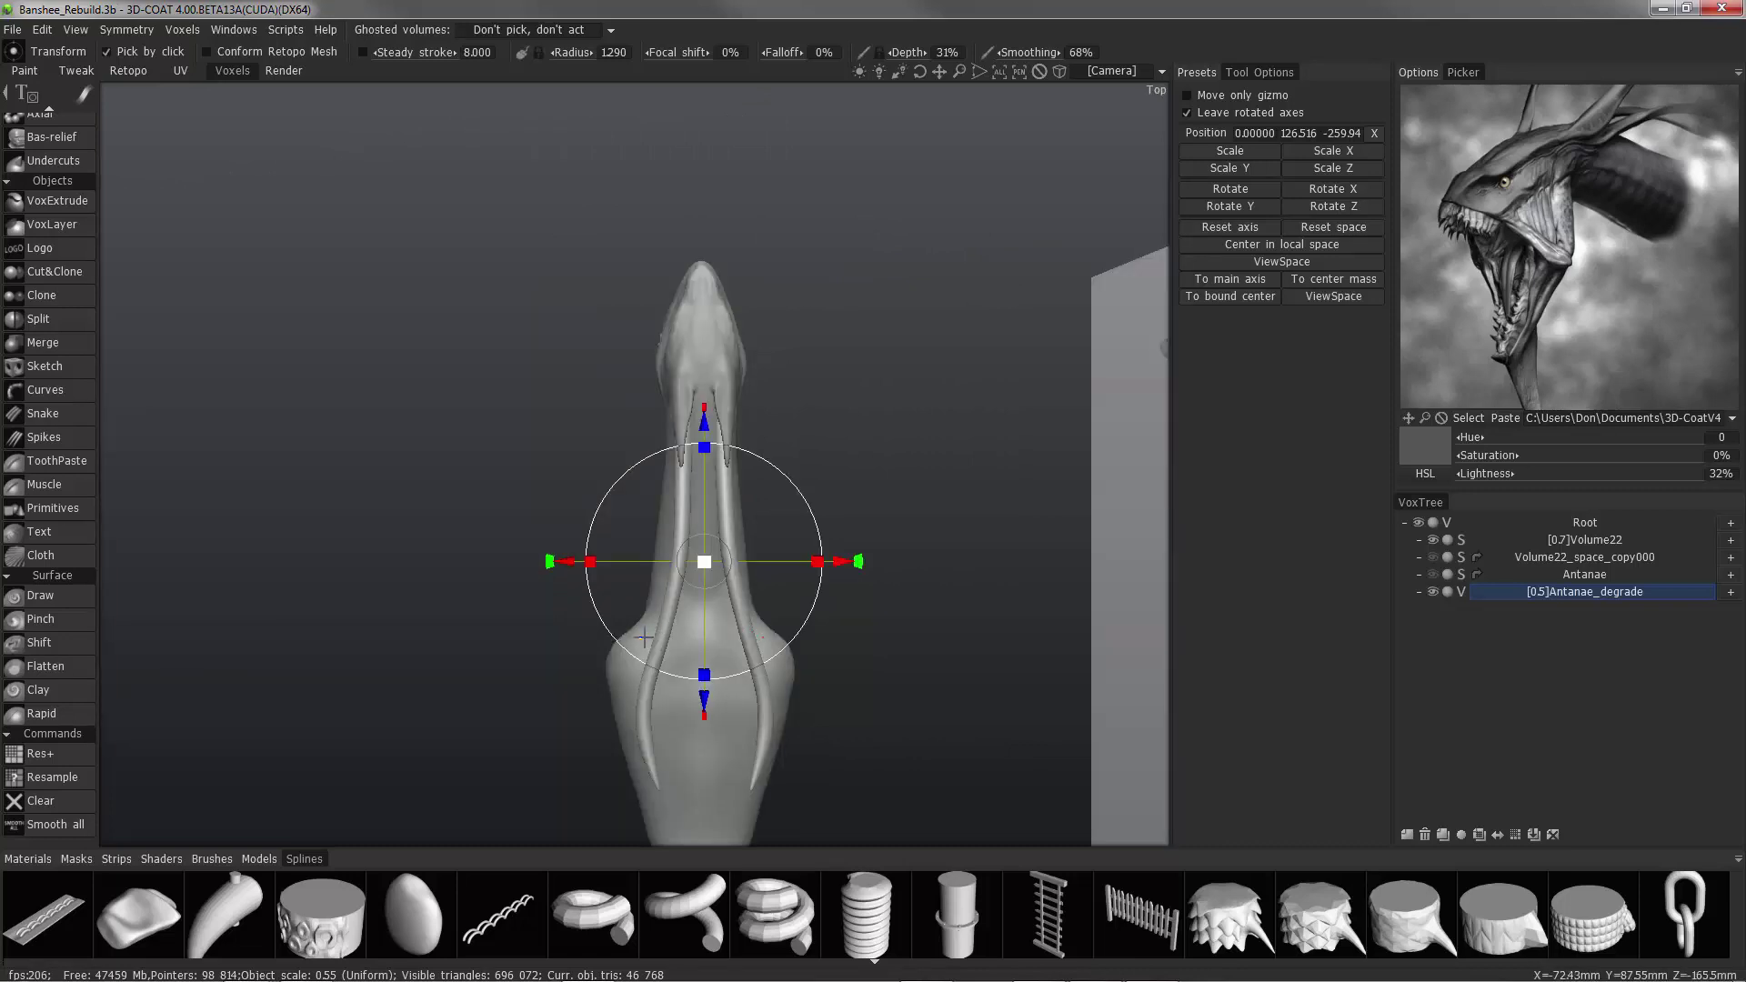
key(KP_2)
alt+shift+drag(670, 641, 678, 664)
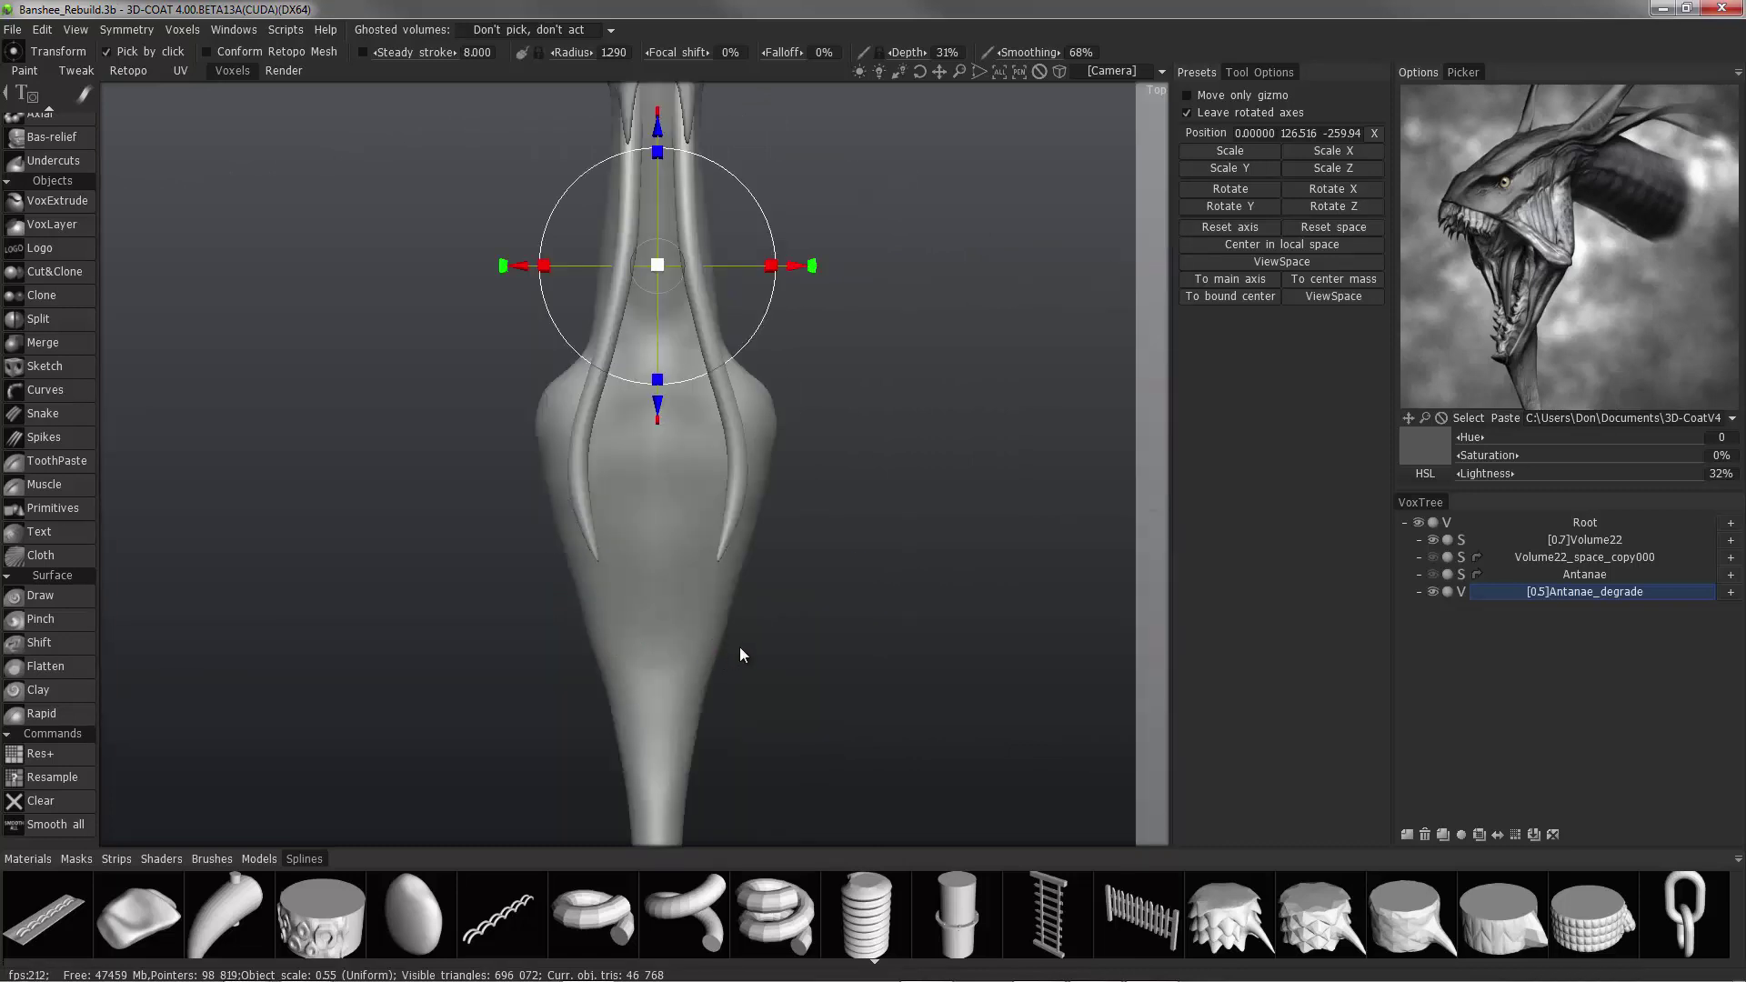
scroll(748, 650, down, 2)
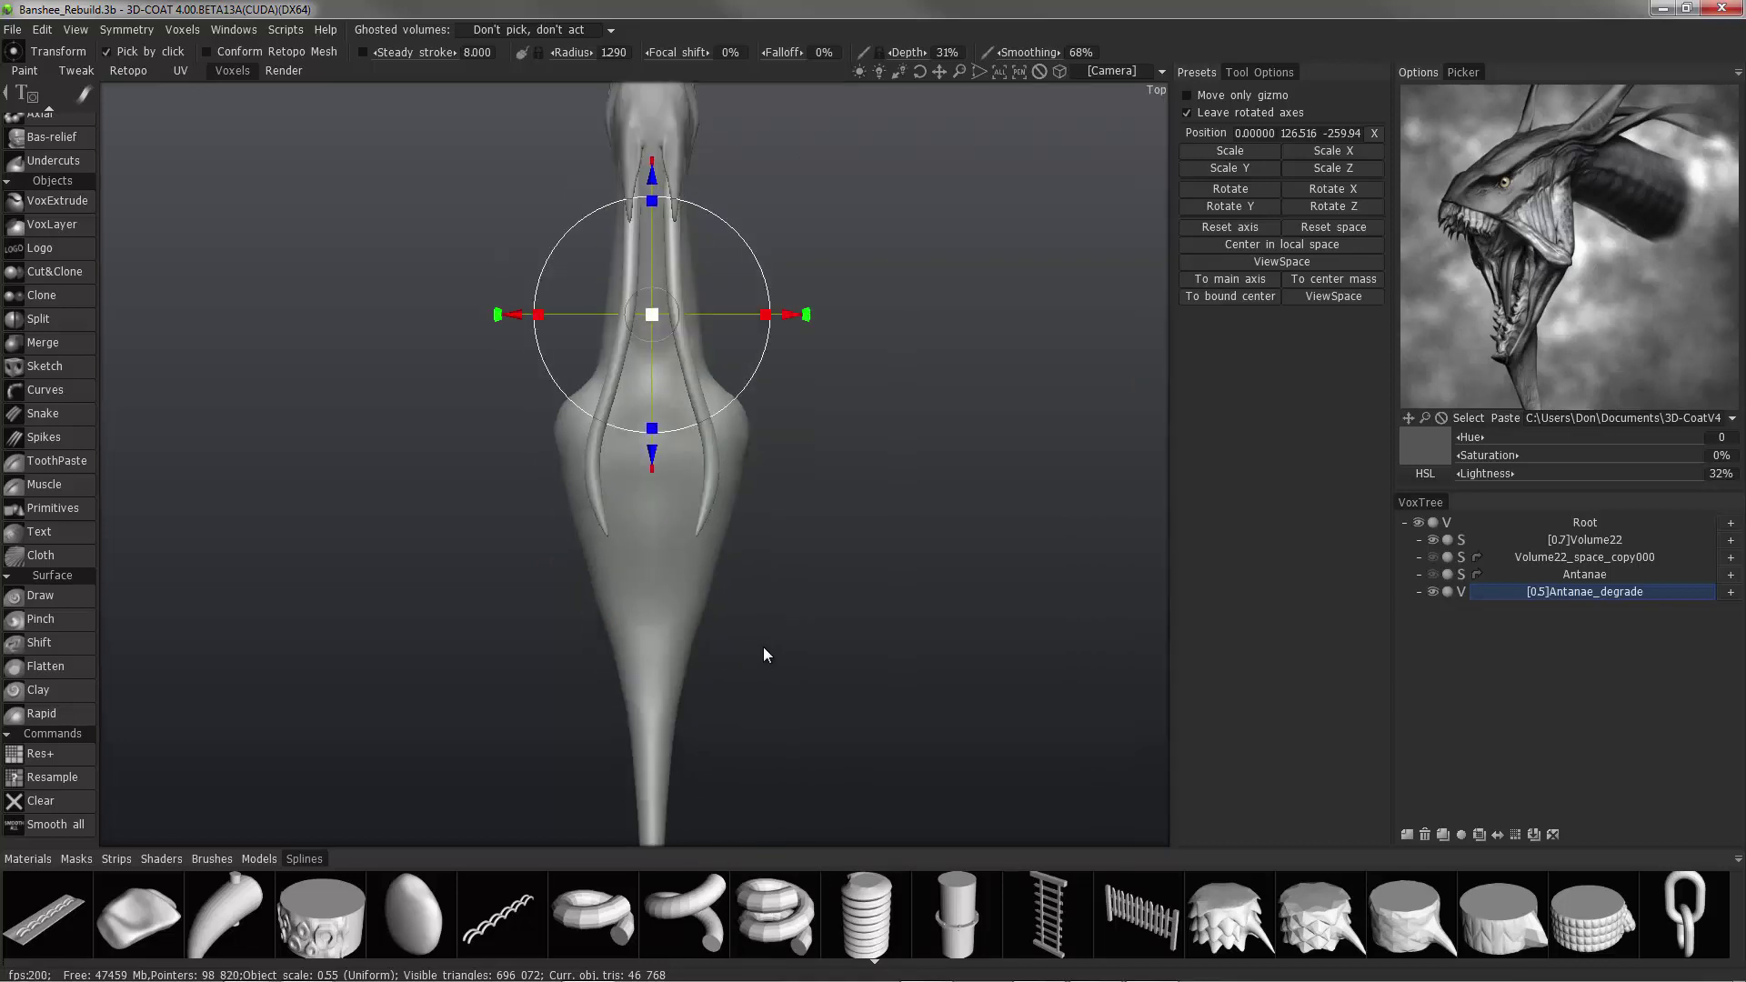
Show the top-view reference image behind the creature, and close the reference image settings.
scroll(764, 648, down, 3)
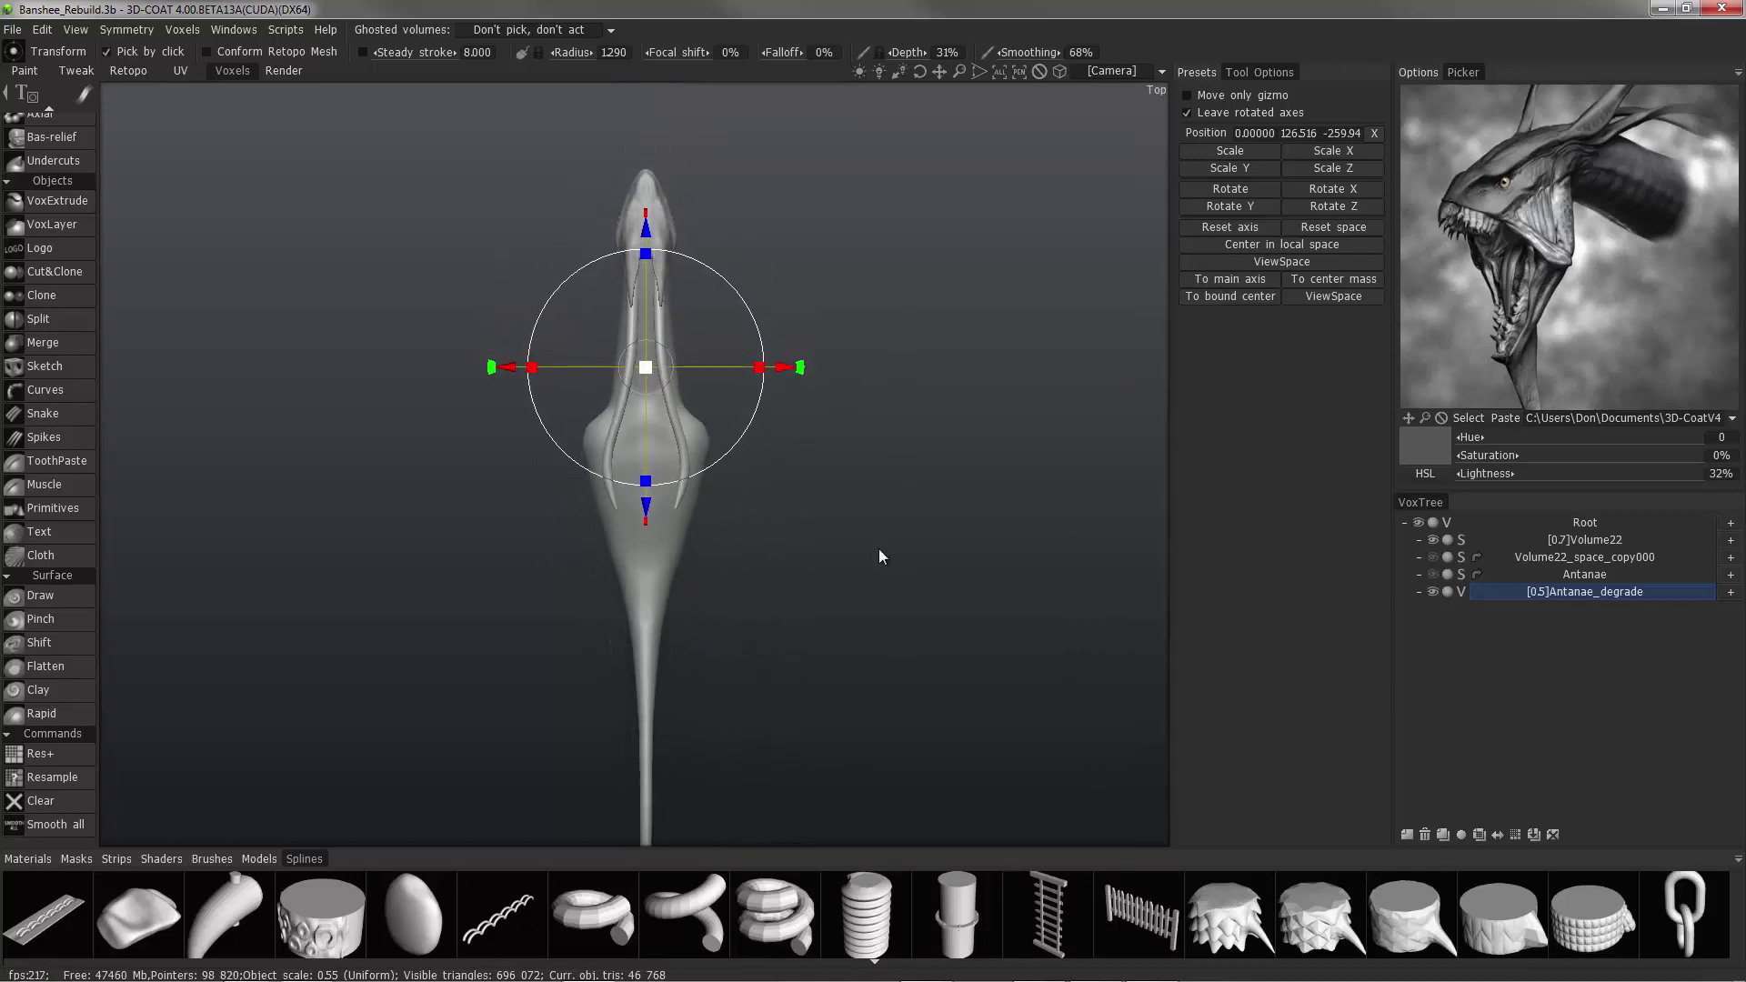
key(ctrl+r)
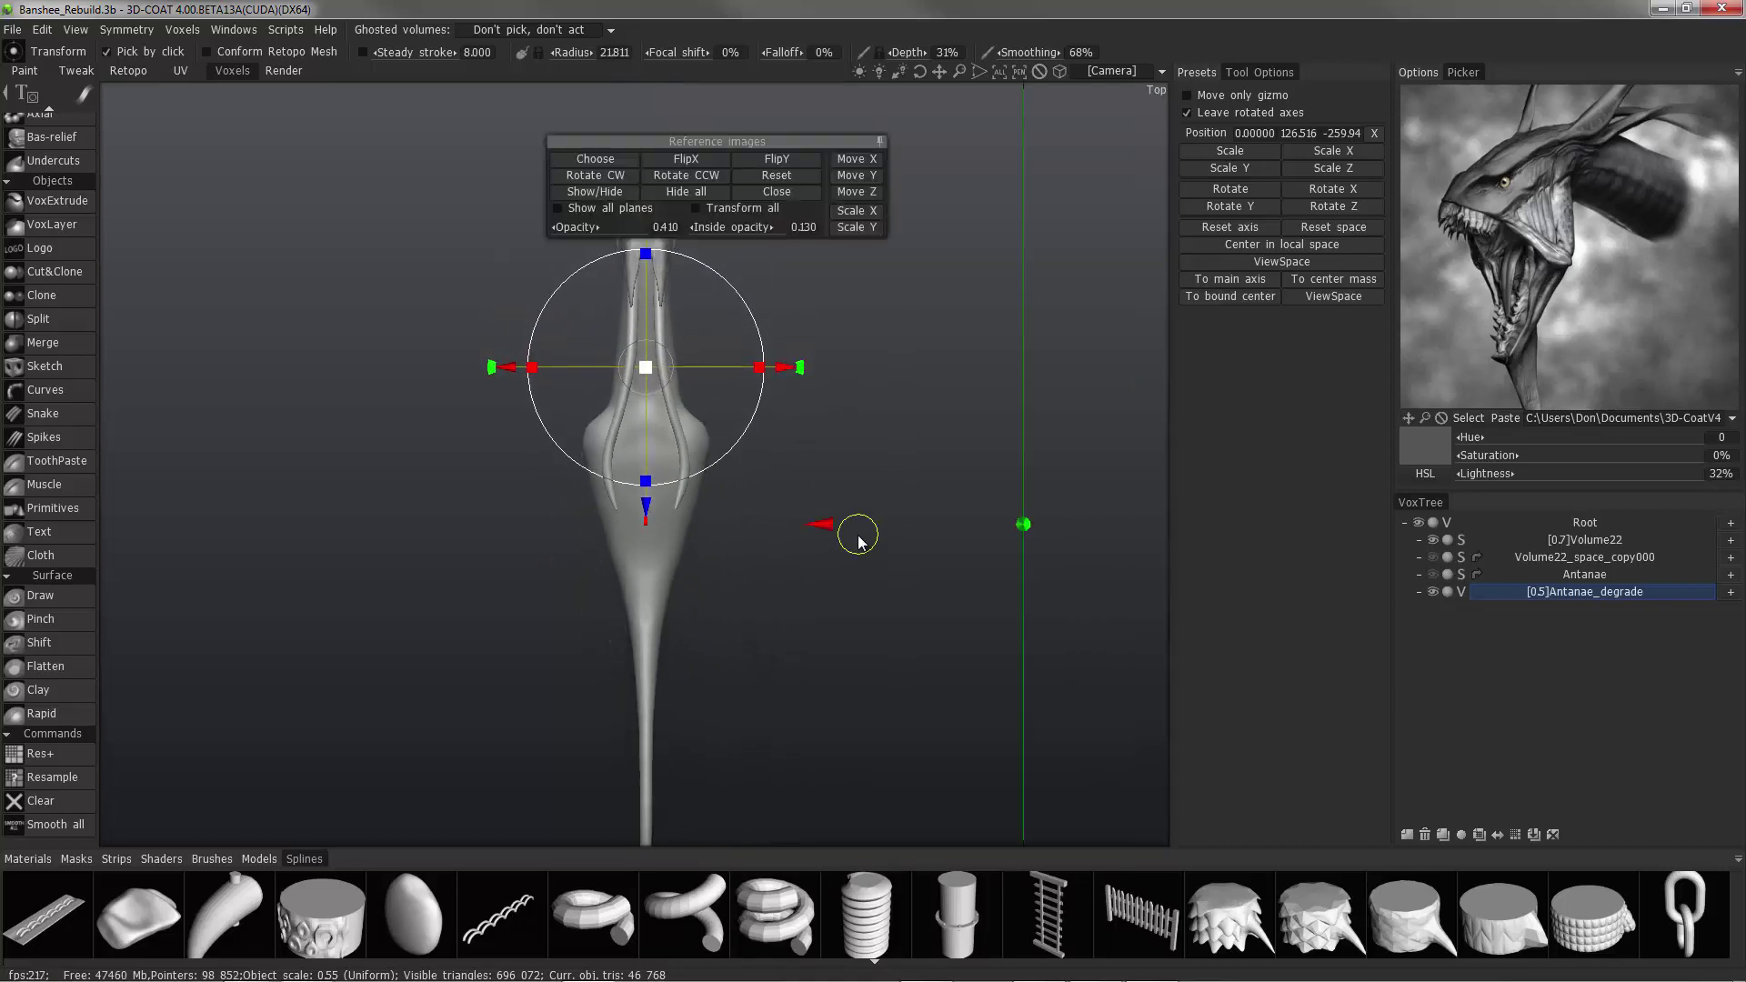
click(575, 195)
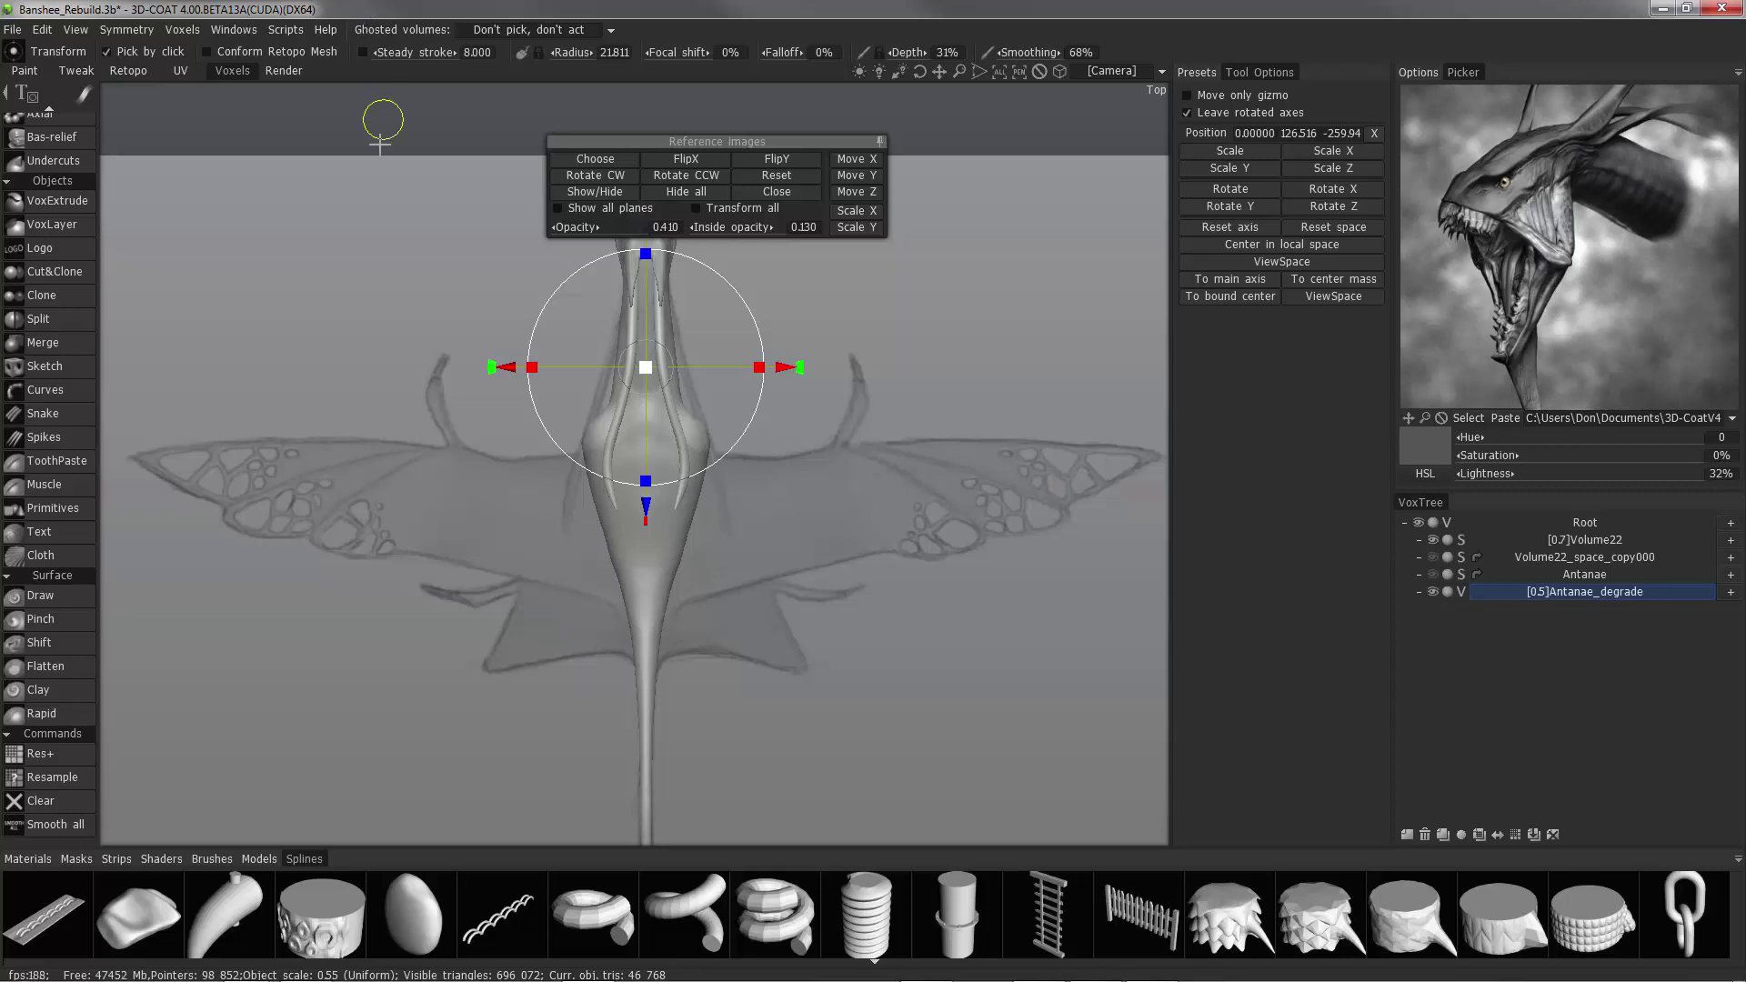
click(780, 192)
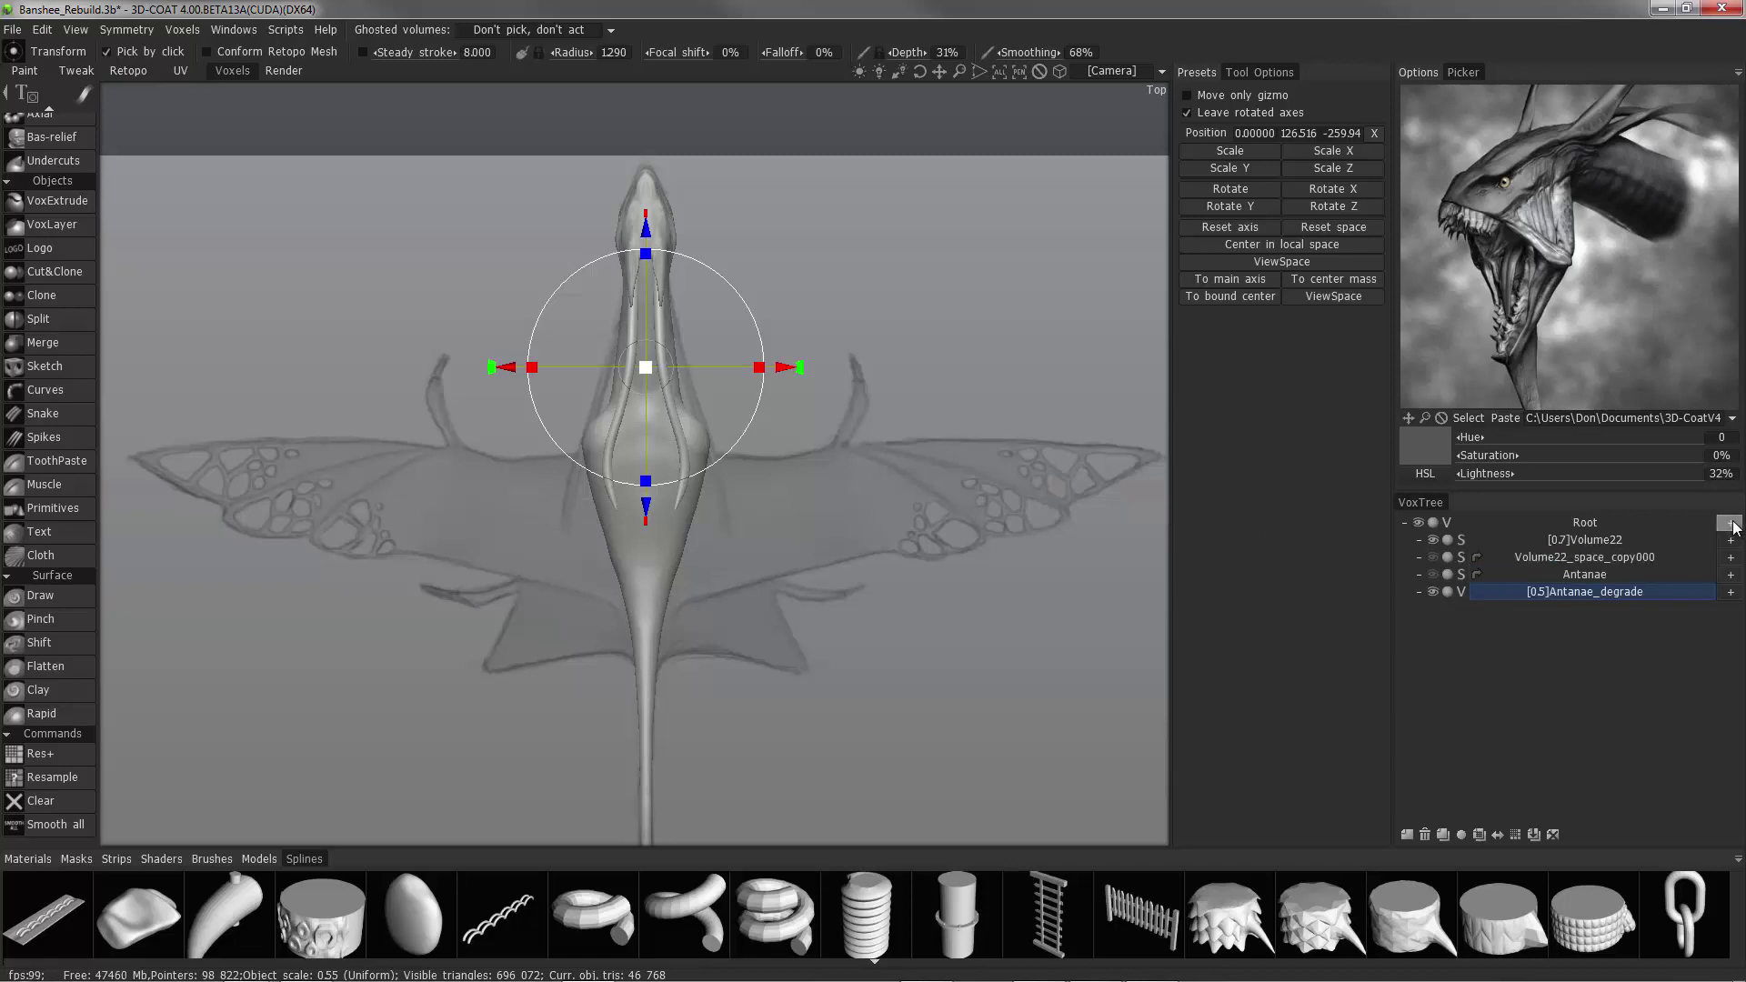
Restore the cached Antanae layer as a voxel volume and make it visible.
mouse_move(1587, 600)
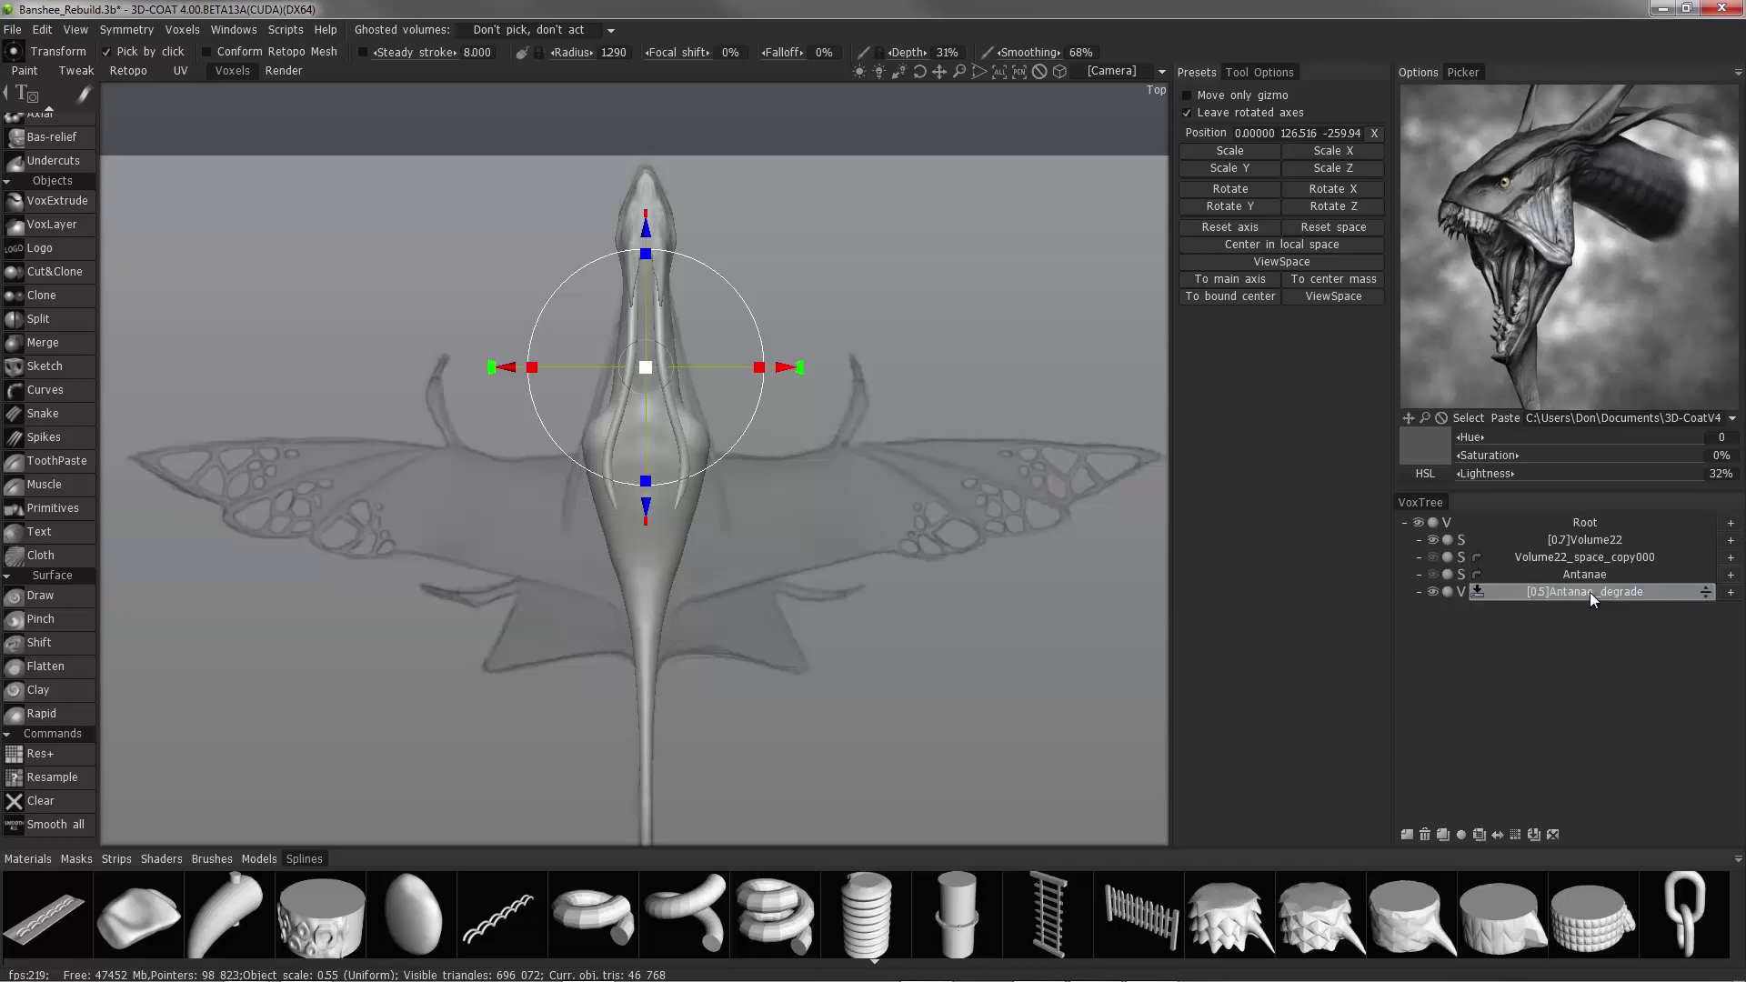
click(1546, 577)
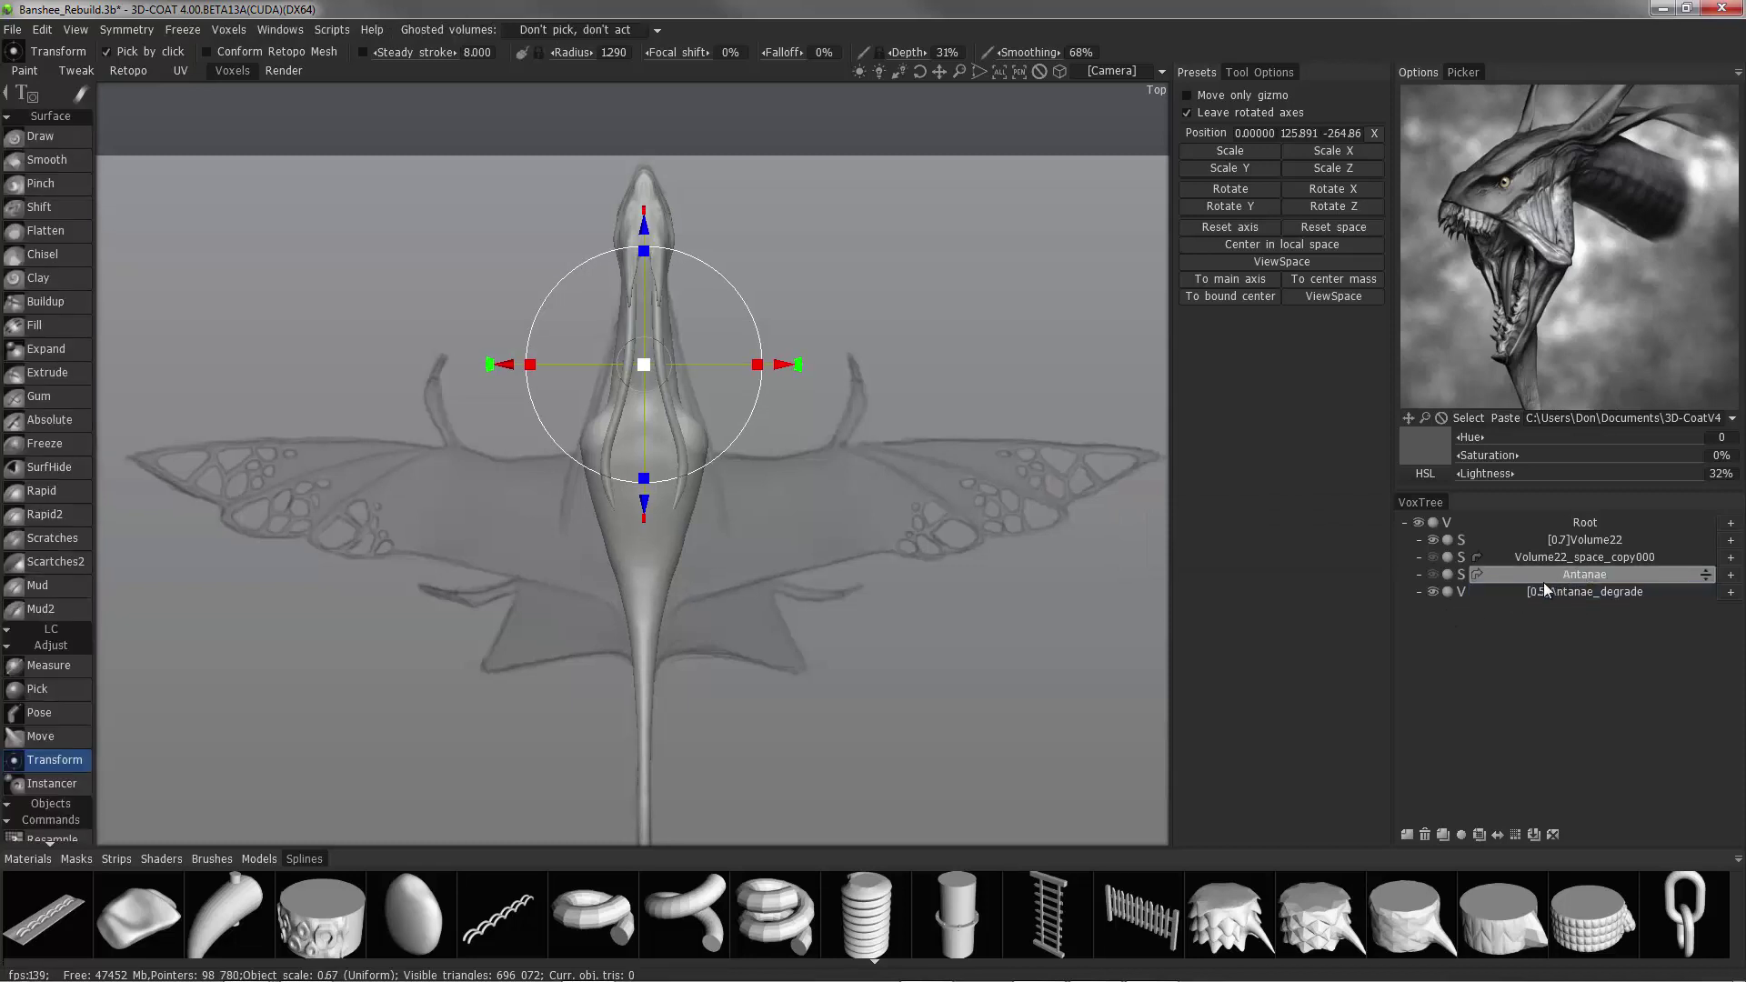
click(1477, 573)
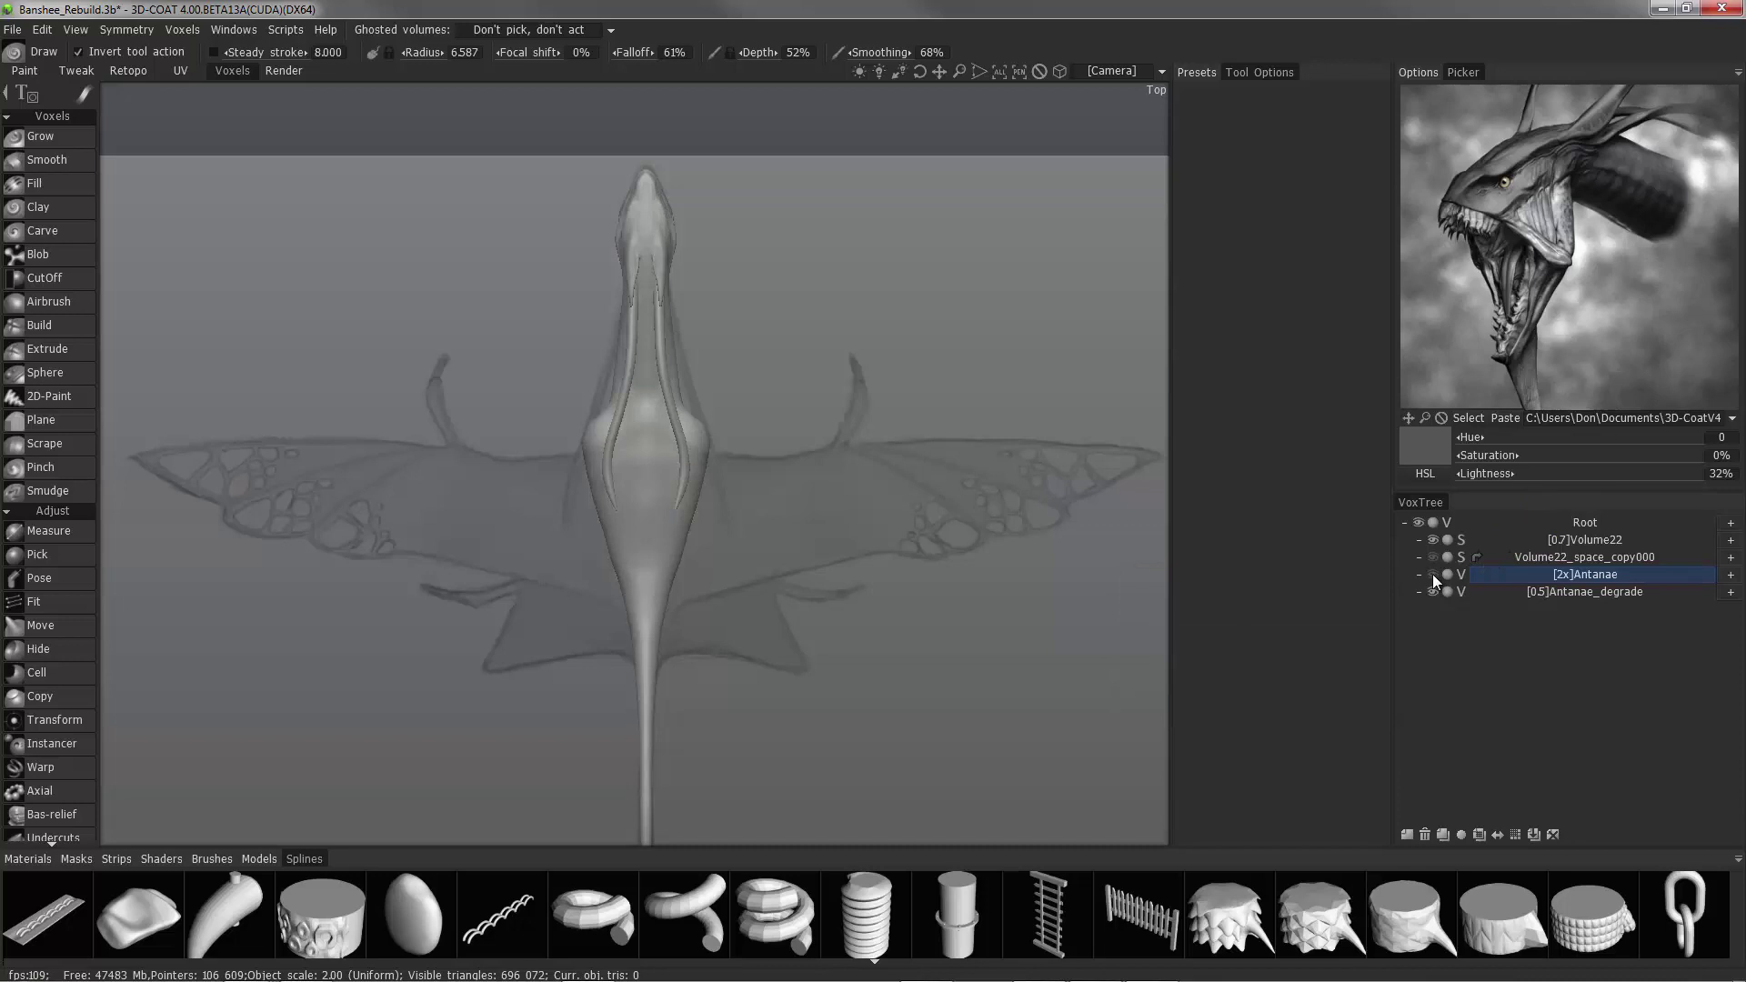
click(1434, 575)
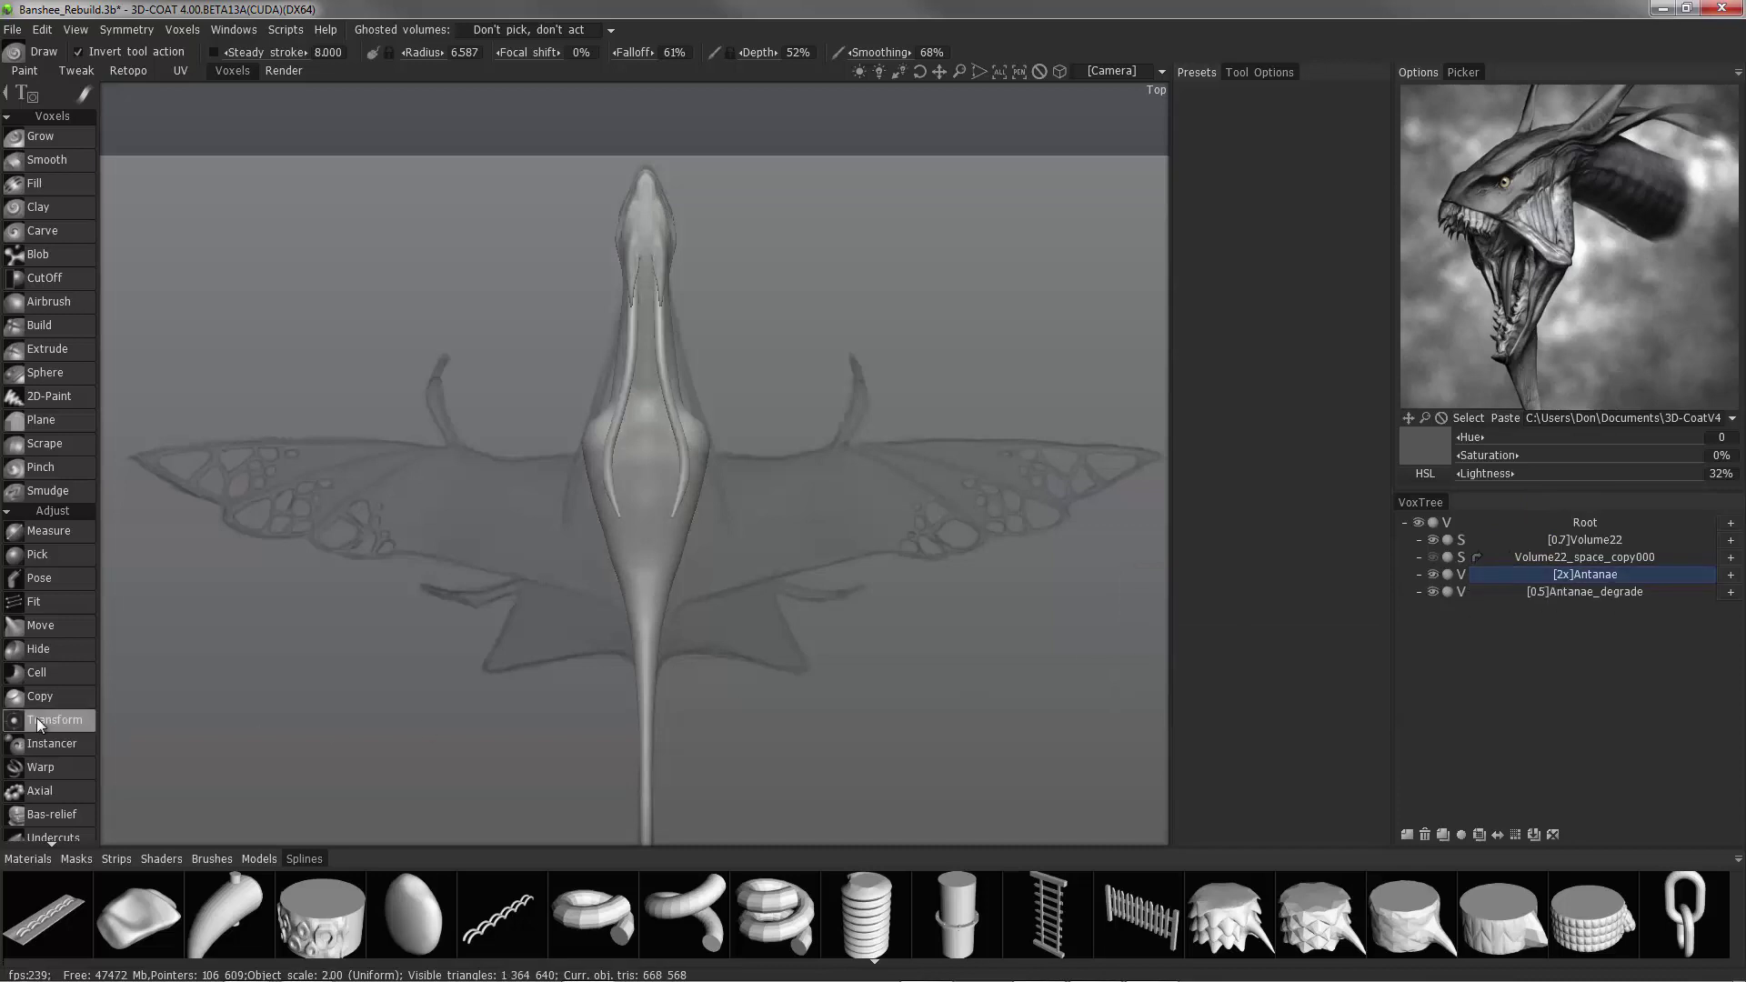
Clear all geometry from the restored Antanae layer and rename it Front_Limb.
scroll(46, 728, down, 5)
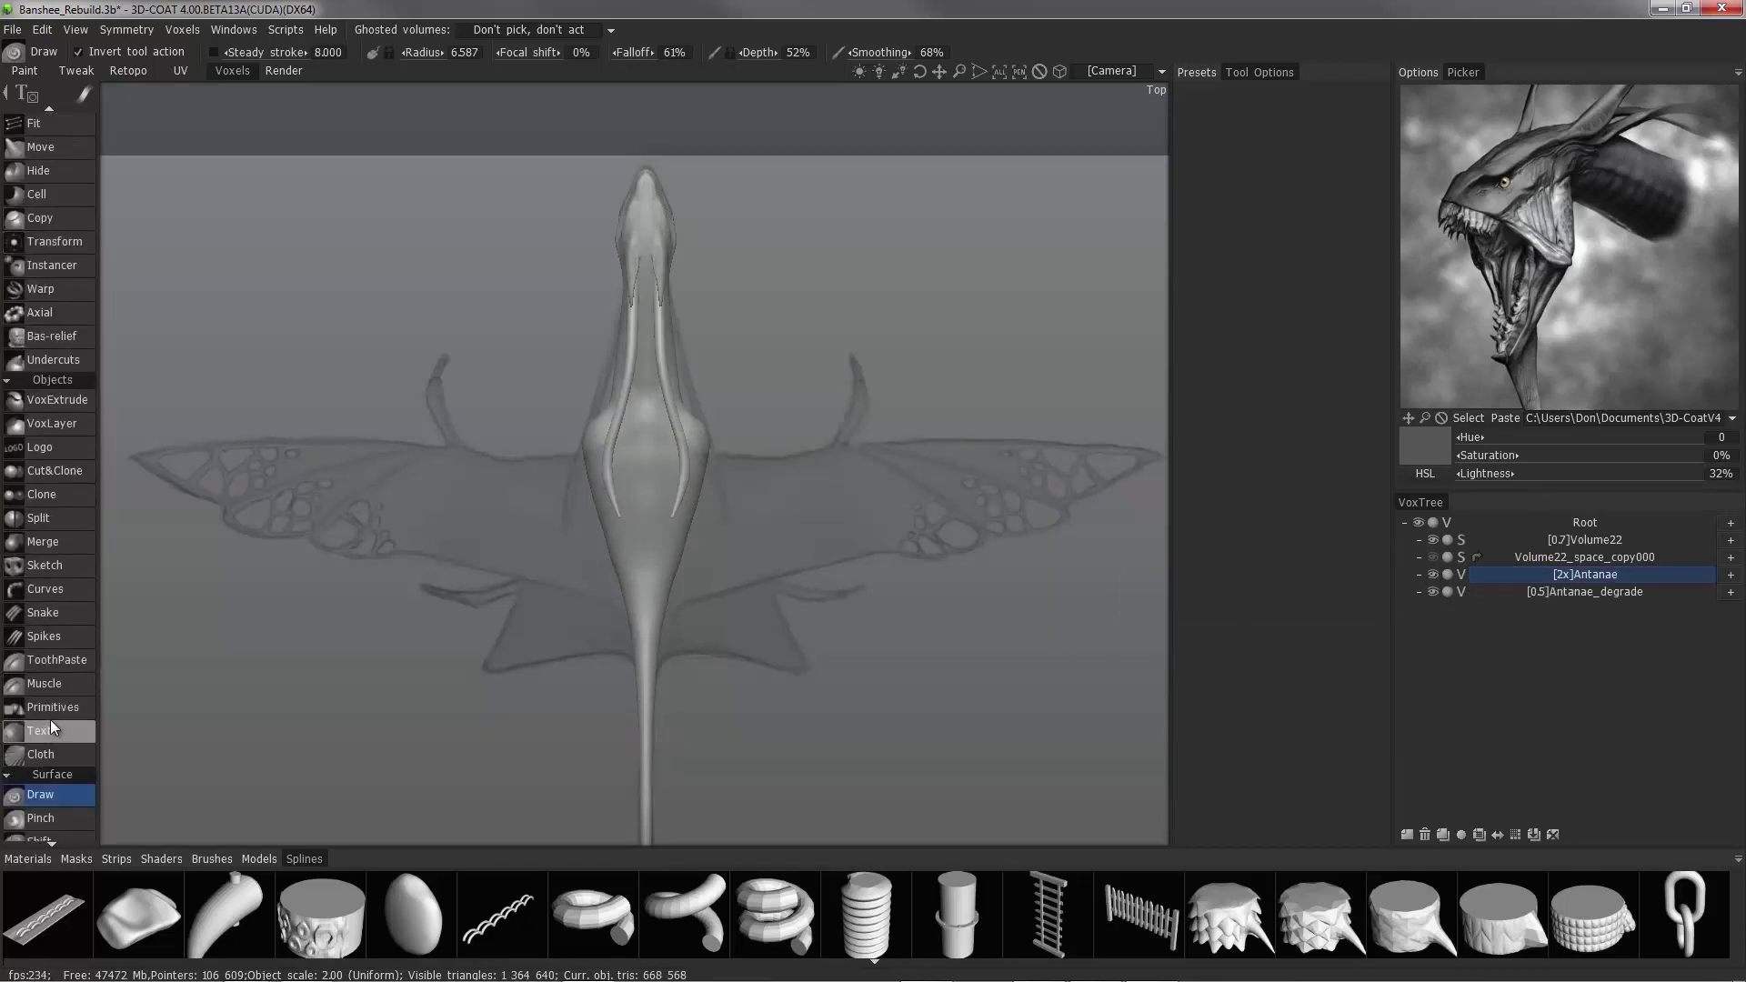
scroll(51, 721, down, 2)
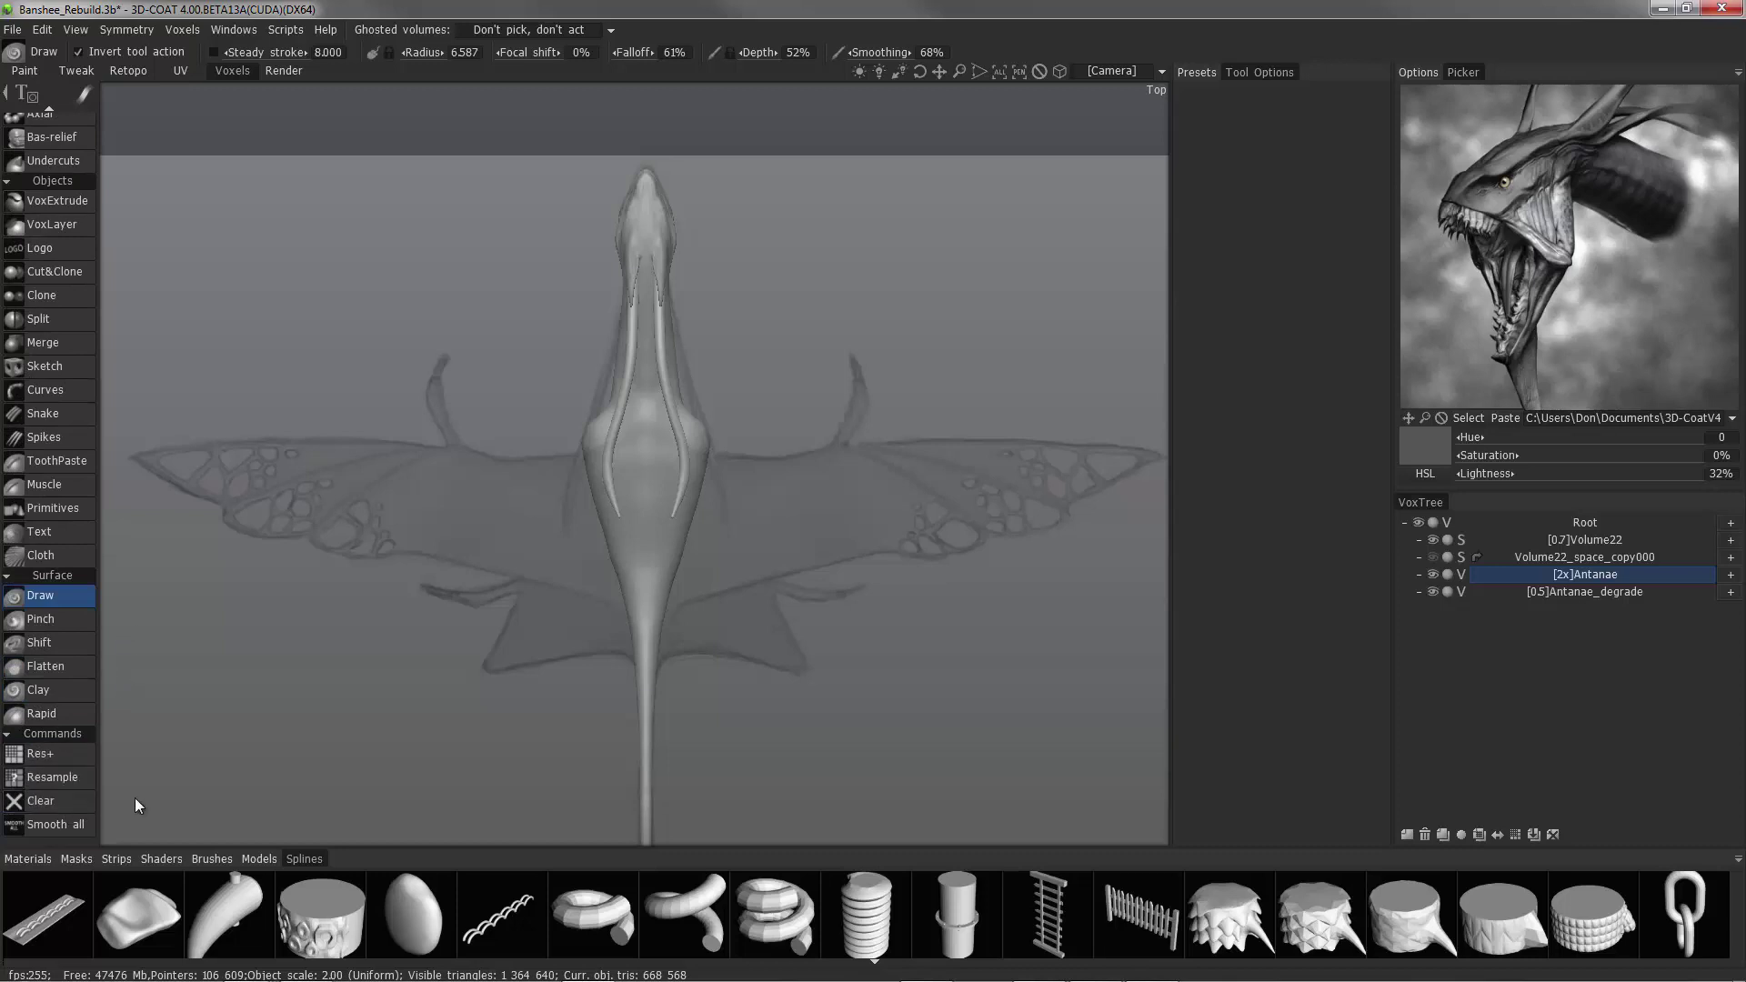
click(55, 801)
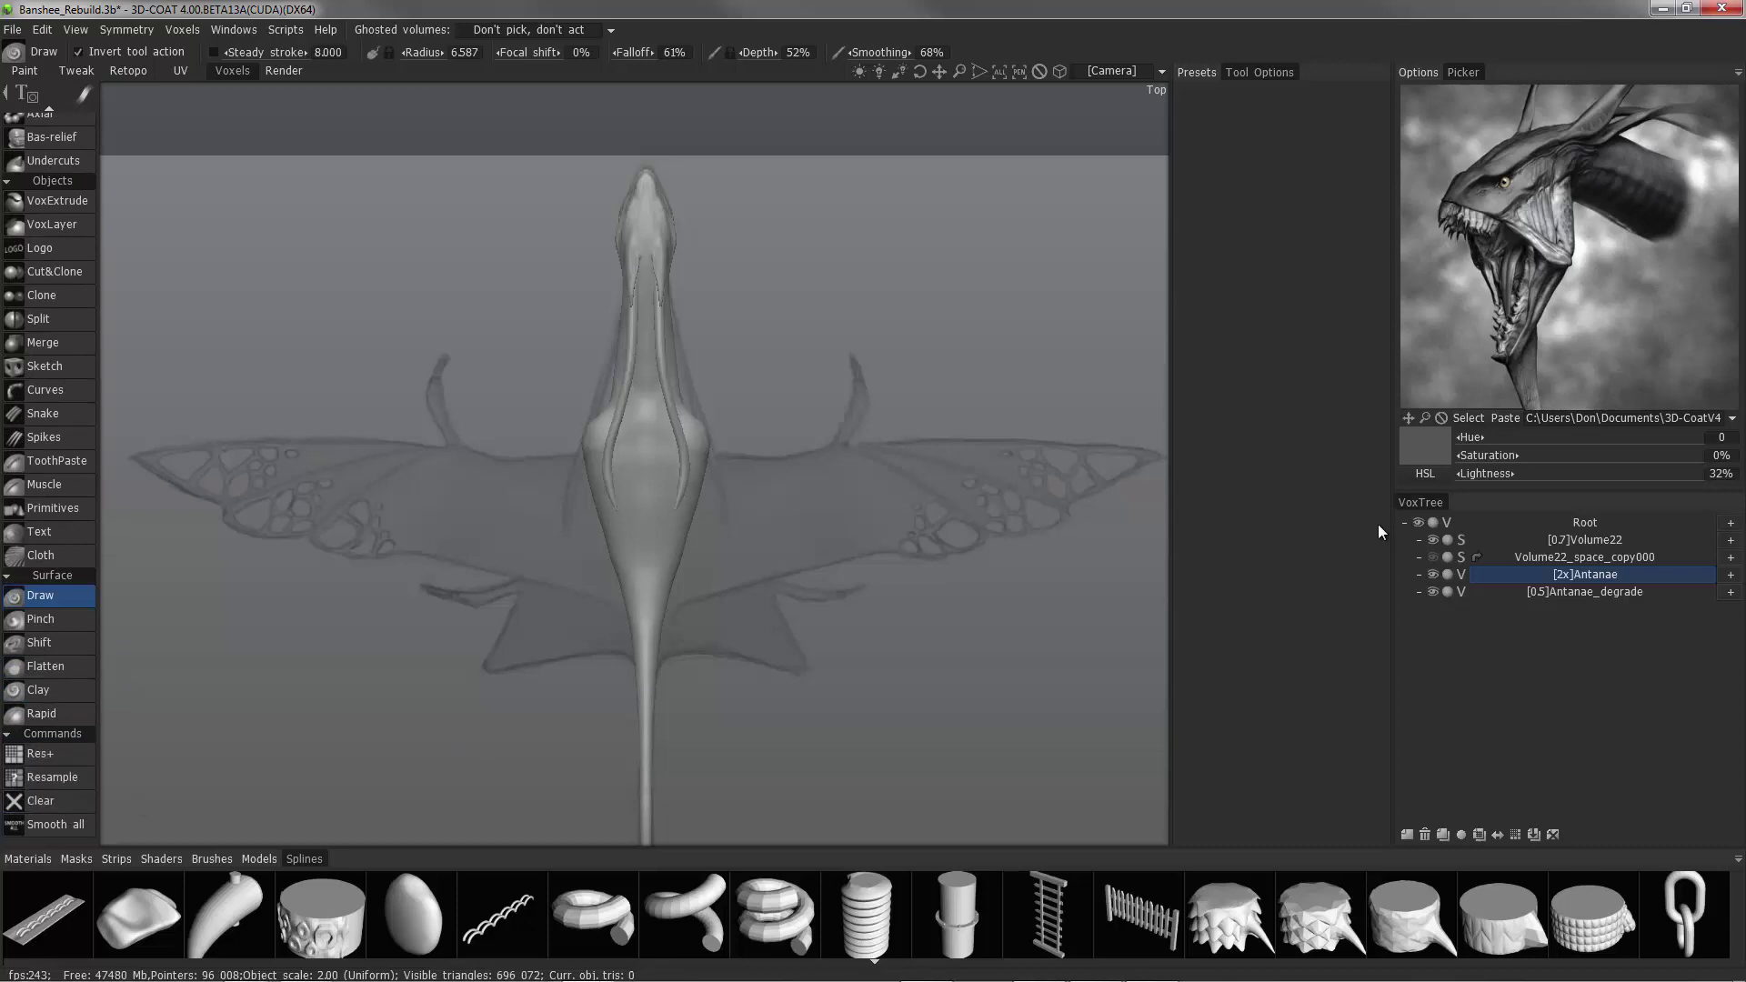
double_click(1597, 575)
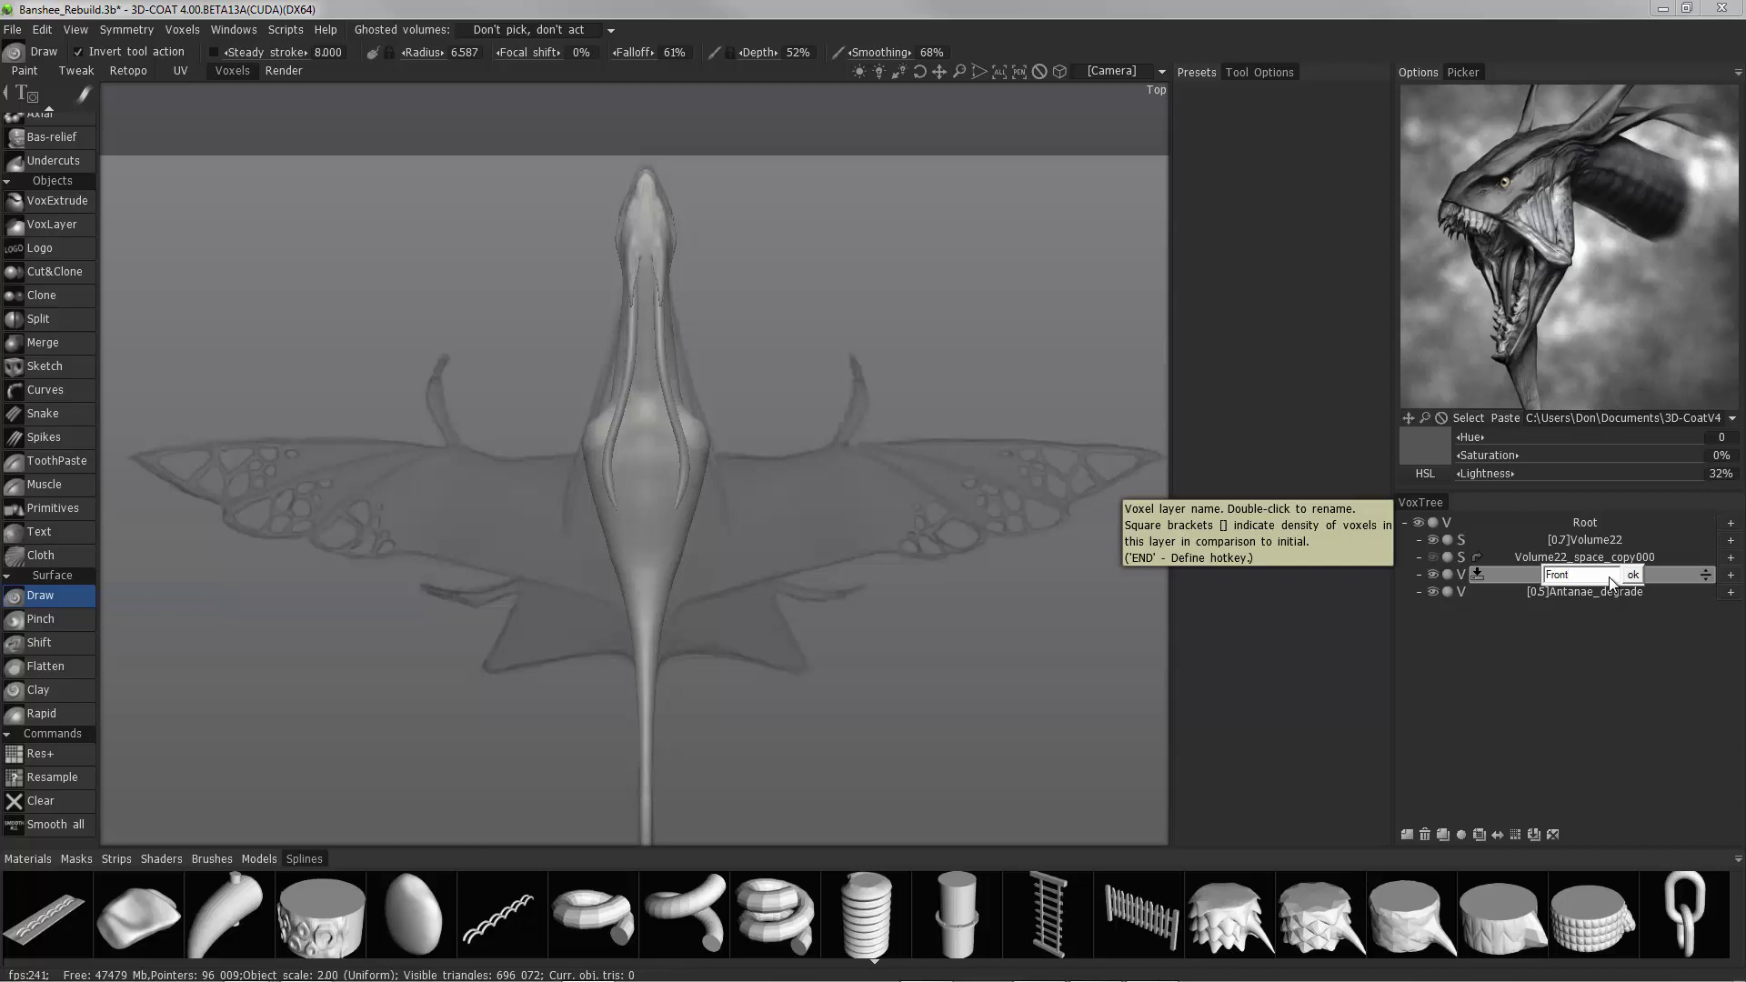
text(Front_Limb)
key(Return)
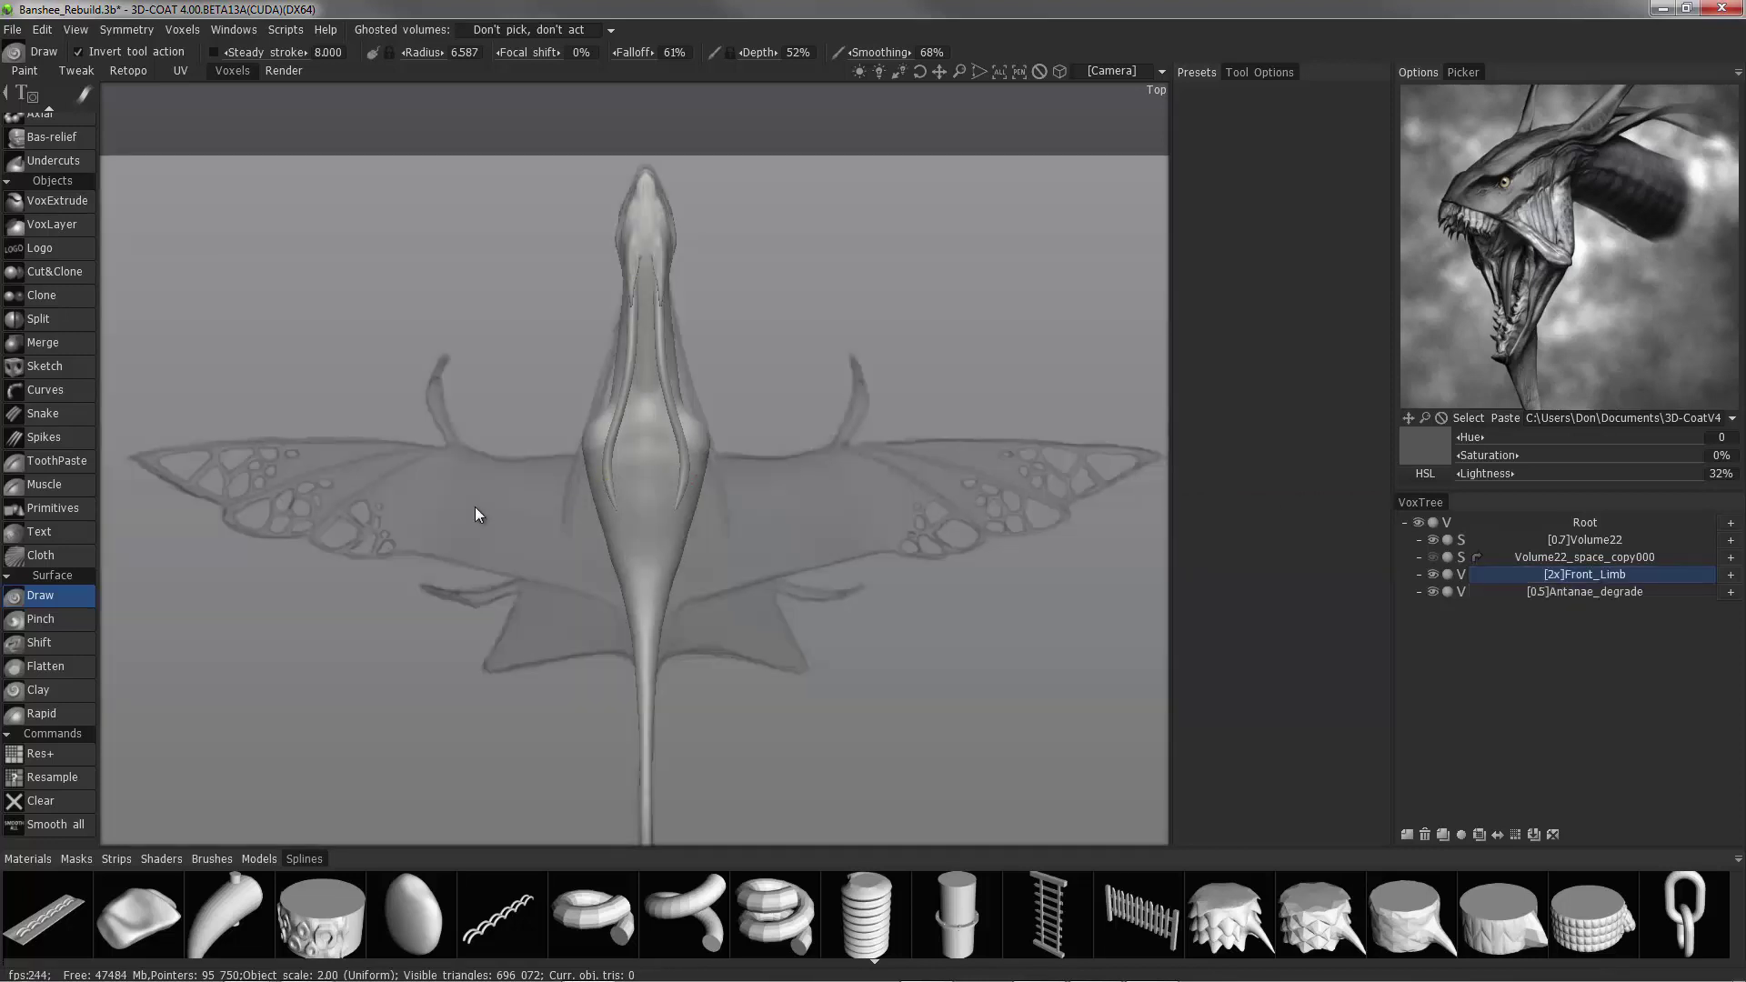
Remove all the old horn curves with the Curves tool active on the Front_Limb layer.
scroll(72, 619, up, 4)
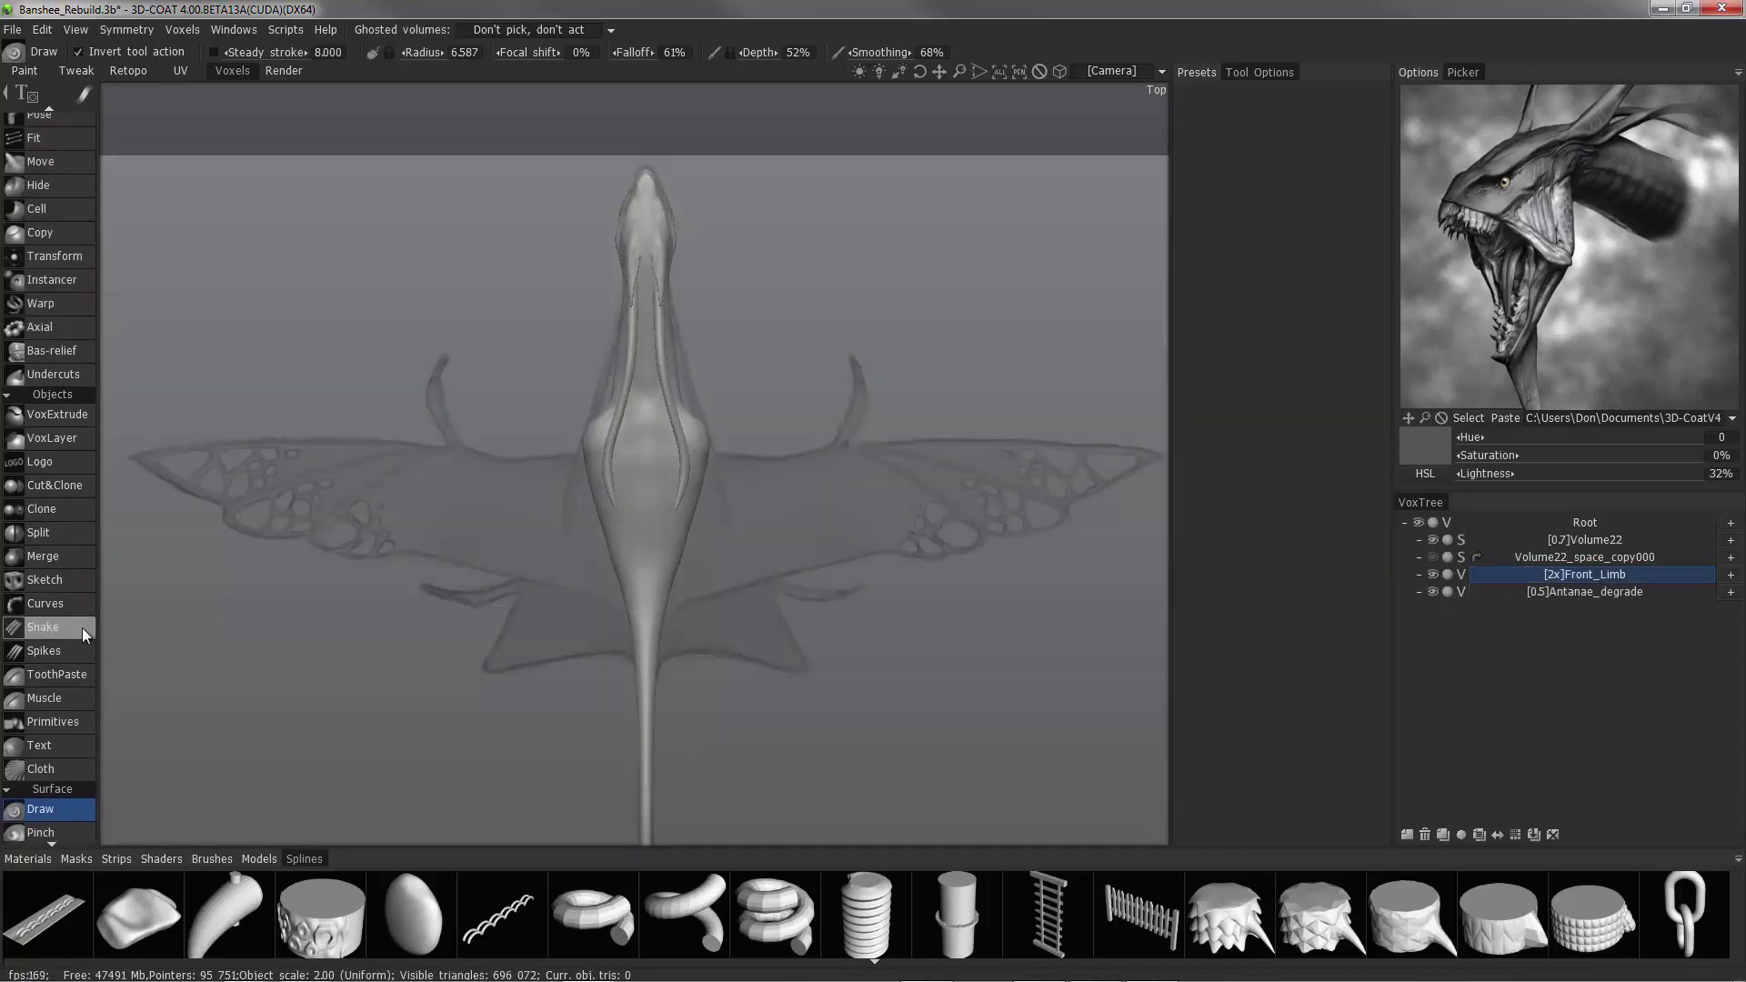
click(57, 605)
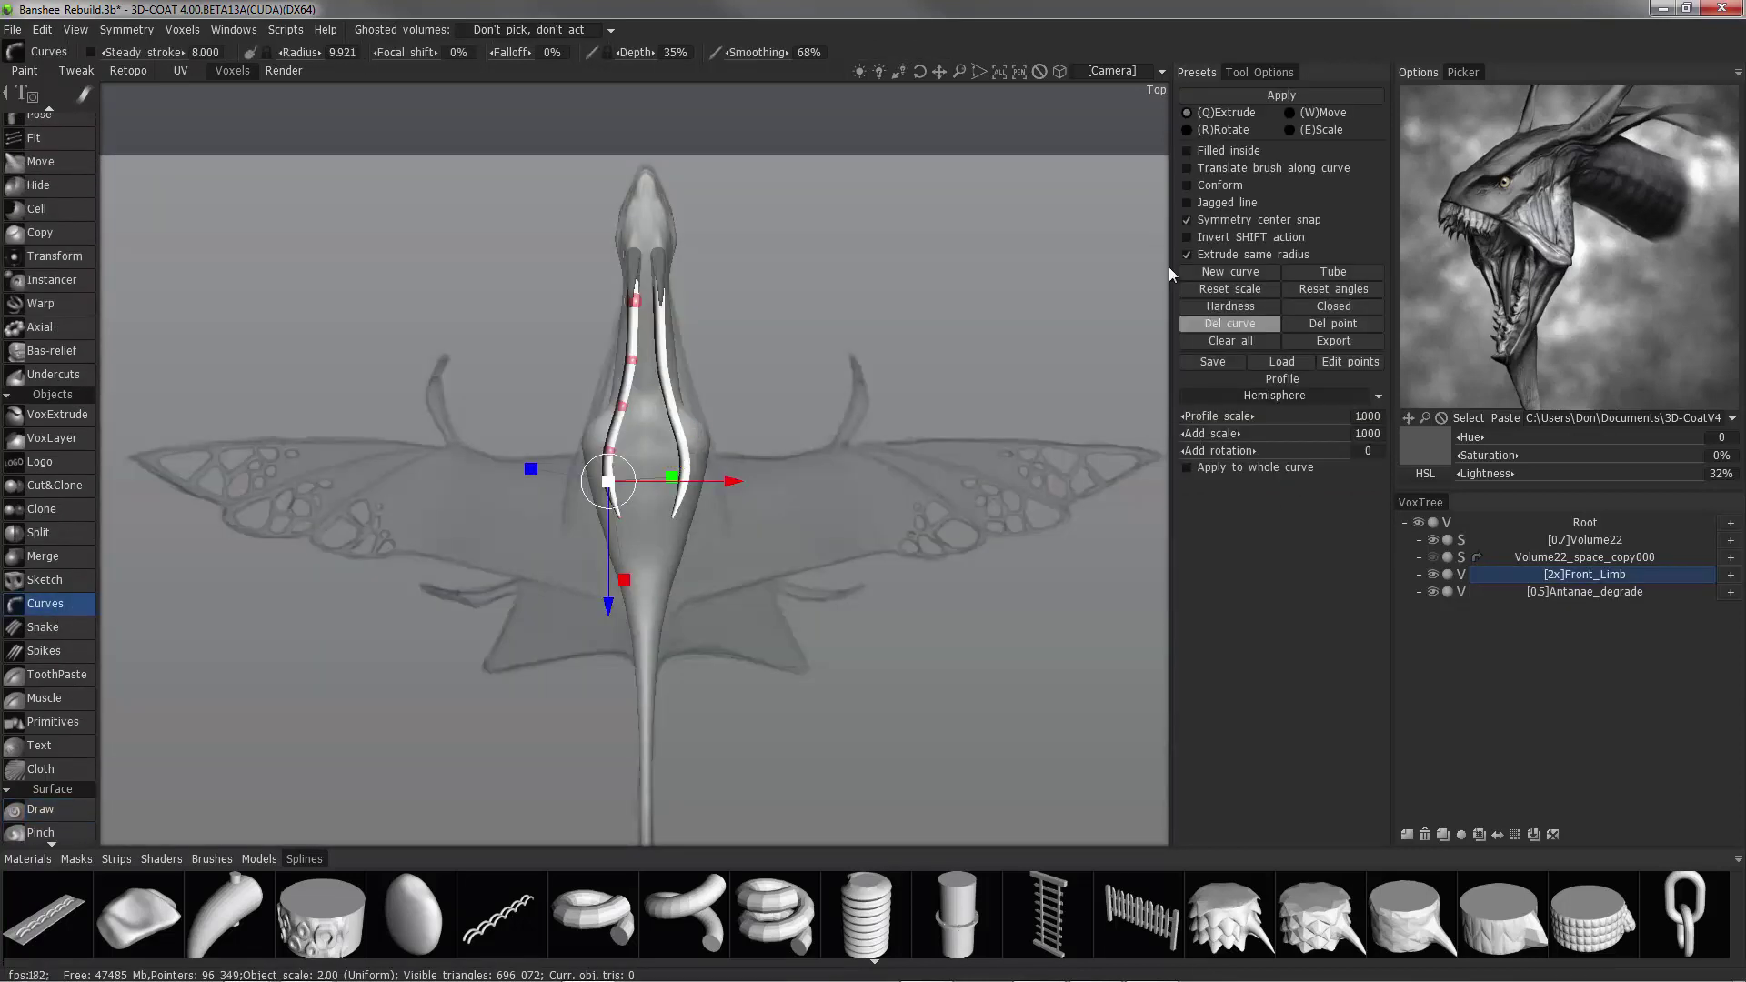
click(1229, 342)
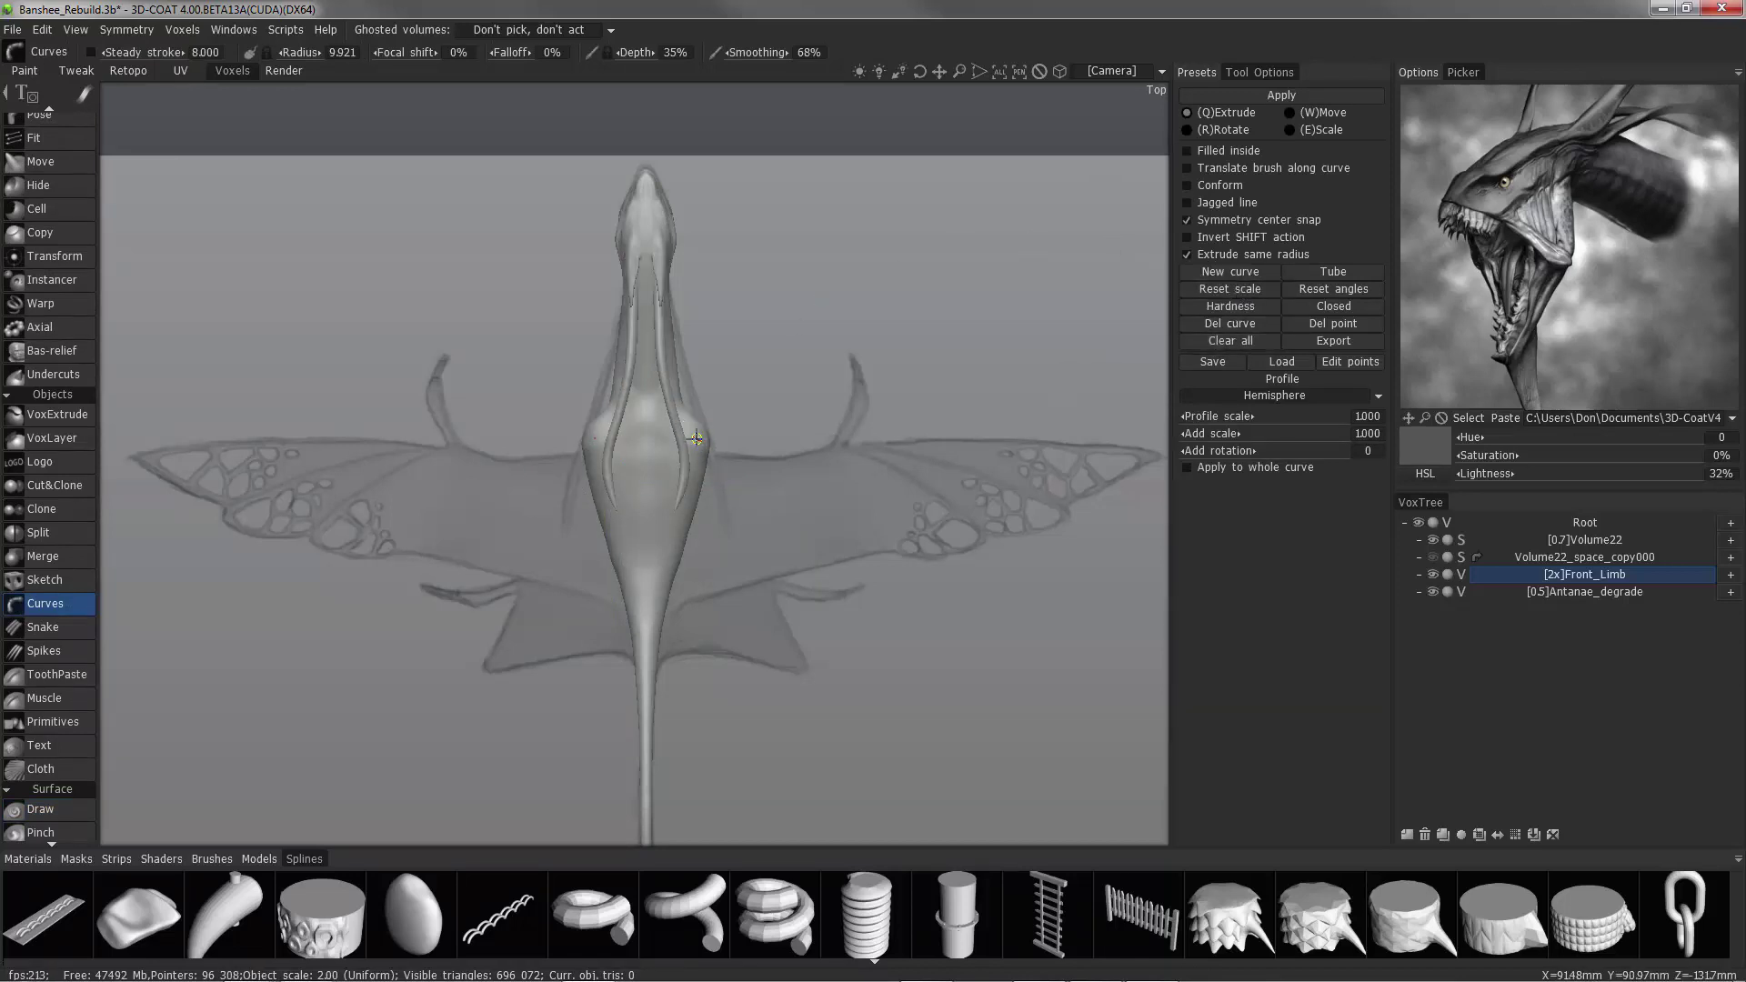
Draw the limb curve from shoulder through elbow to wrist, with radius about 36 at the shoulder and about 21.8 beyond it.
scroll(704, 440, up, 10)
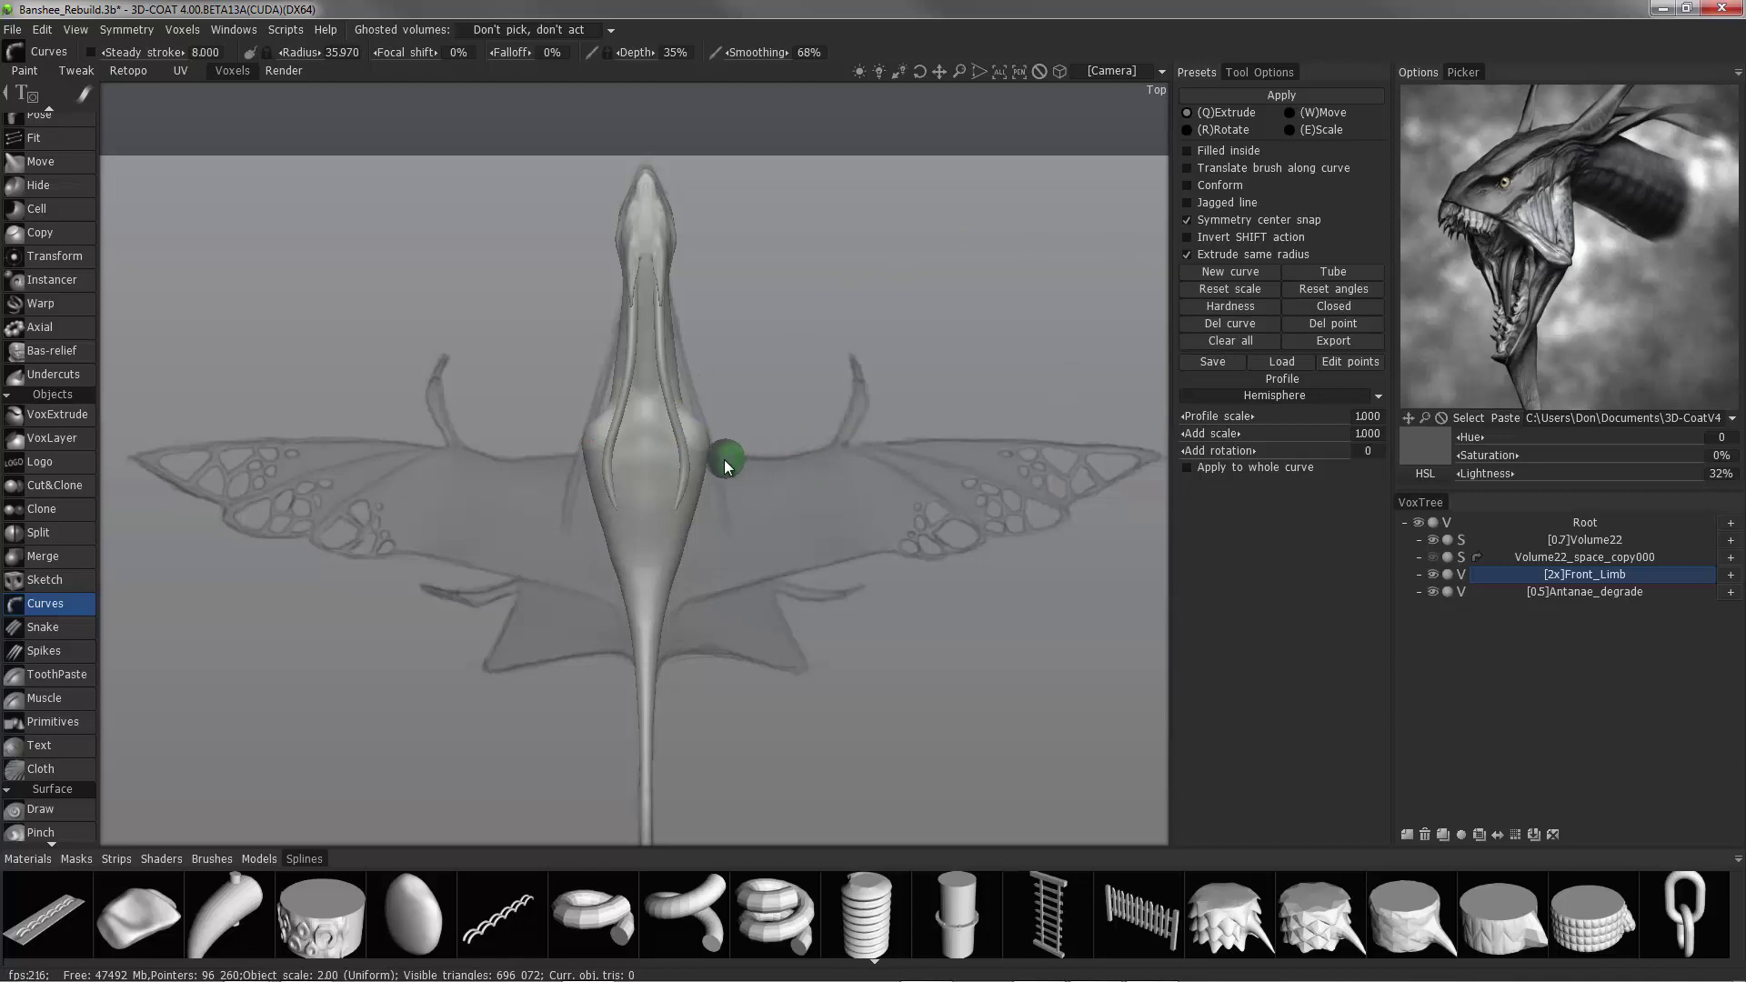
click(703, 453)
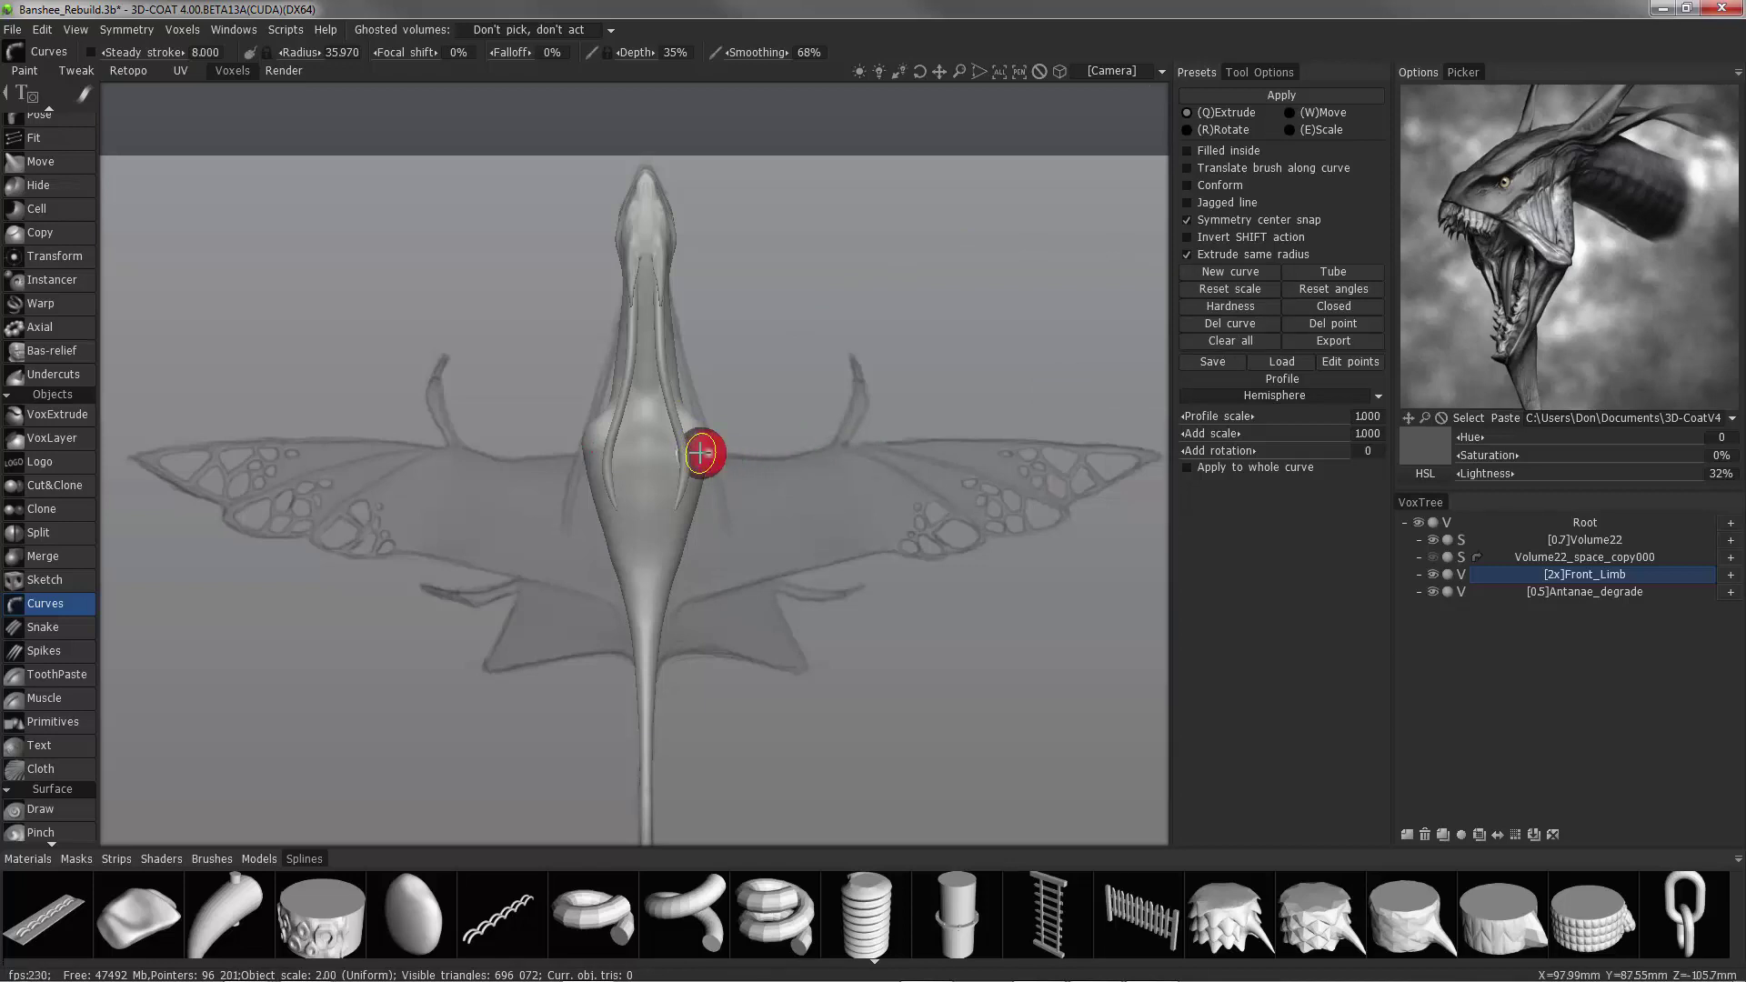
right_drag(746, 472, 748, 474)
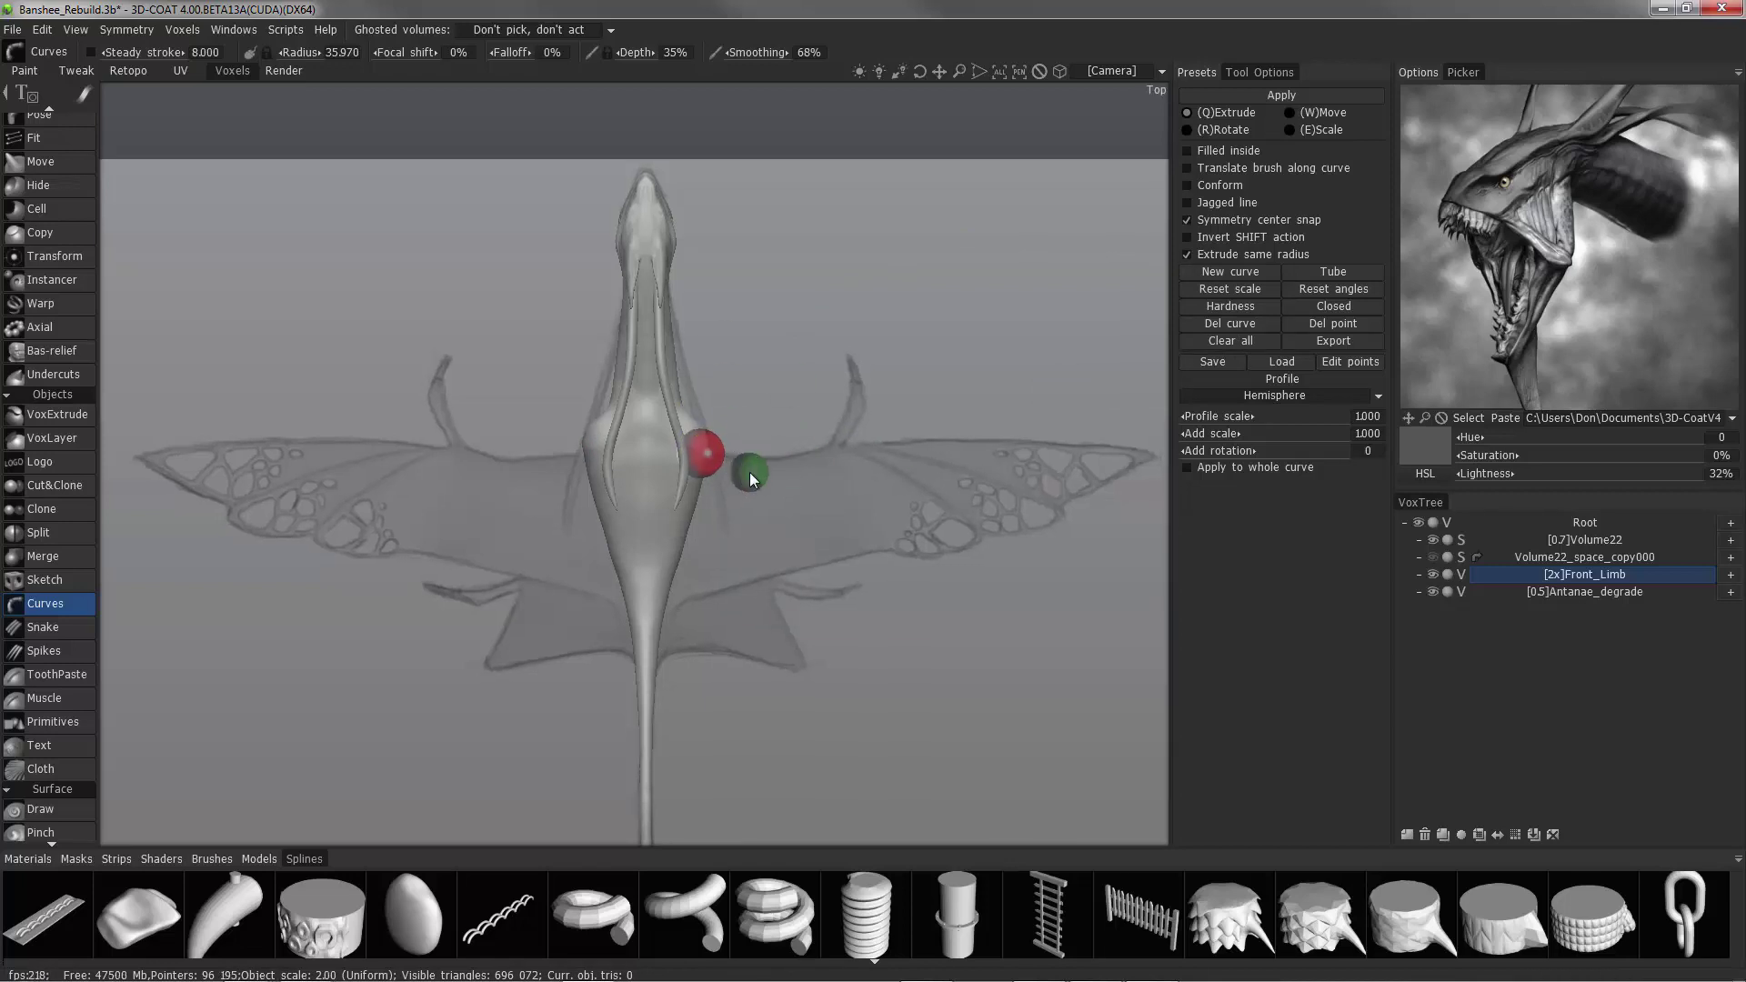
scroll(752, 479, down, 1)
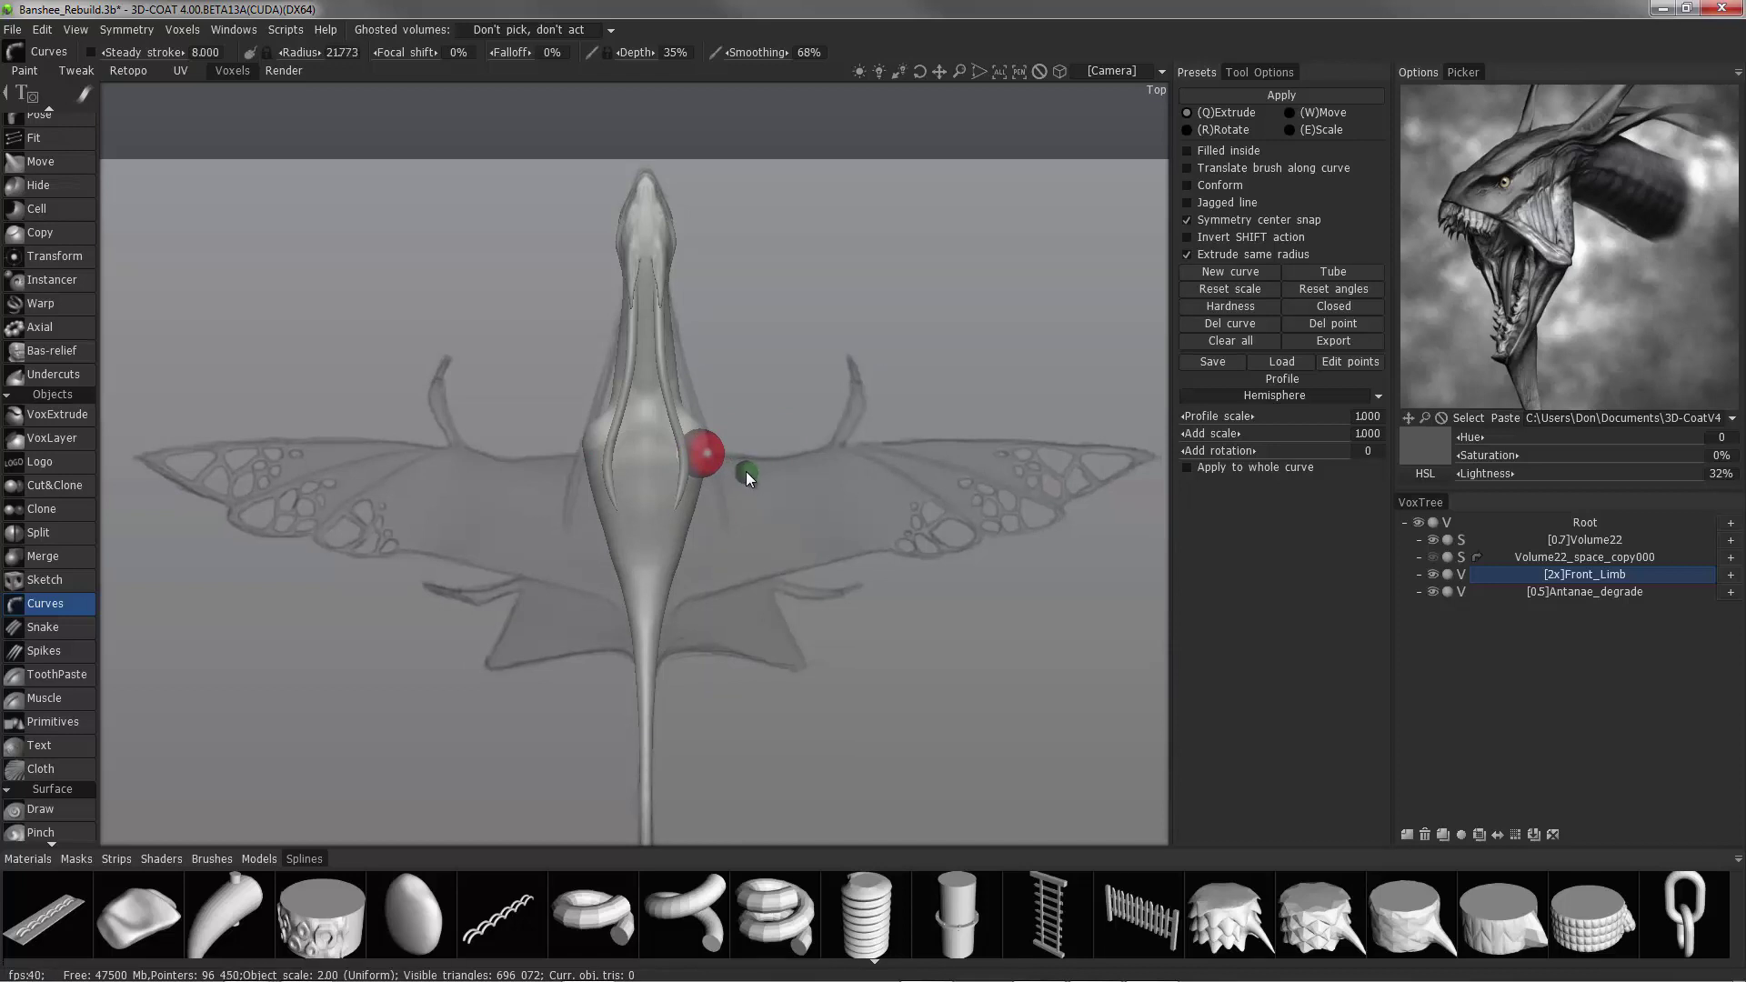
click(746, 472)
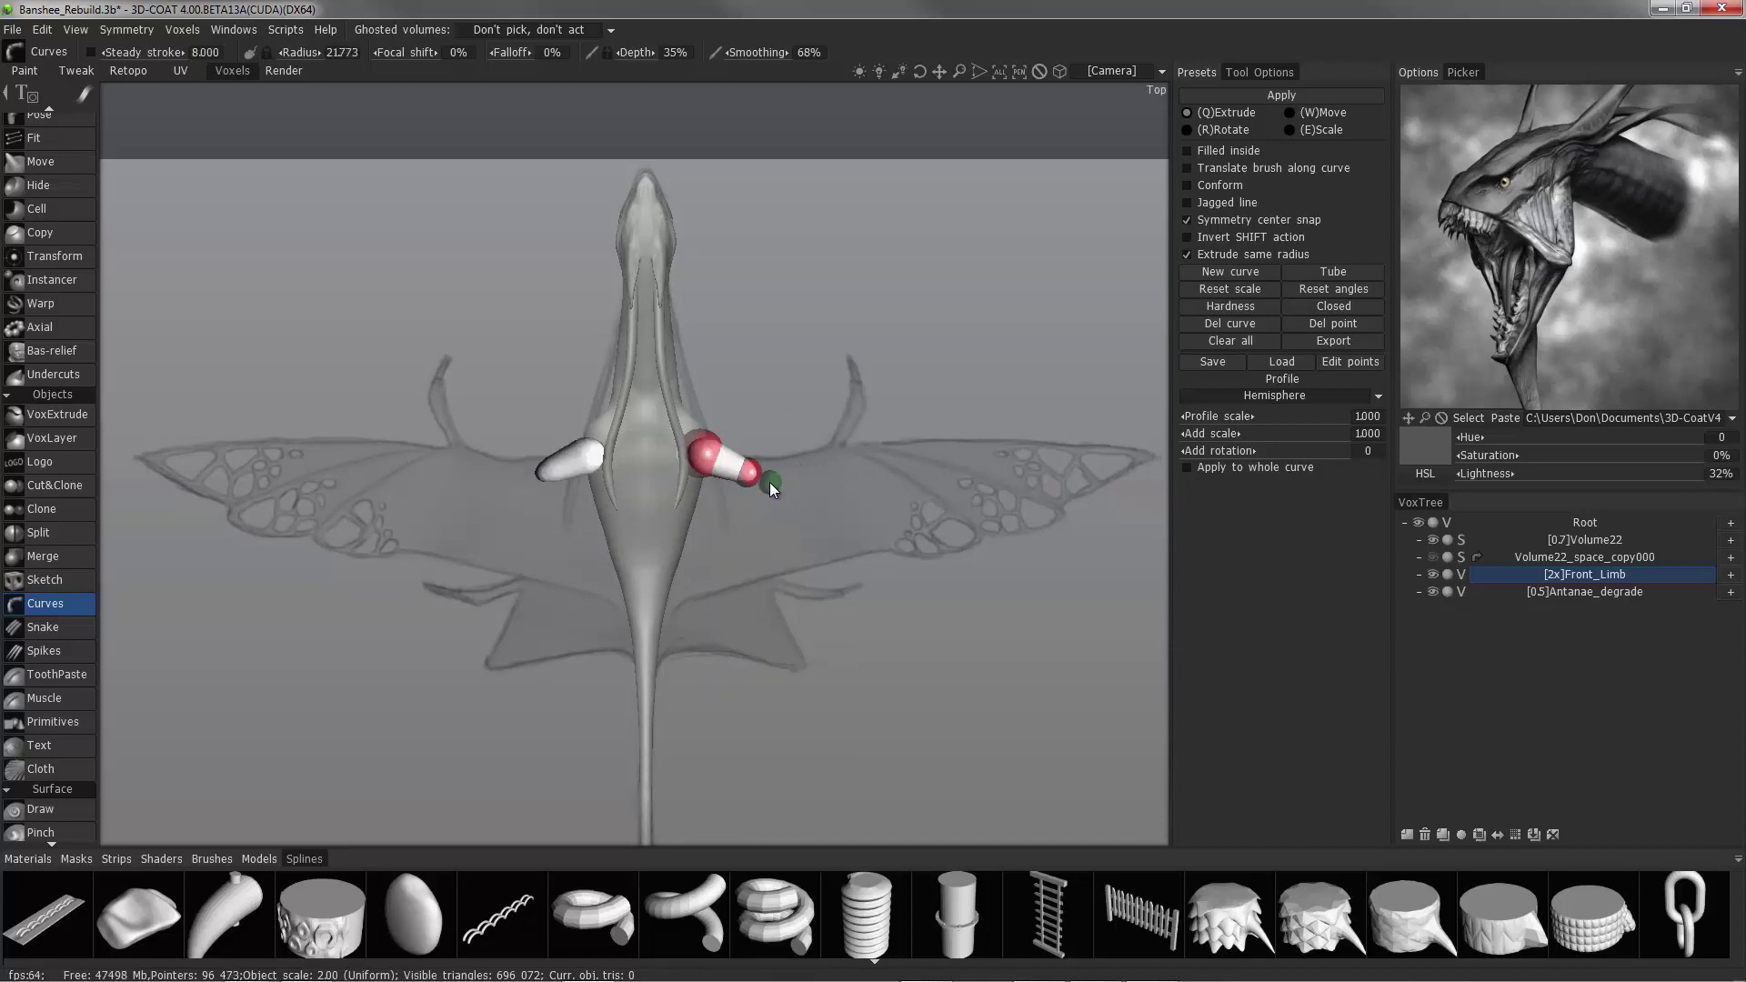
click(767, 482)
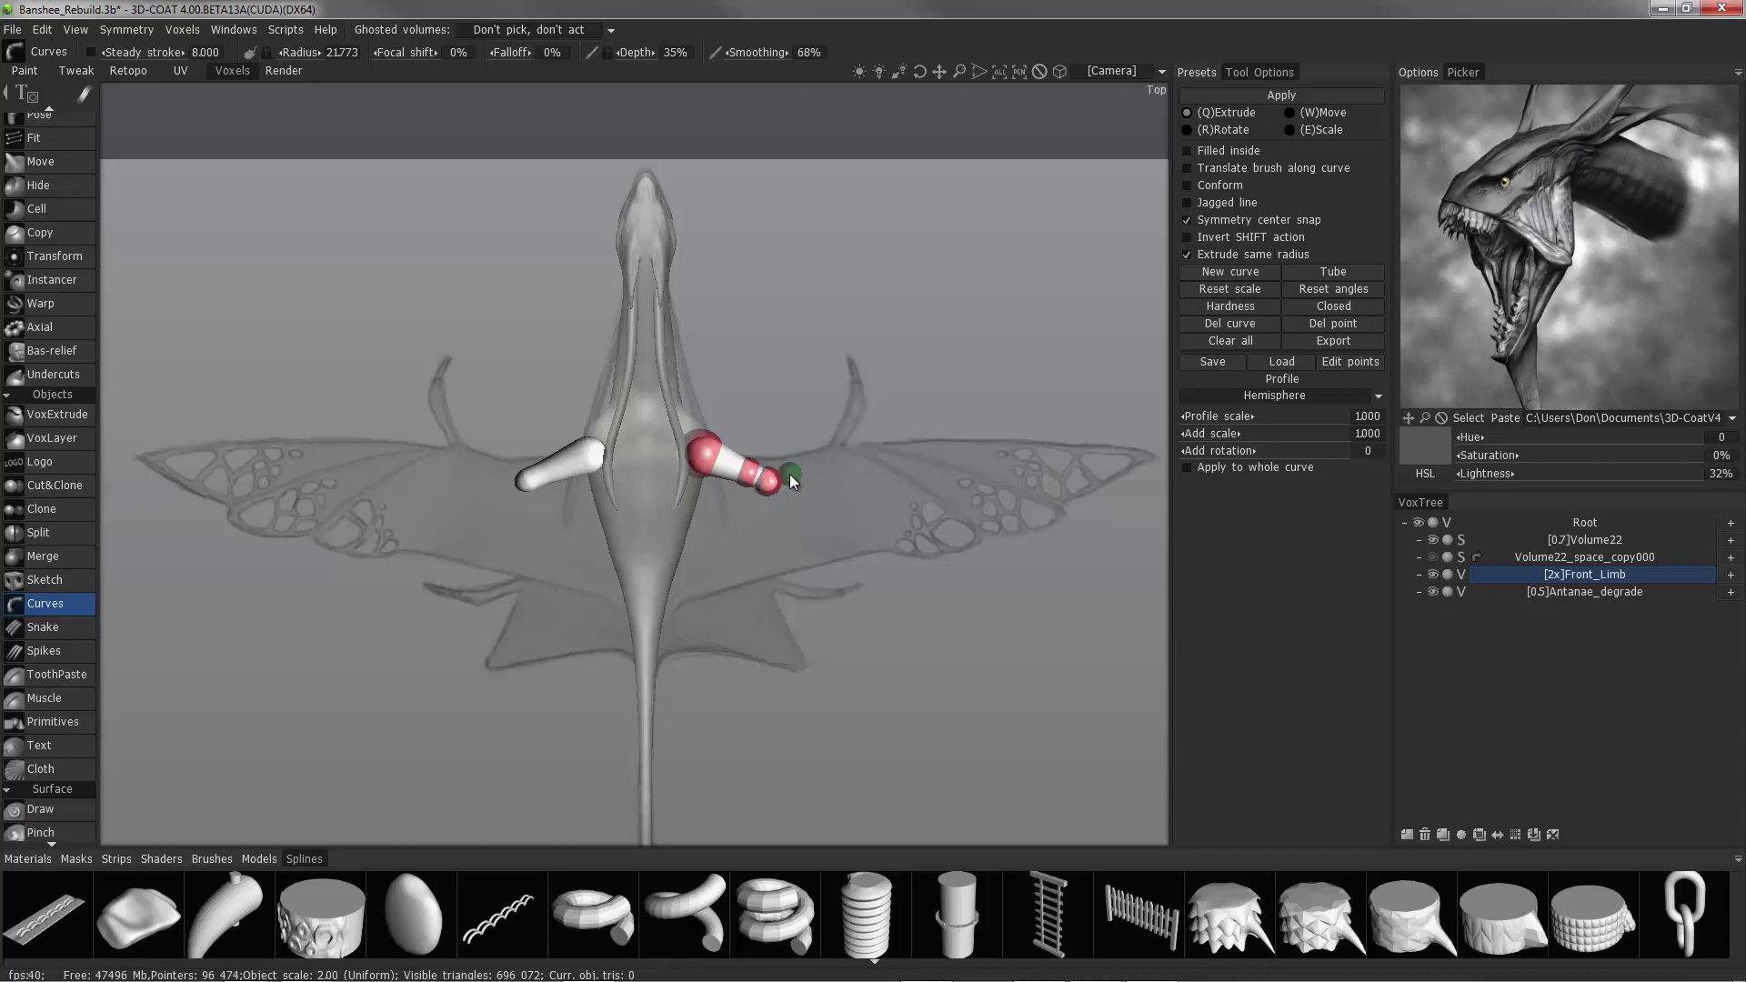
click(835, 456)
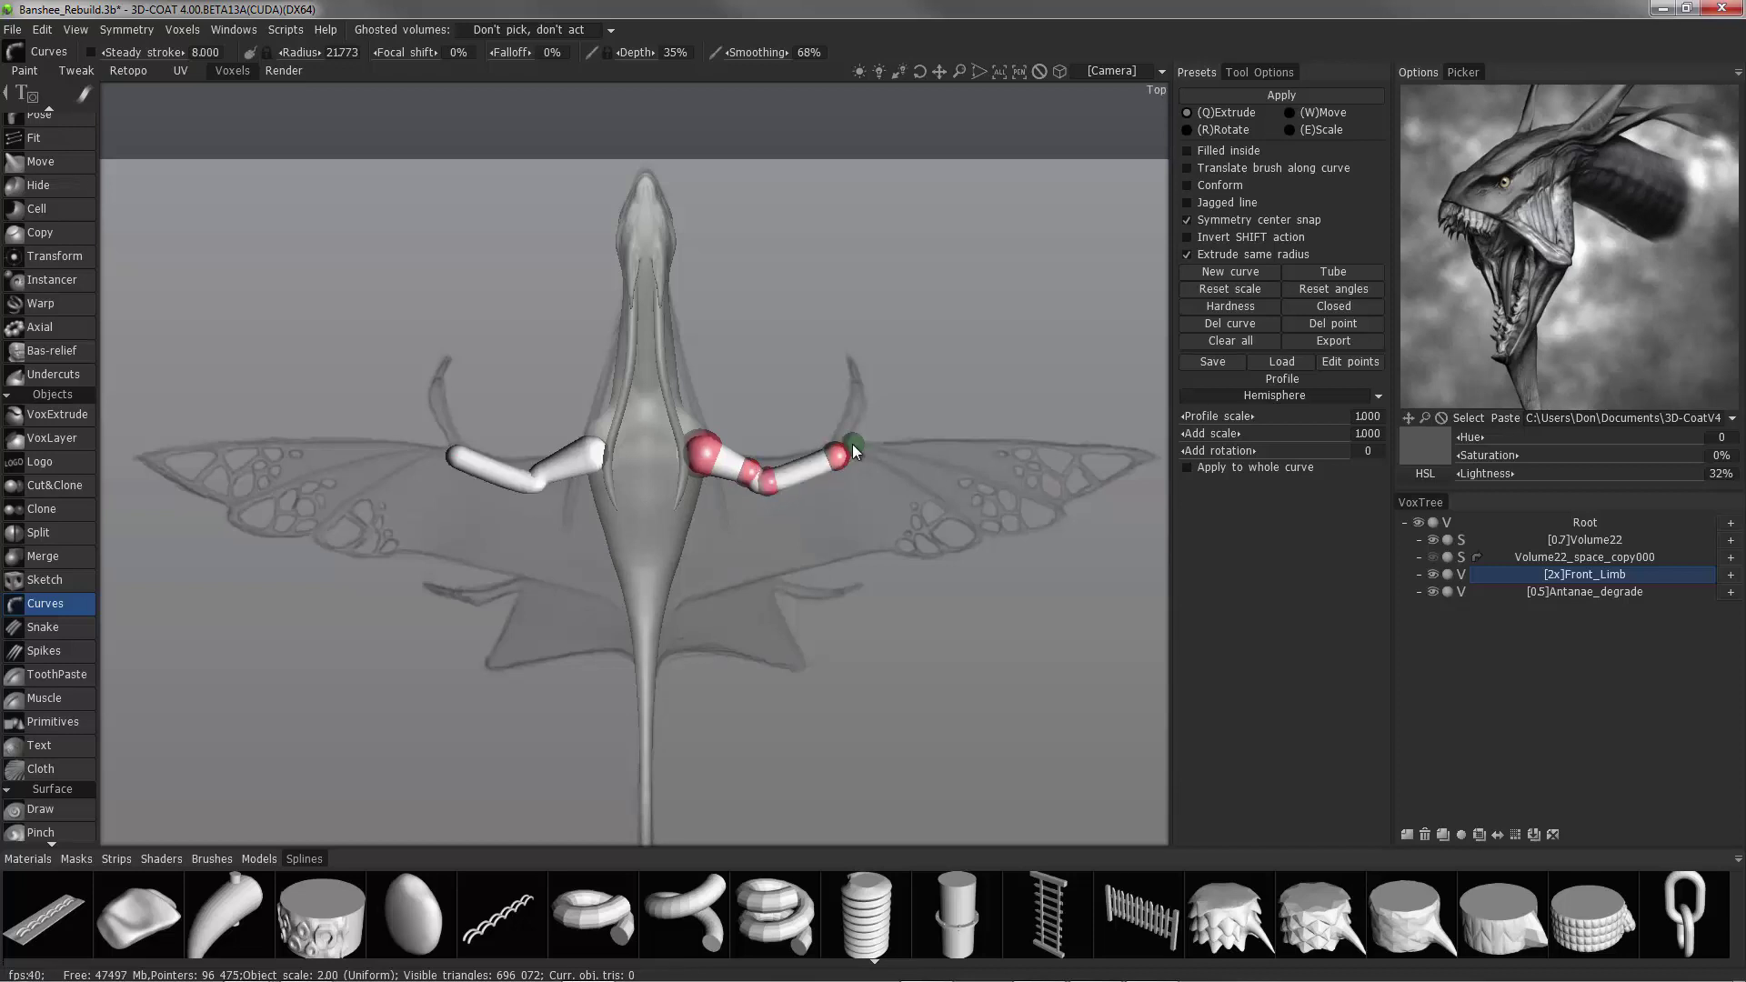
Taper the limb curve's wrist end, add a point mid-forearm, and shift the upper-arm point slightly inward toward the shoulder.
right_drag(839, 455, 799, 452)
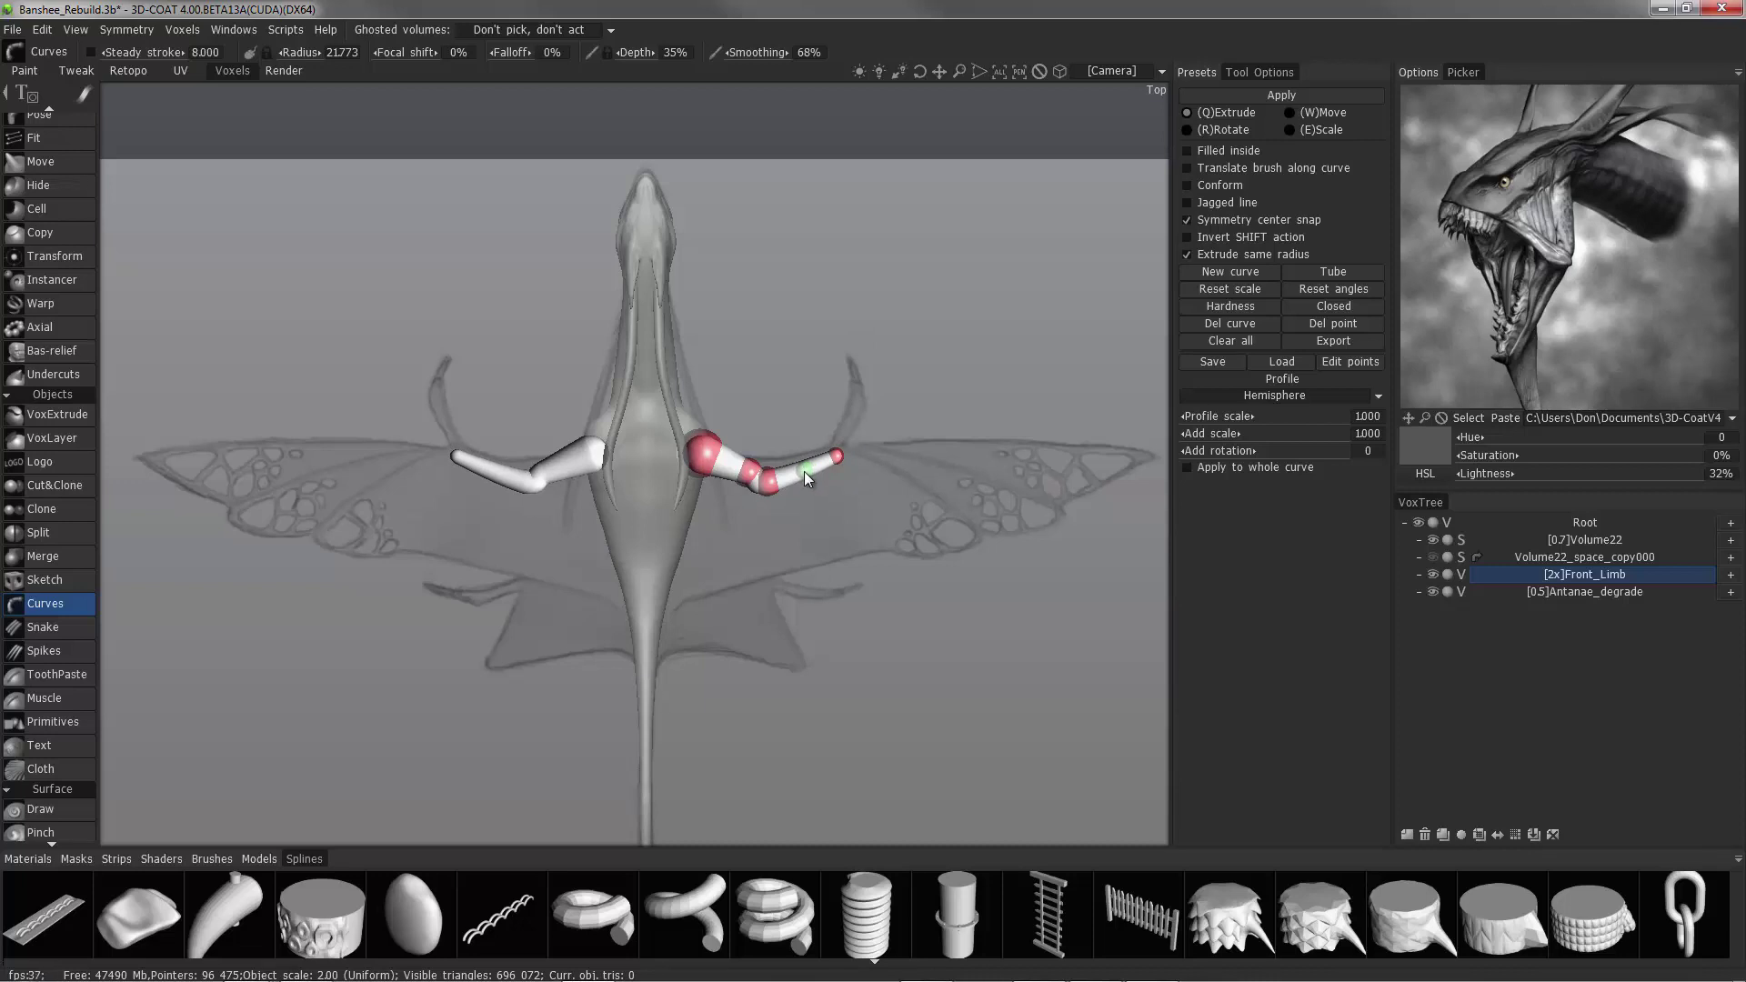
click(804, 471)
drag(754, 473, 741, 472)
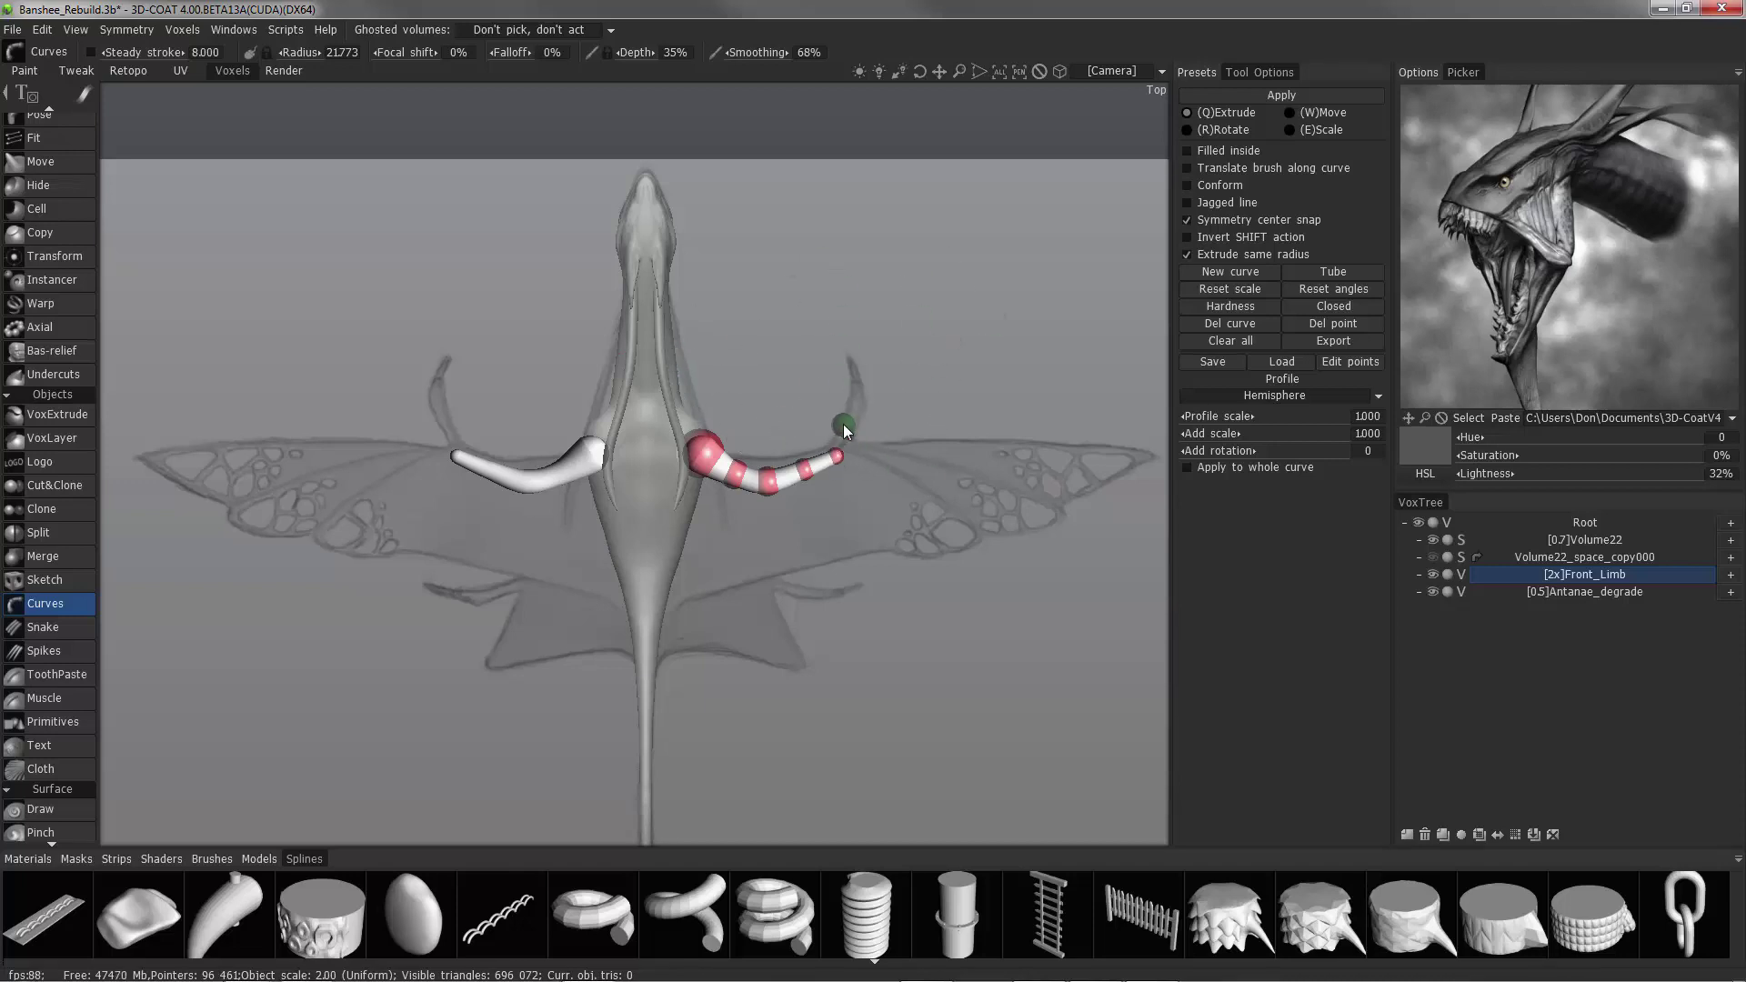
Extend the limb curve past the wrist to the base of the claw, and adjust the points around the wrist bend.
click(855, 407)
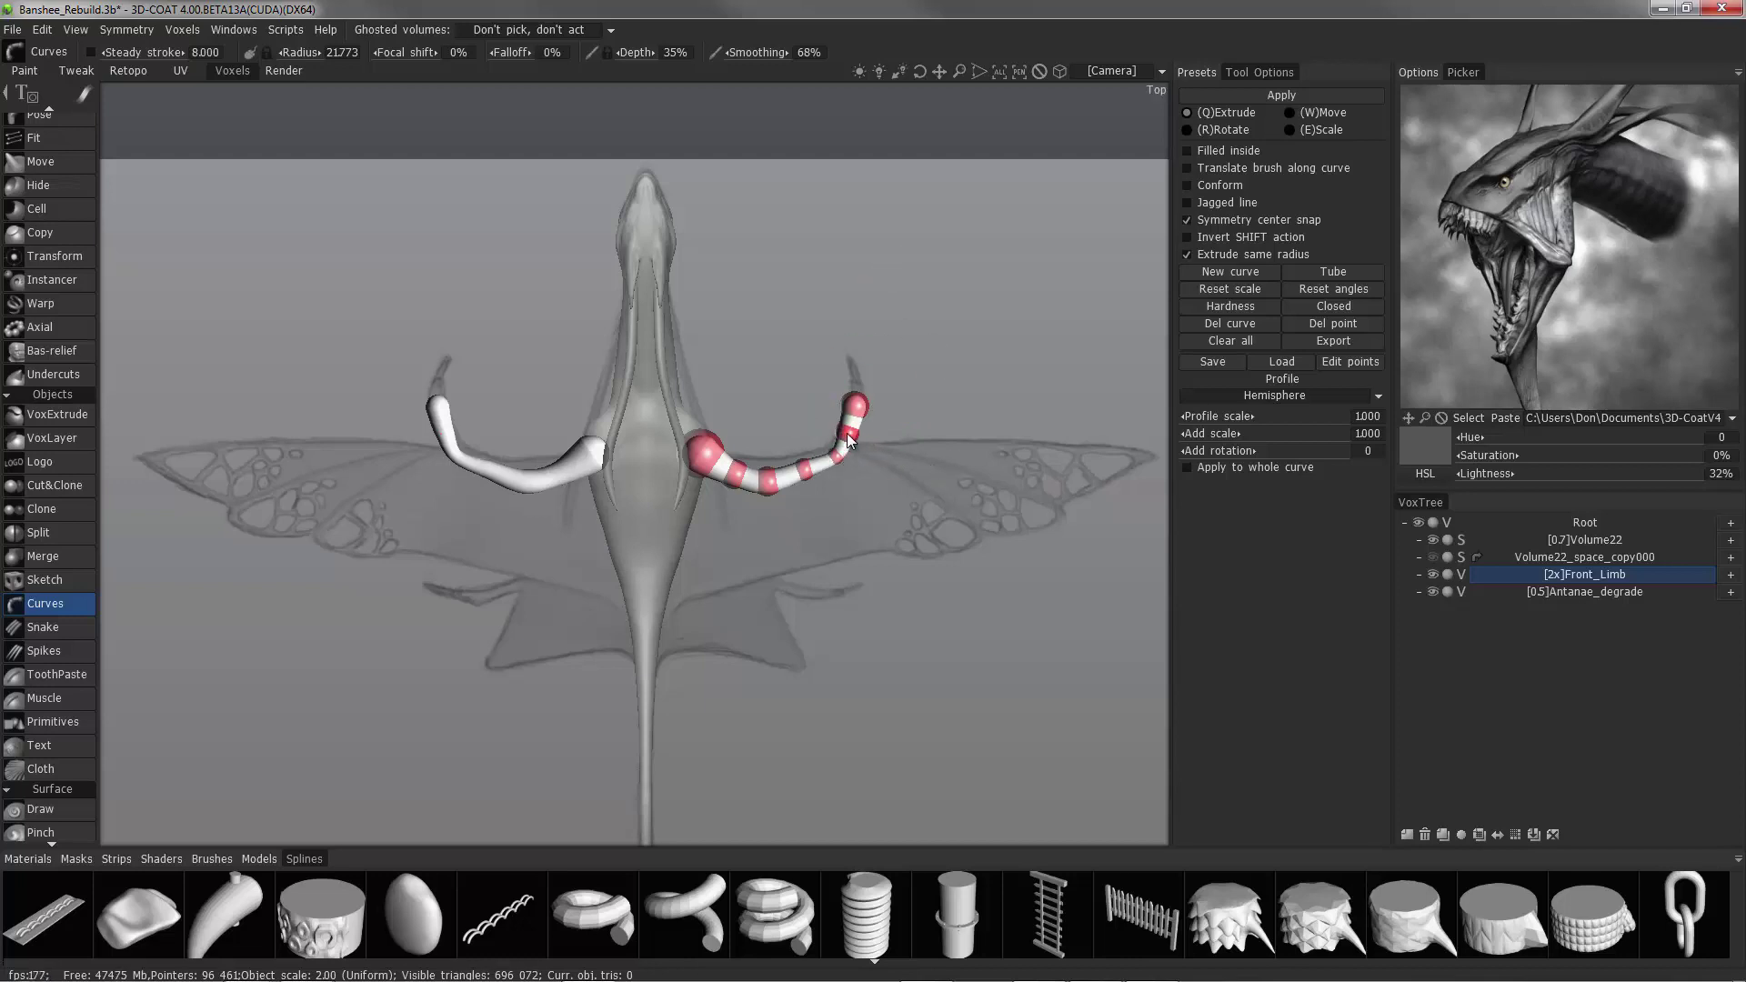
drag(847, 440, 848, 440)
click(846, 444)
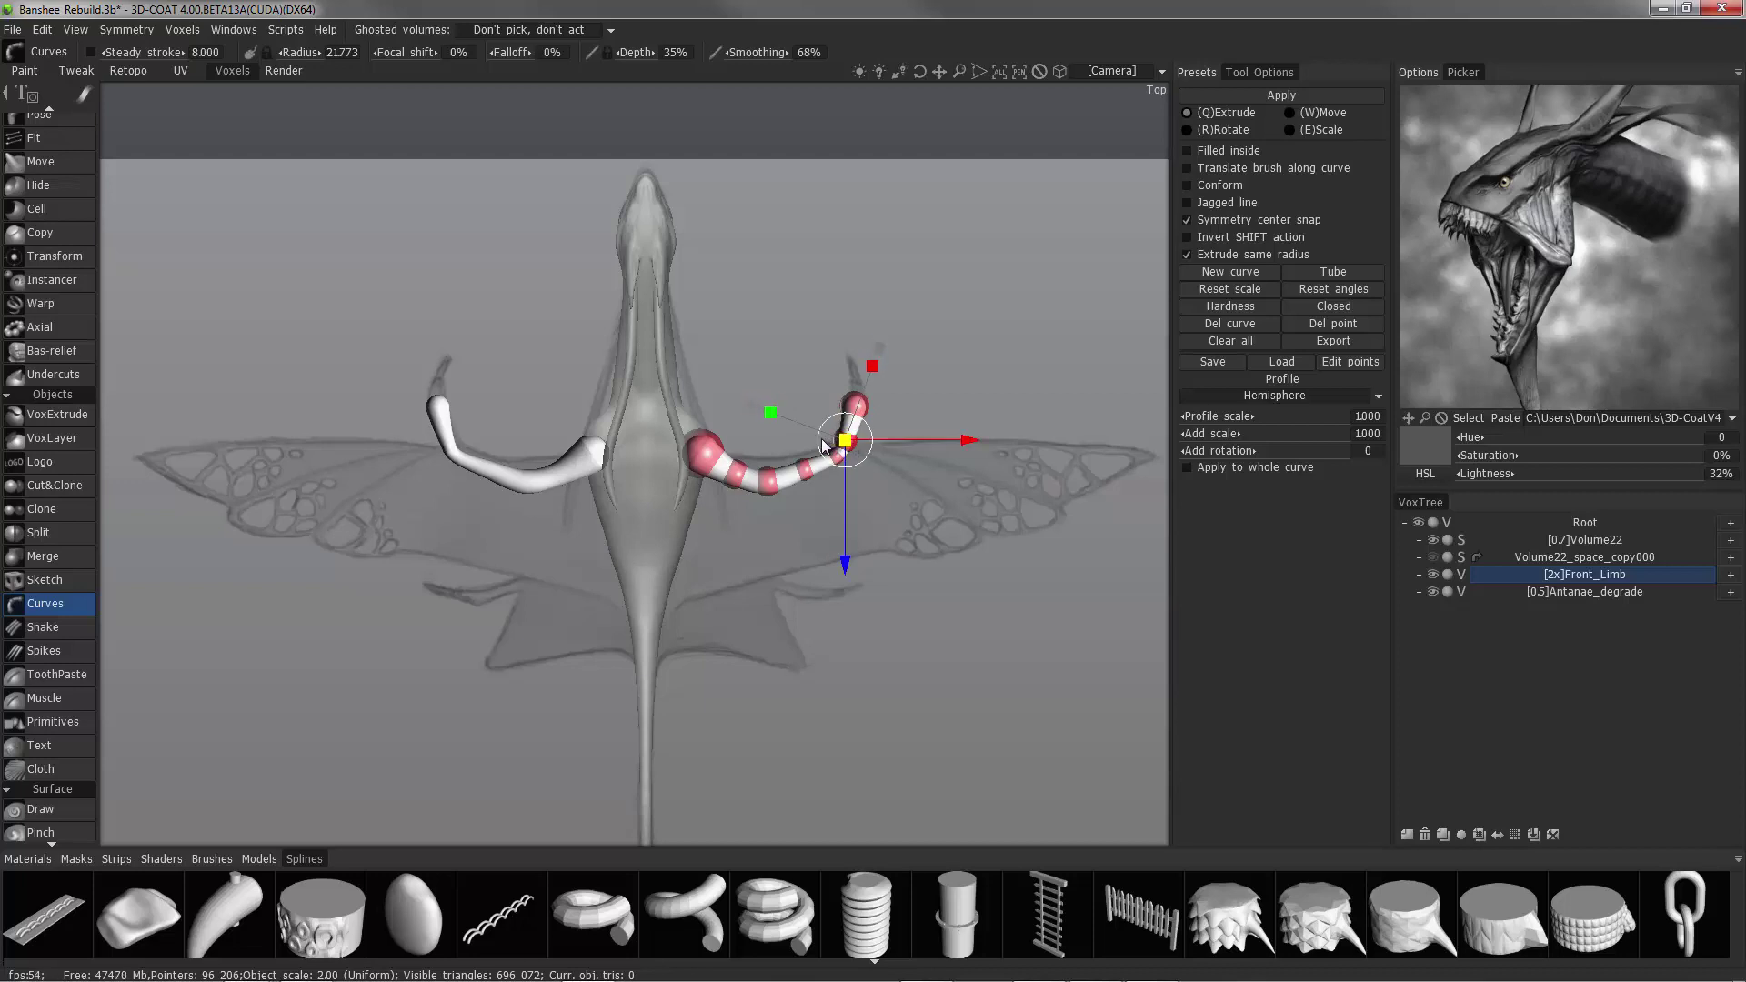
drag(846, 570, 853, 568)
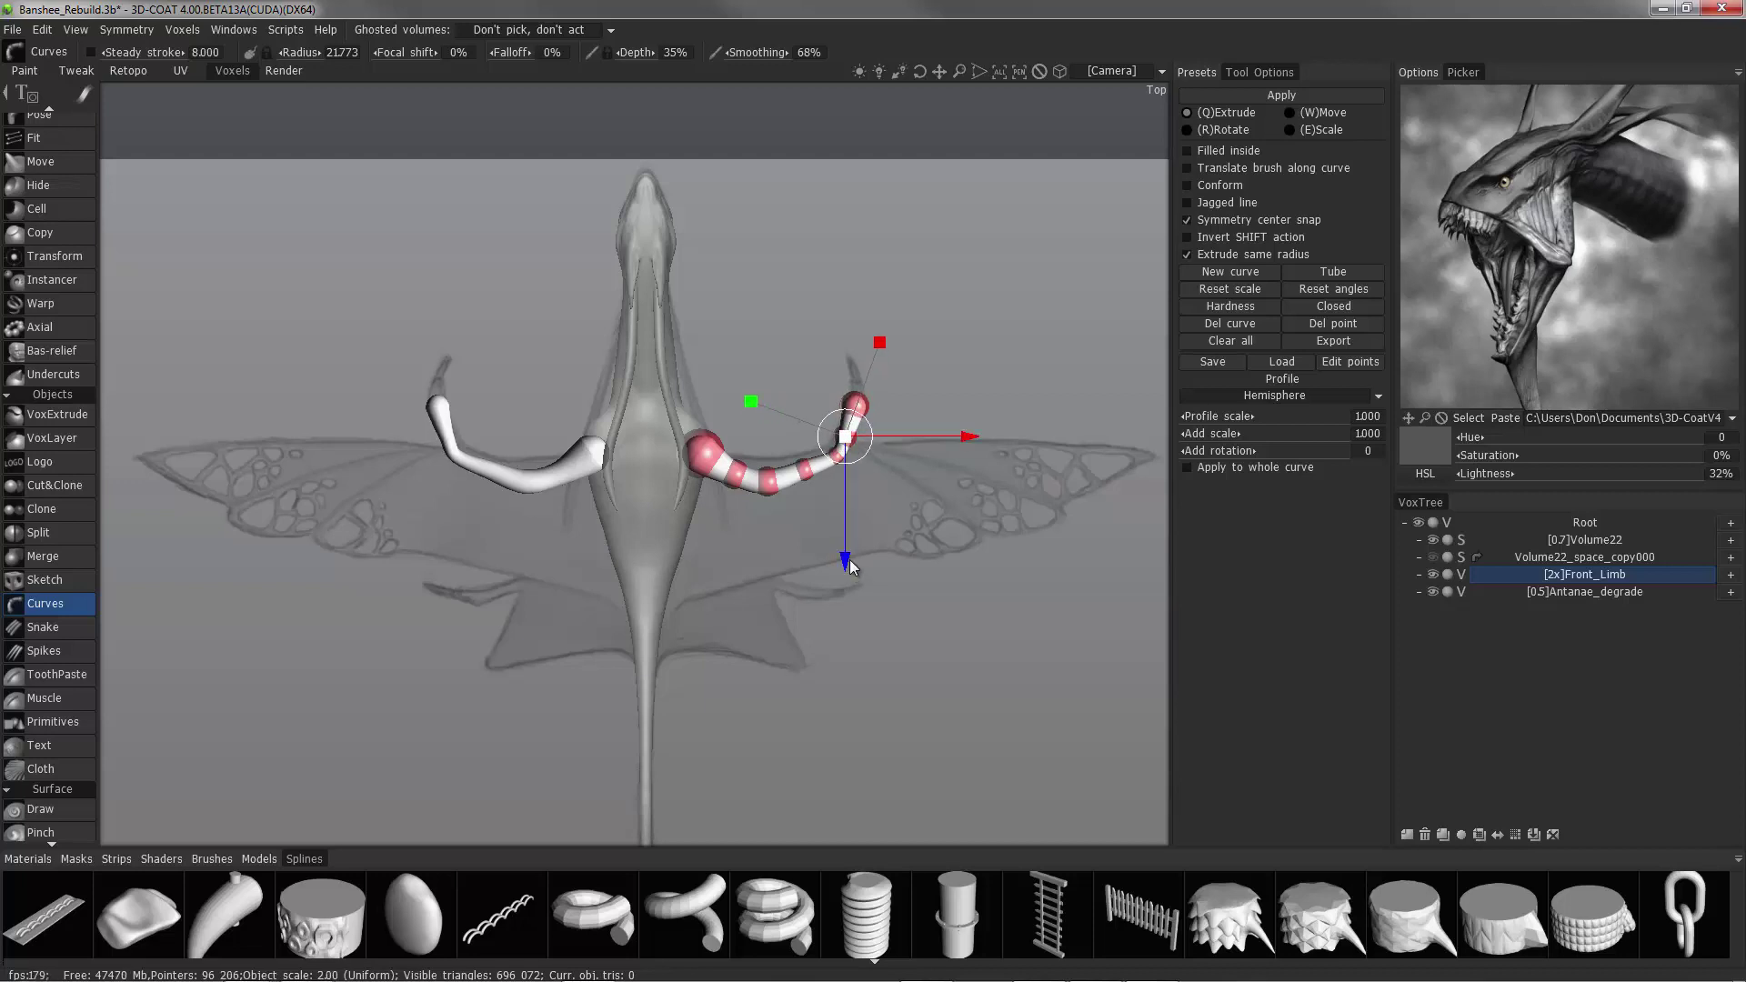
click(838, 457)
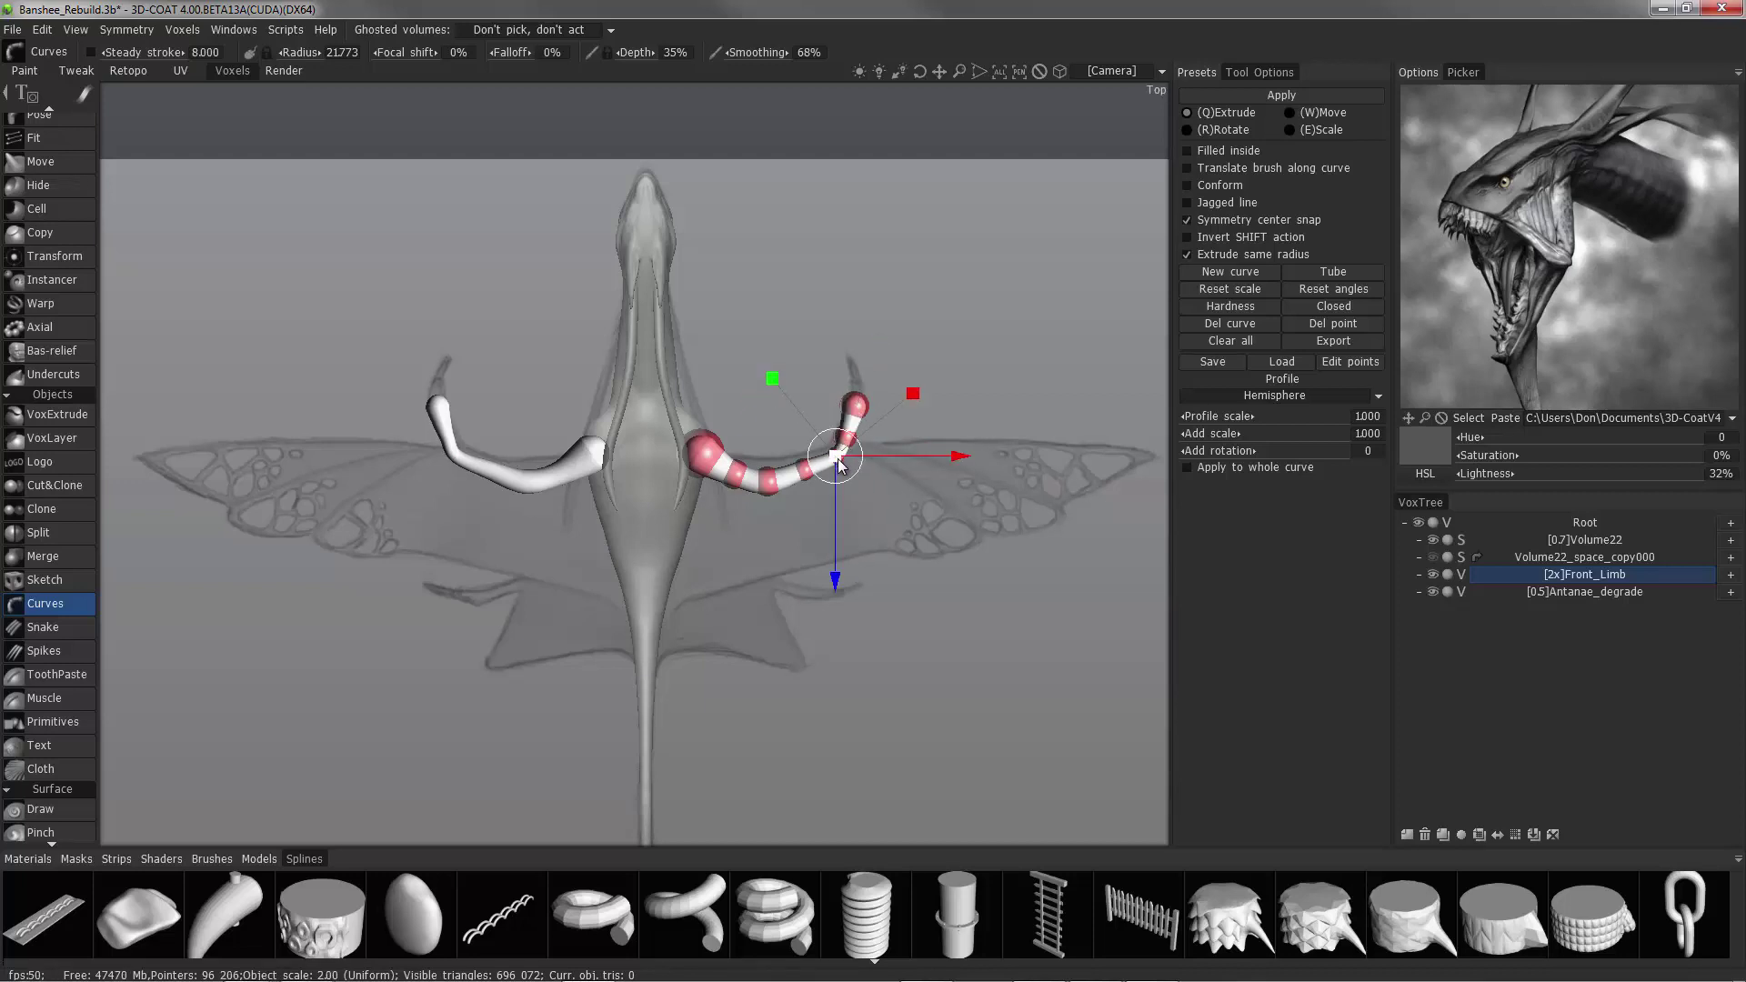
drag(838, 541, 841, 535)
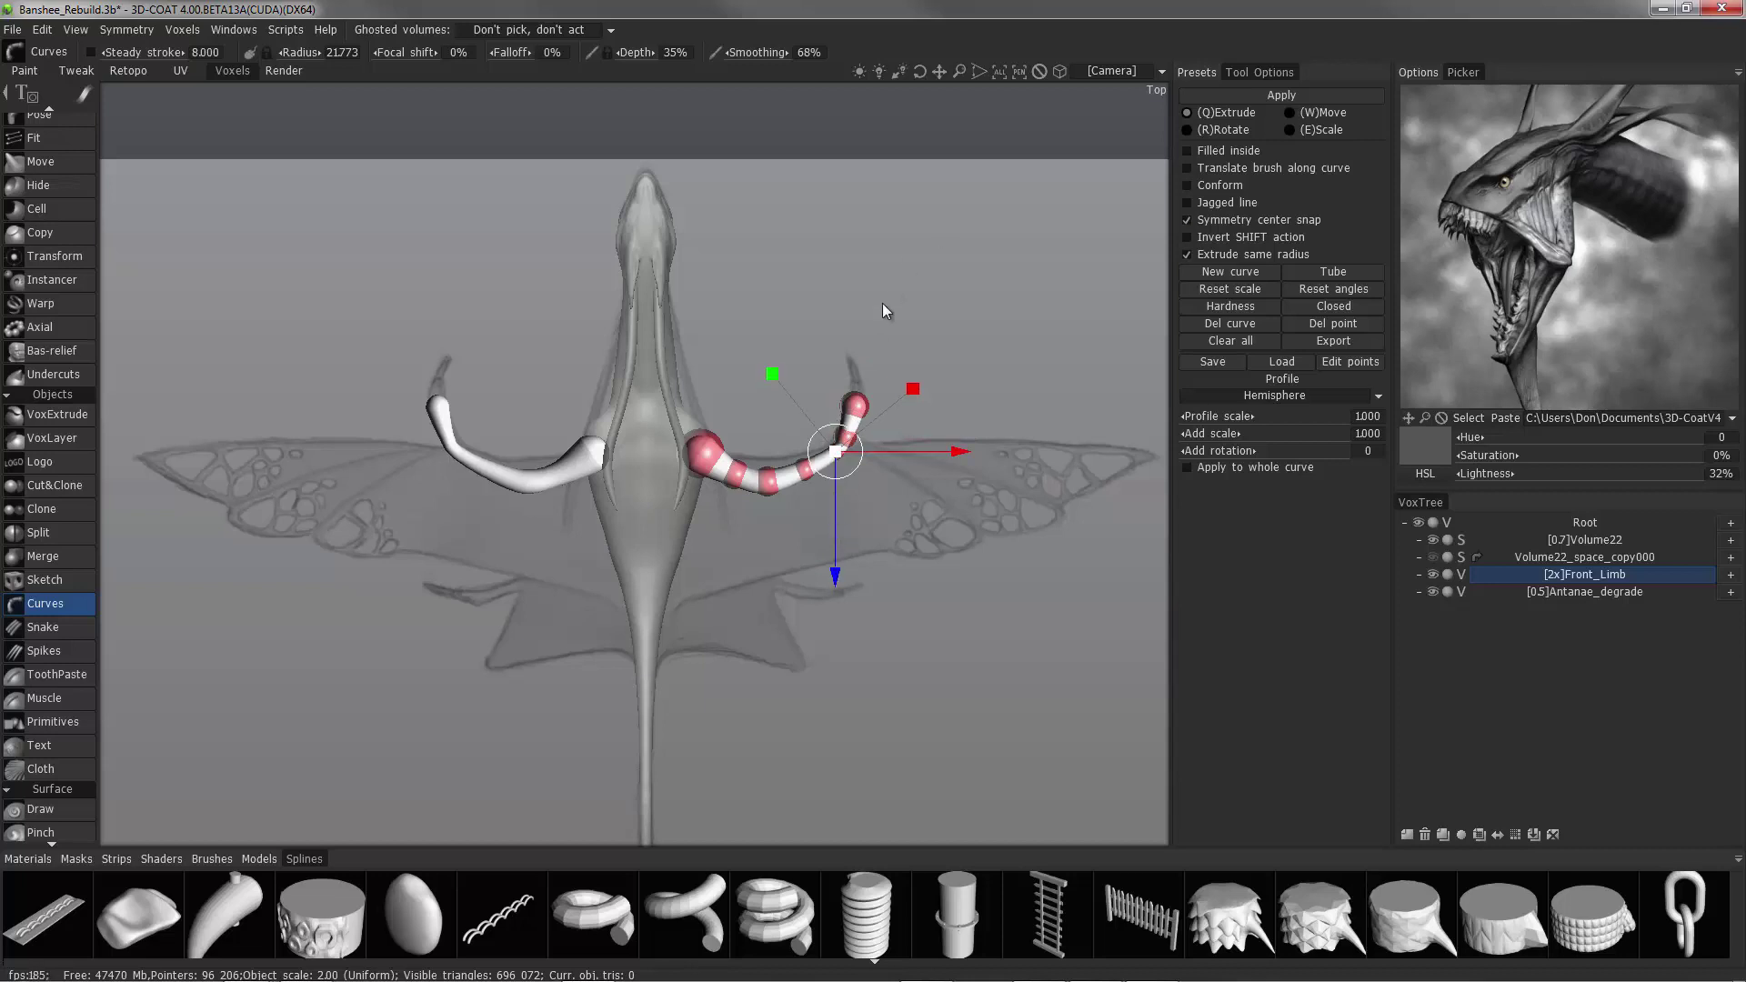
key(Escape)
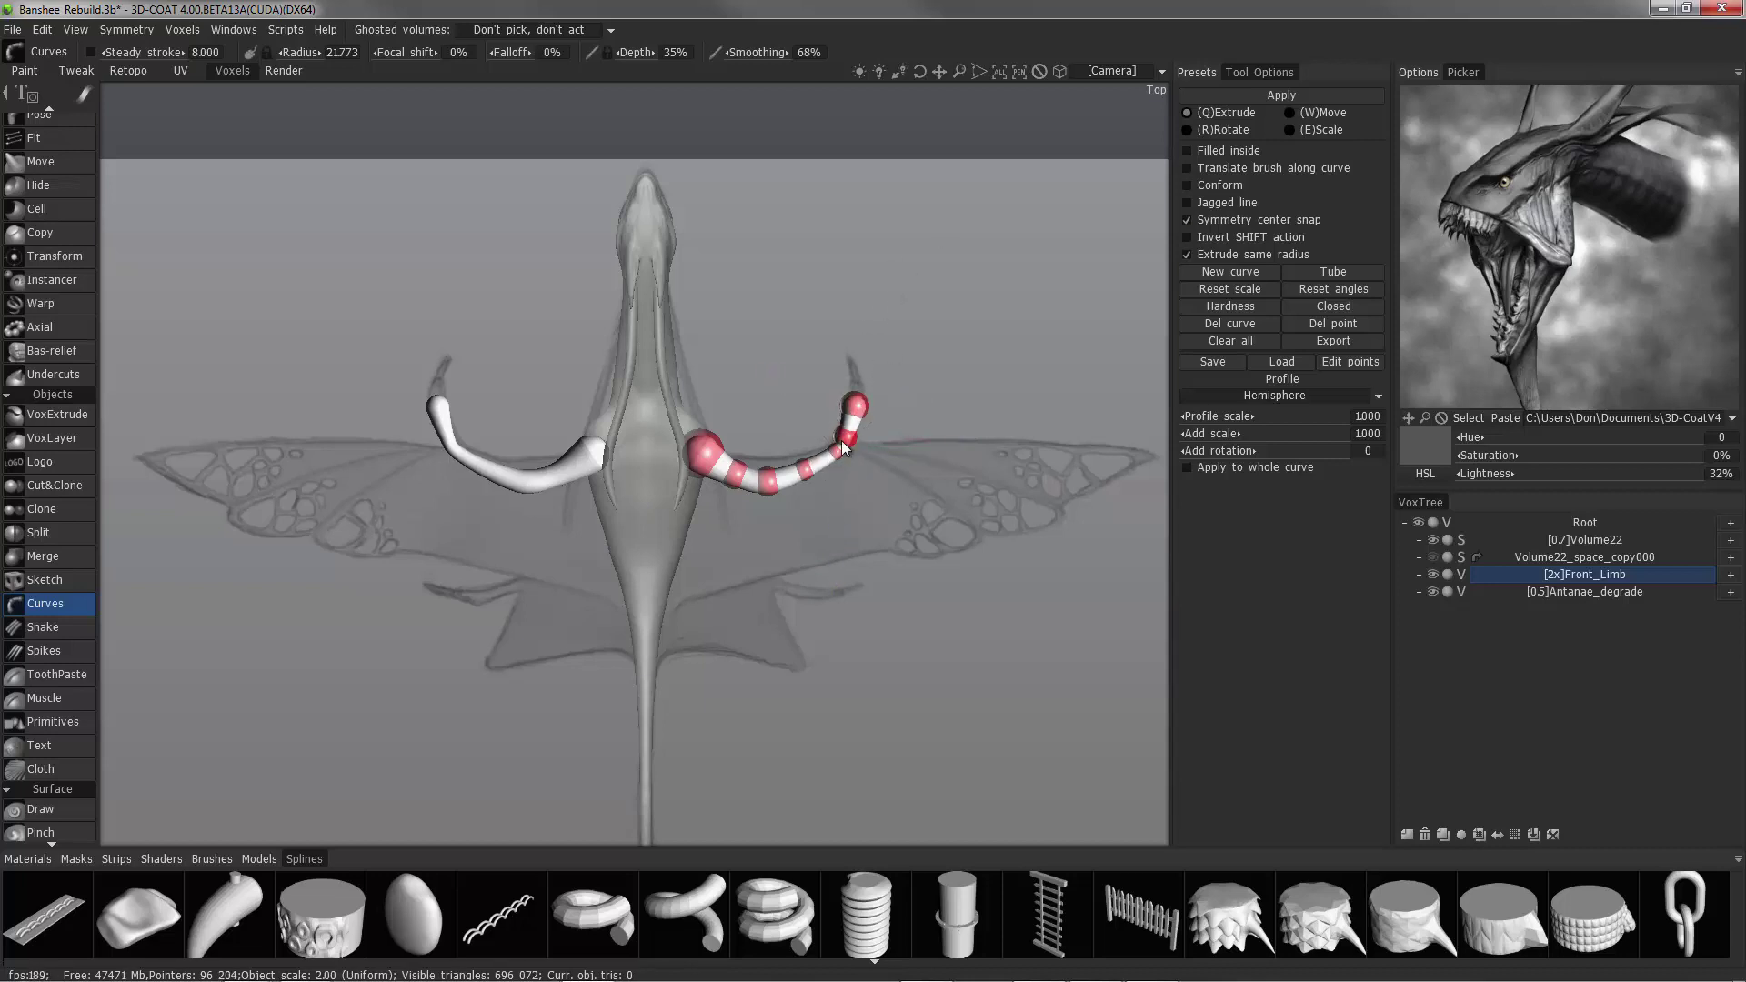
Extend the limb curve to the claw tip with radius 7.306, insert a point midway along the claw, and check the forearm points.
click(849, 357)
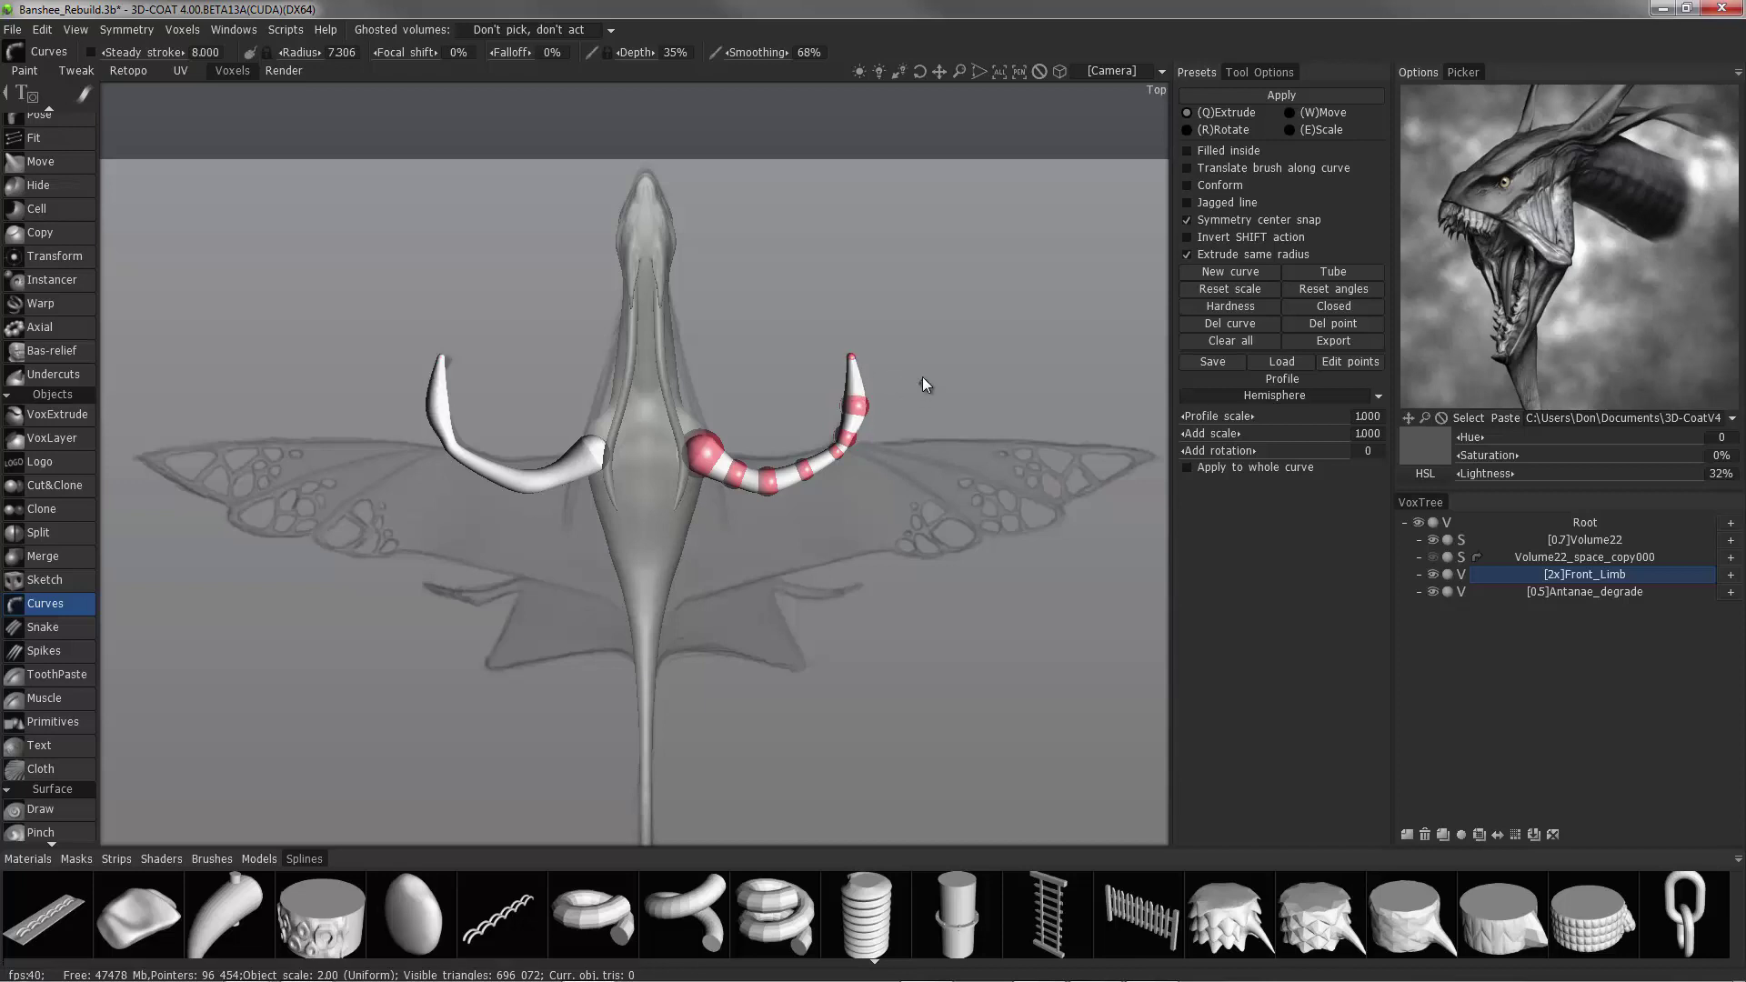
click(854, 382)
mouse_move(854, 382)
mouse_down()
mouse_move(833, 384)
mouse_move(853, 382)
mouse_up()
drag(854, 502, 854, 505)
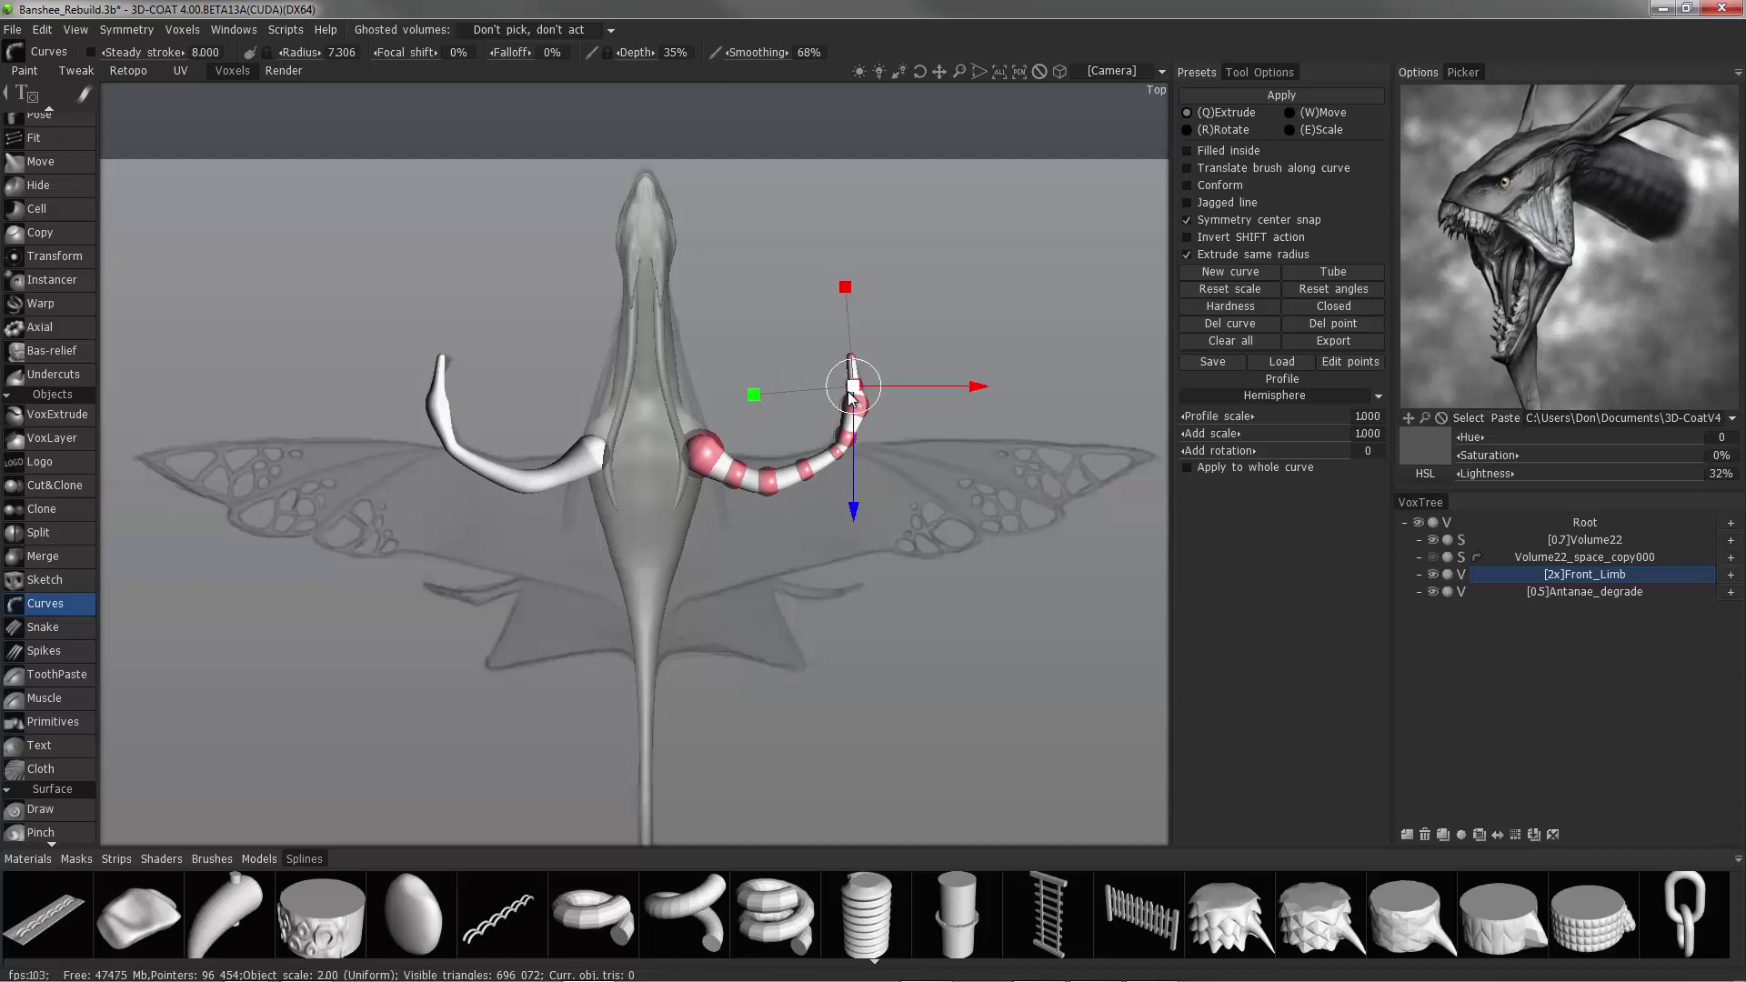
key(Escape)
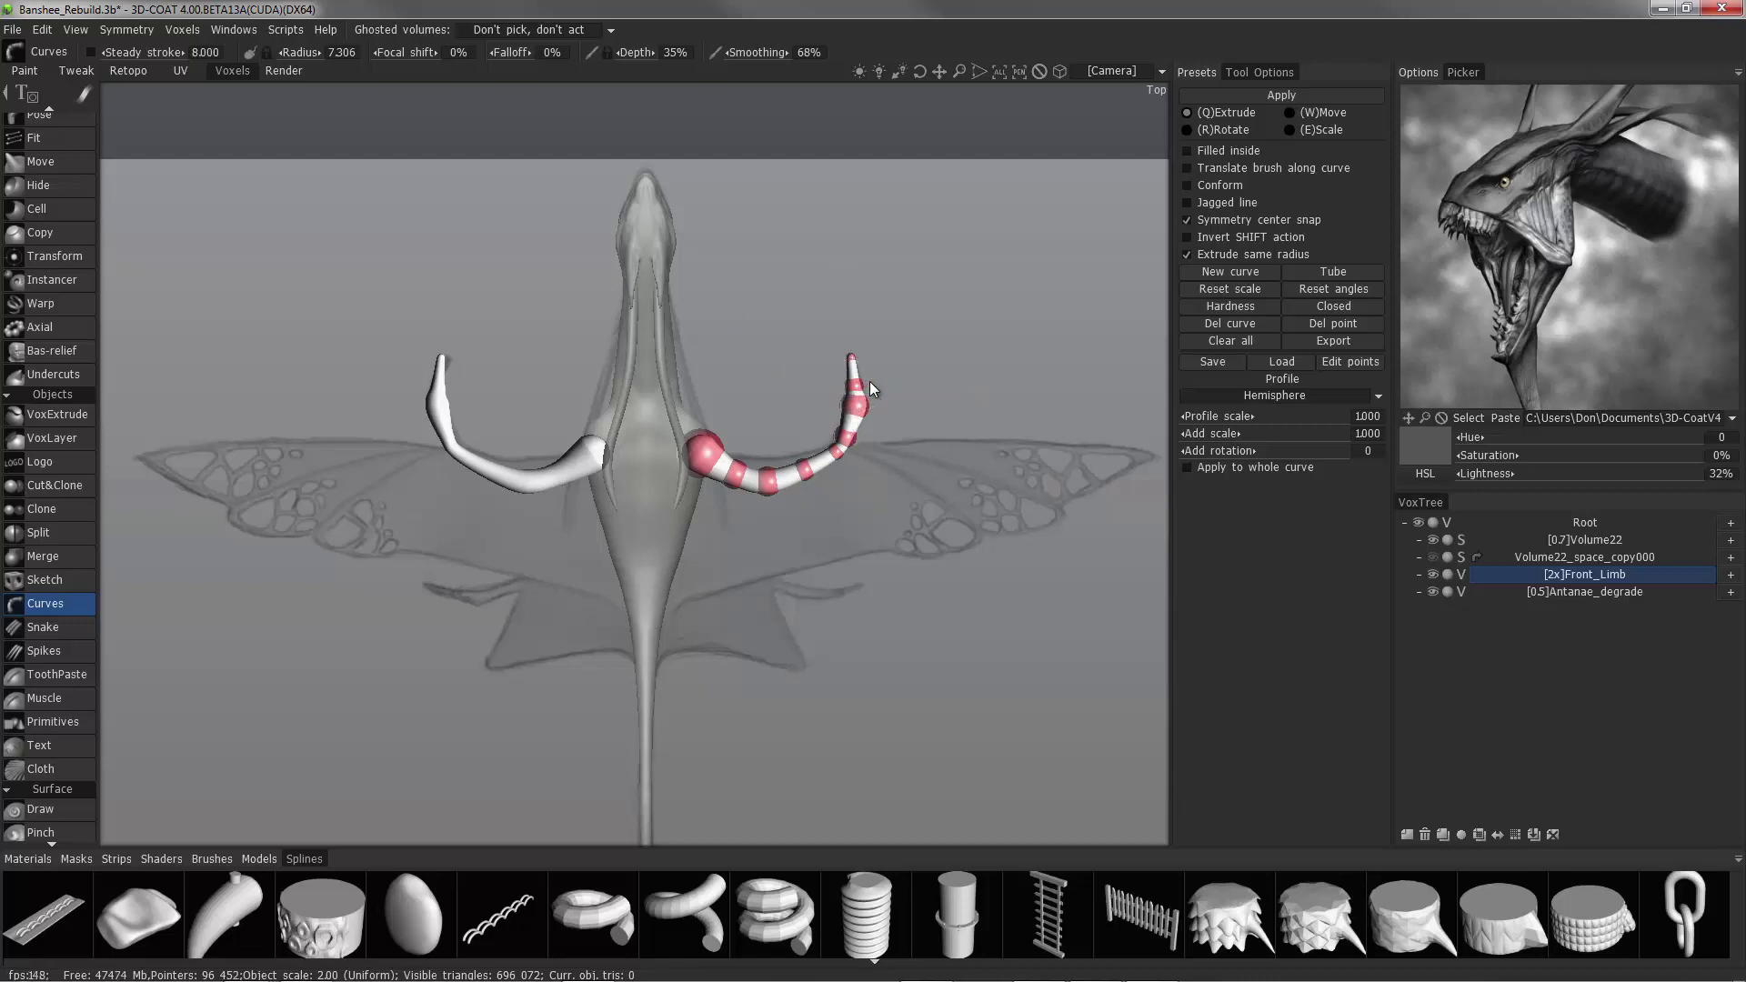
click(856, 389)
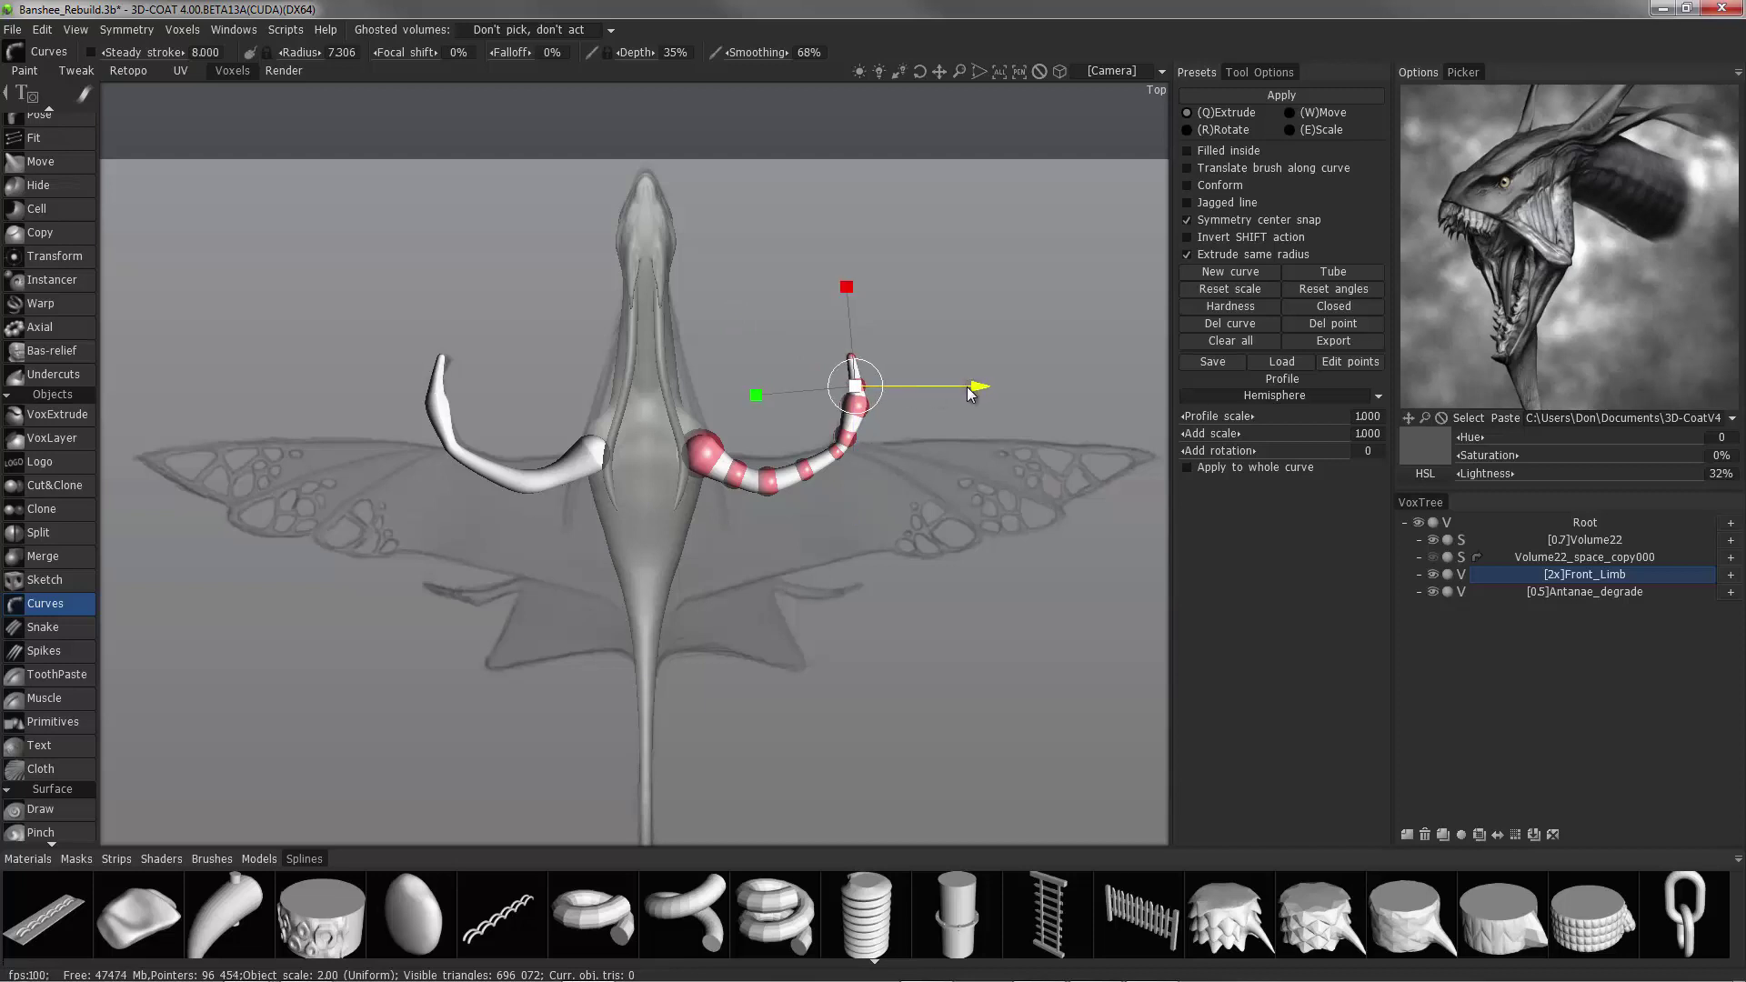
click(806, 469)
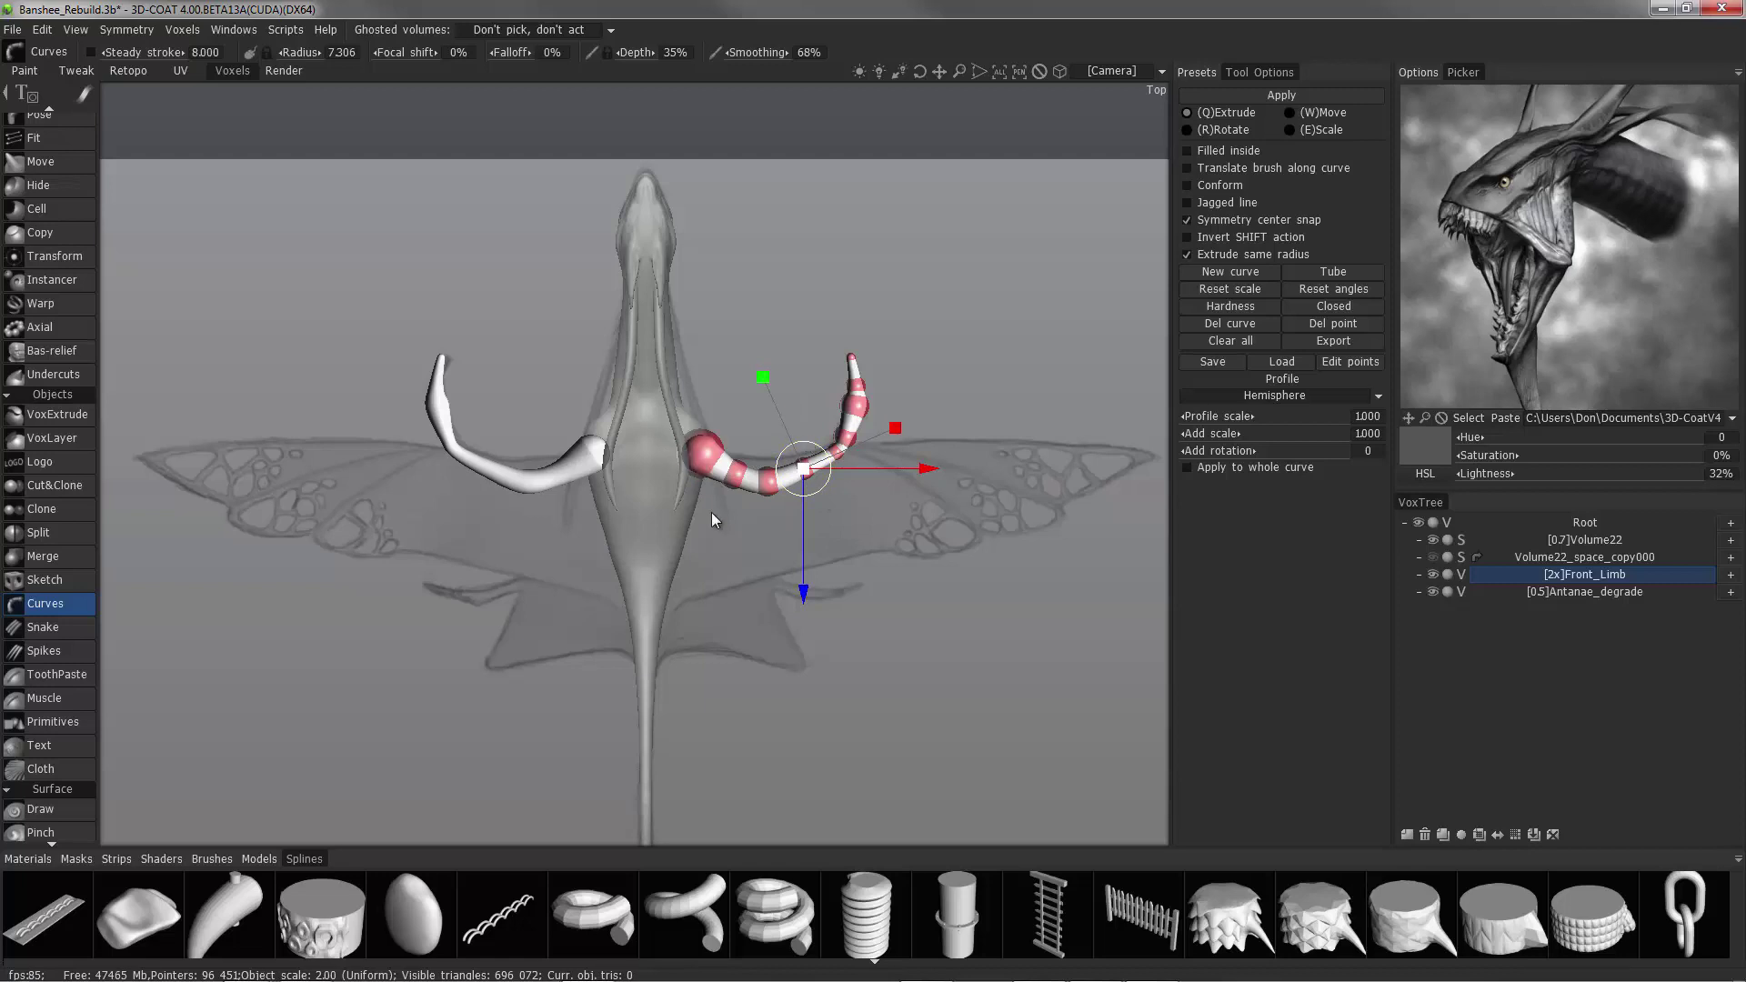
click(768, 482)
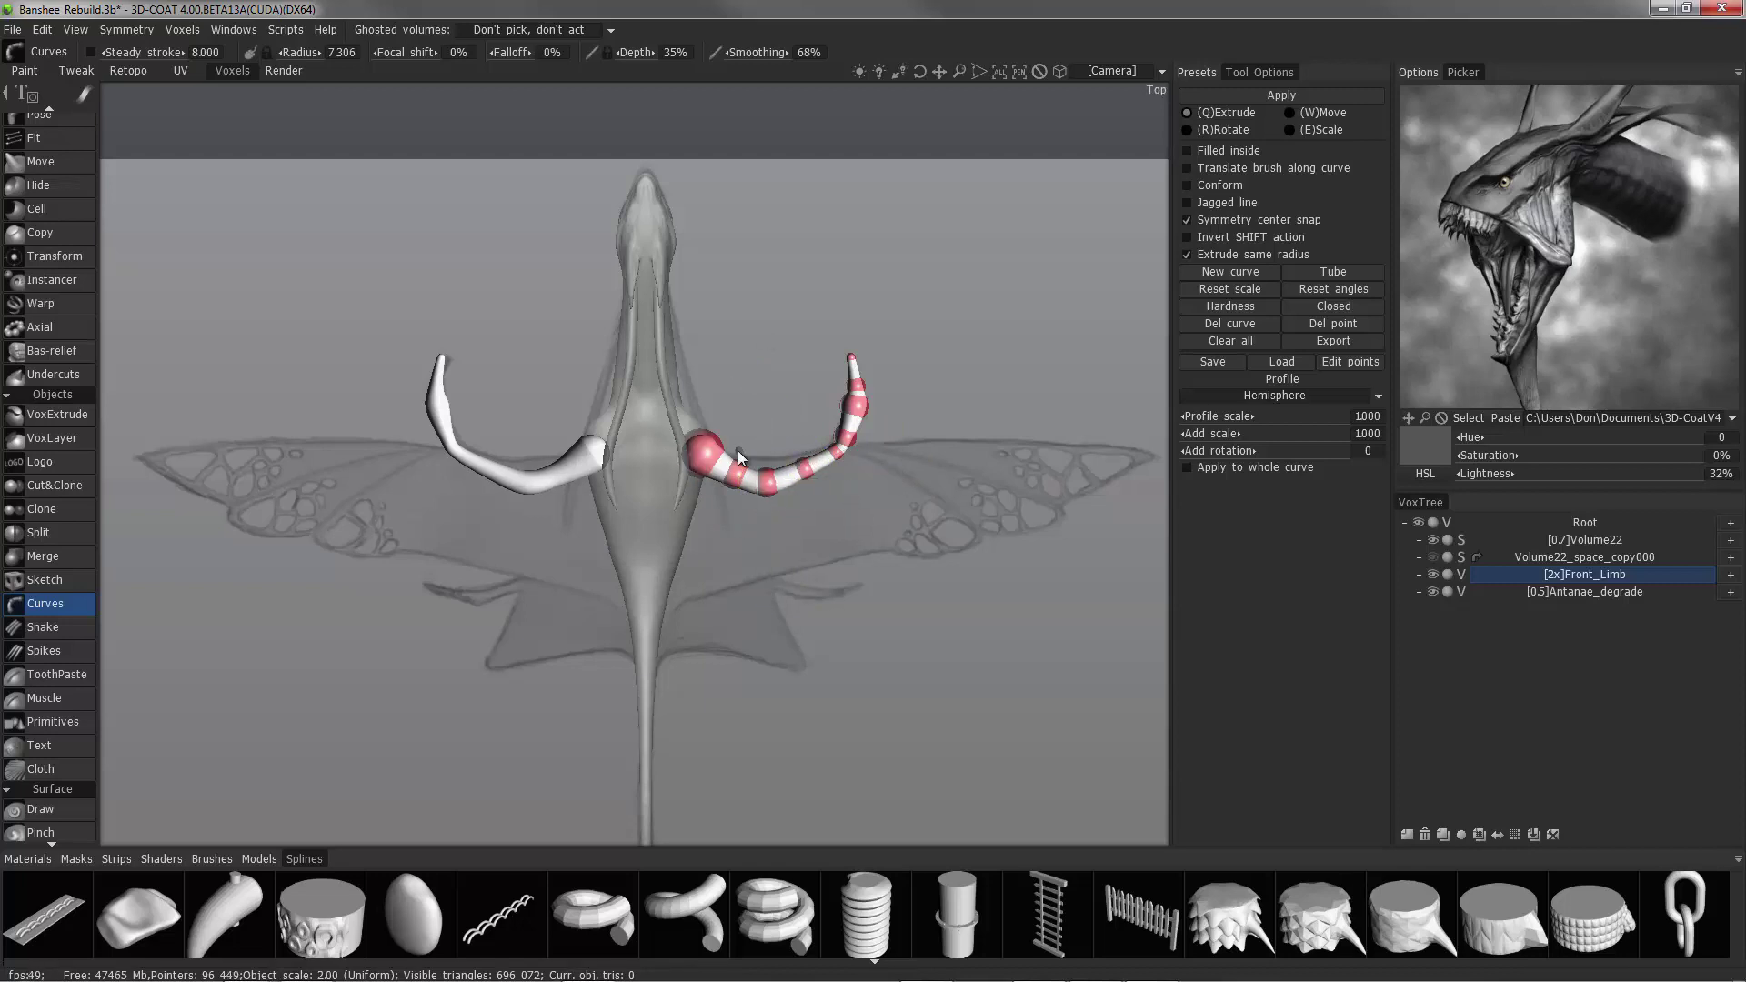
Select the limb curve's shoulder point, view the model in the Back view, and set up rotation for the whole curve.
click(702, 453)
drag(728, 455, 723, 455)
key(KP_2)
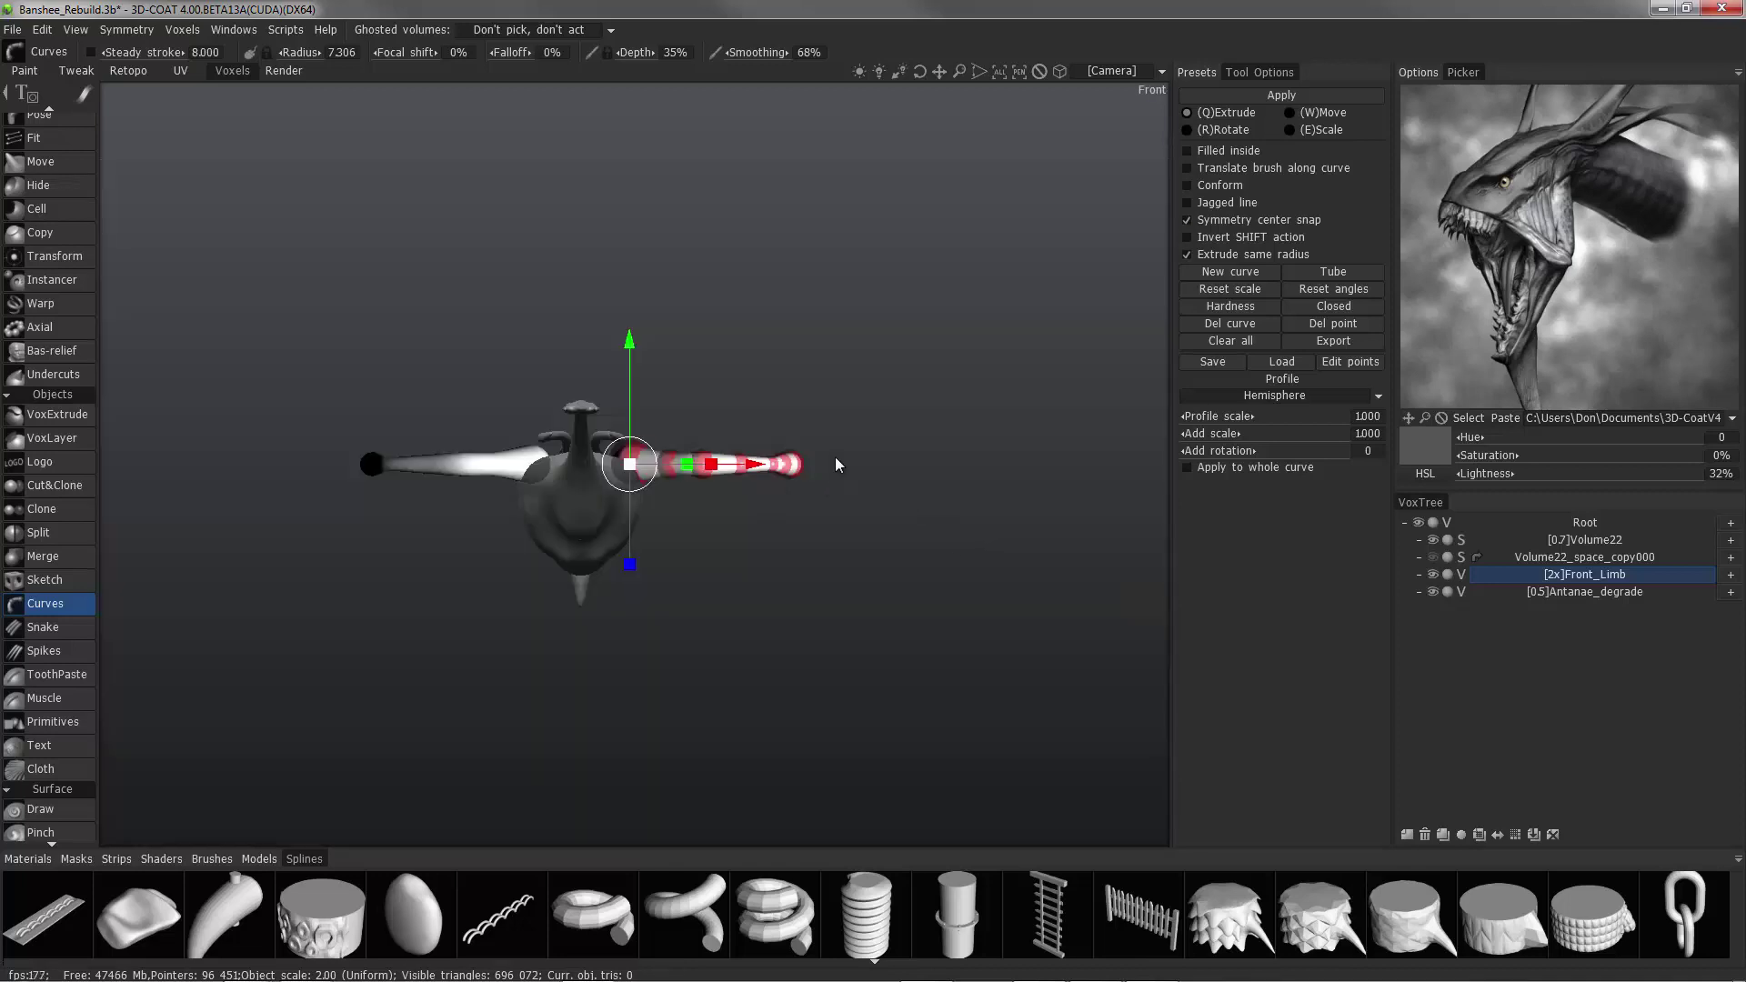
key(ctrl+KP_1)
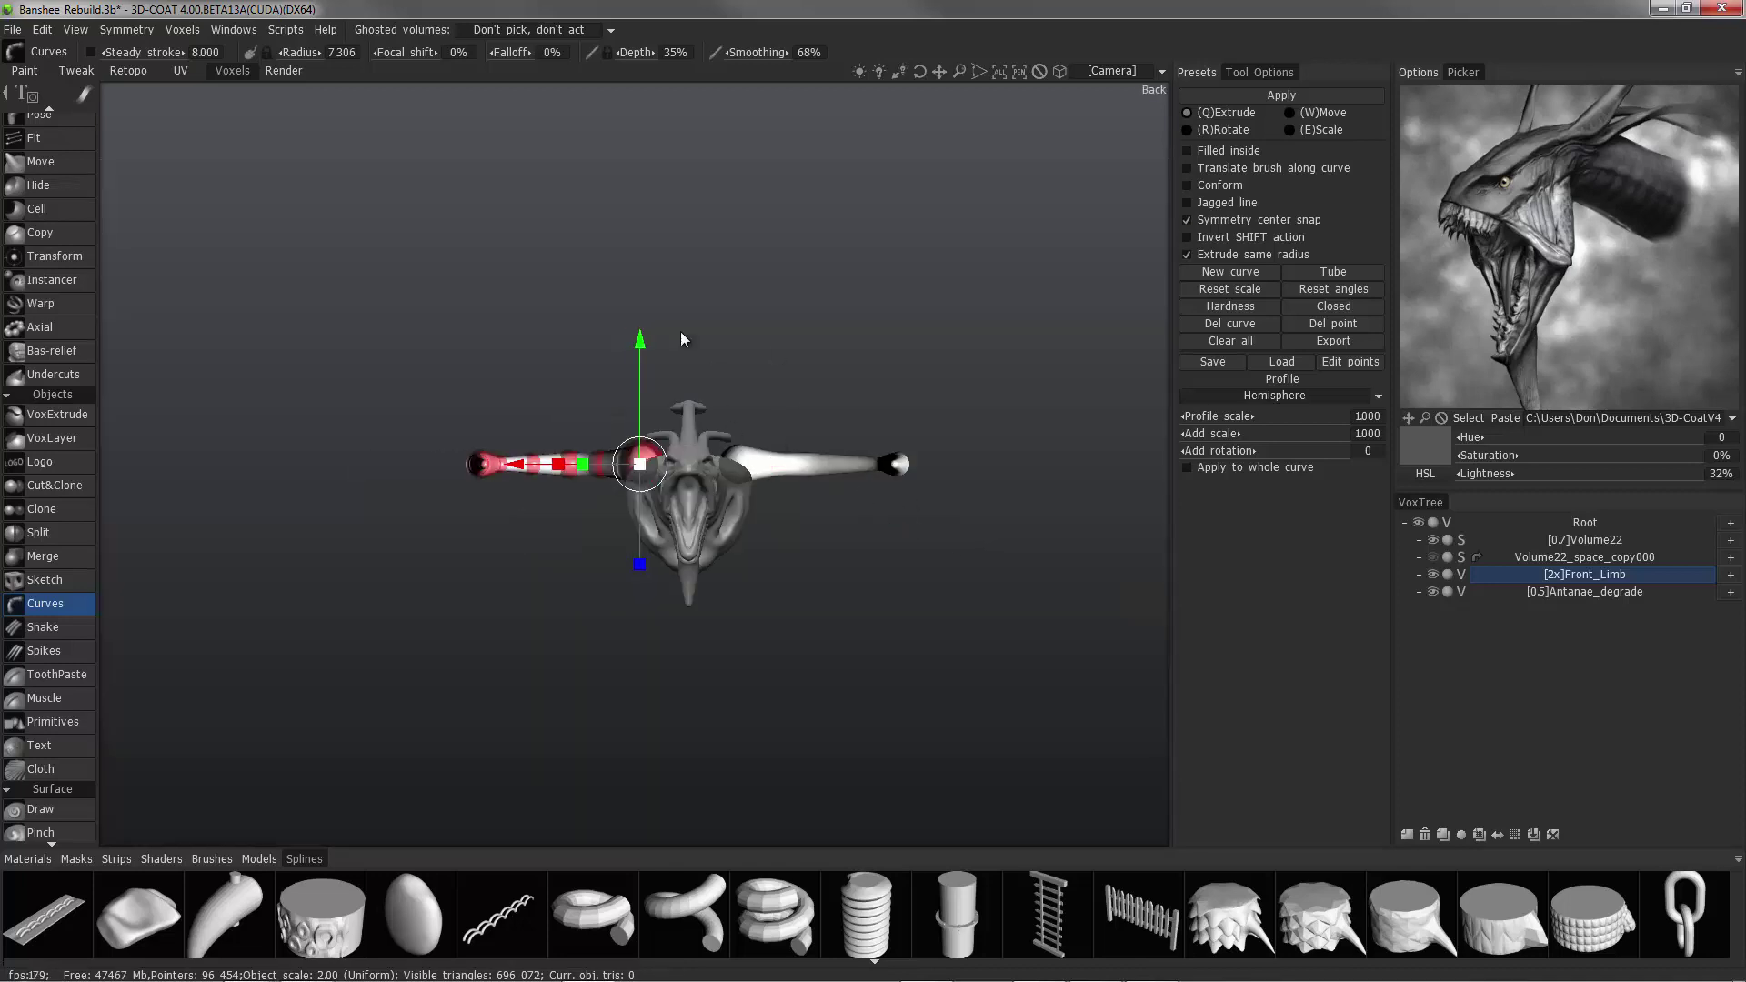
scroll(684, 338, up, 4)
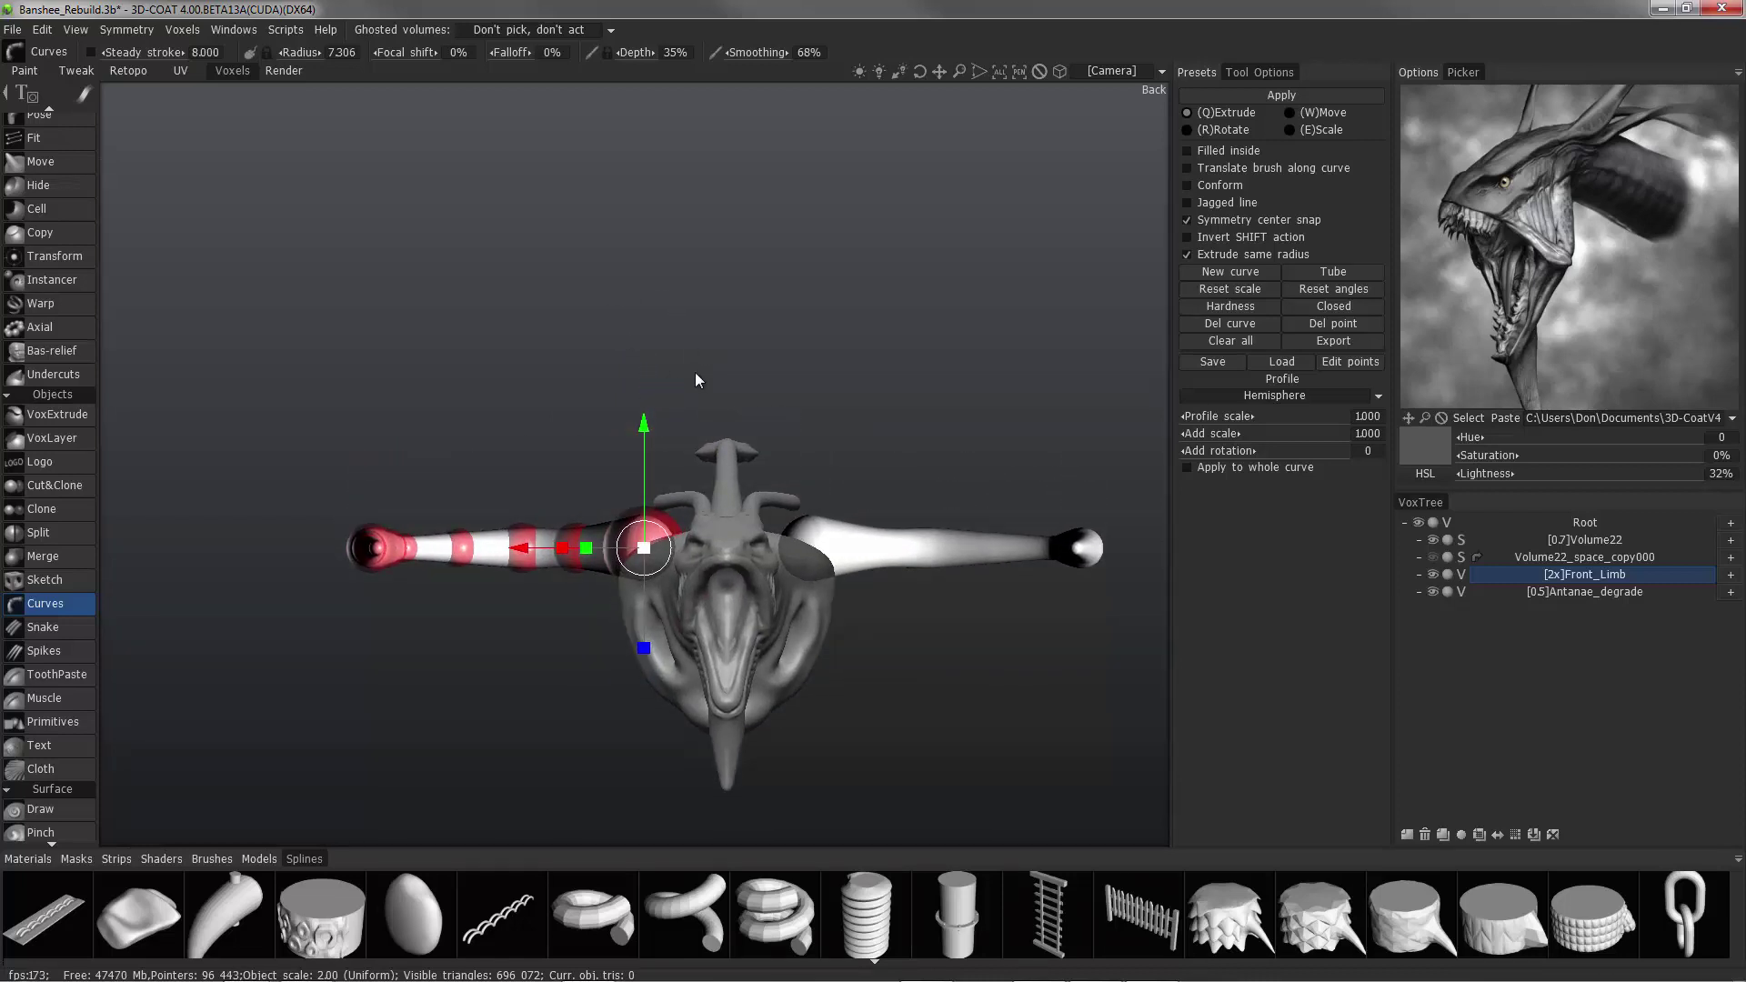
middle_drag(879, 720, 820, 566)
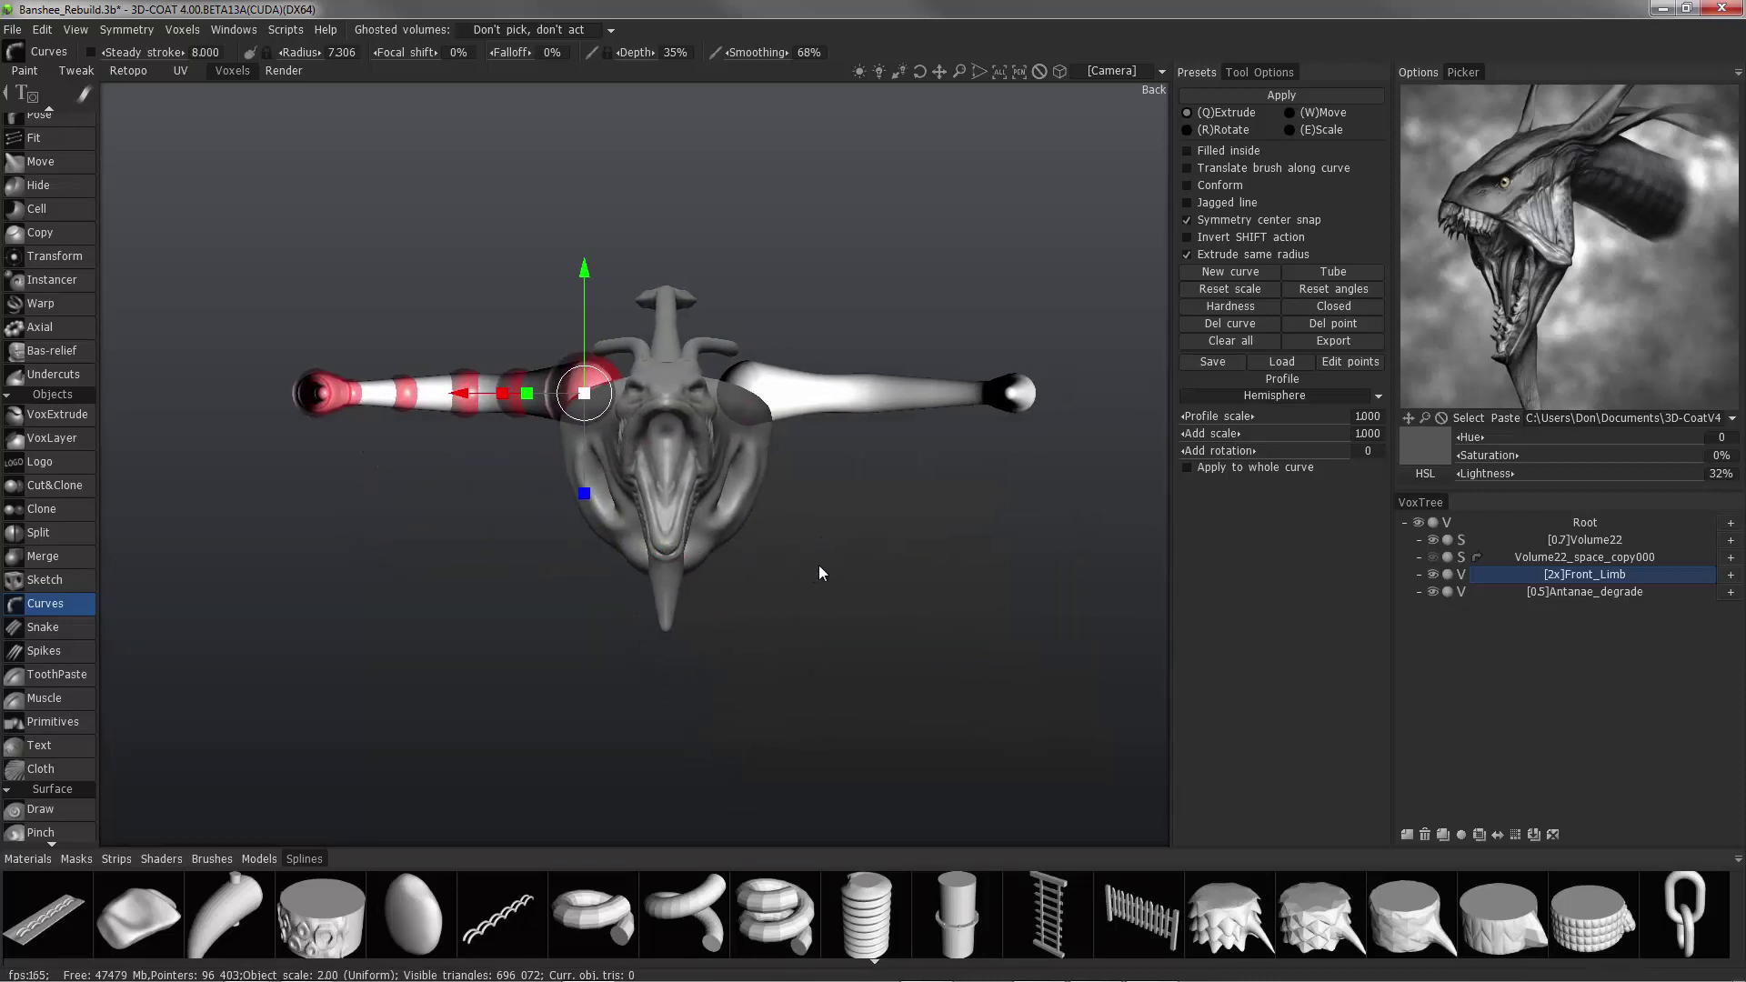
middle_drag(535, 486, 529, 484)
key(r)
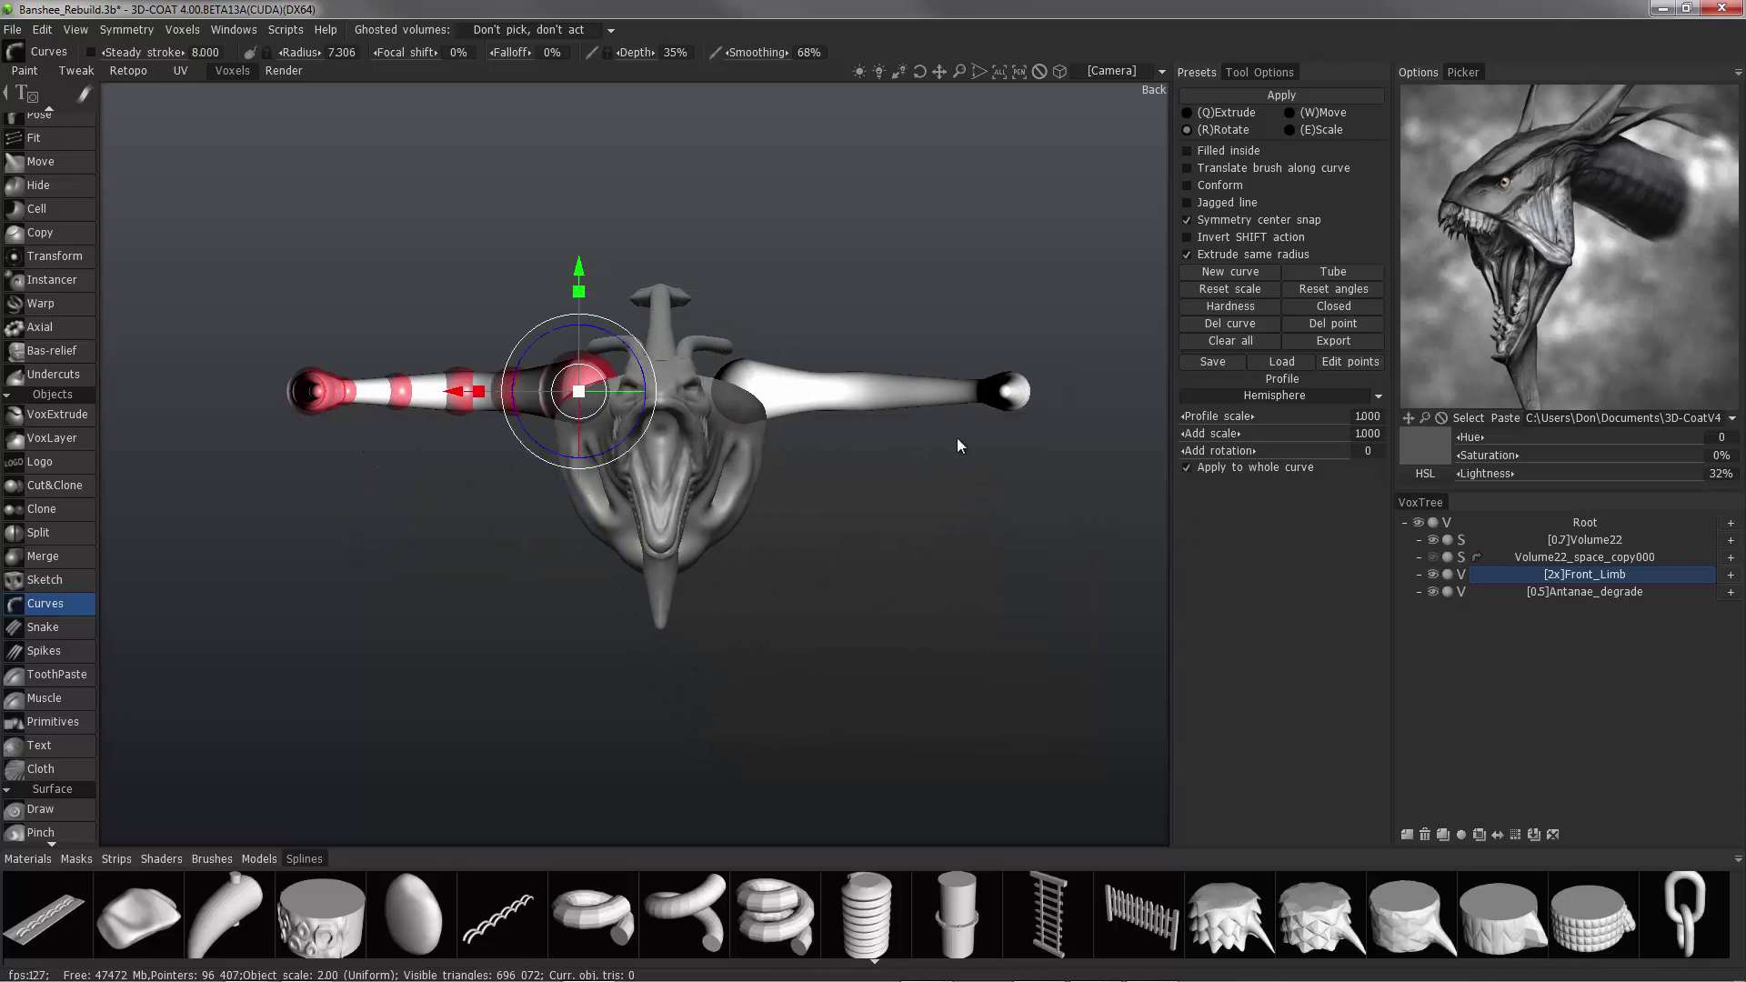
Try to lower the whole limb curve and tilt it downward from the shoulder, and undo the attempt.
drag(580, 273, 589, 298)
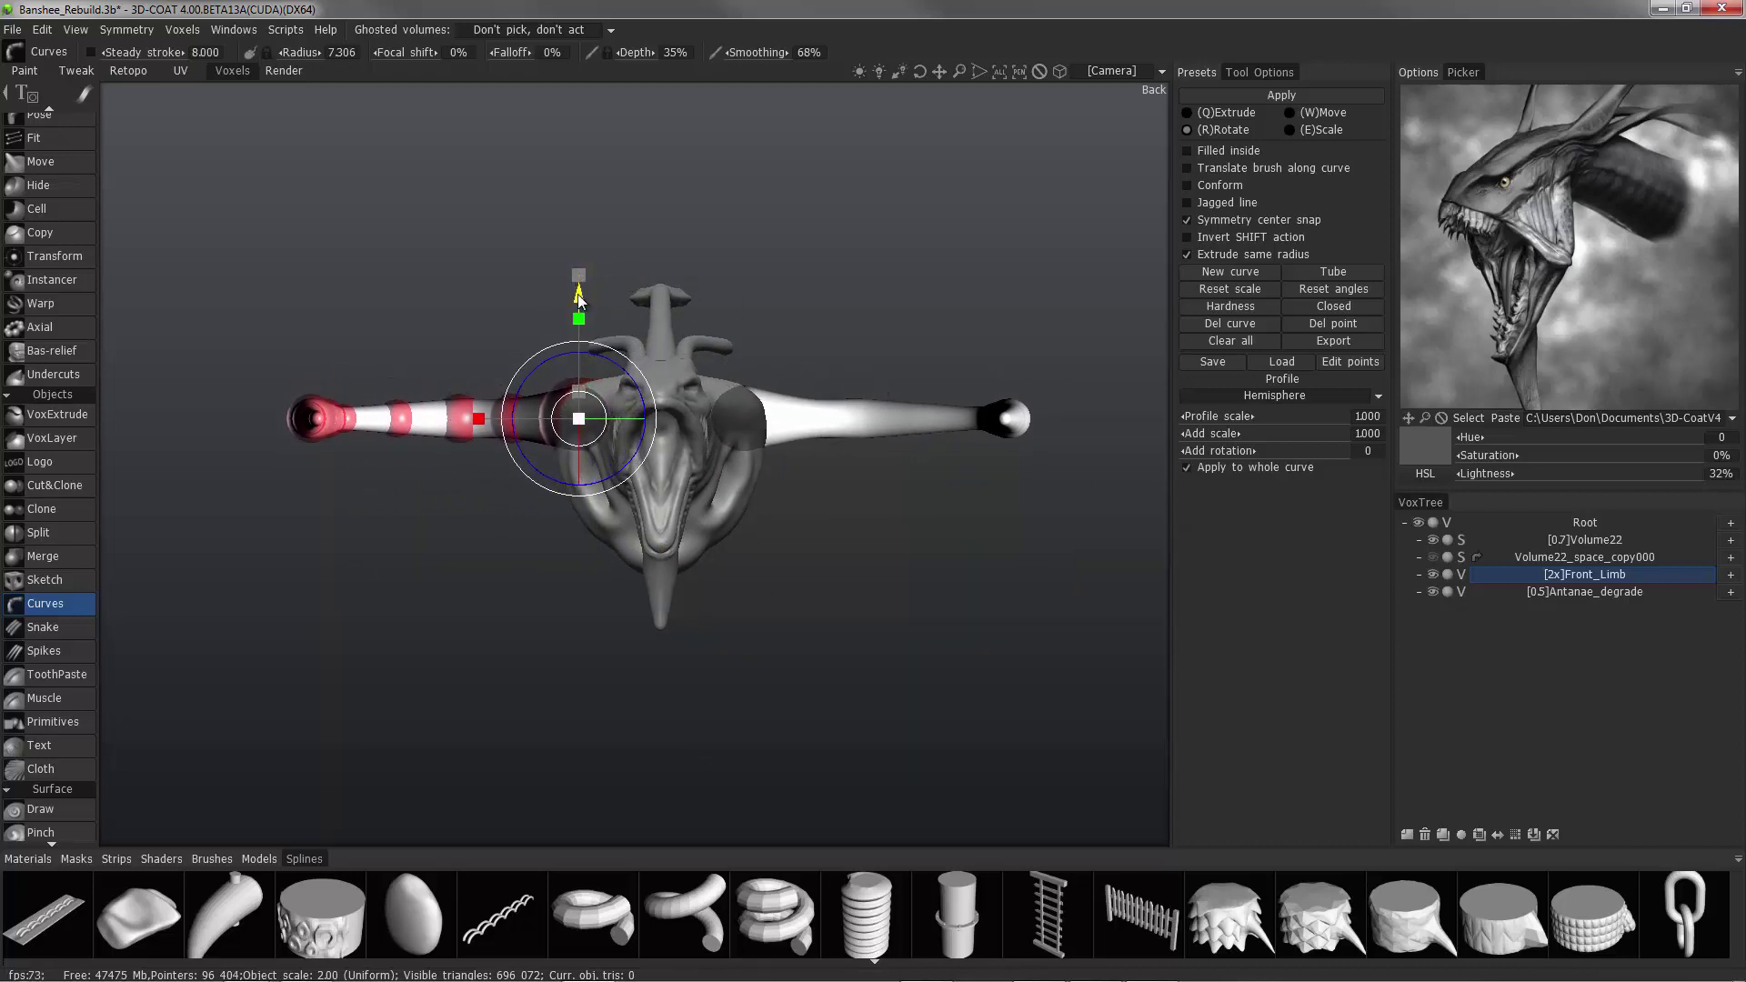
drag(561, 405, 510, 394)
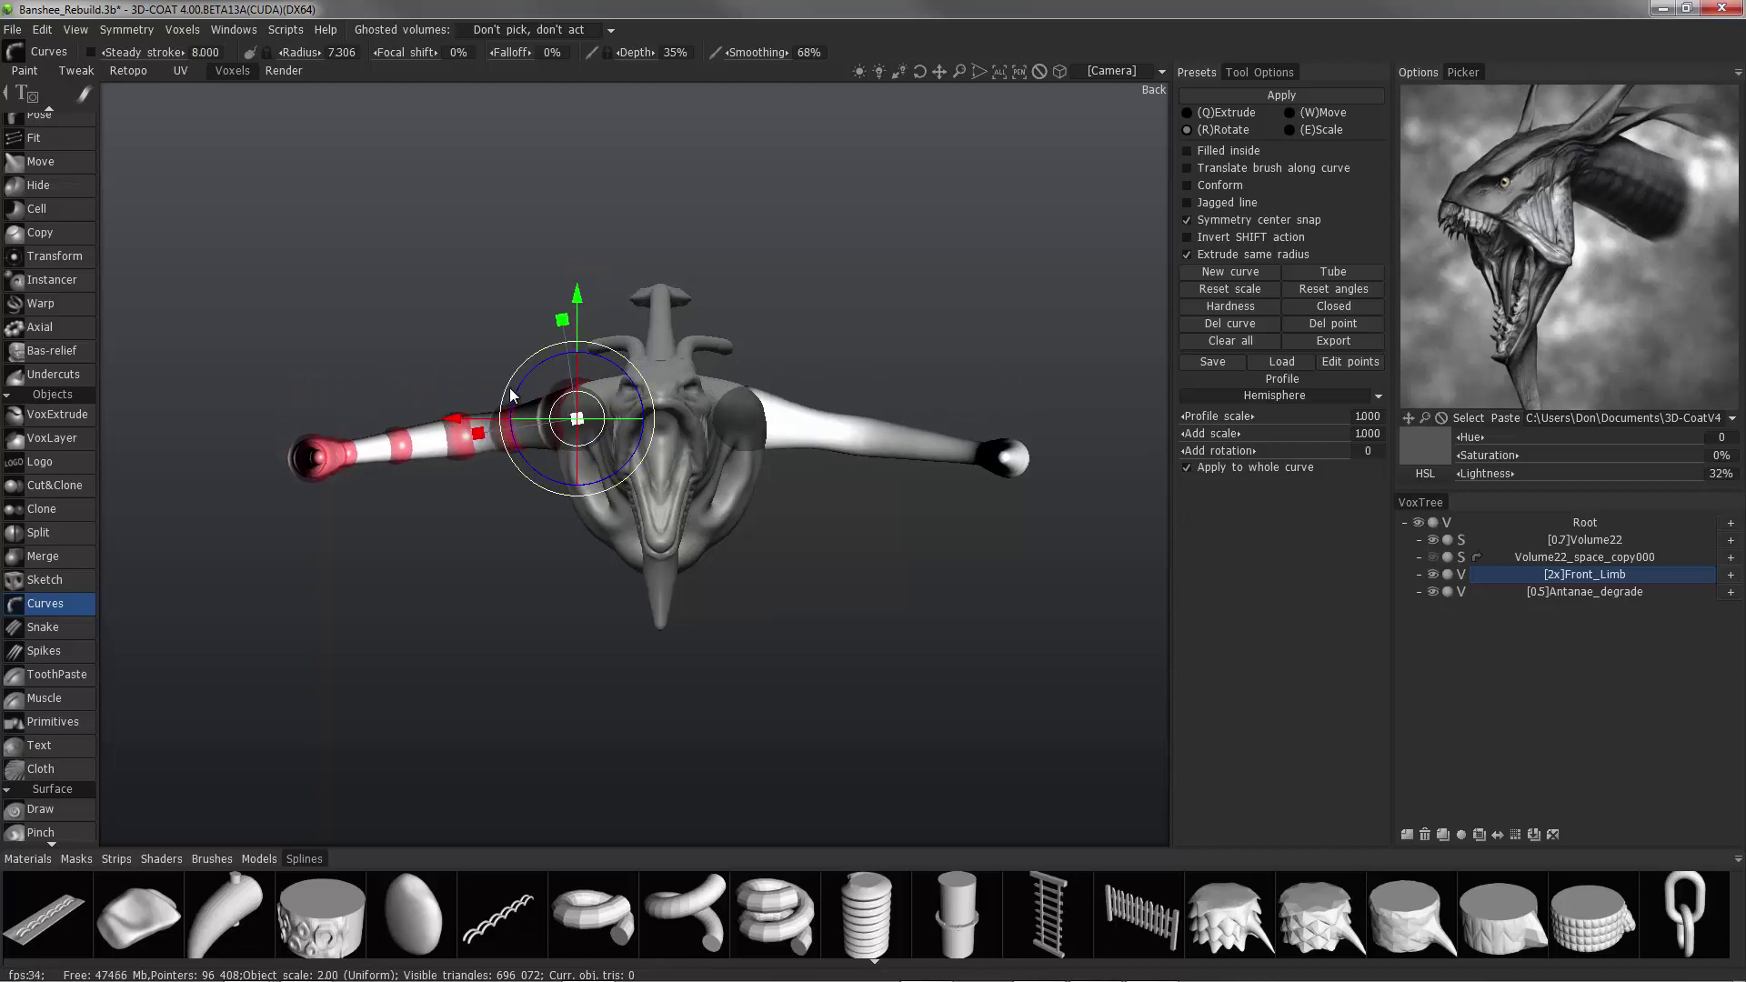
key(ctrl+z)
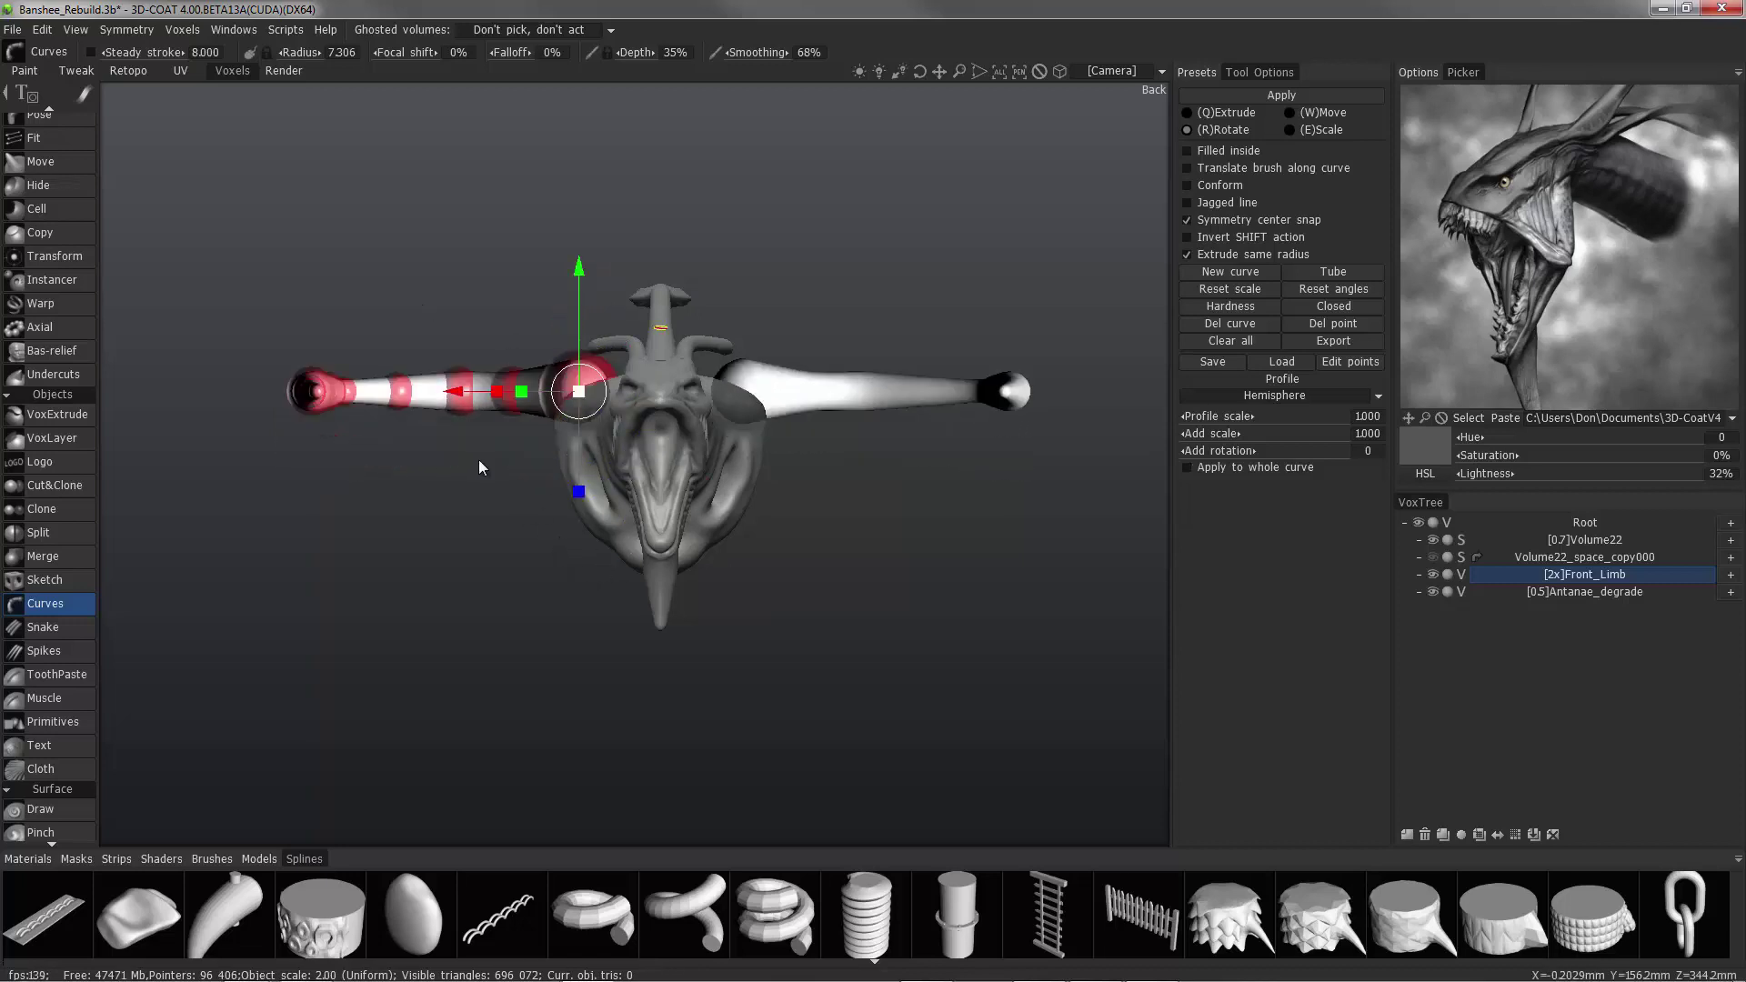
Lower the whole limb curve at the shoulder and rotate it so the outer end slopes downward.
click(1187, 469)
click(1187, 469)
drag(579, 271, 579, 300)
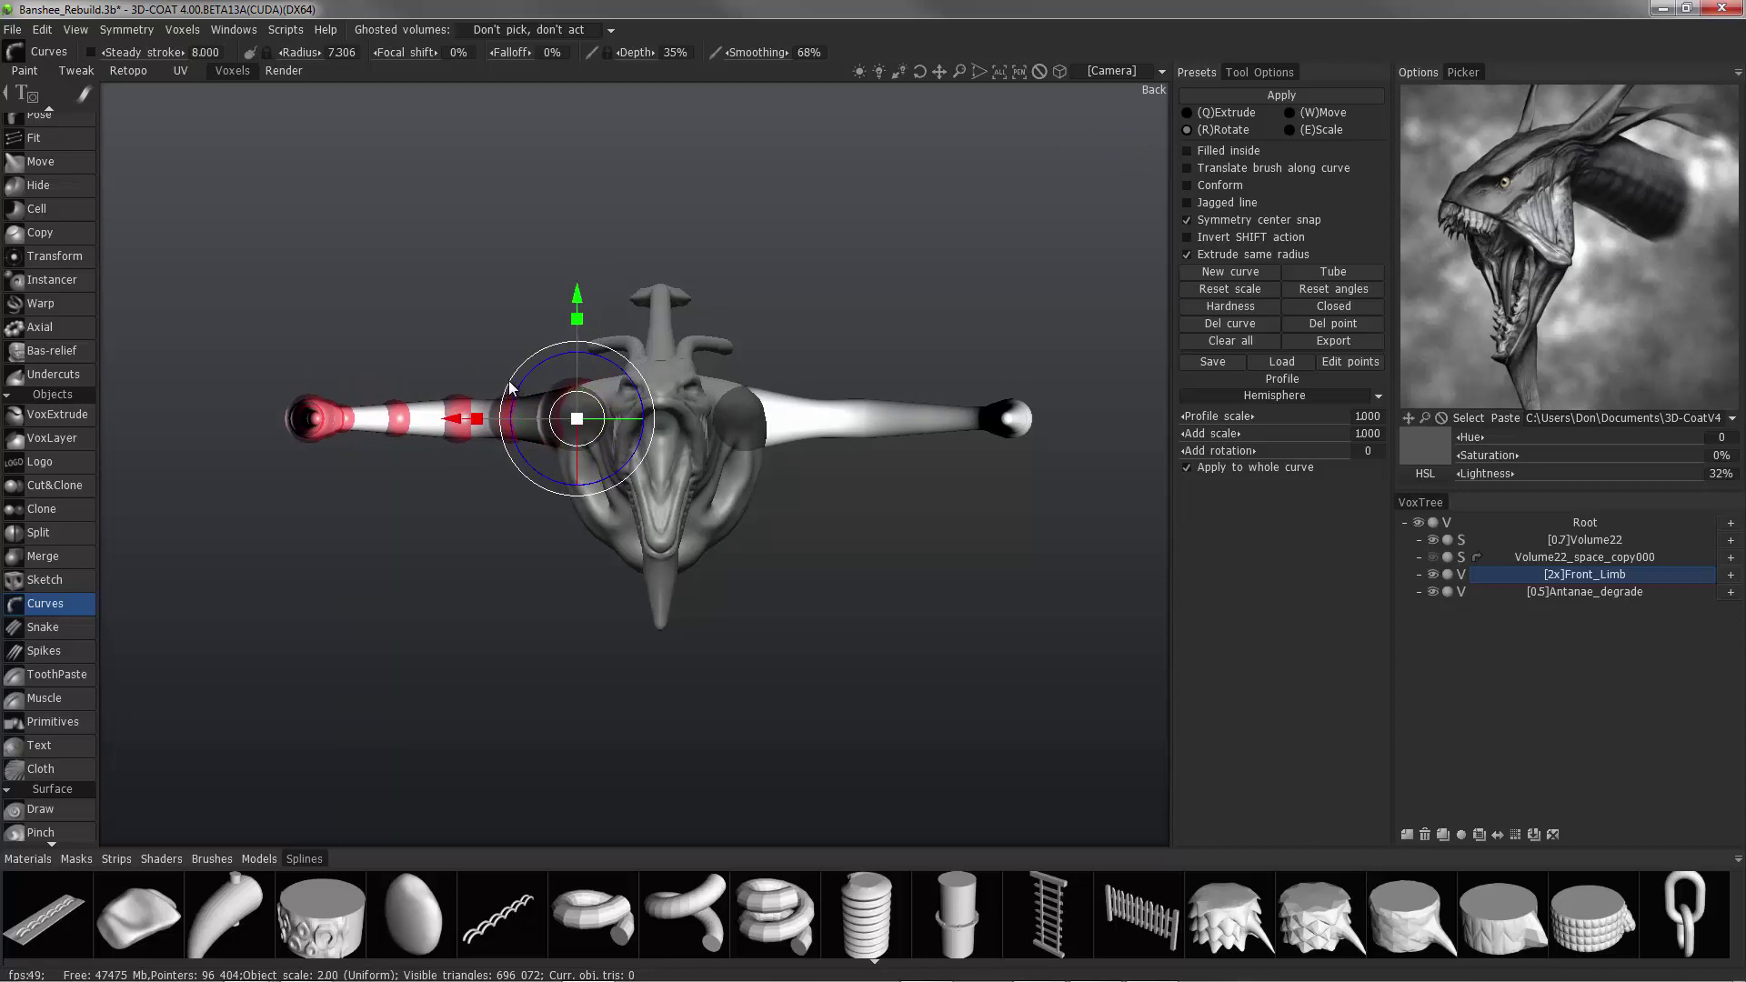
drag(511, 379, 504, 397)
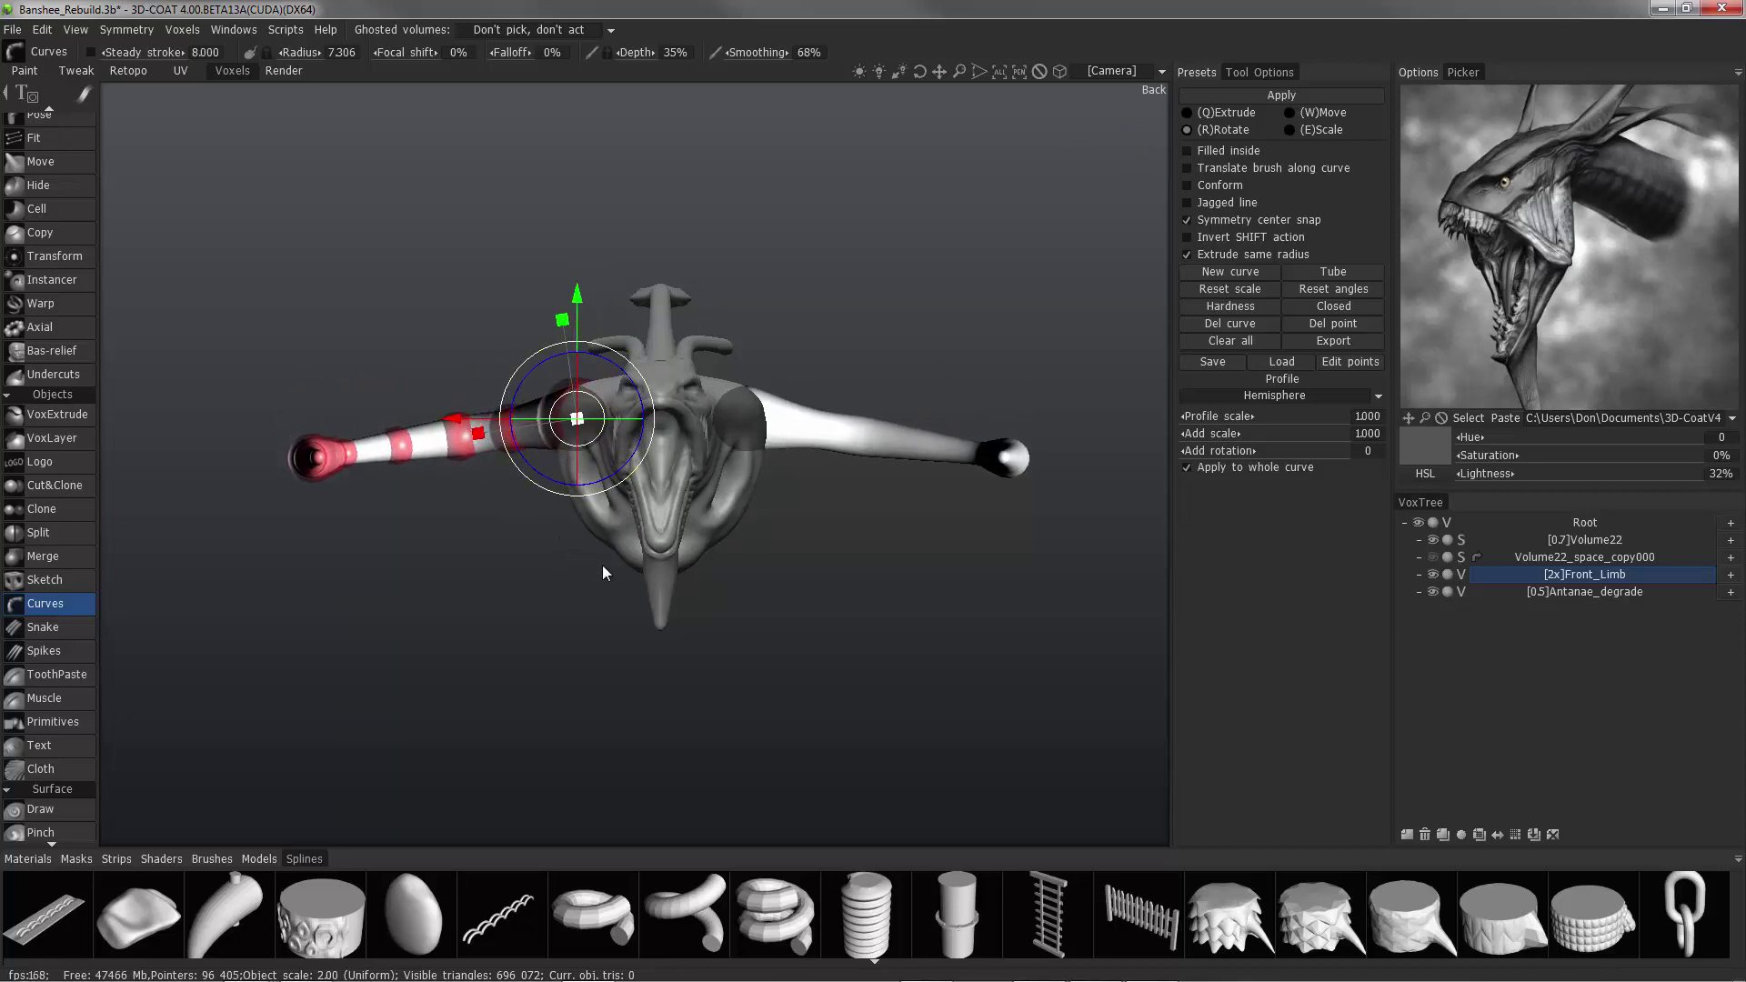
middle_drag(434, 307, 431, 309)
click(437, 291)
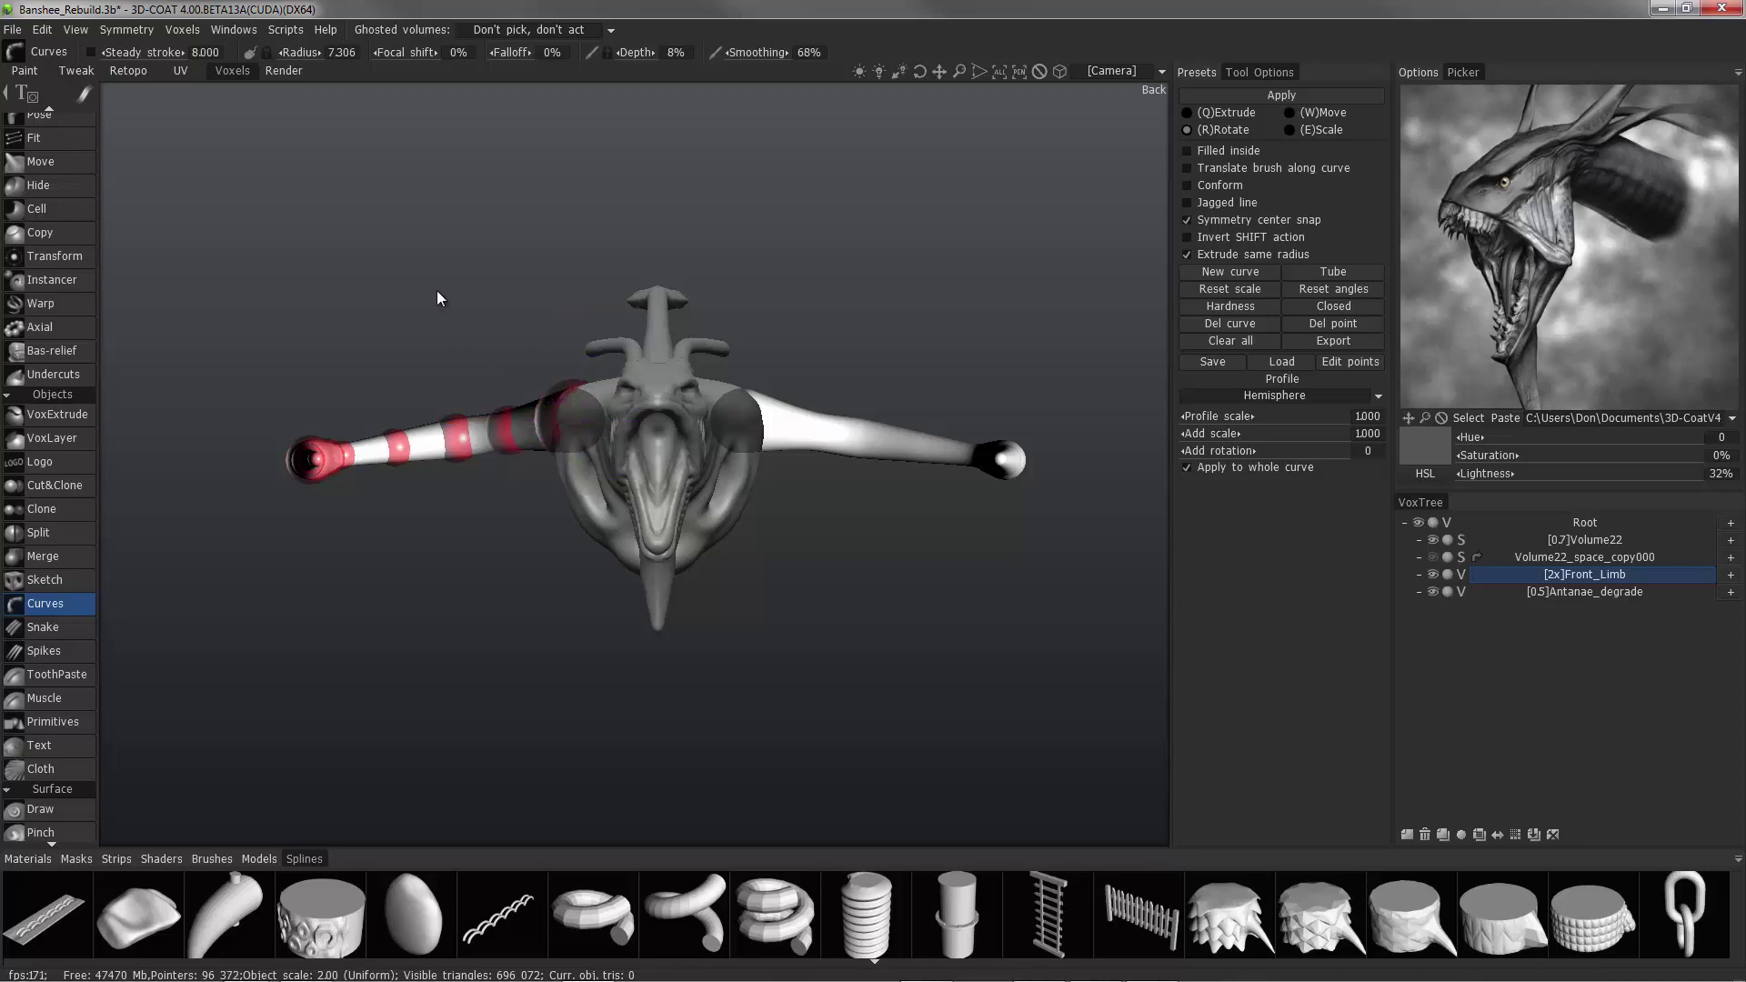
Open the reference image settings and show the reference image behind the model in the Back view.
key(r)
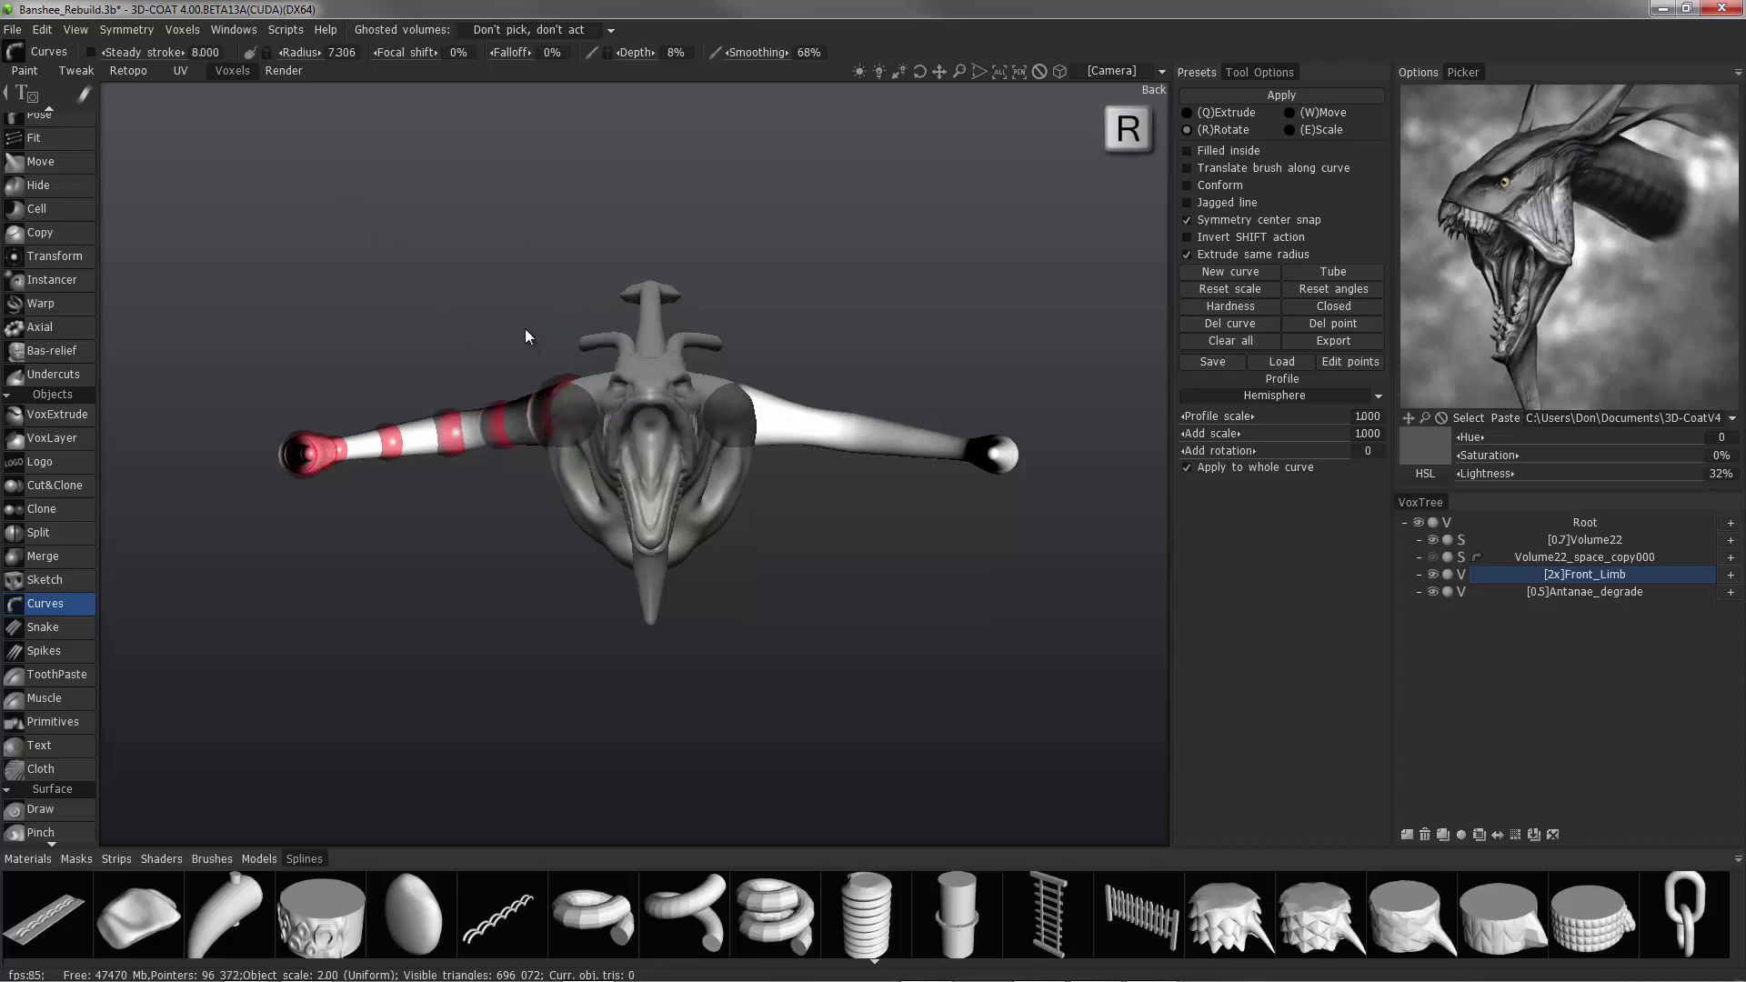
middle_drag(546, 297, 580, 331)
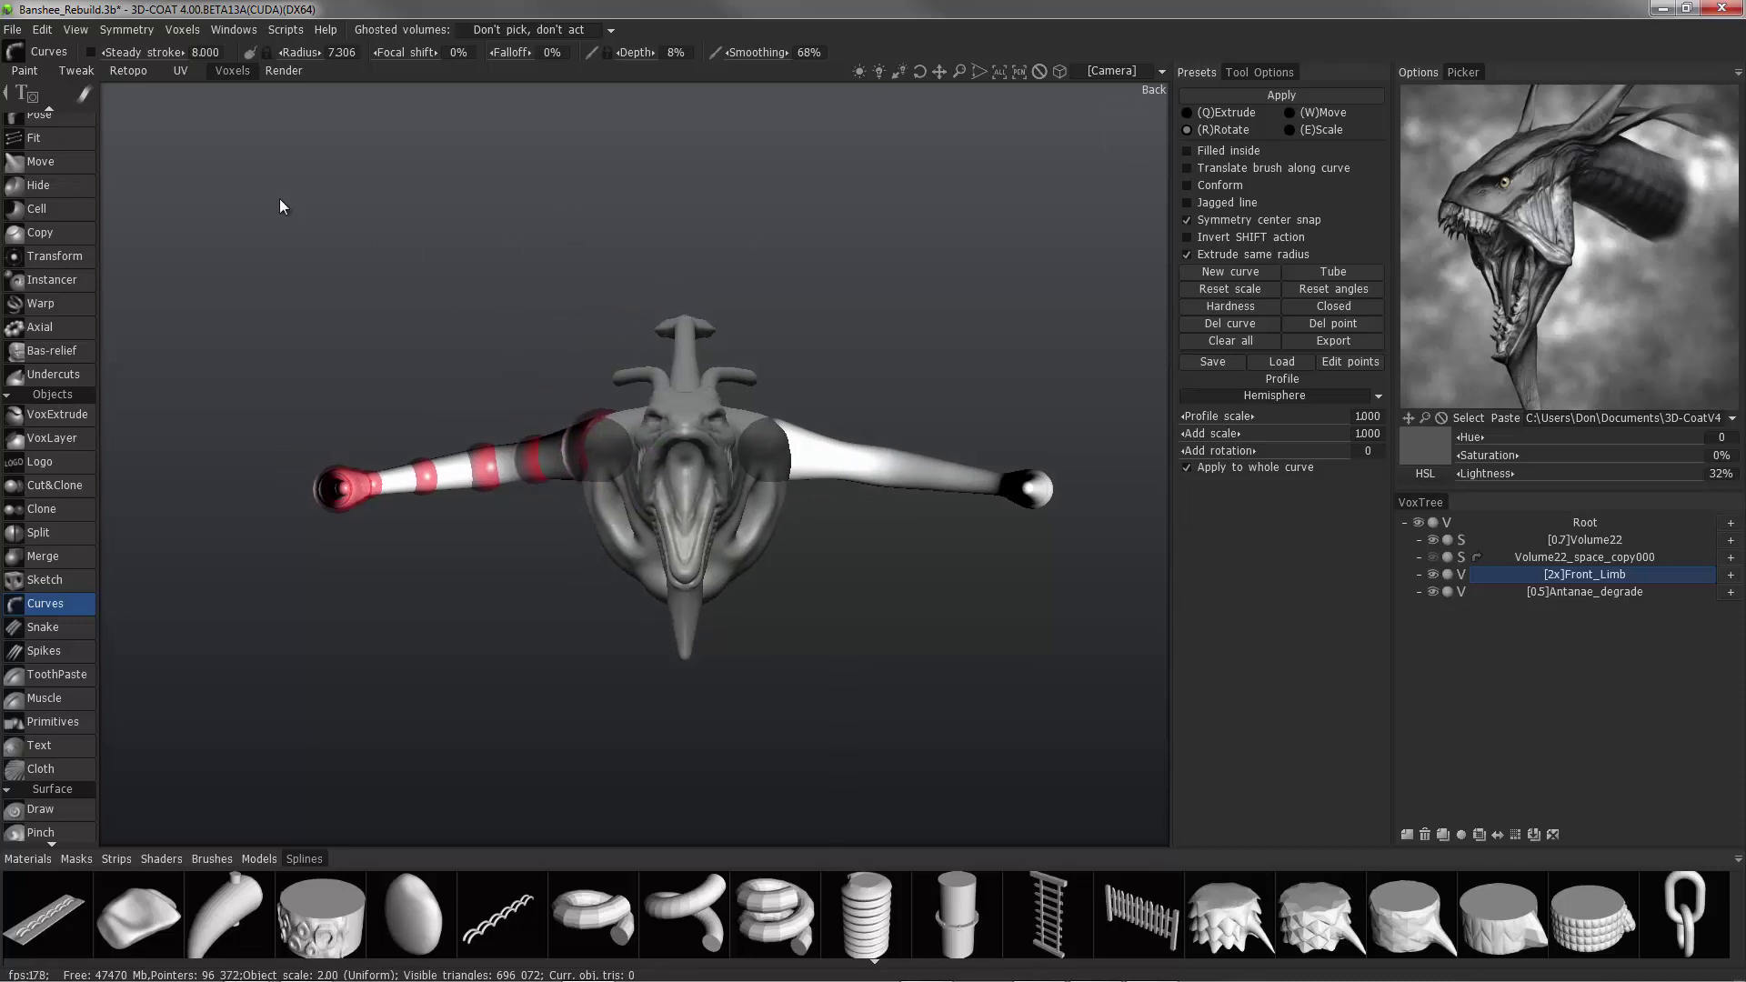
middle_drag(262, 220, 262, 224)
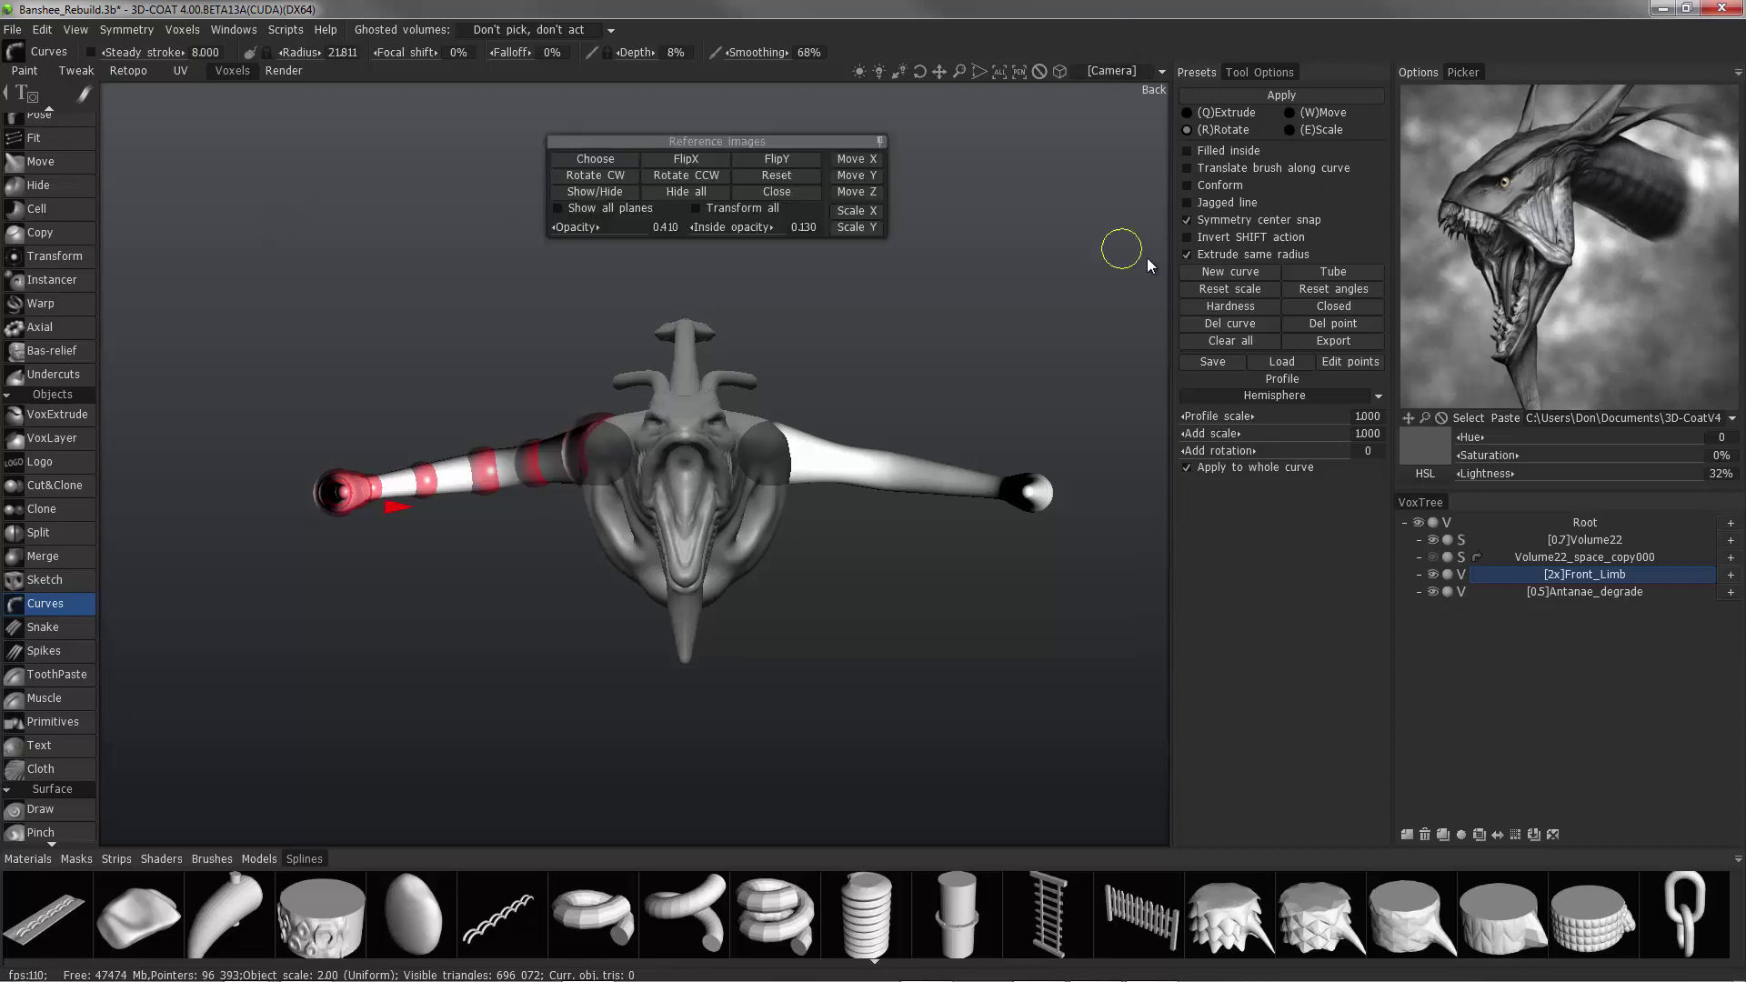
click(583, 191)
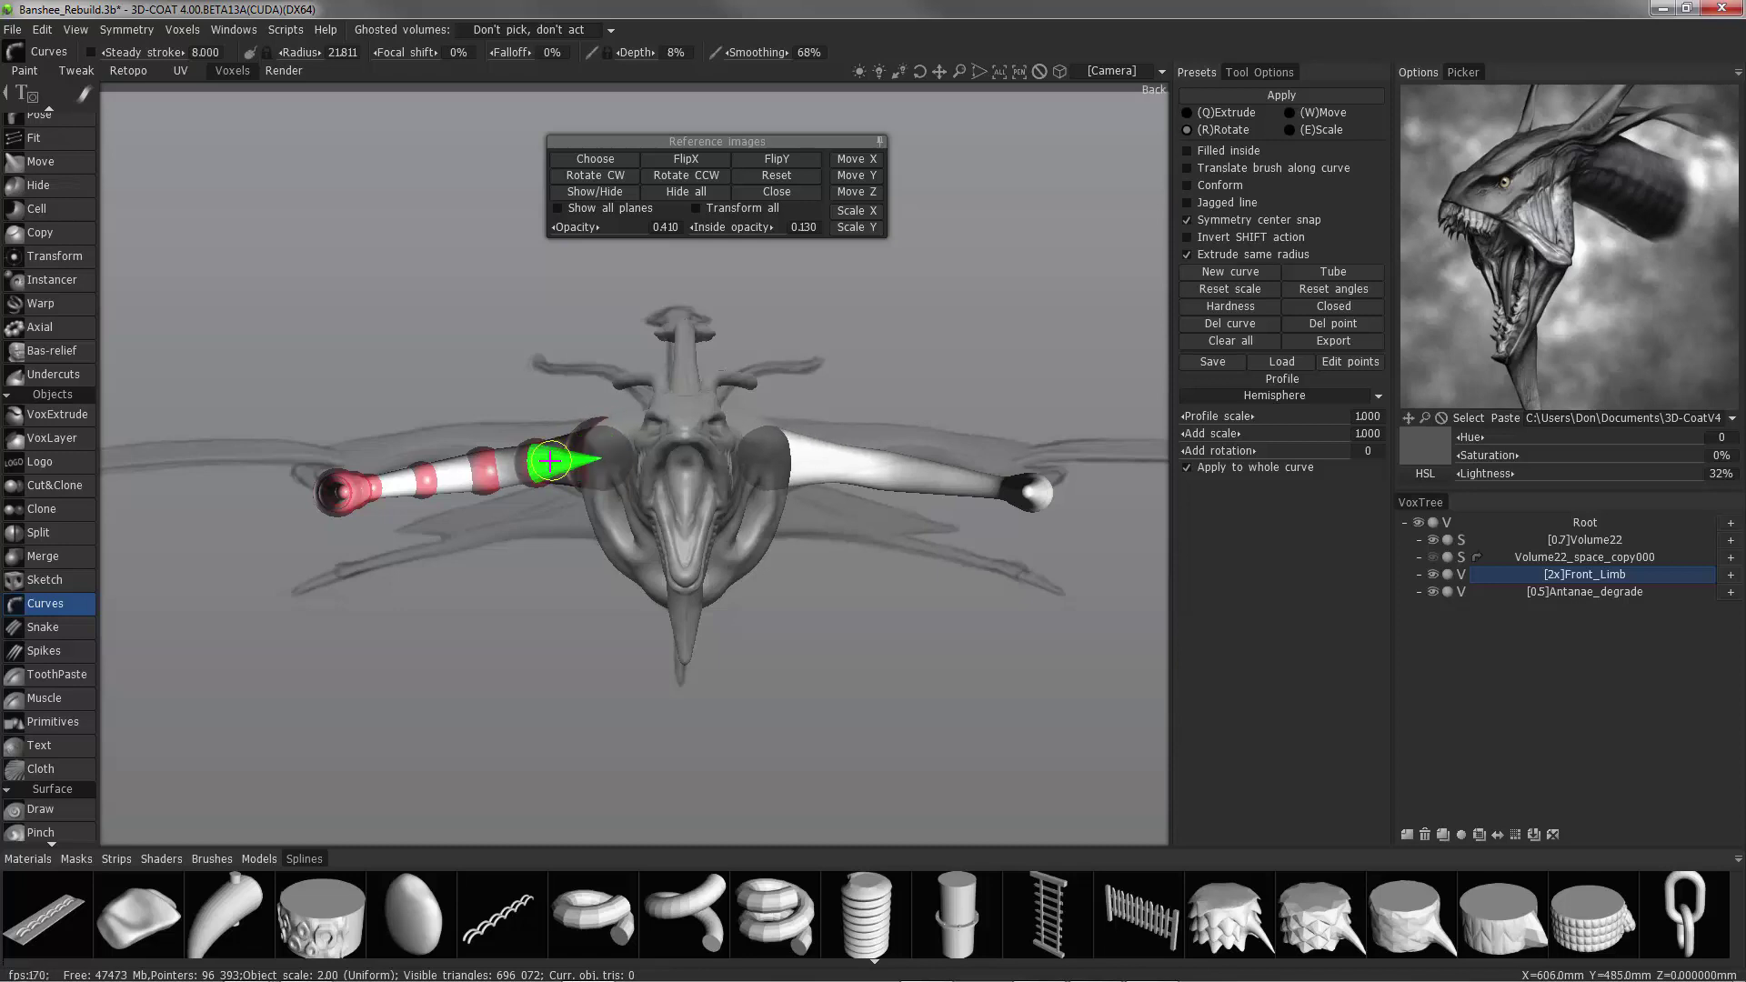
Raise the limb curve's arm points to follow the reference limb, drop the wrist end slightly, and close the reference image settings.
drag(551, 461, 459, 448)
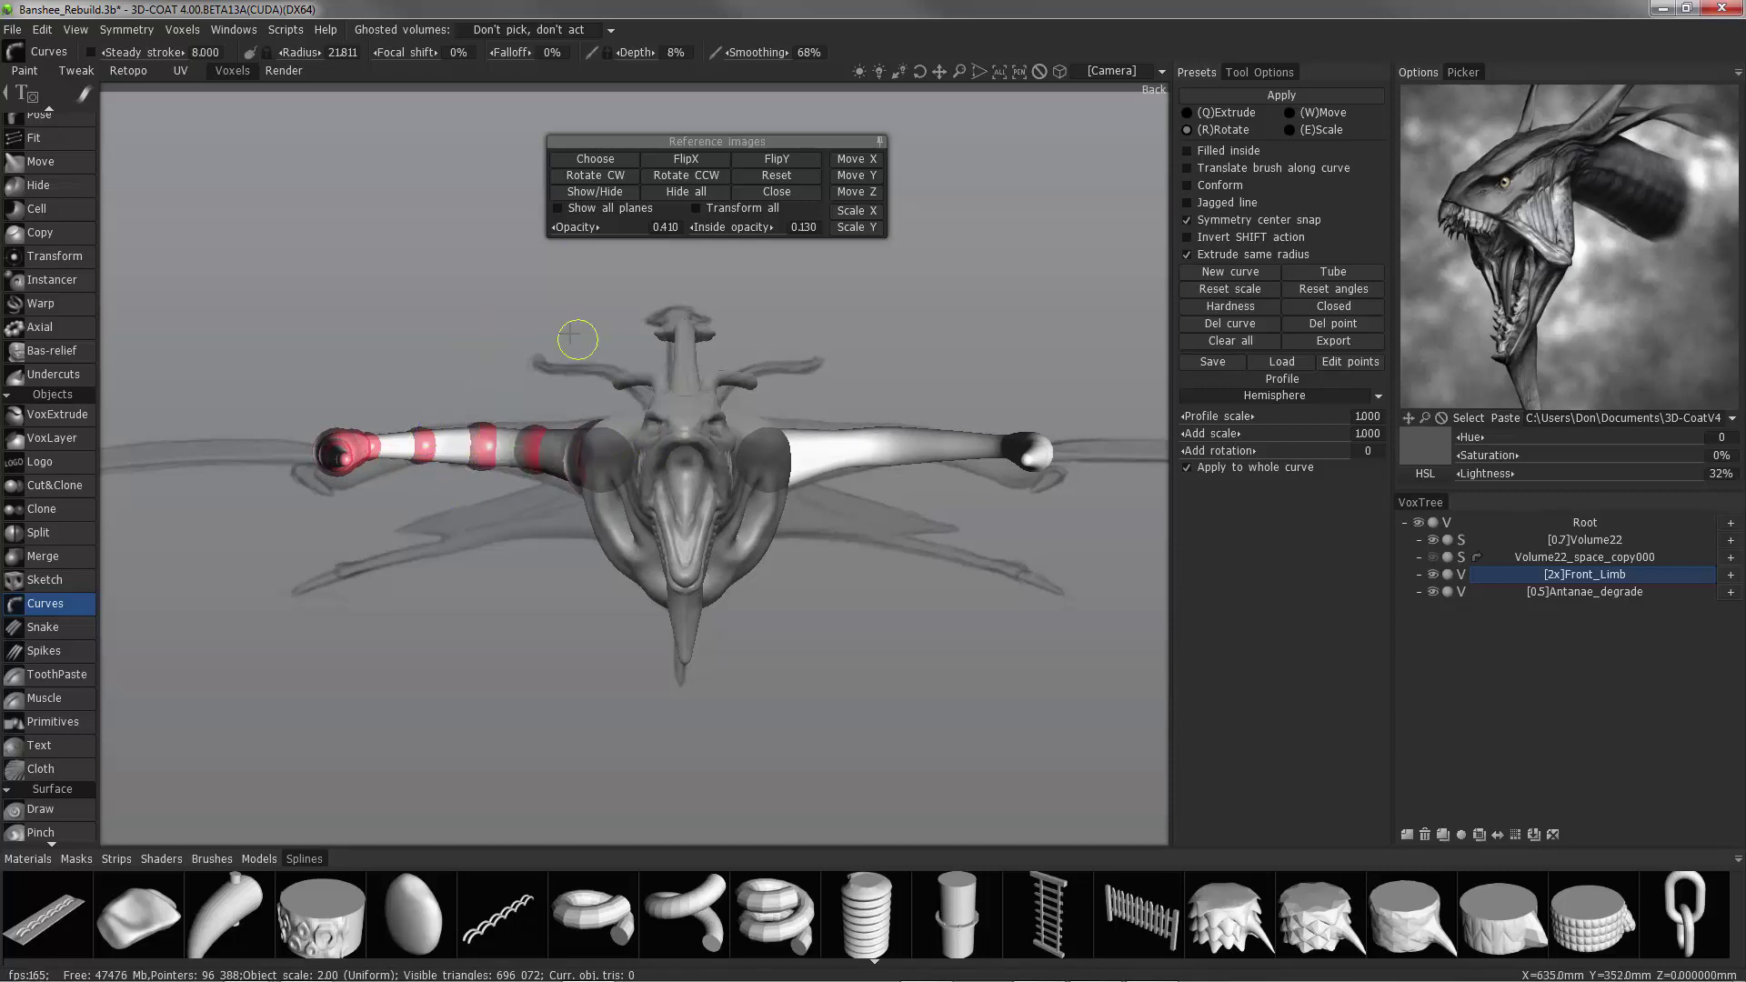
drag(421, 446, 423, 448)
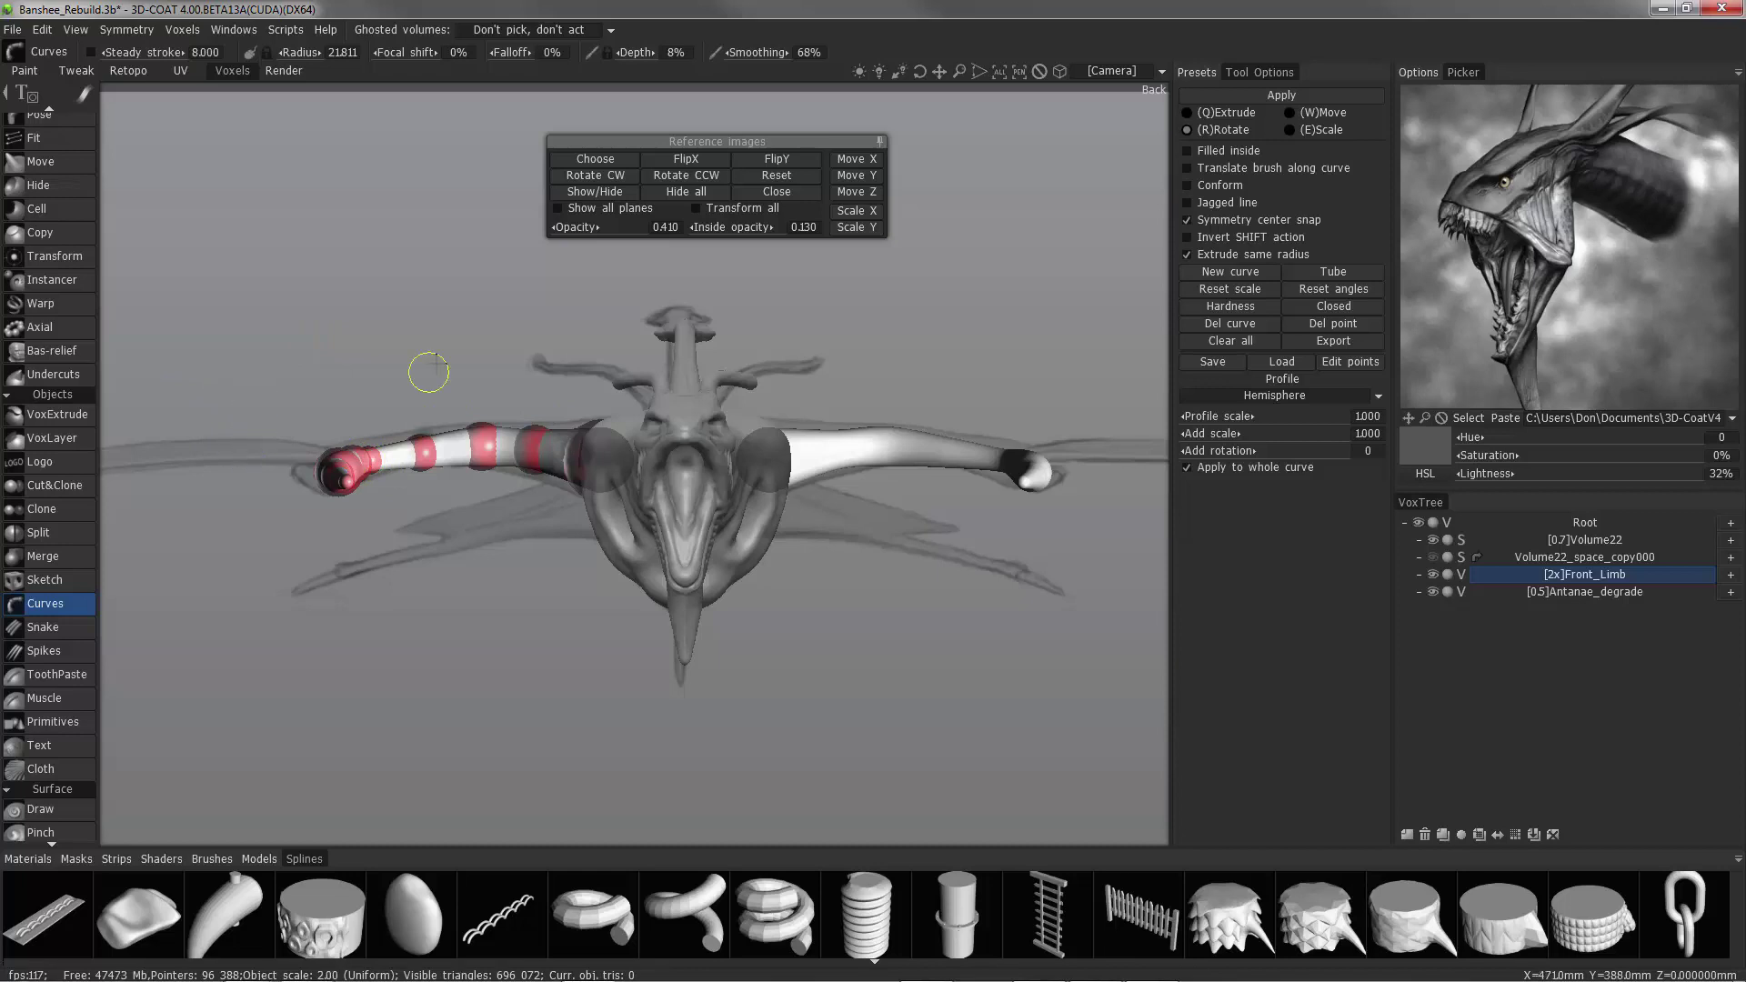
middle_drag(592, 562, 518, 562)
click(785, 192)
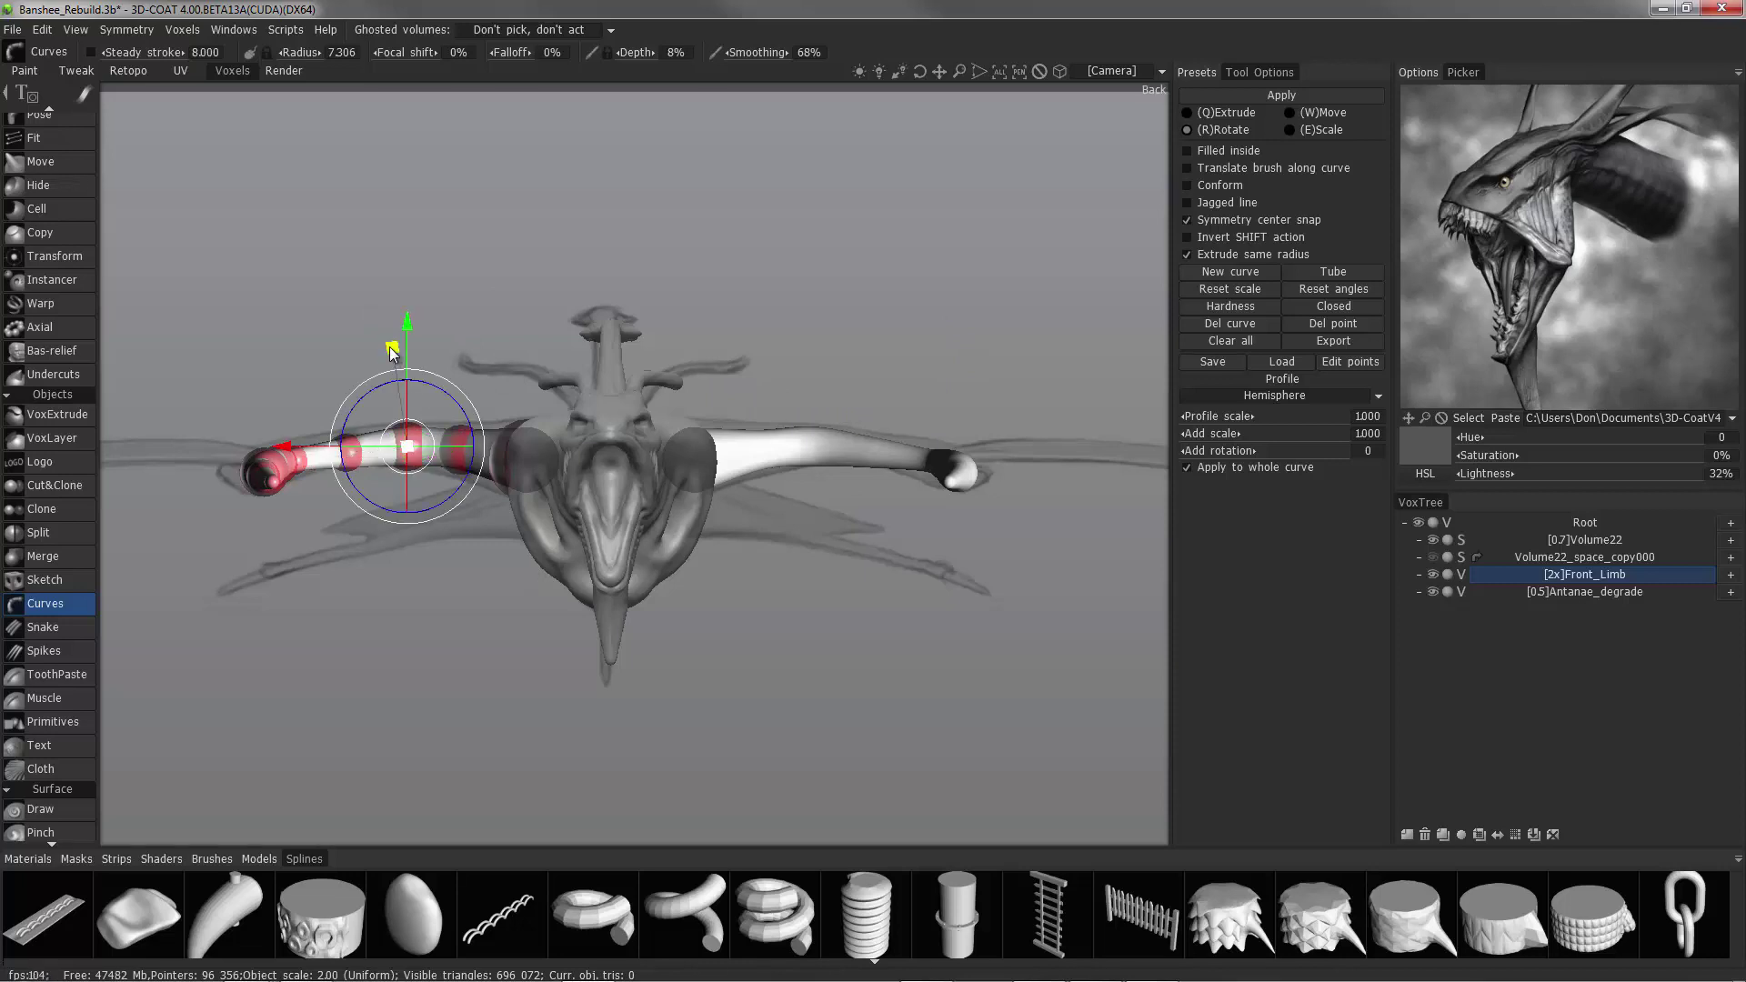
Fine-tune the elbow and upper-arm points of the limb curve against the reference.
mouse_move(389, 346)
mouse_down()
mouse_move(391, 374)
mouse_move(389, 347)
mouse_up()
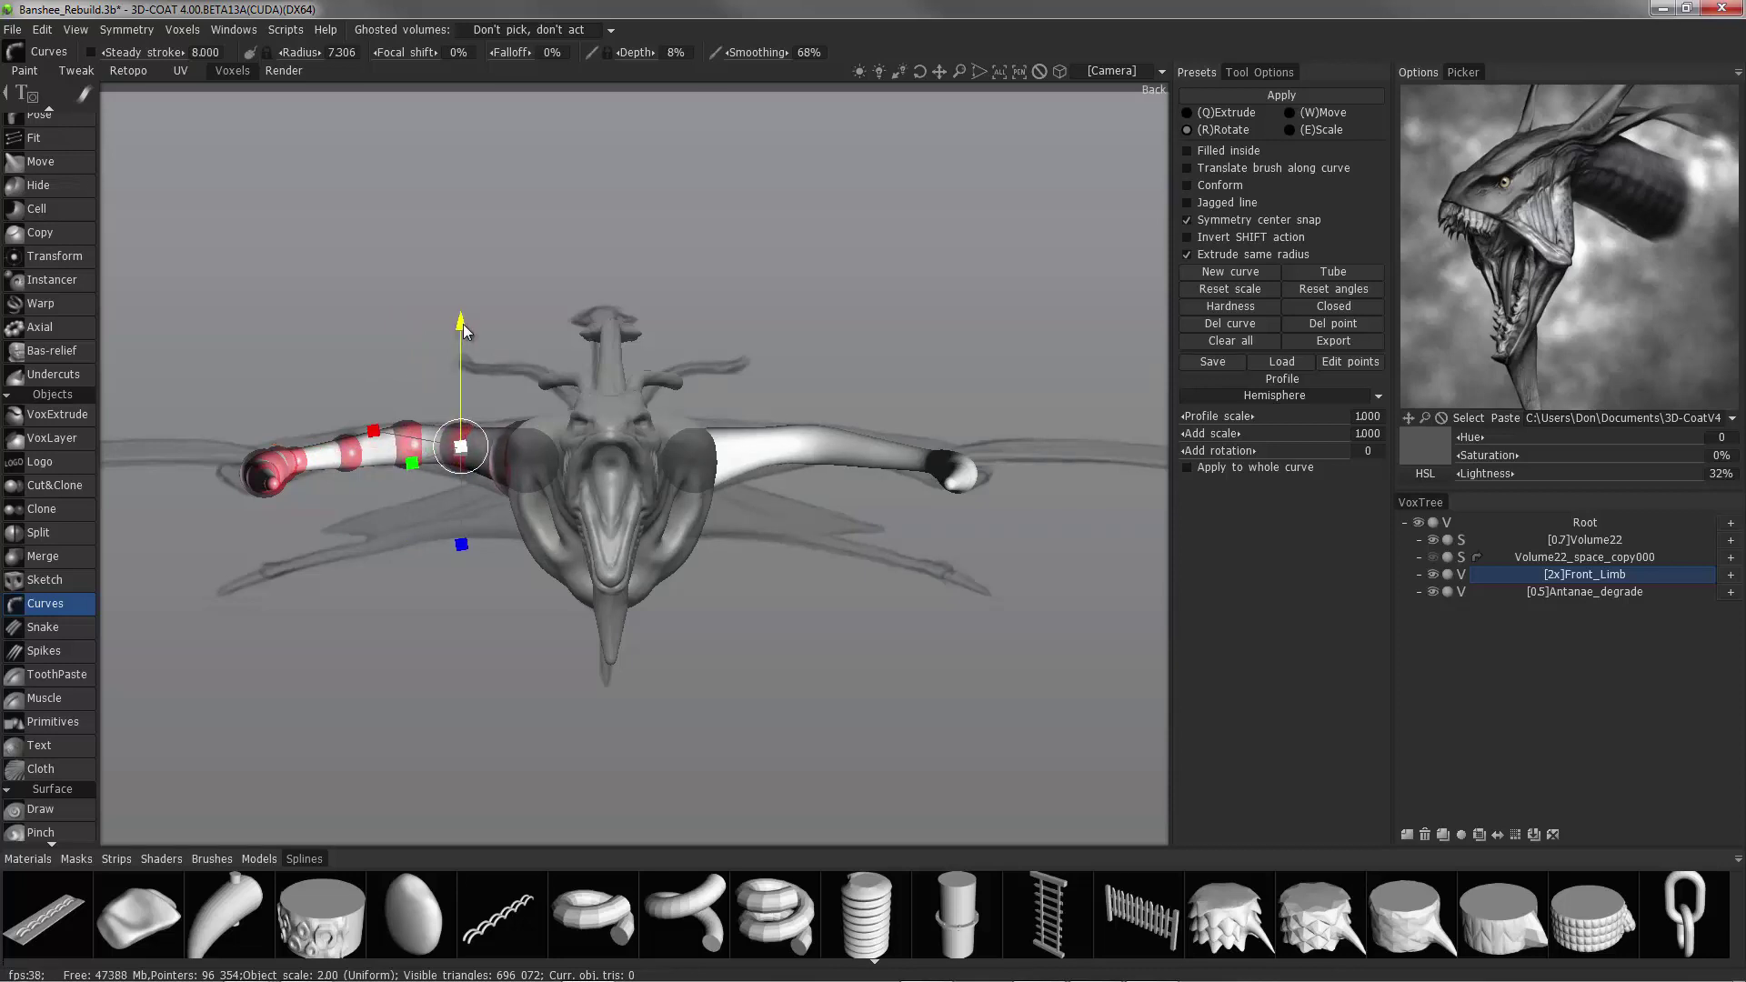
drag(339, 371, 348, 381)
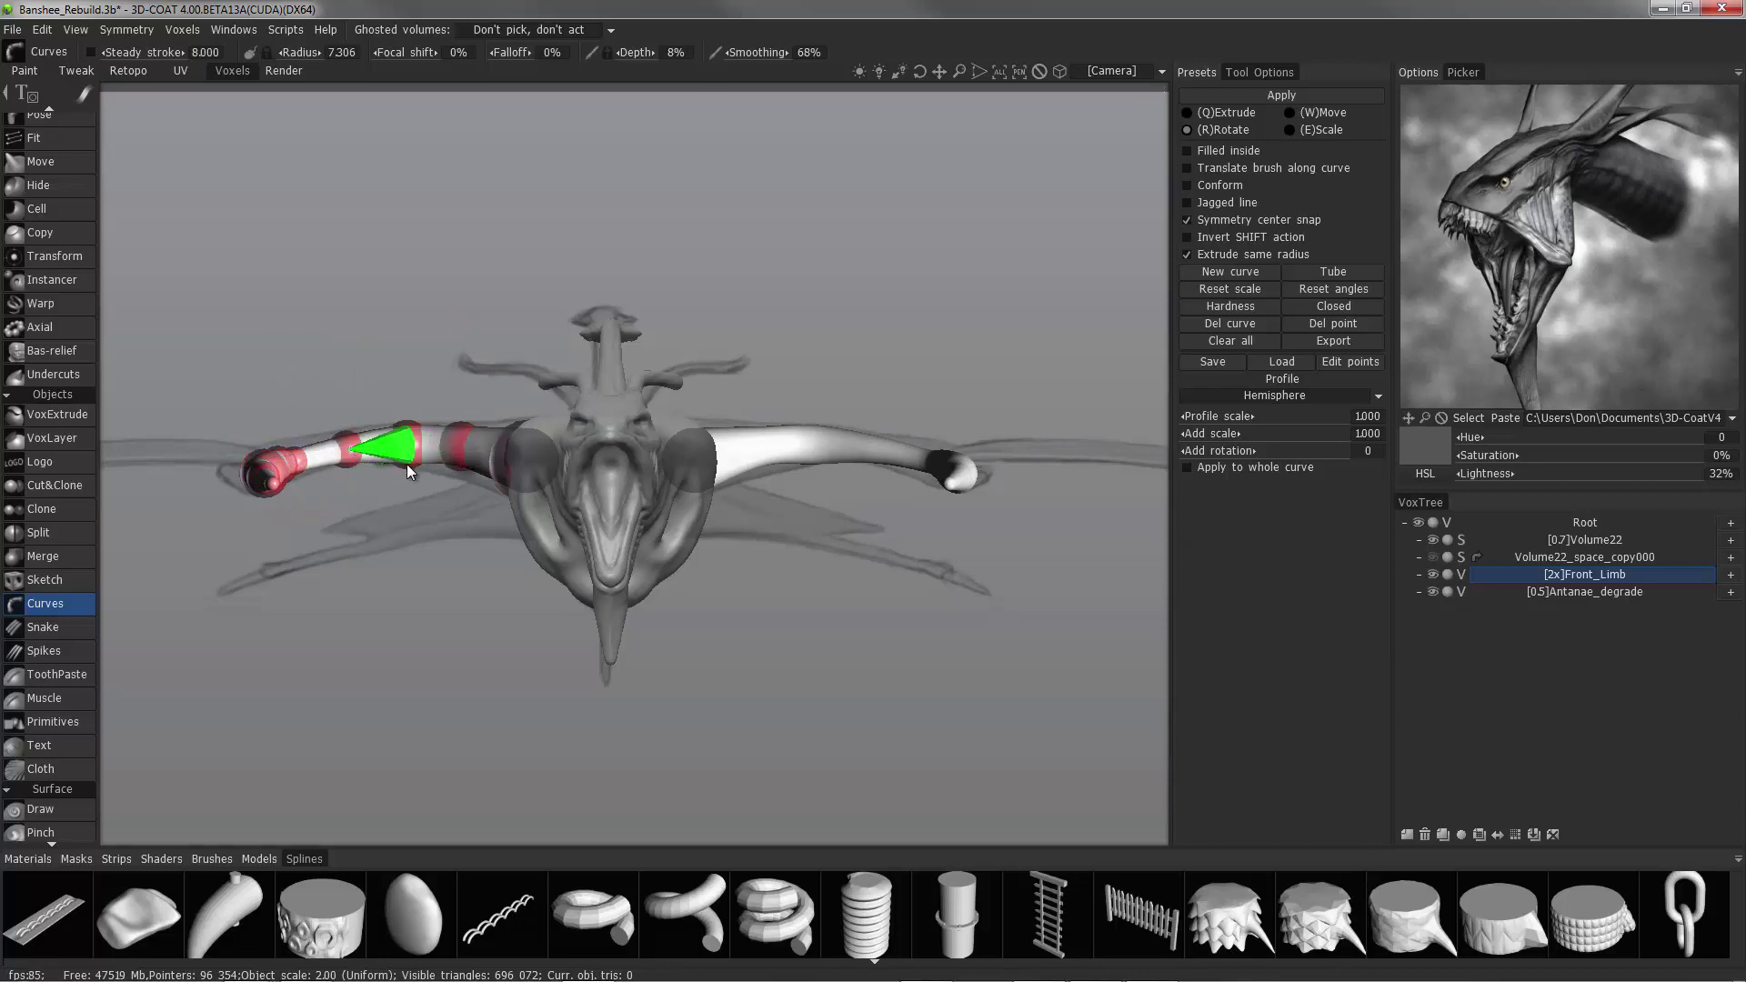
click(461, 469)
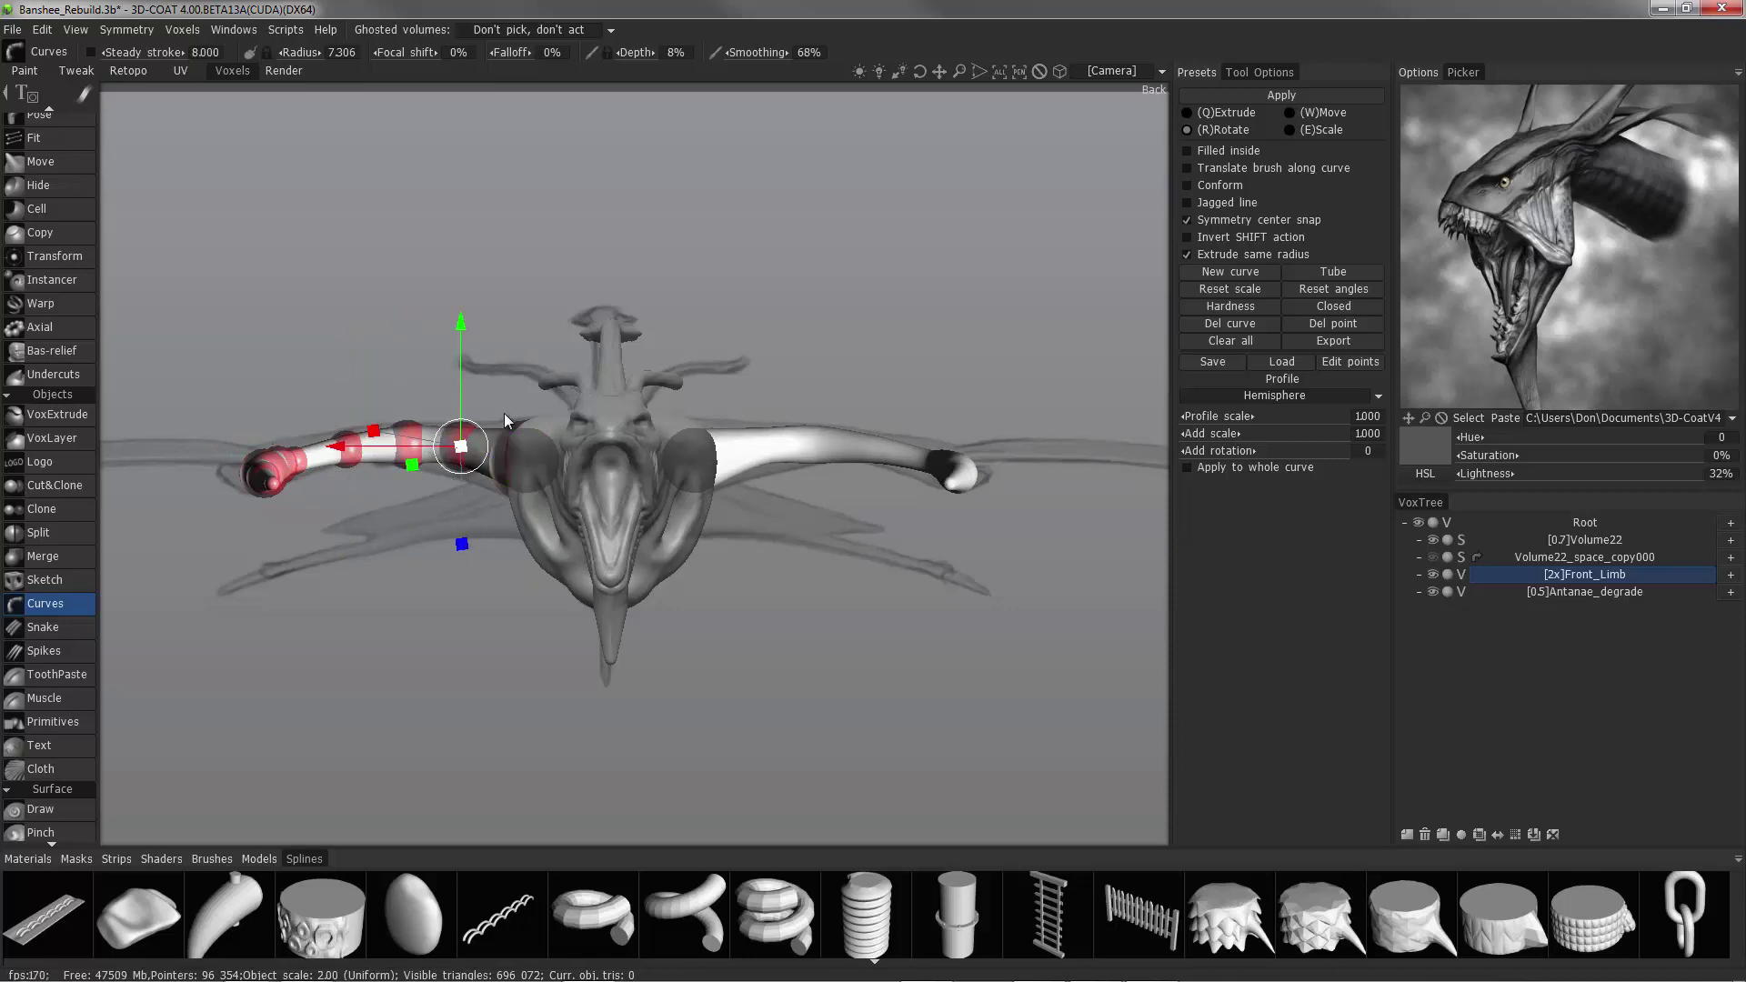
Inspect the limb curve in perspective from several sides and adjust the points around the wrist.
middle_drag(305, 516, 359, 524)
key(5)
drag(137, 465, 844, 506)
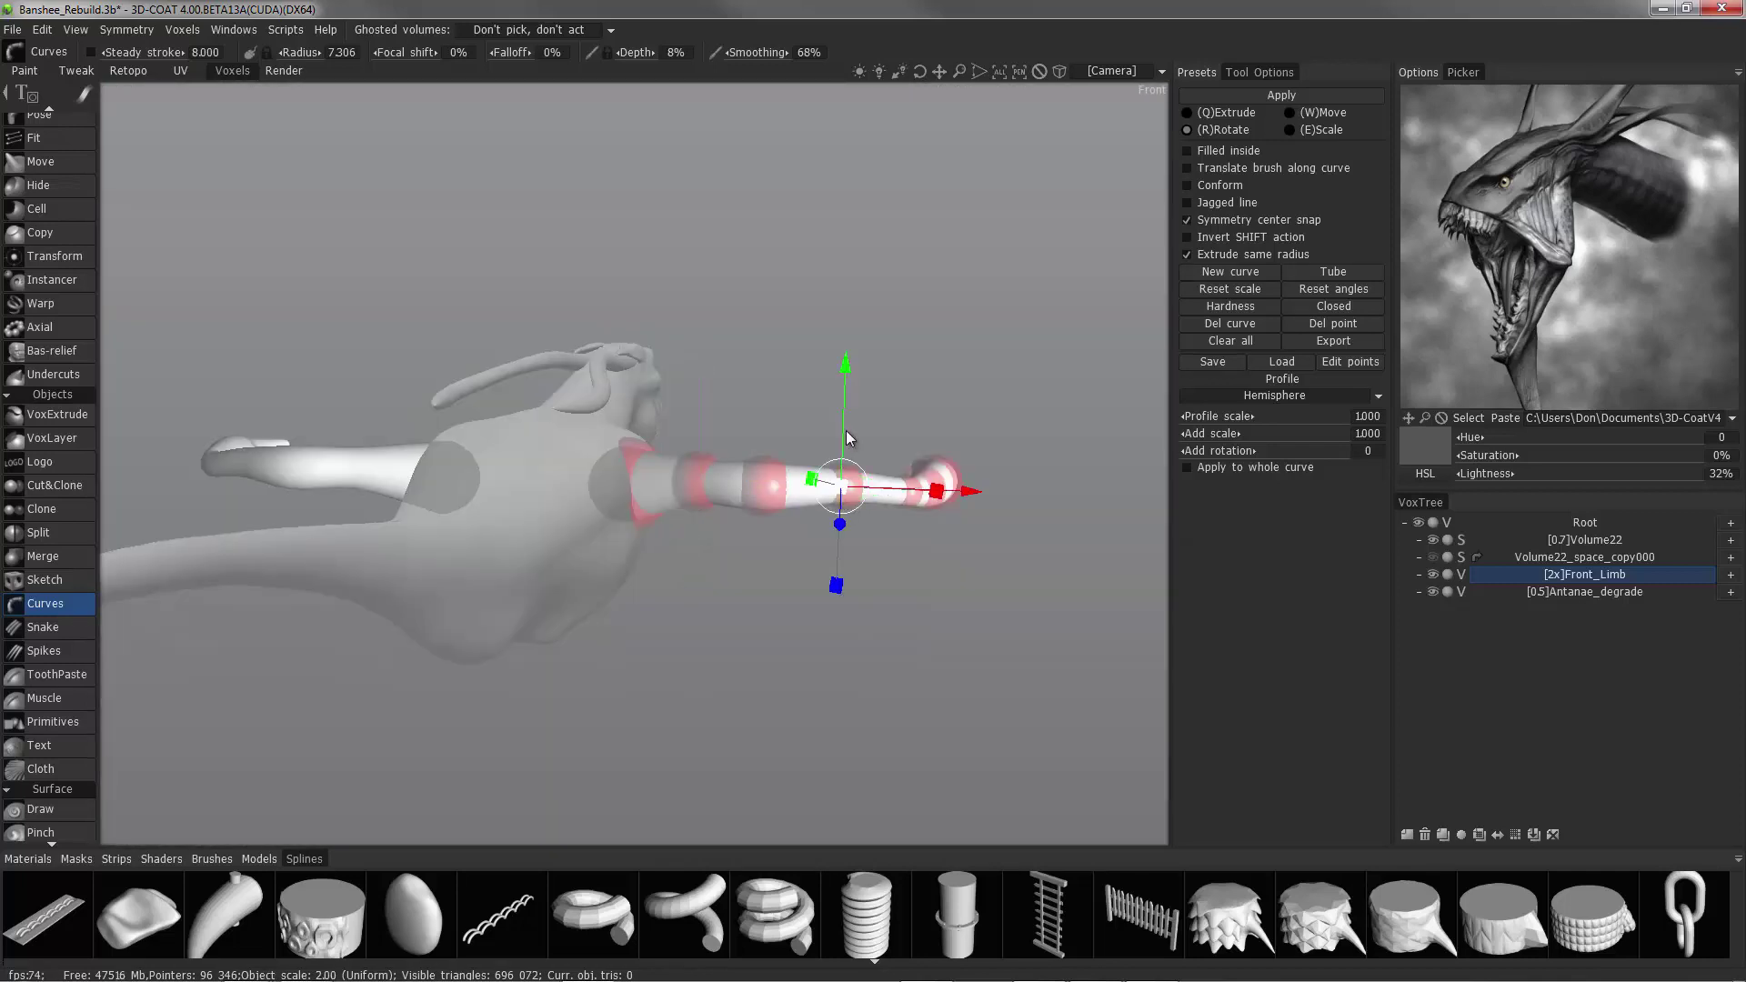
drag(914, 533, 815, 534)
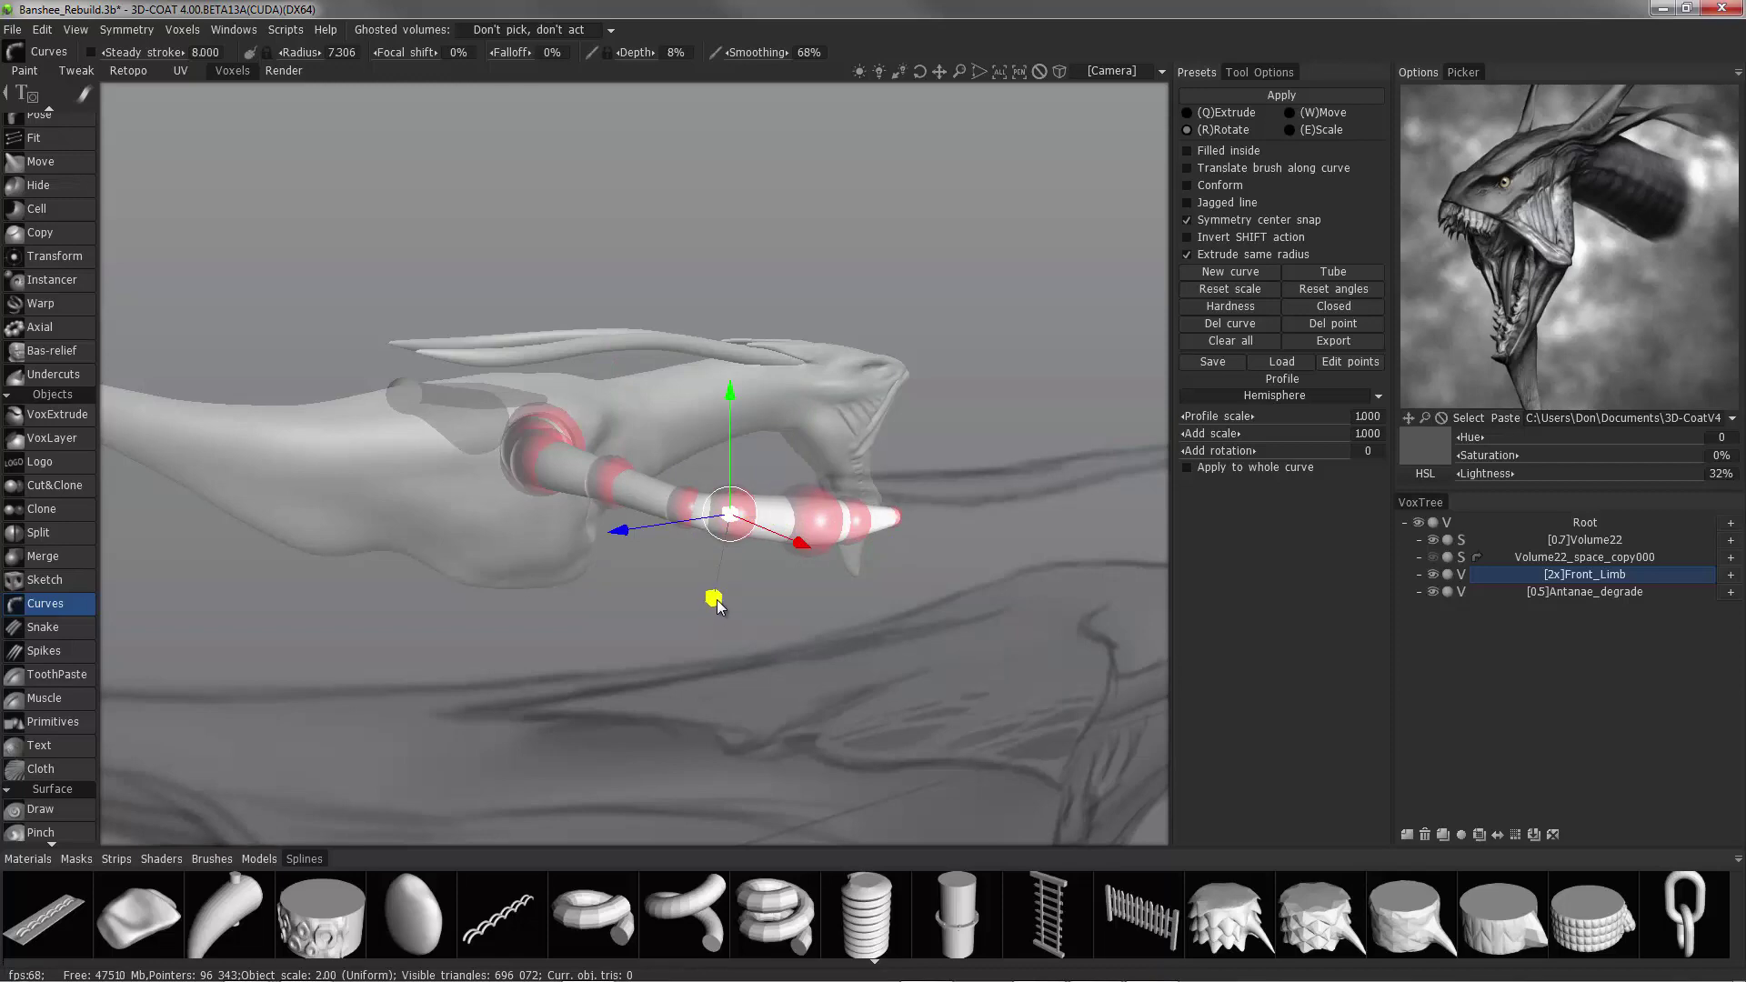
drag(717, 604, 607, 514)
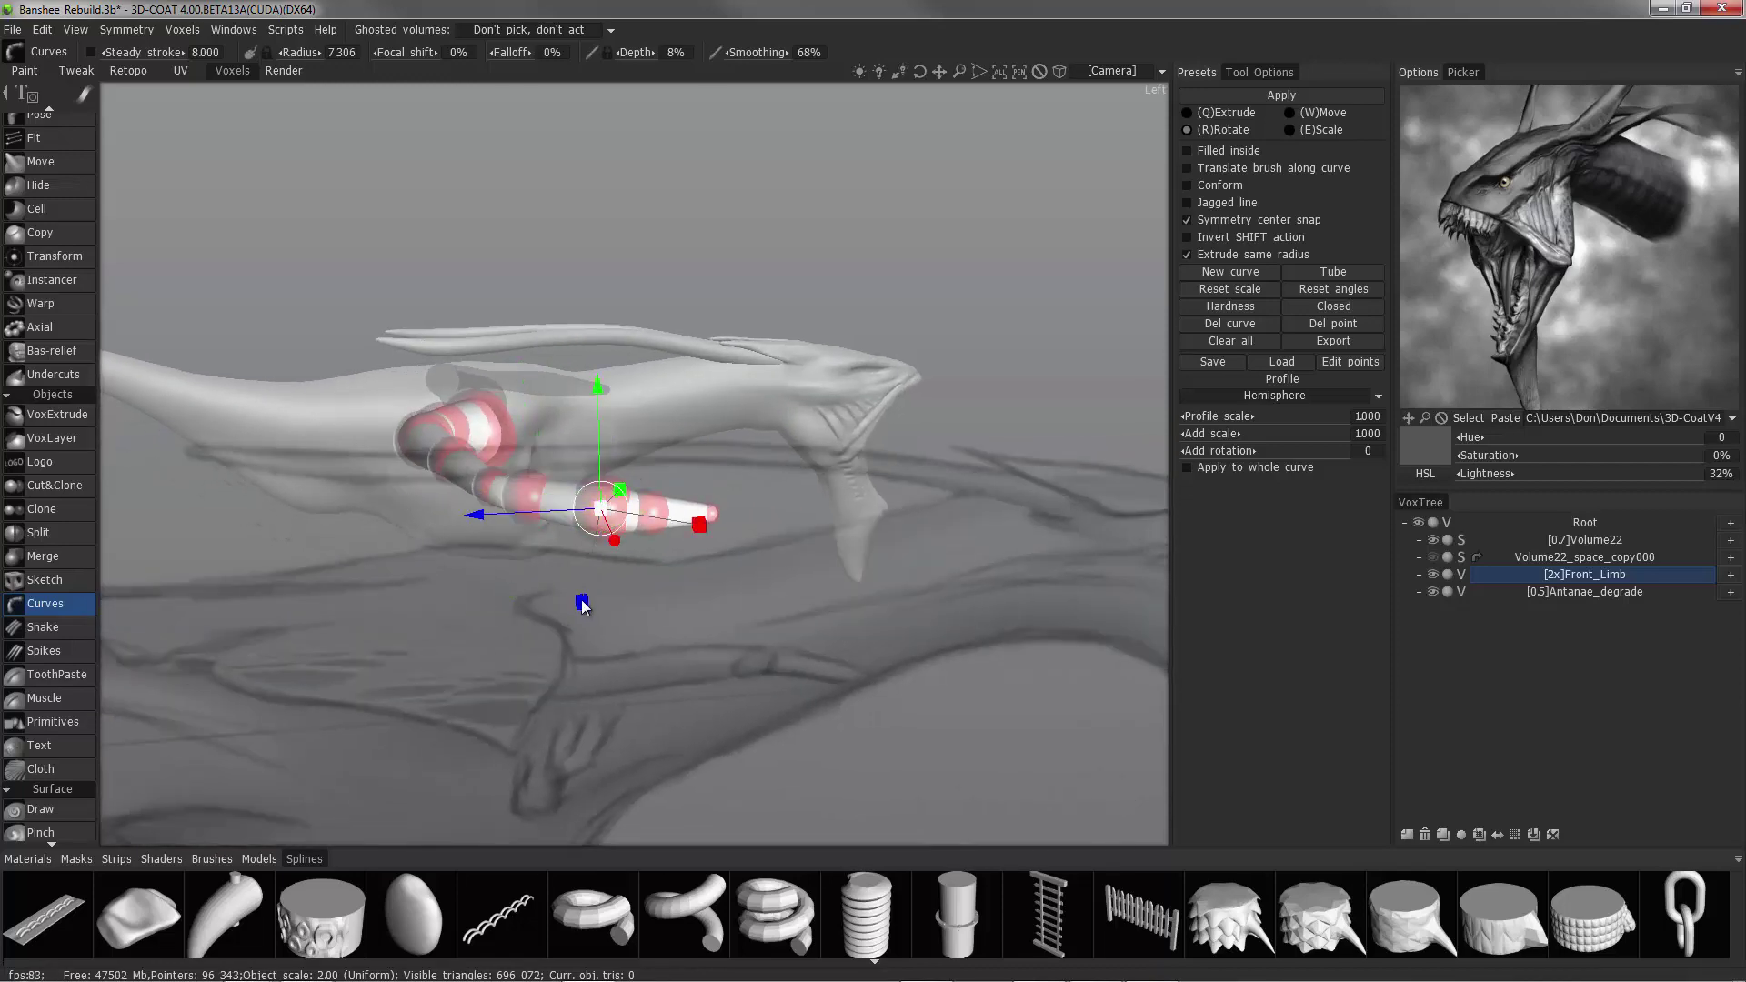
drag(584, 596, 523, 537)
Apply the limb curve as voxels on the Front_Limb layer and switch to the Grow tool.
key(Return)
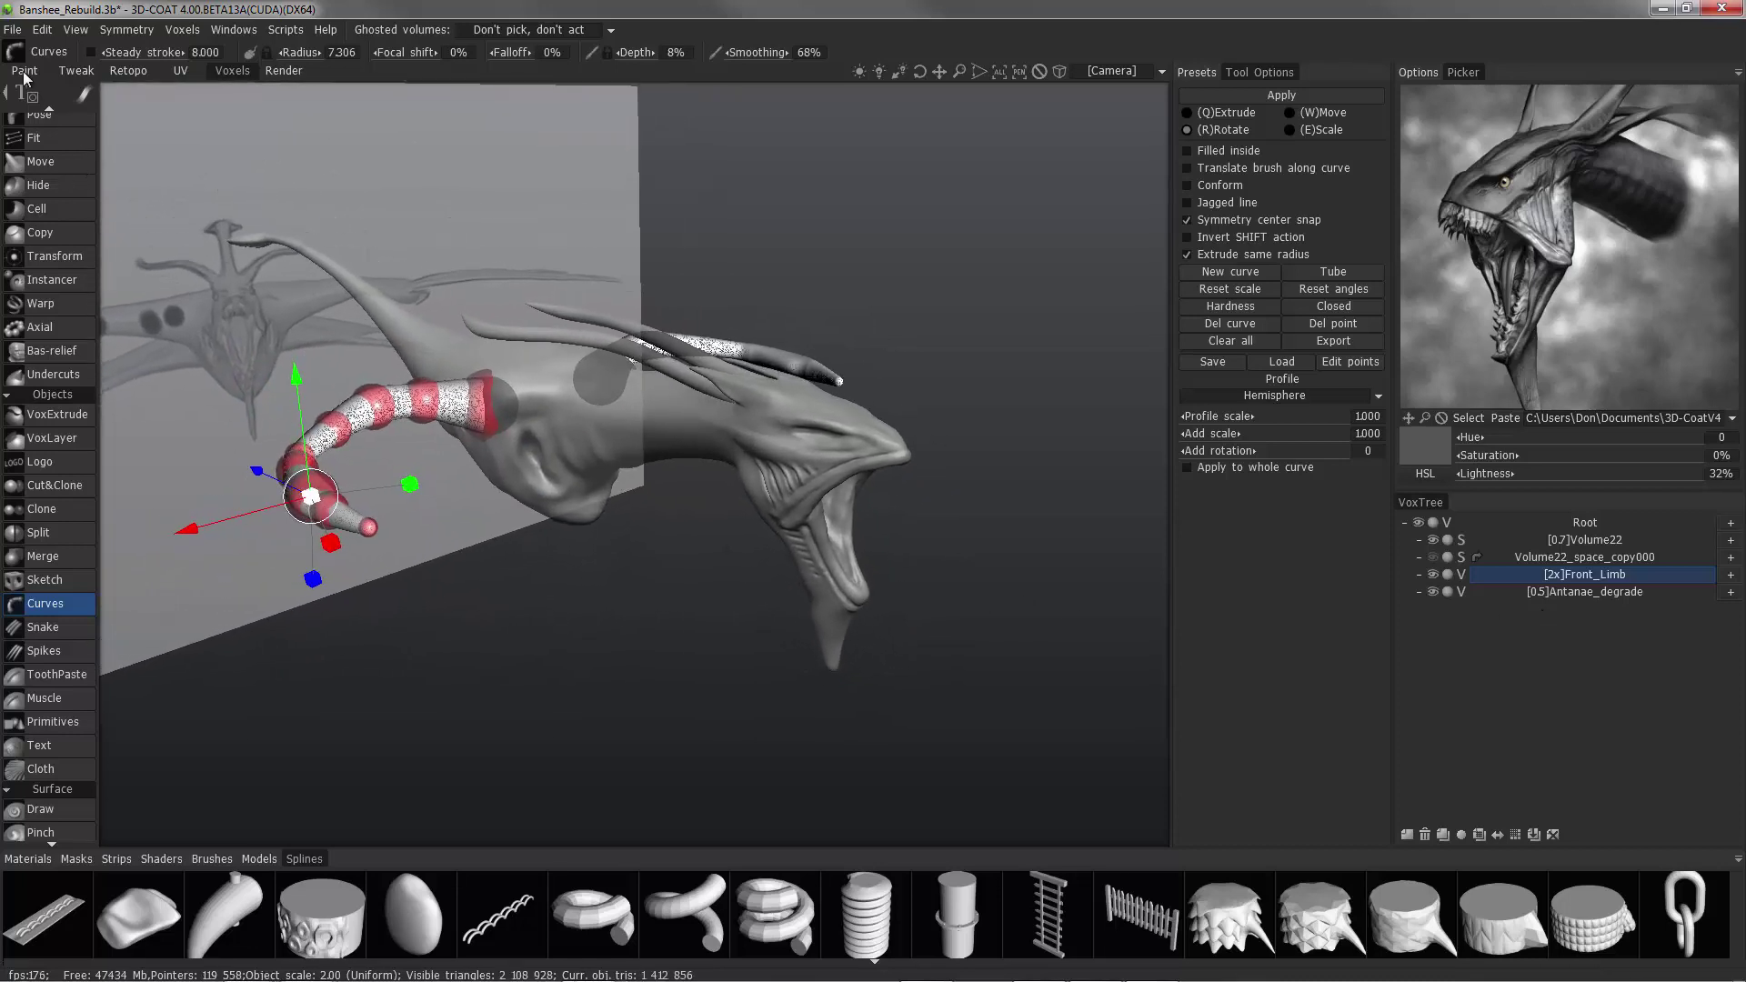
scroll(64, 160, up, 5)
click(53, 137)
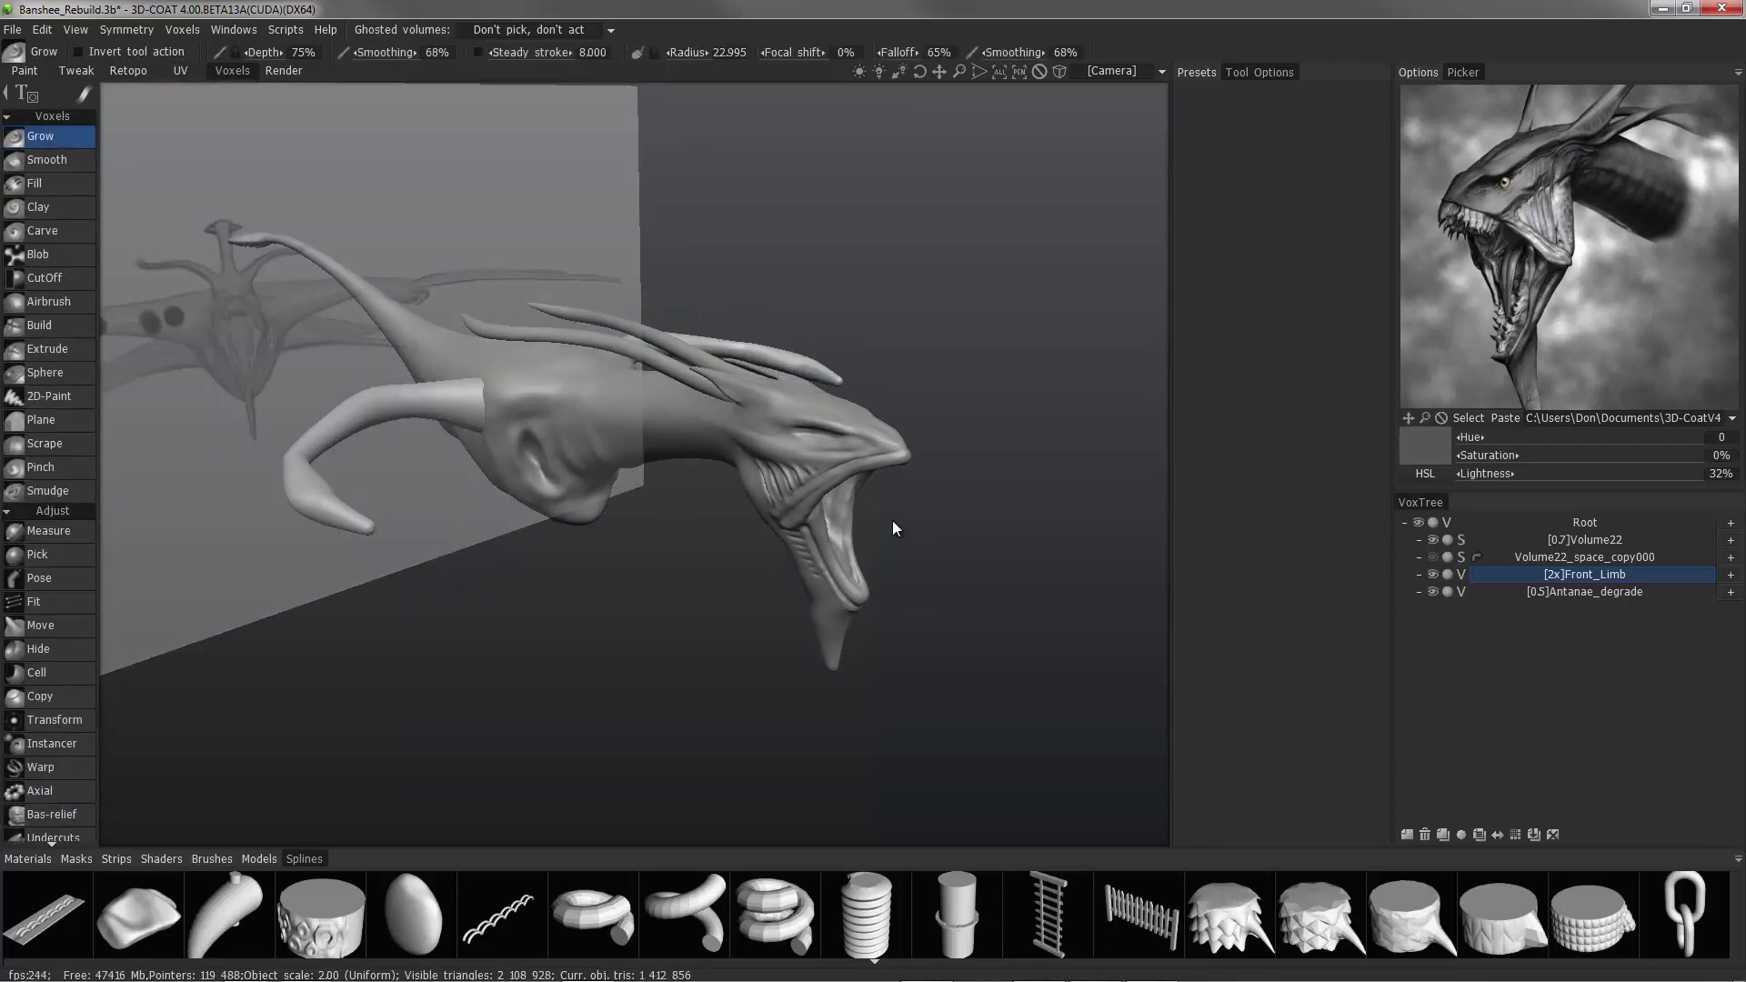
Merge the Front_Limb layer into Volume22 and view the joined limbs and body from the side.
drag(705, 455, 1079, 569)
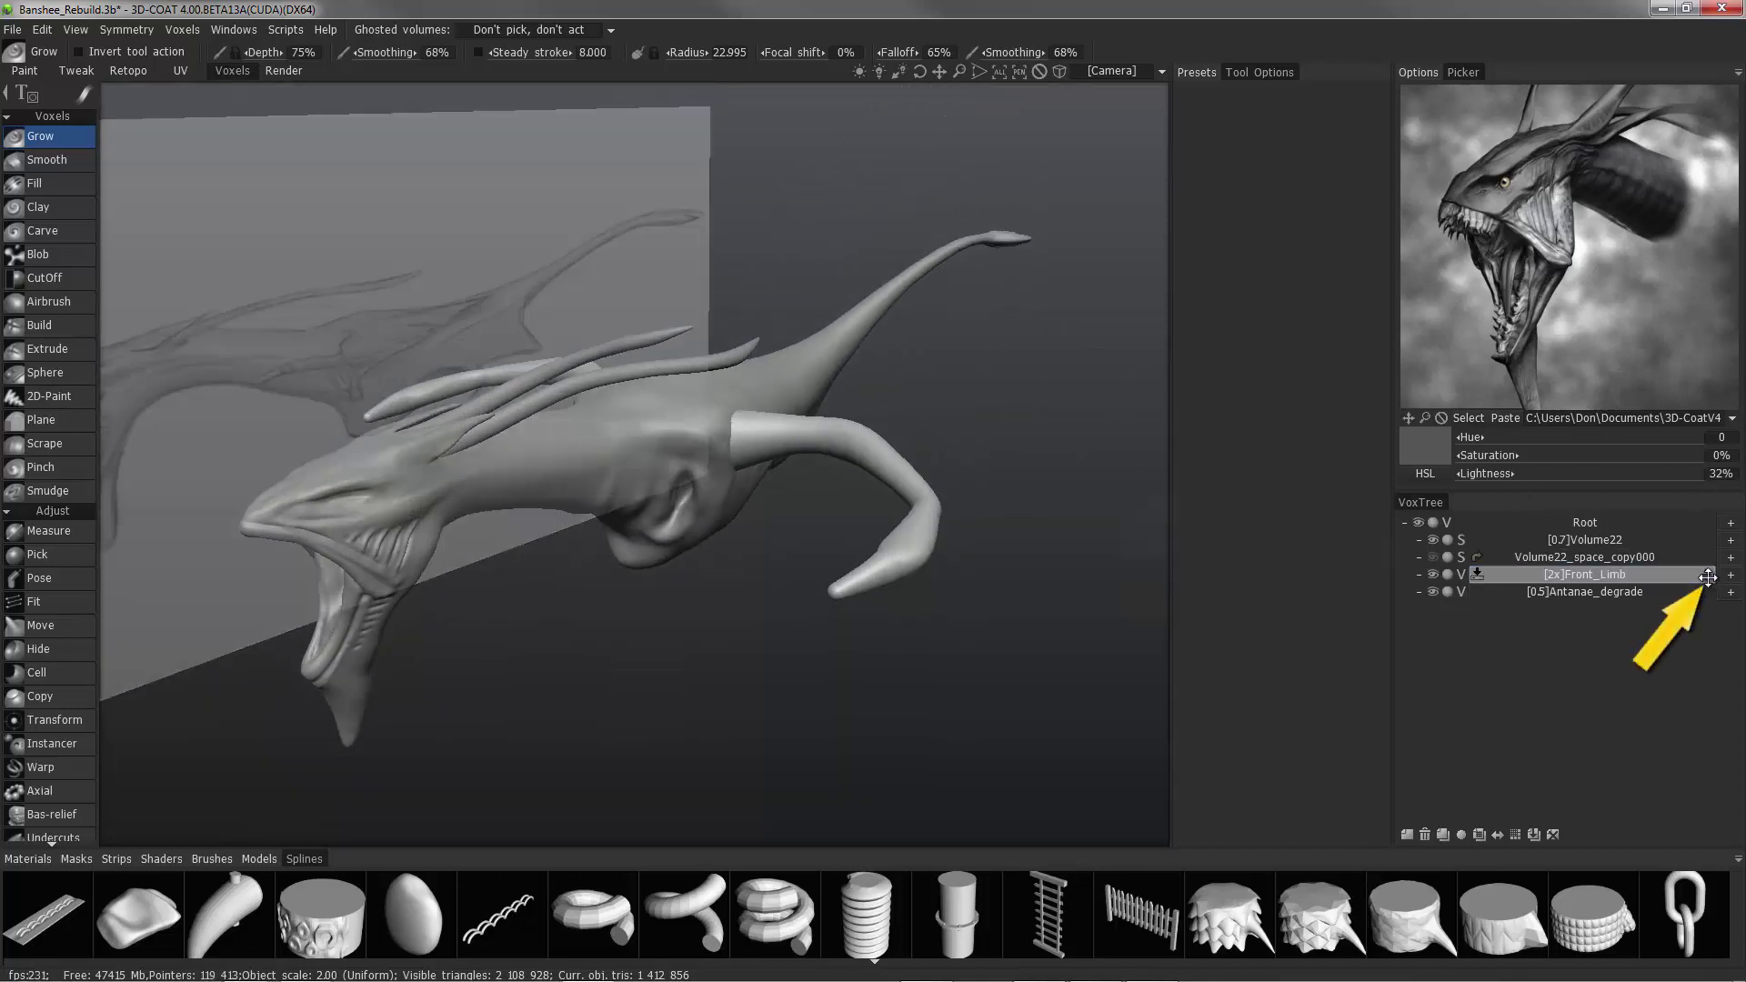
drag(1709, 576, 1709, 540)
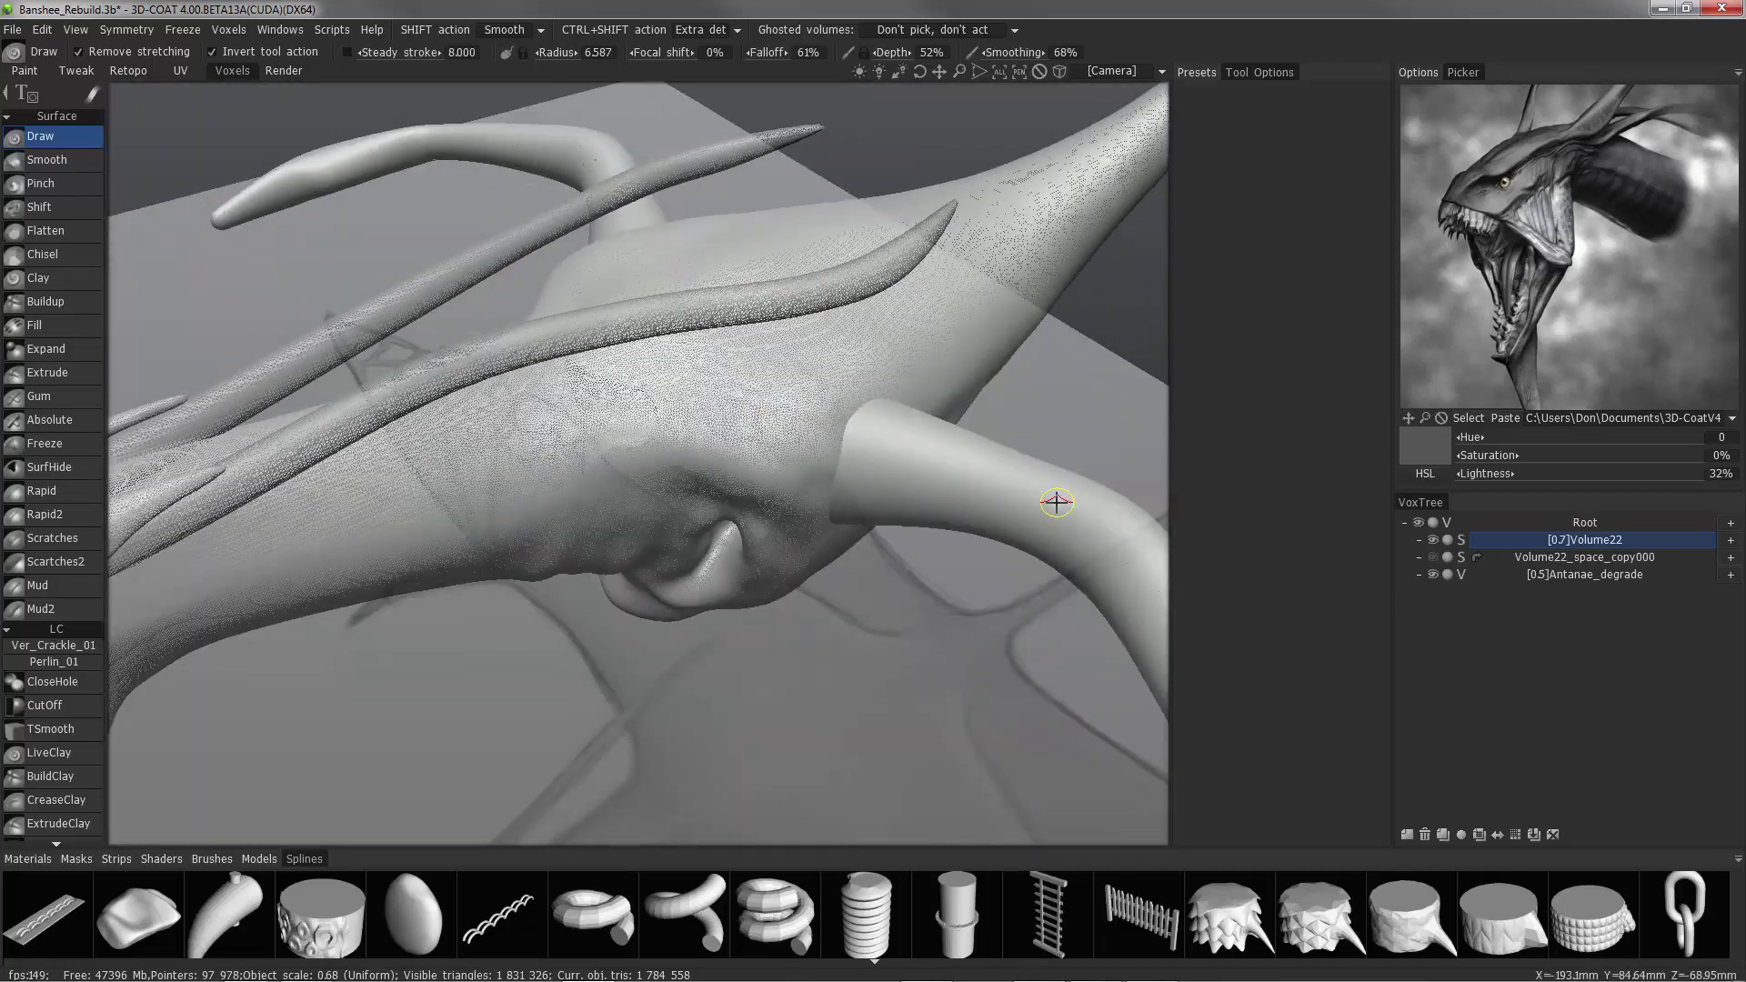
alt+drag(1056, 502, 888, 502)
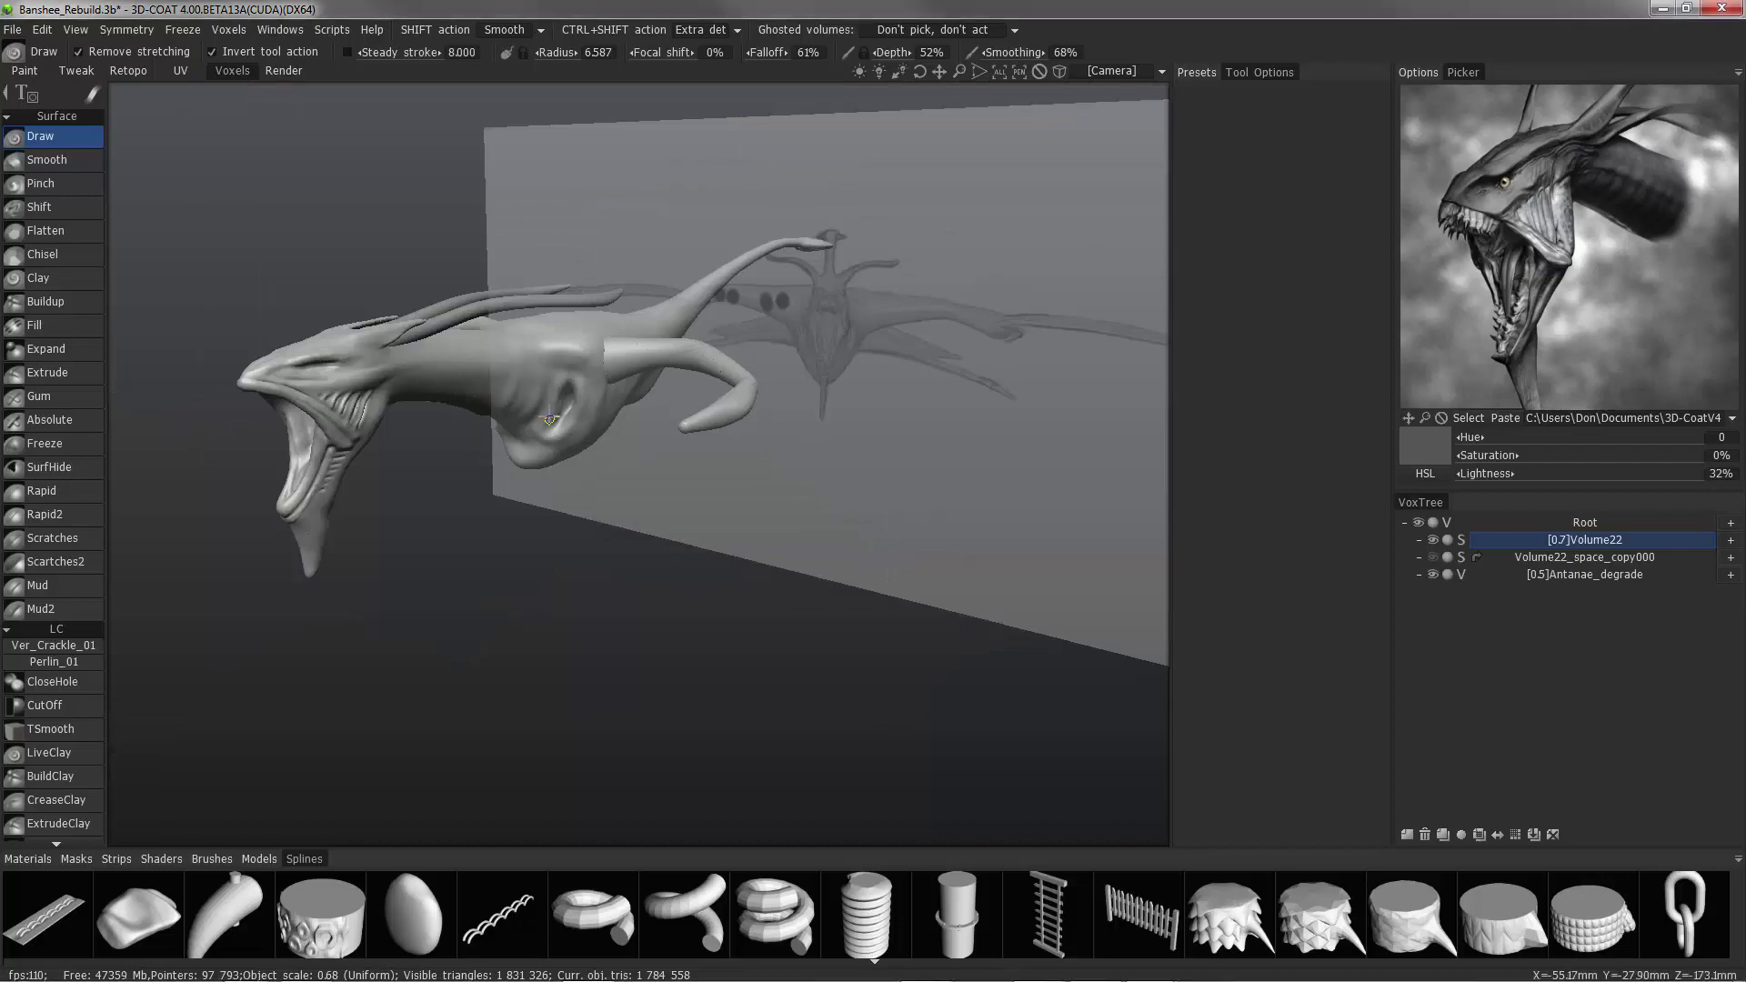
Fill the seam where the front limb meets the body using the Fill brush at a radius of about 13.5.
alt+drag(487, 378, 514, 512)
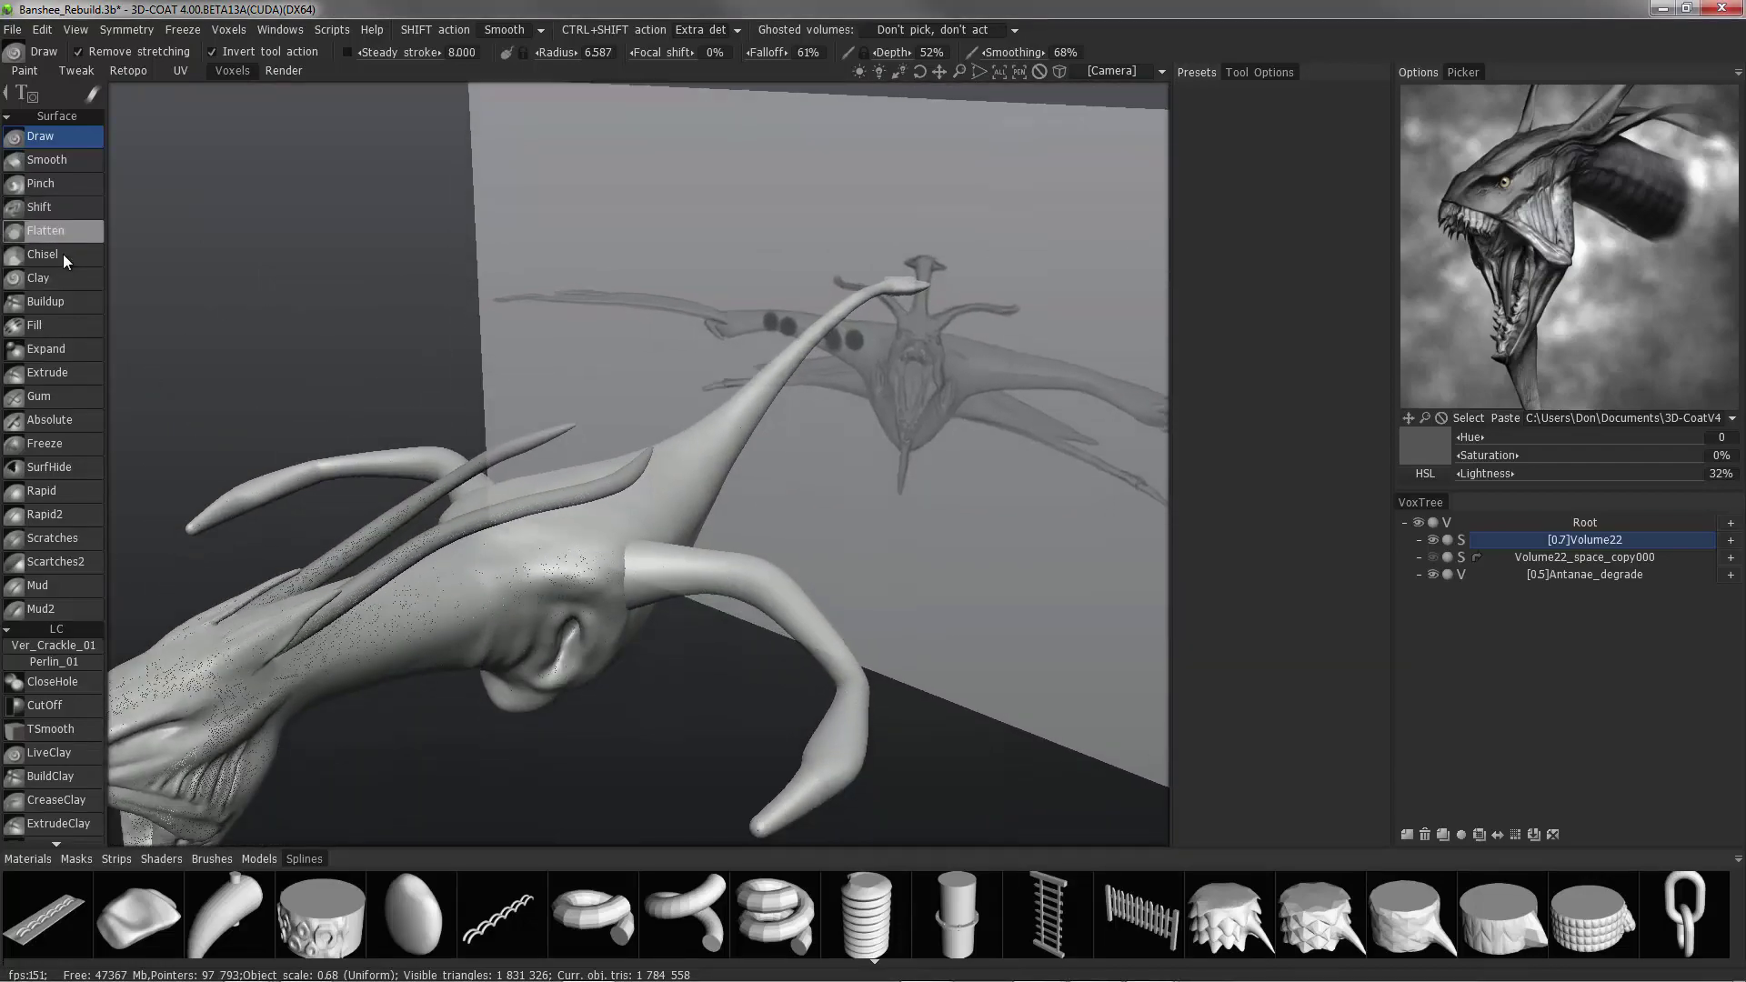
click(34, 325)
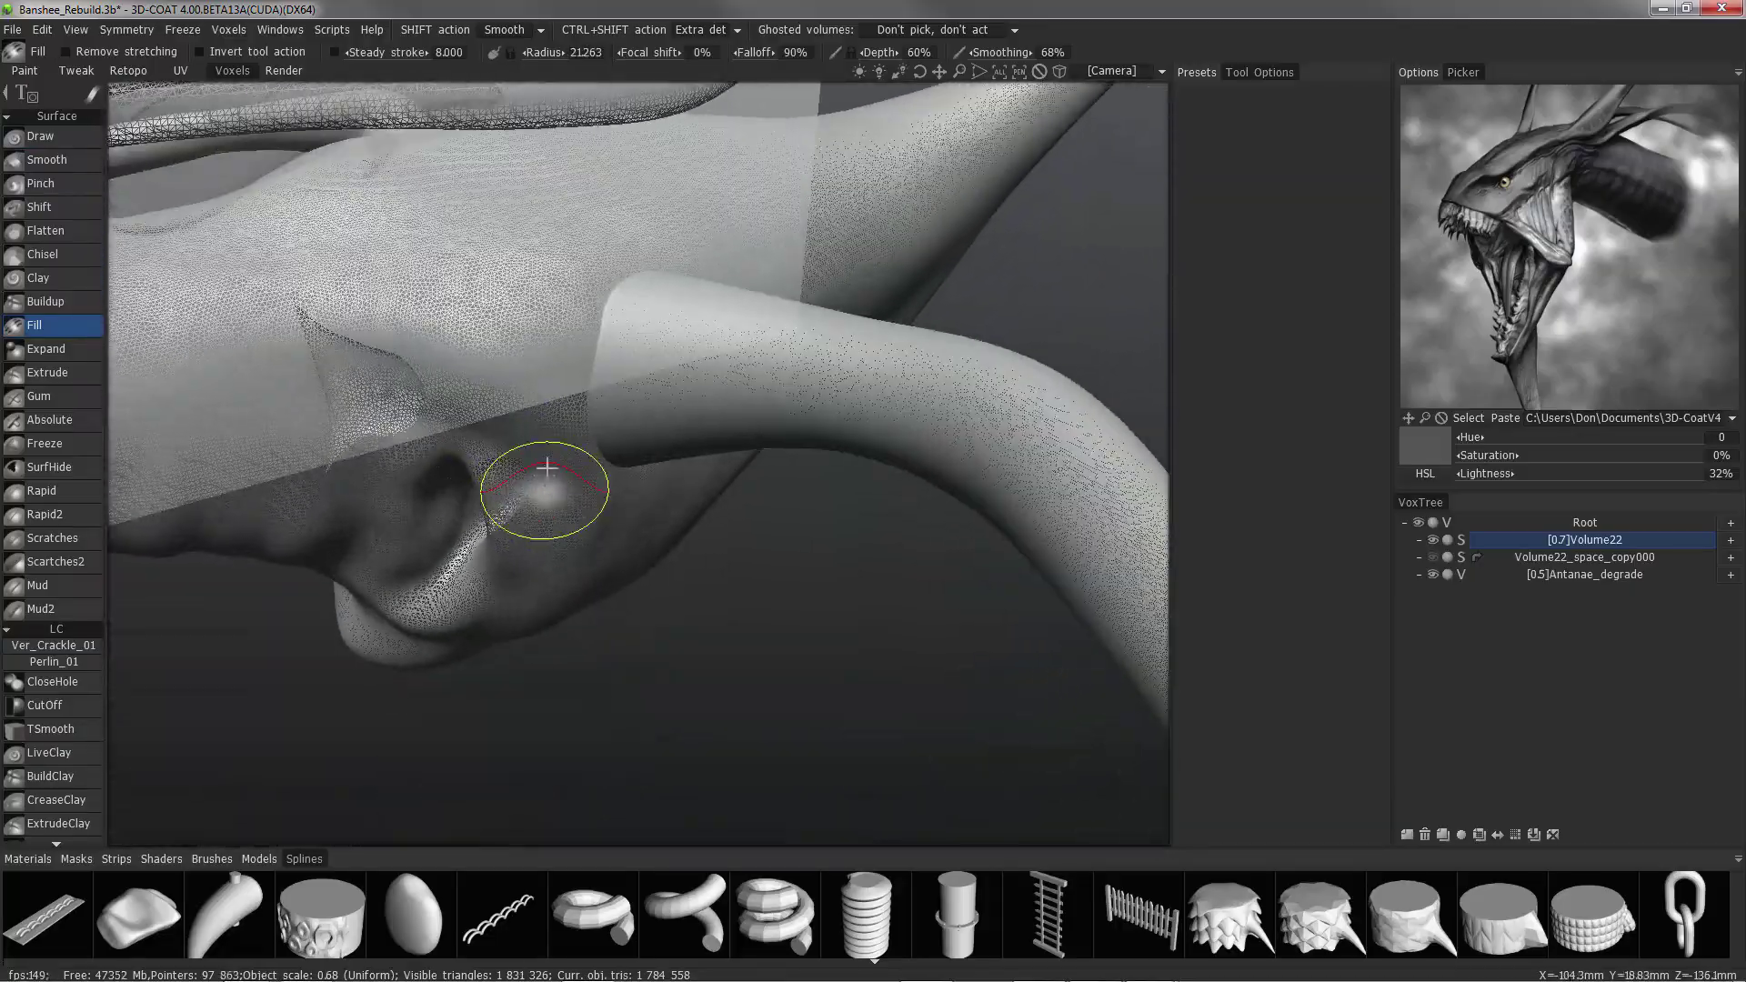
right_drag(604, 421, 580, 397)
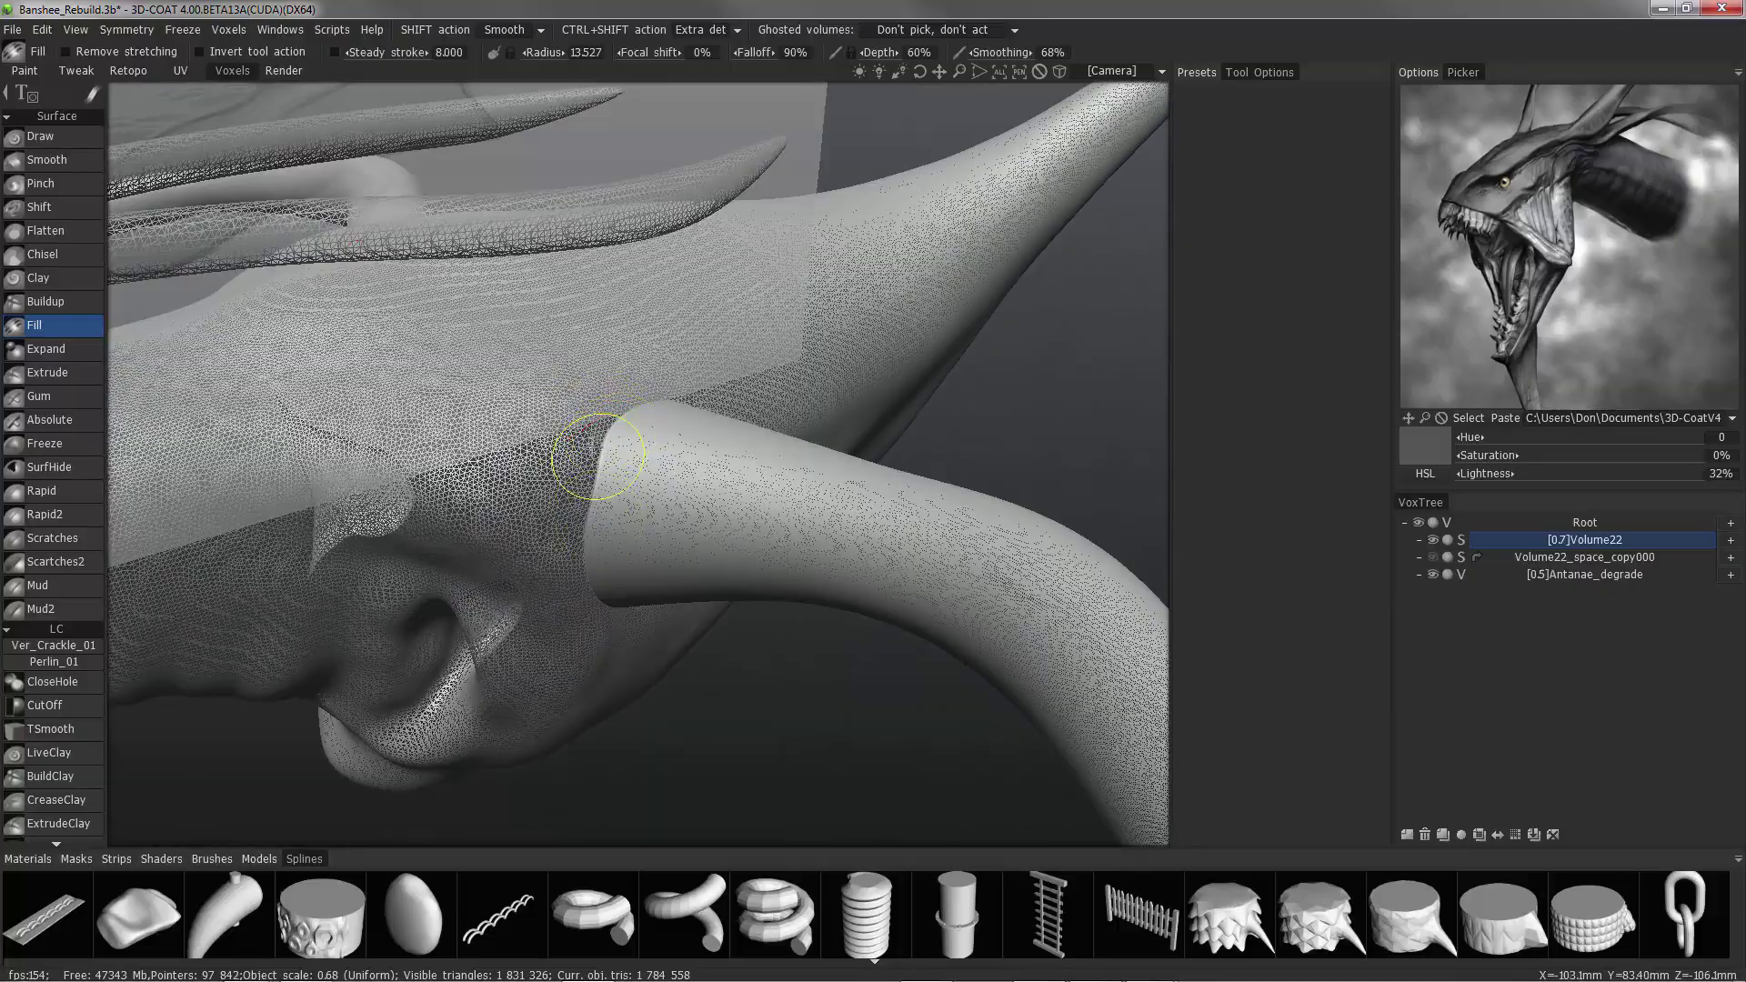
middle_drag(585, 523, 610, 485)
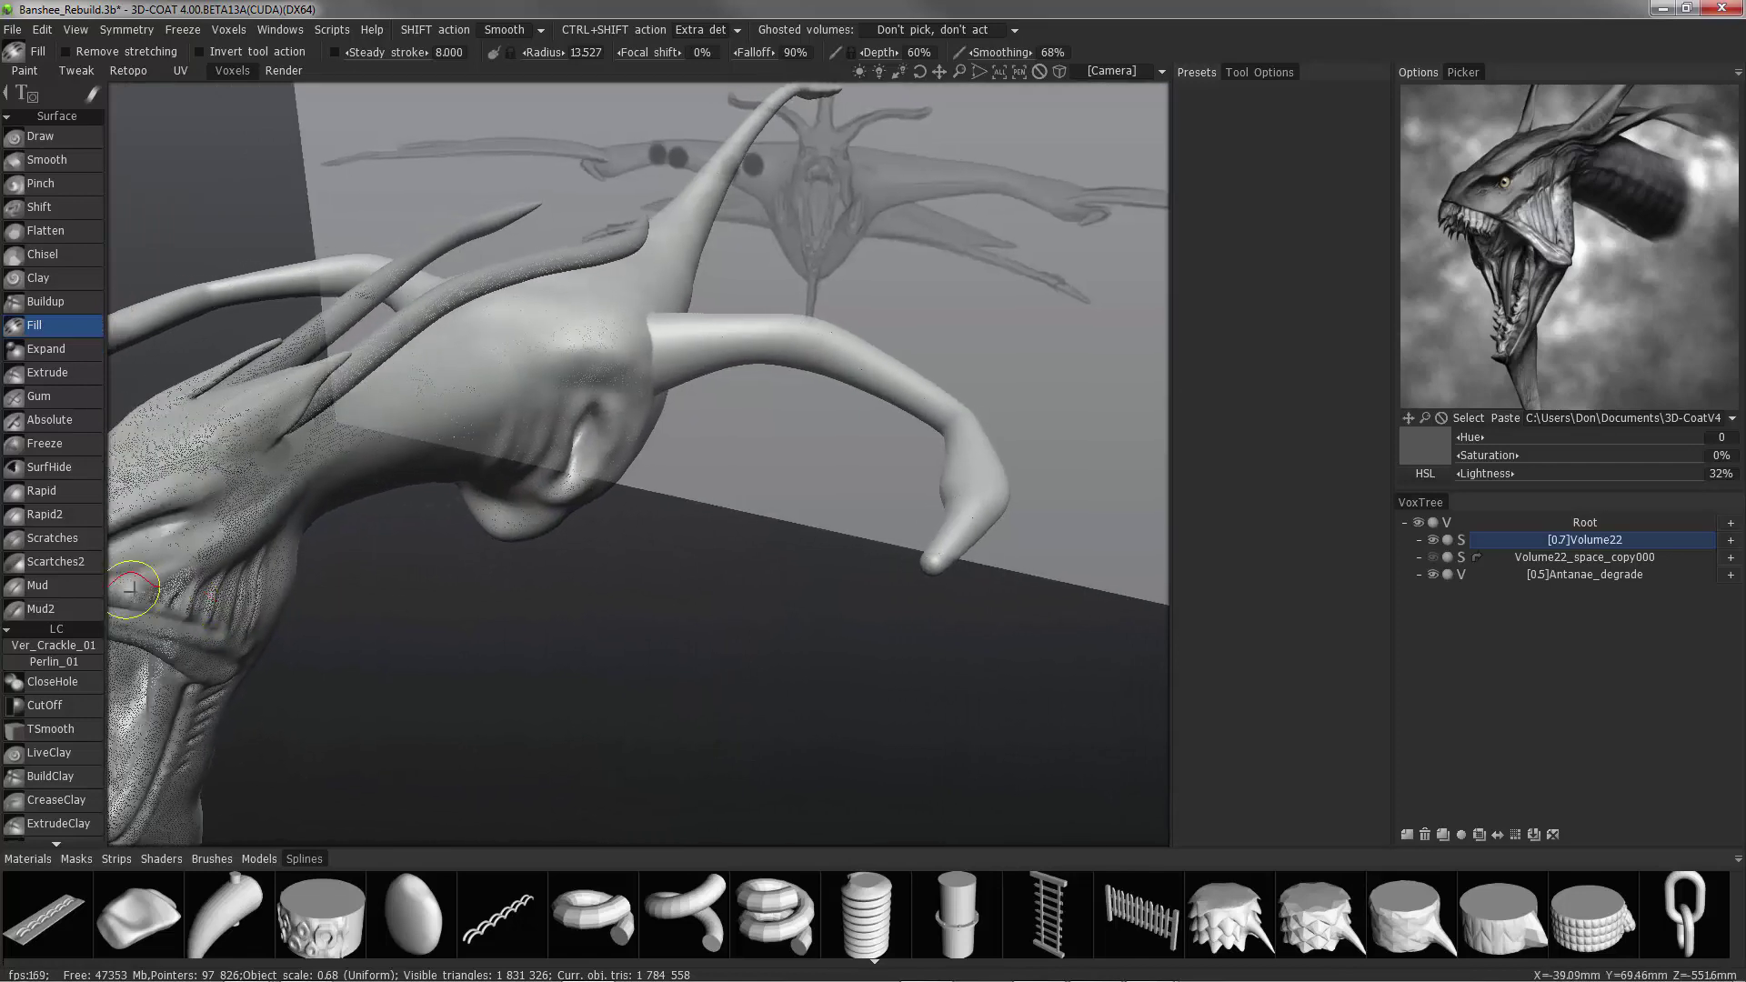
Crease the front limb's wrist area with the CreaseClay brush at a radius of about 17.5 and tool smoothing of 0.825.
middle_drag(70, 682, 90, 282)
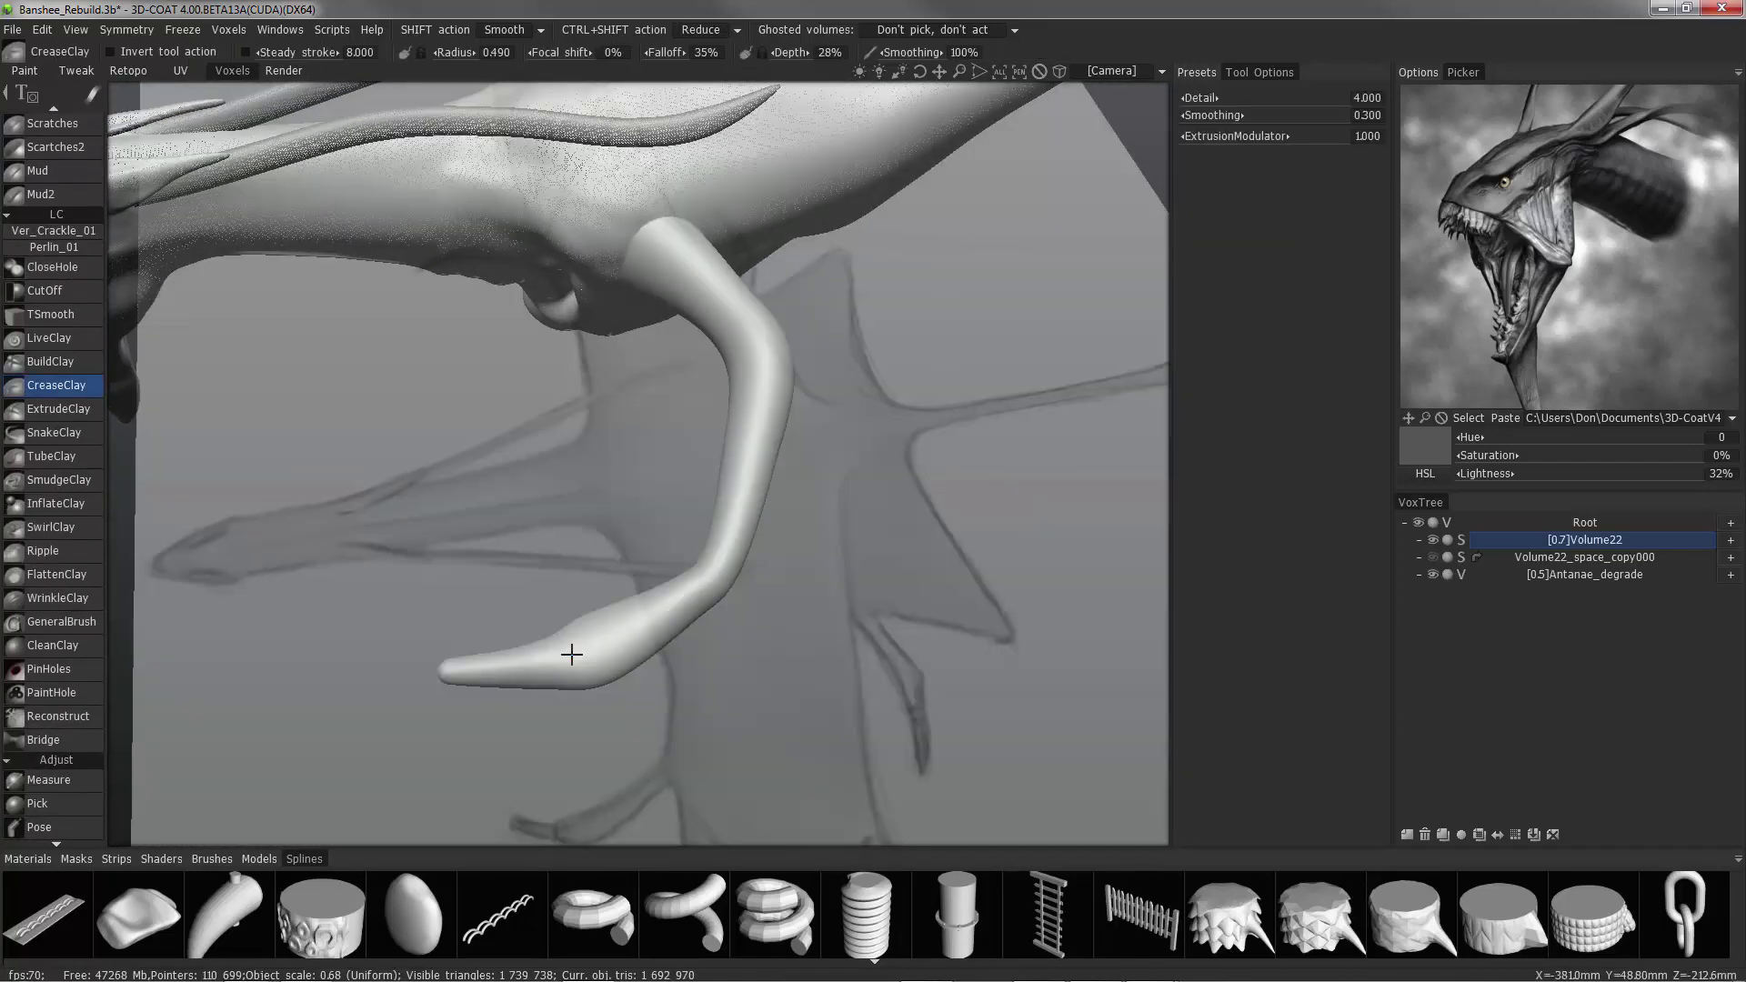
right_drag(591, 655, 615, 654)
mouse_move(585, 655)
alt+mouse_down()
mouse_move(597, 608)
mouse_move(636, 581)
alt+mouse_up()
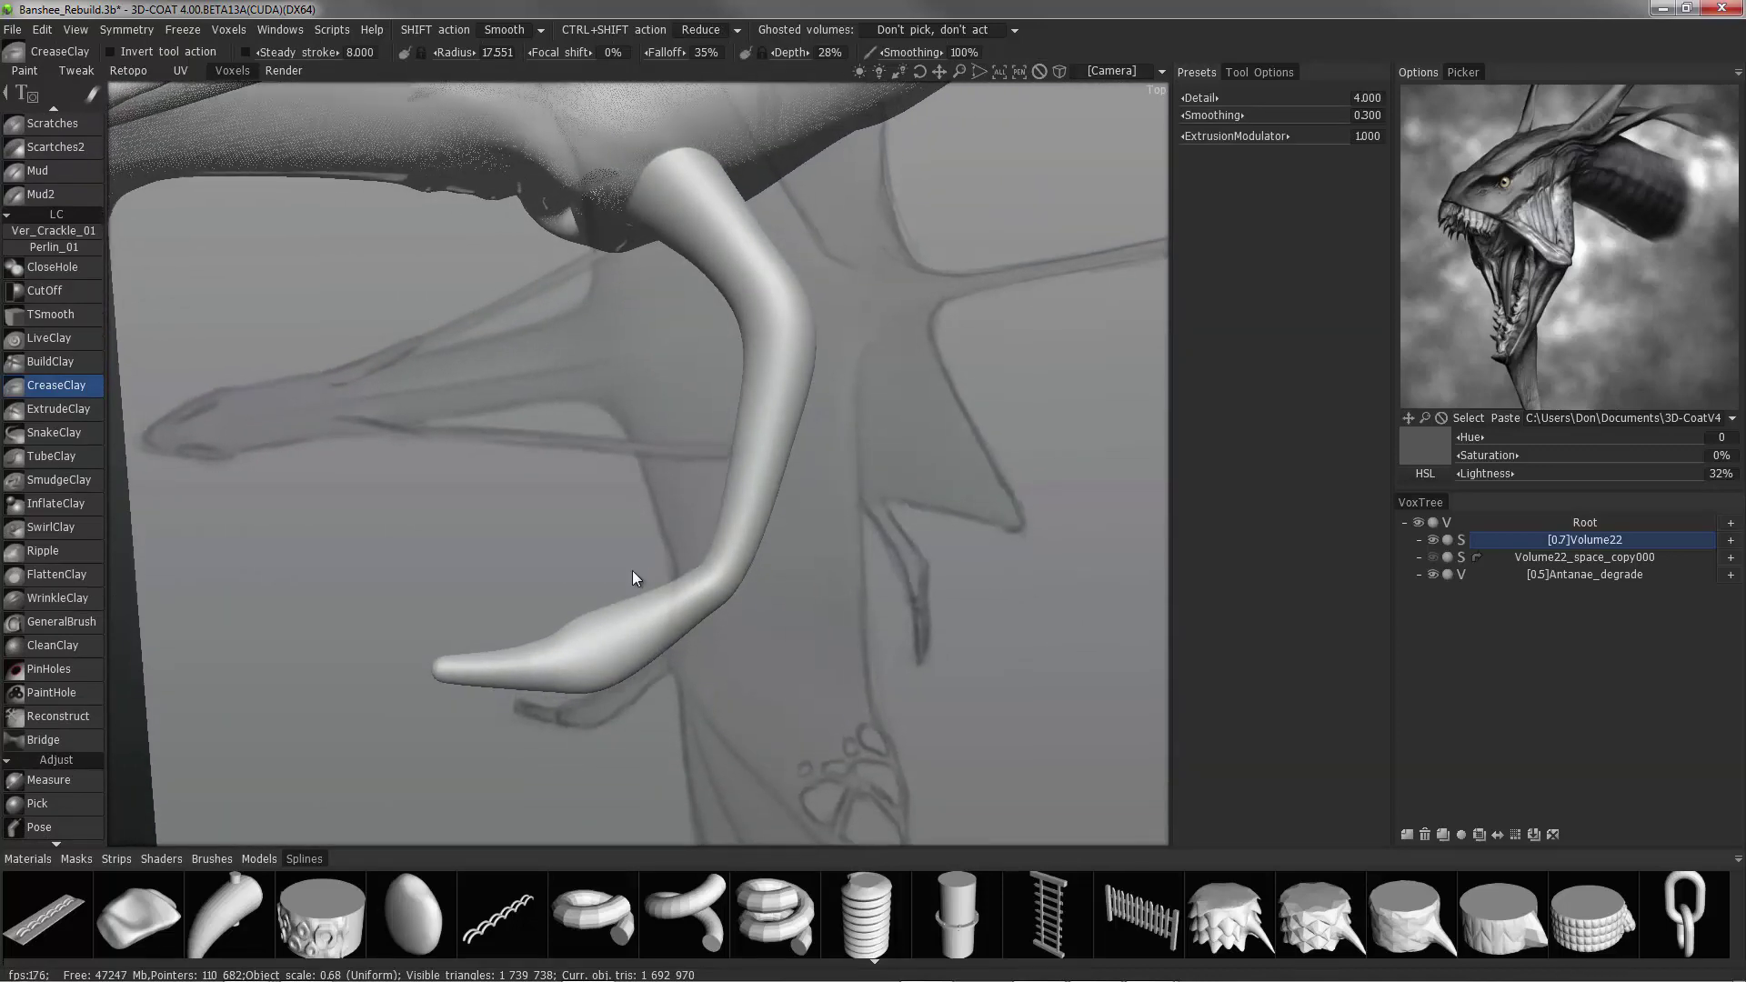
alt+drag(622, 698, 553, 577)
scroll(538, 651, up, 3)
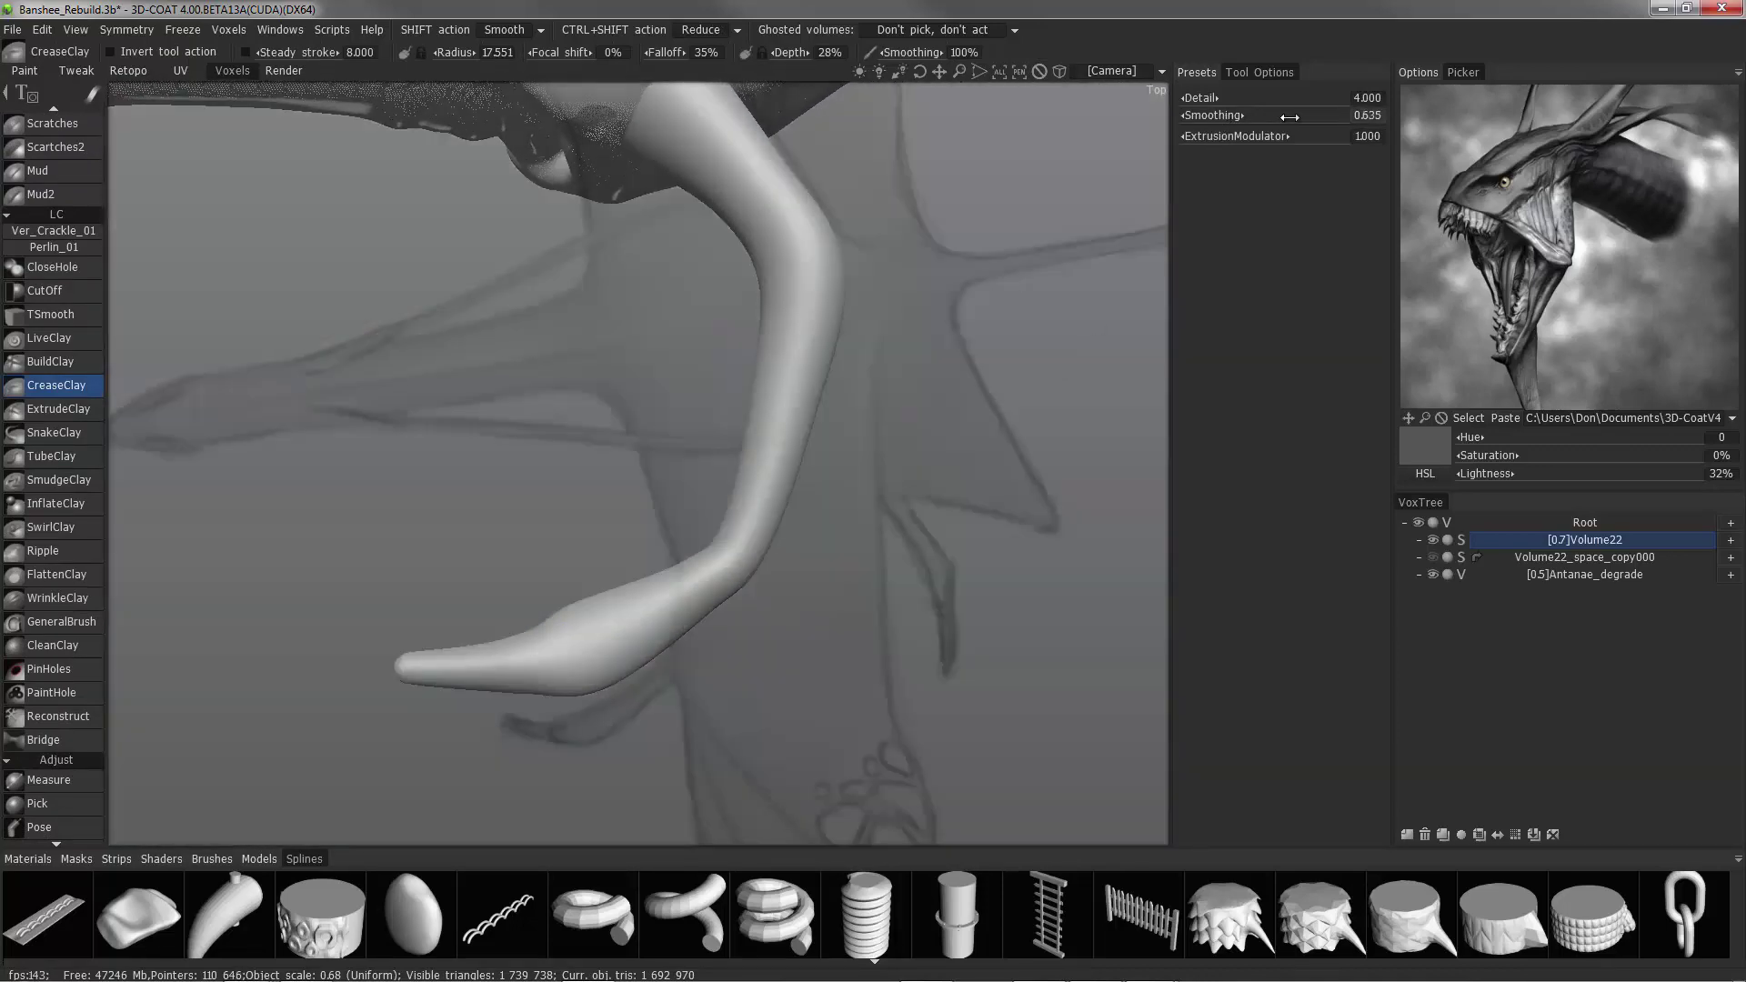
mouse_move(564, 555)
middle_down()
mouse_move(515, 588)
mouse_move(542, 651)
mouse_move(546, 607)
middle_up()
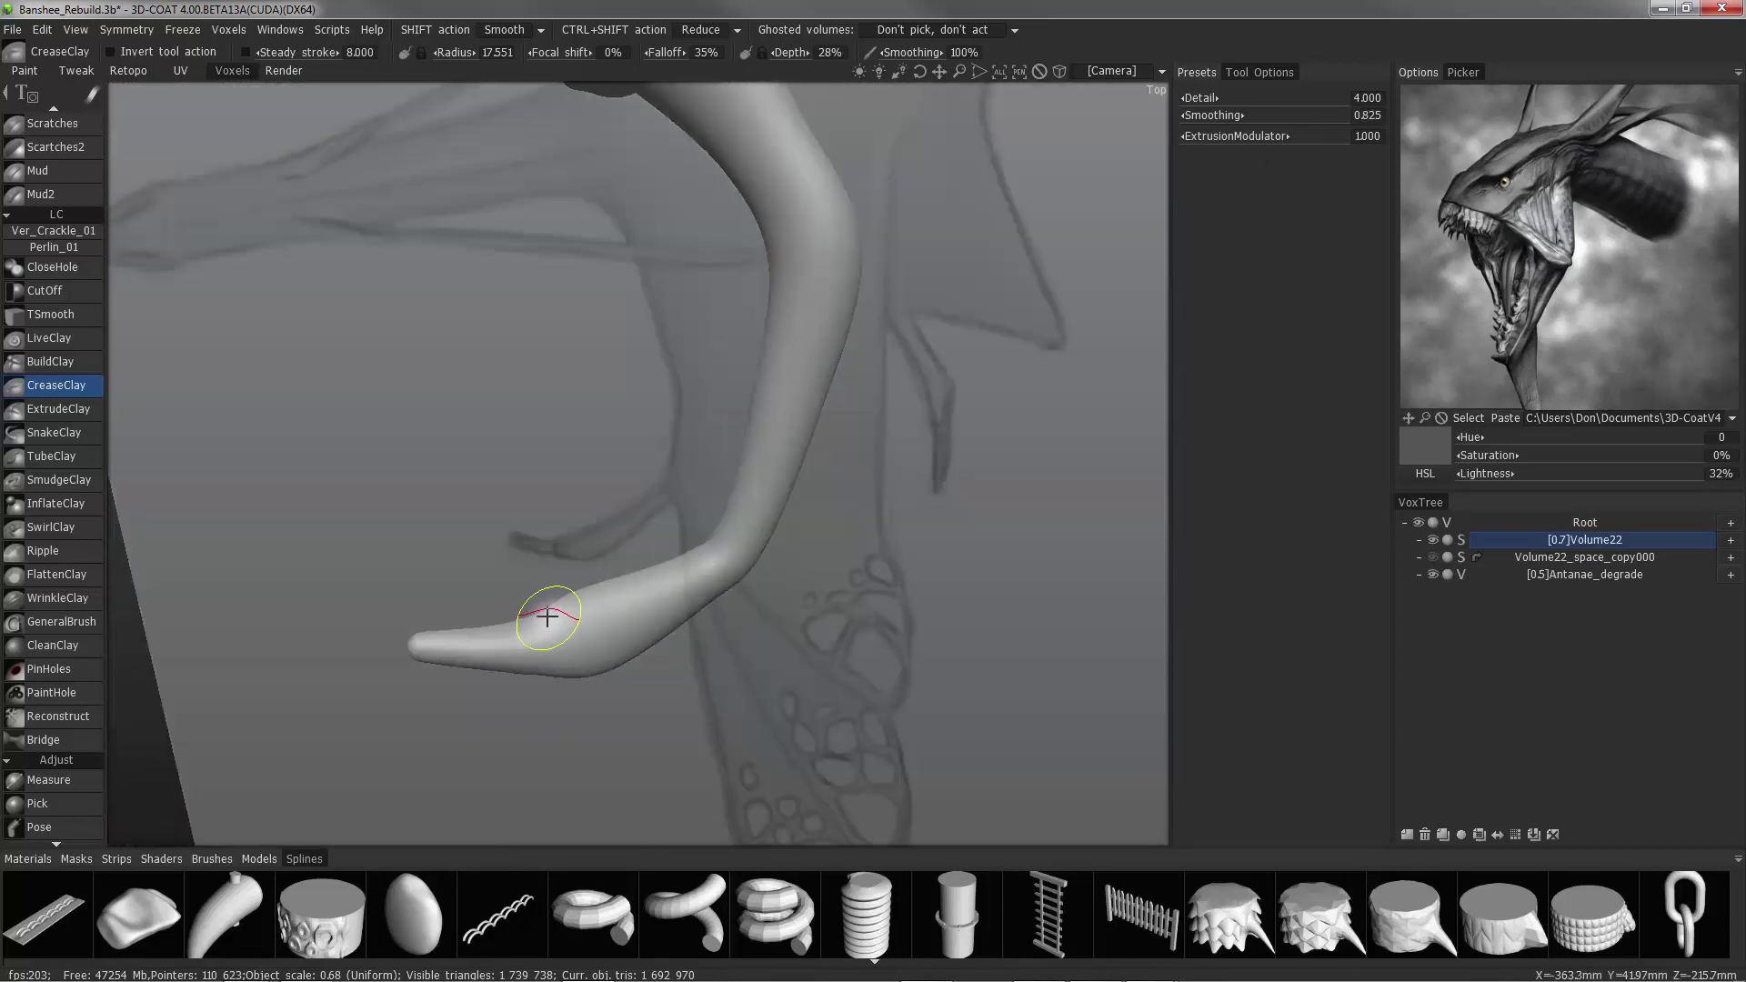
mouse_move(567, 681)
middle_down()
mouse_move(518, 627)
mouse_move(546, 624)
mouse_move(506, 624)
mouse_move(564, 654)
mouse_move(549, 701)
mouse_move(515, 646)
mouse_move(300, 565)
middle_up()
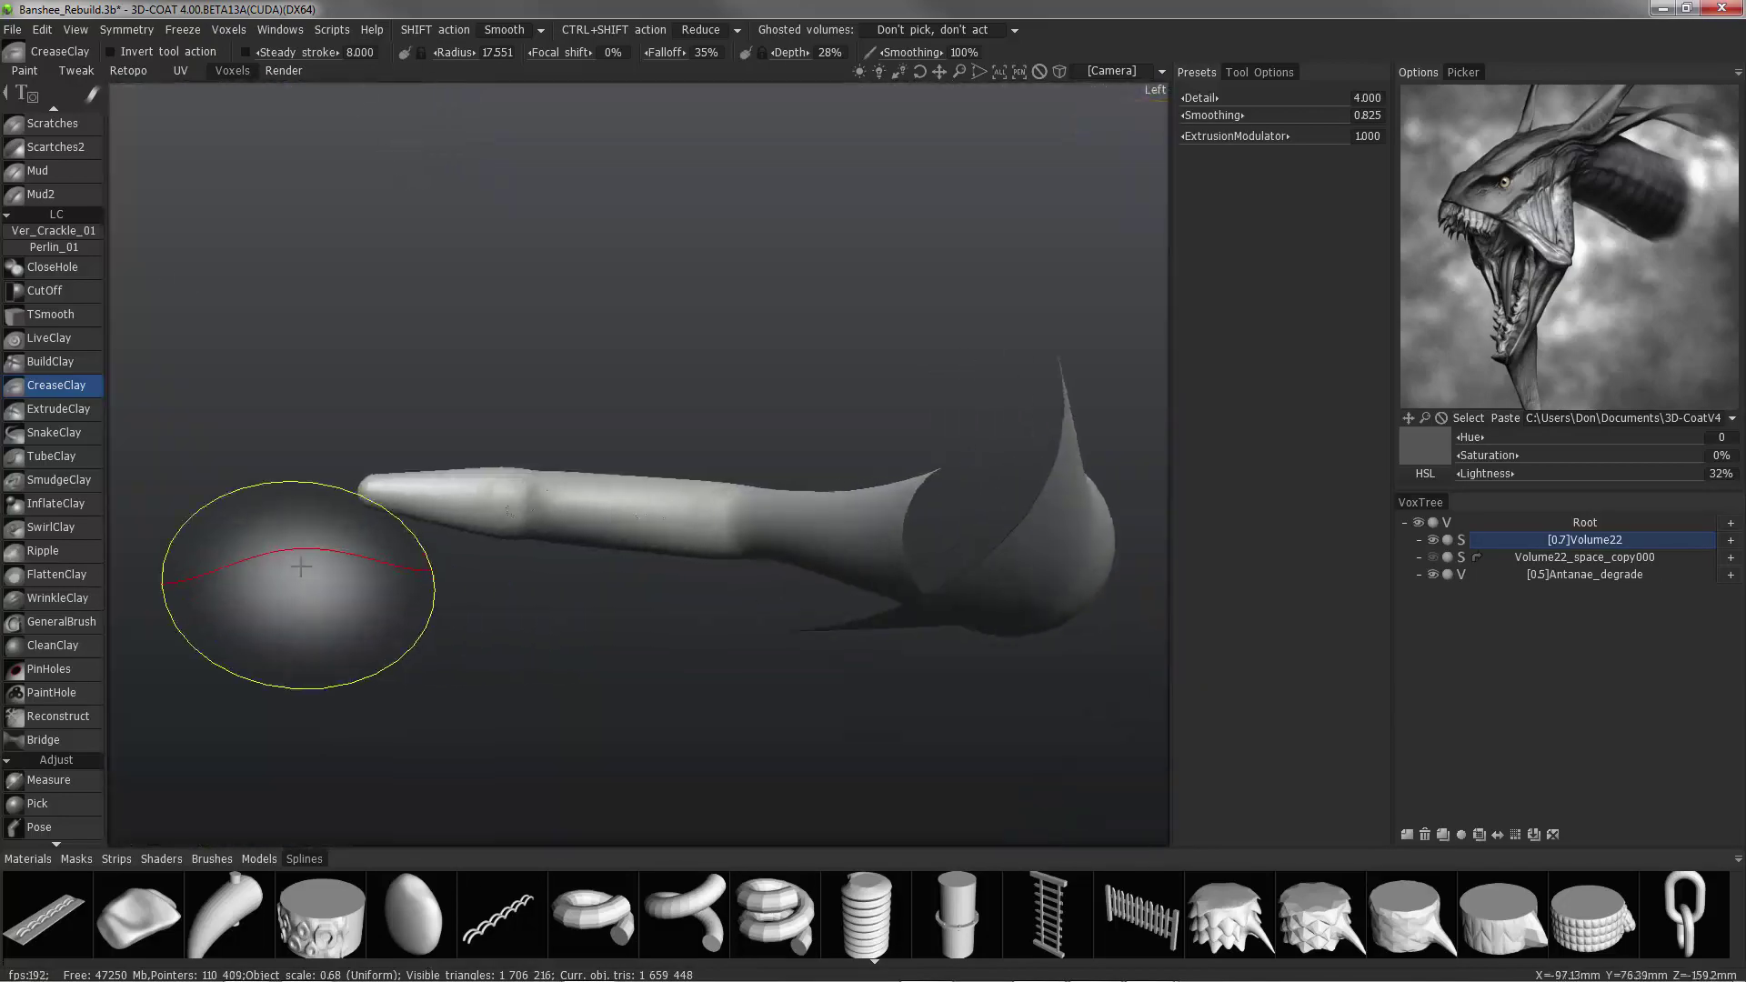
Refine the underside of the limb's wrist with CreaseClay at a radius of about 12.8 and smooth it.
right_drag(301, 565, 309, 527)
mouse_move(308, 527)
middle_down()
mouse_move(210, 273)
mouse_move(287, 164)
mouse_move(234, 265)
mouse_move(233, 292)
mouse_move(281, 343)
mouse_move(102, 464)
mouse_move(233, 487)
mouse_move(288, 437)
mouse_move(397, 417)
mouse_move(273, 387)
mouse_move(409, 460)
mouse_move(312, 437)
mouse_move(378, 401)
mouse_move(284, 525)
mouse_move(406, 456)
middle_up()
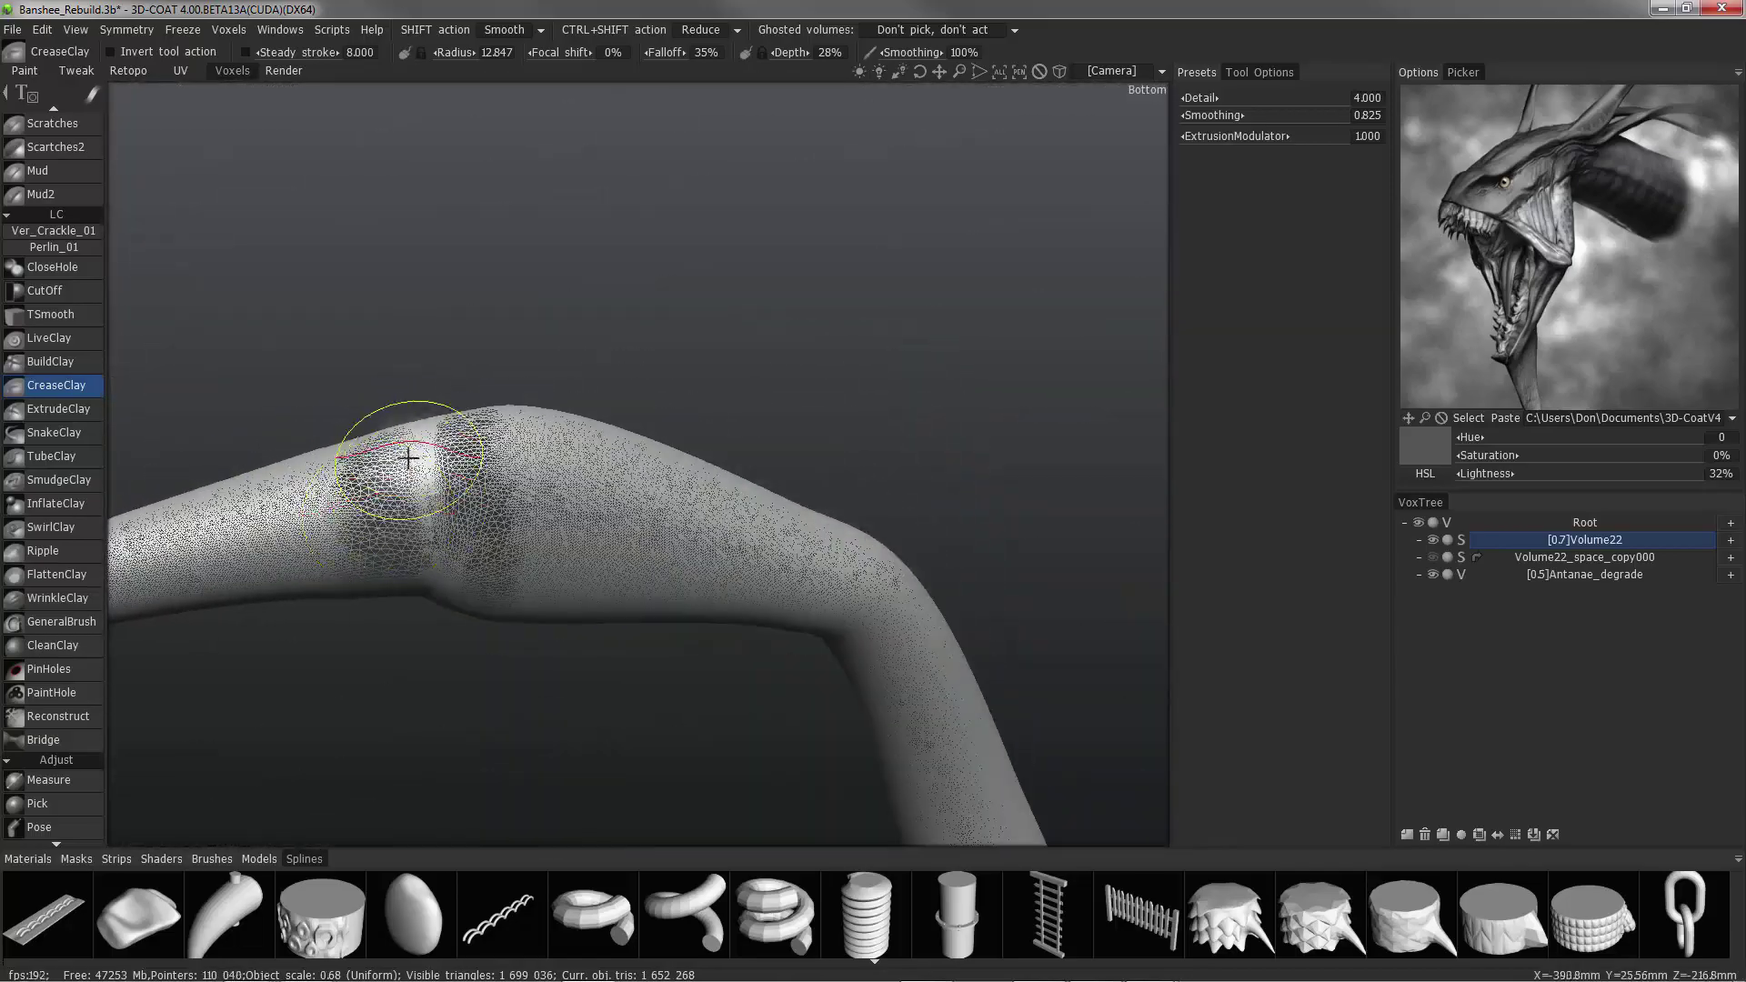
shift+drag(406, 456, 406, 464)
mouse_move(406, 464)
middle_down()
mouse_move(437, 456)
mouse_move(413, 491)
middle_up()
Switch to a softer brush alpha and sculpt the limb's elbow with CreaseClay at 45% depth.
click(164, 861)
click(167, 862)
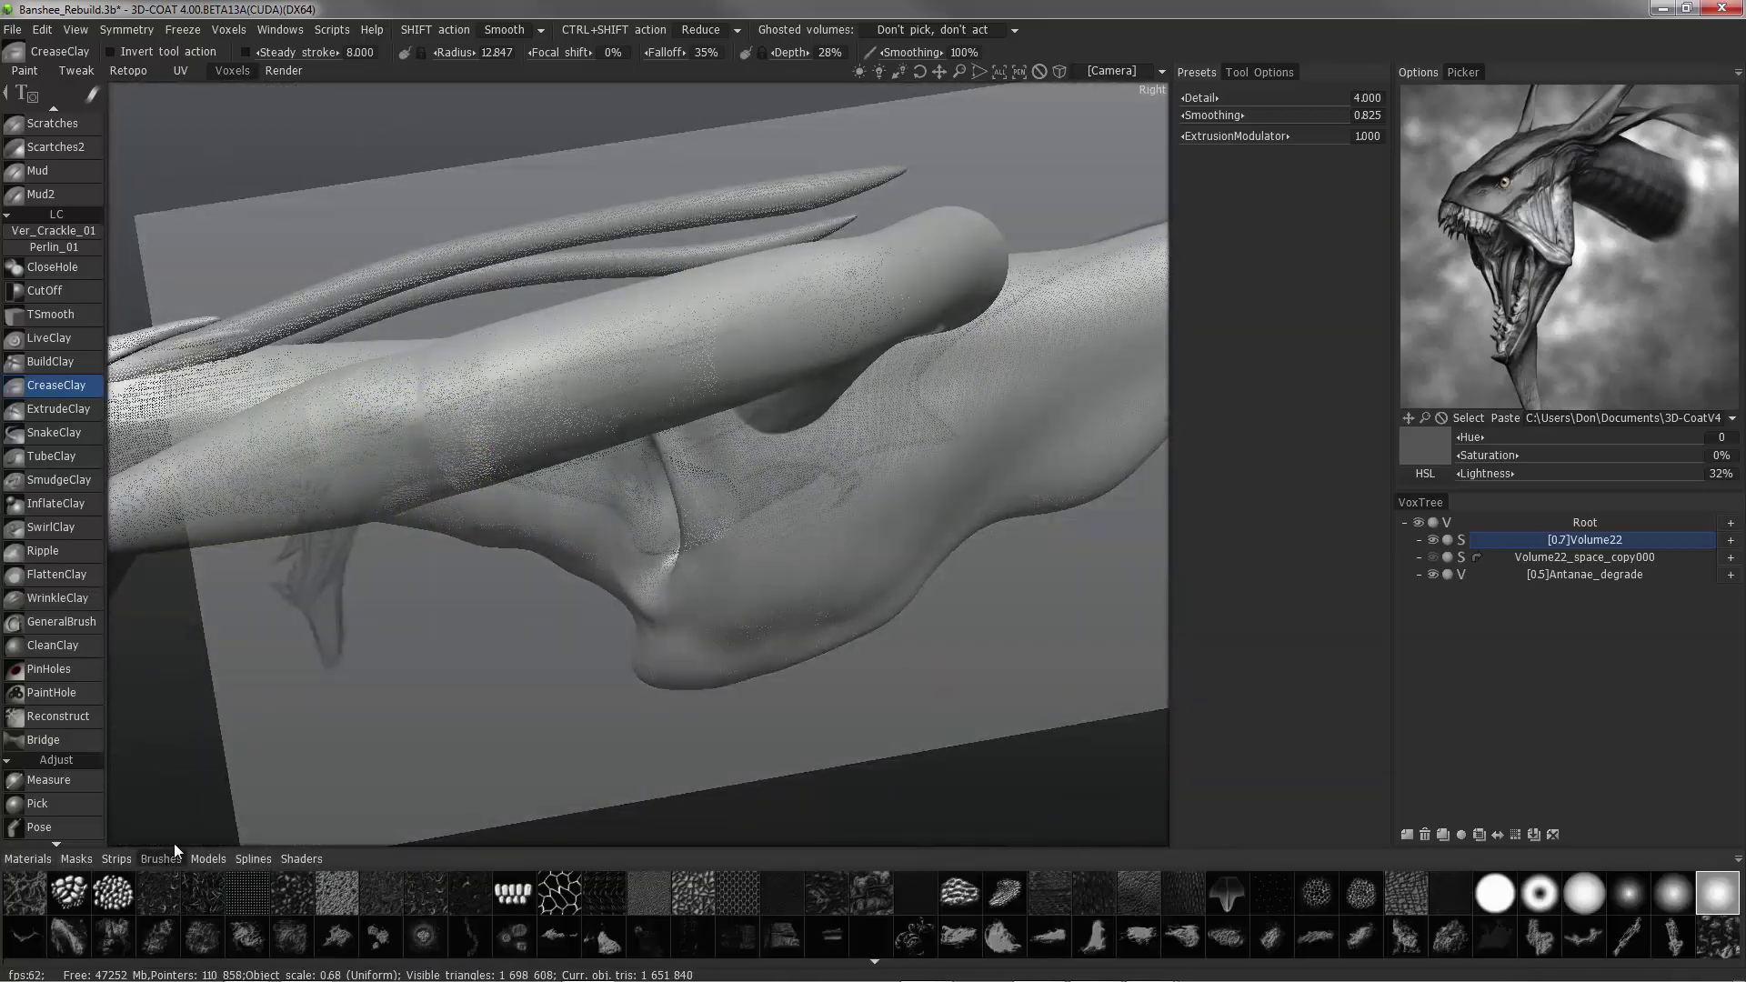
mouse_move(413, 409)
middle_down()
mouse_move(390, 456)
mouse_move(402, 433)
mouse_move(292, 370)
mouse_move(405, 374)
middle_up()
mouse_move(405, 424)
alt+mouse_down()
mouse_move(406, 378)
mouse_move(406, 400)
alt+mouse_up()
drag(405, 400, 361, 502)
mouse_move(360, 502)
alt+mouse_down()
mouse_move(268, 301)
mouse_move(355, 320)
mouse_move(445, 571)
mouse_move(450, 526)
mouse_move(575, 536)
alt+mouse_up()
mouse_move(575, 543)
middle_down()
mouse_move(452, 487)
mouse_move(412, 368)
mouse_move(491, 370)
mouse_move(577, 285)
mouse_move(629, 313)
mouse_move(645, 302)
mouse_move(564, 324)
mouse_move(648, 306)
mouse_move(601, 305)
middle_up()
Build up the shoulder where the limb joins the body with the Buildup brush at 37% depth, then undo the last stroke.
scroll(645, 302, up, 5)
scroll(84, 395, up, 5)
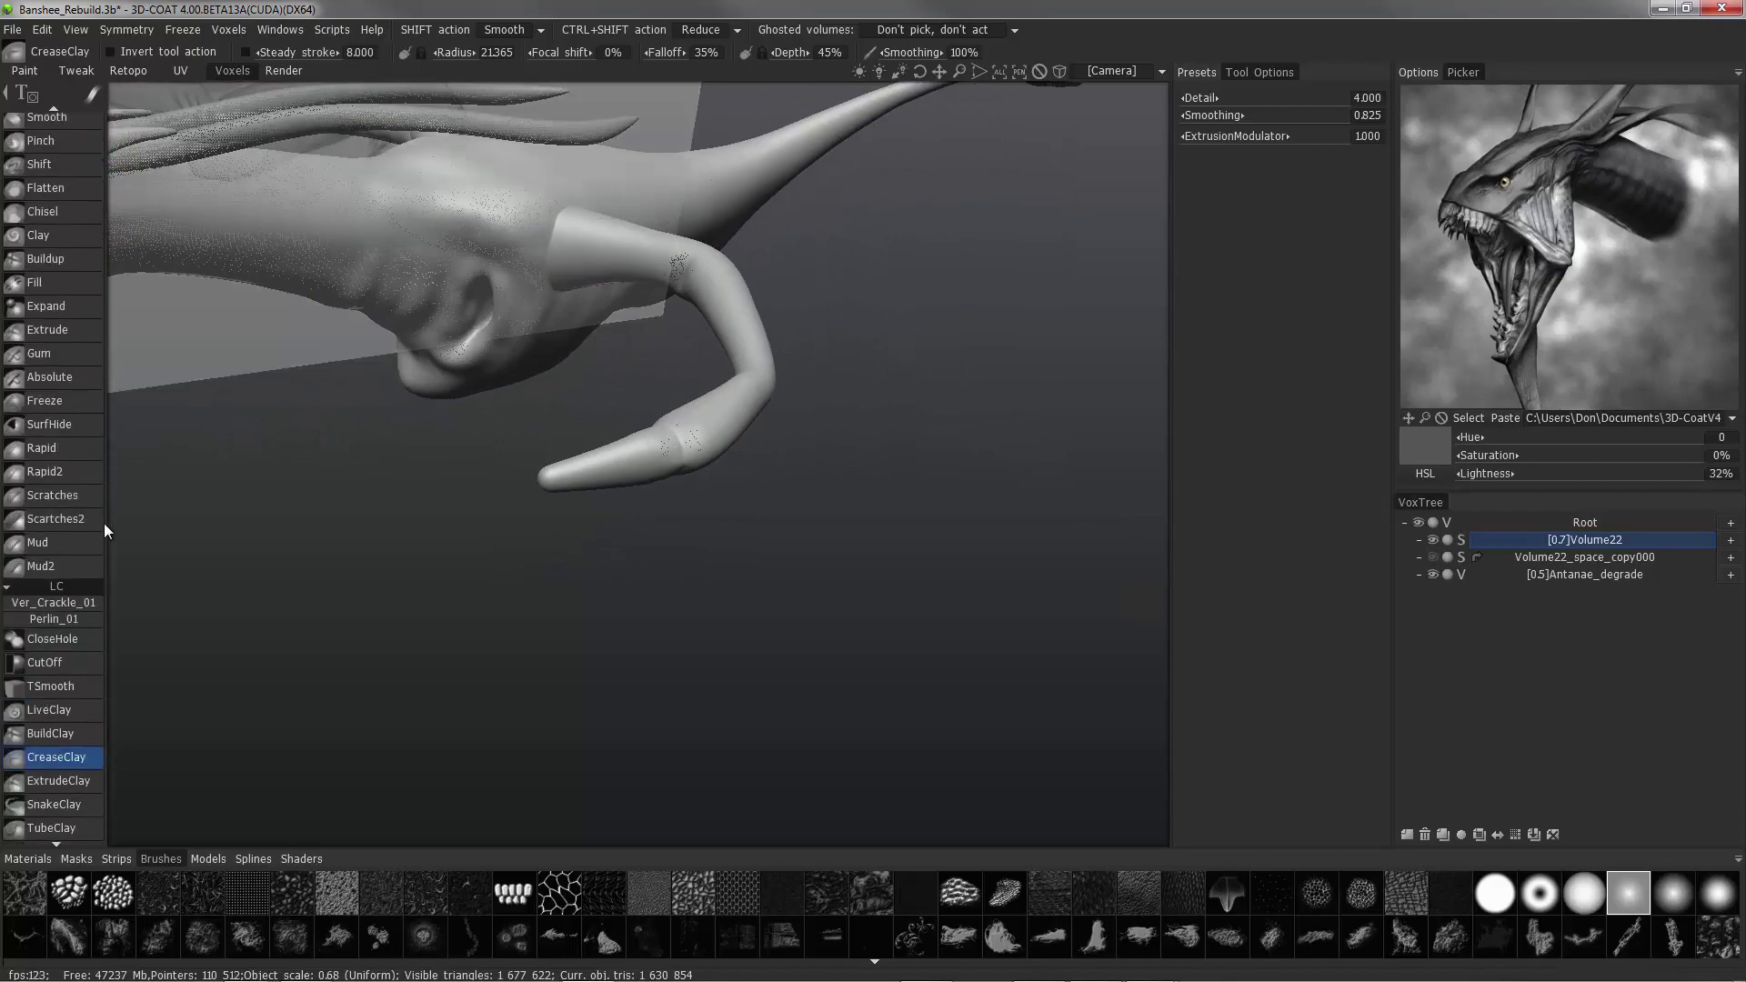
click(81, 277)
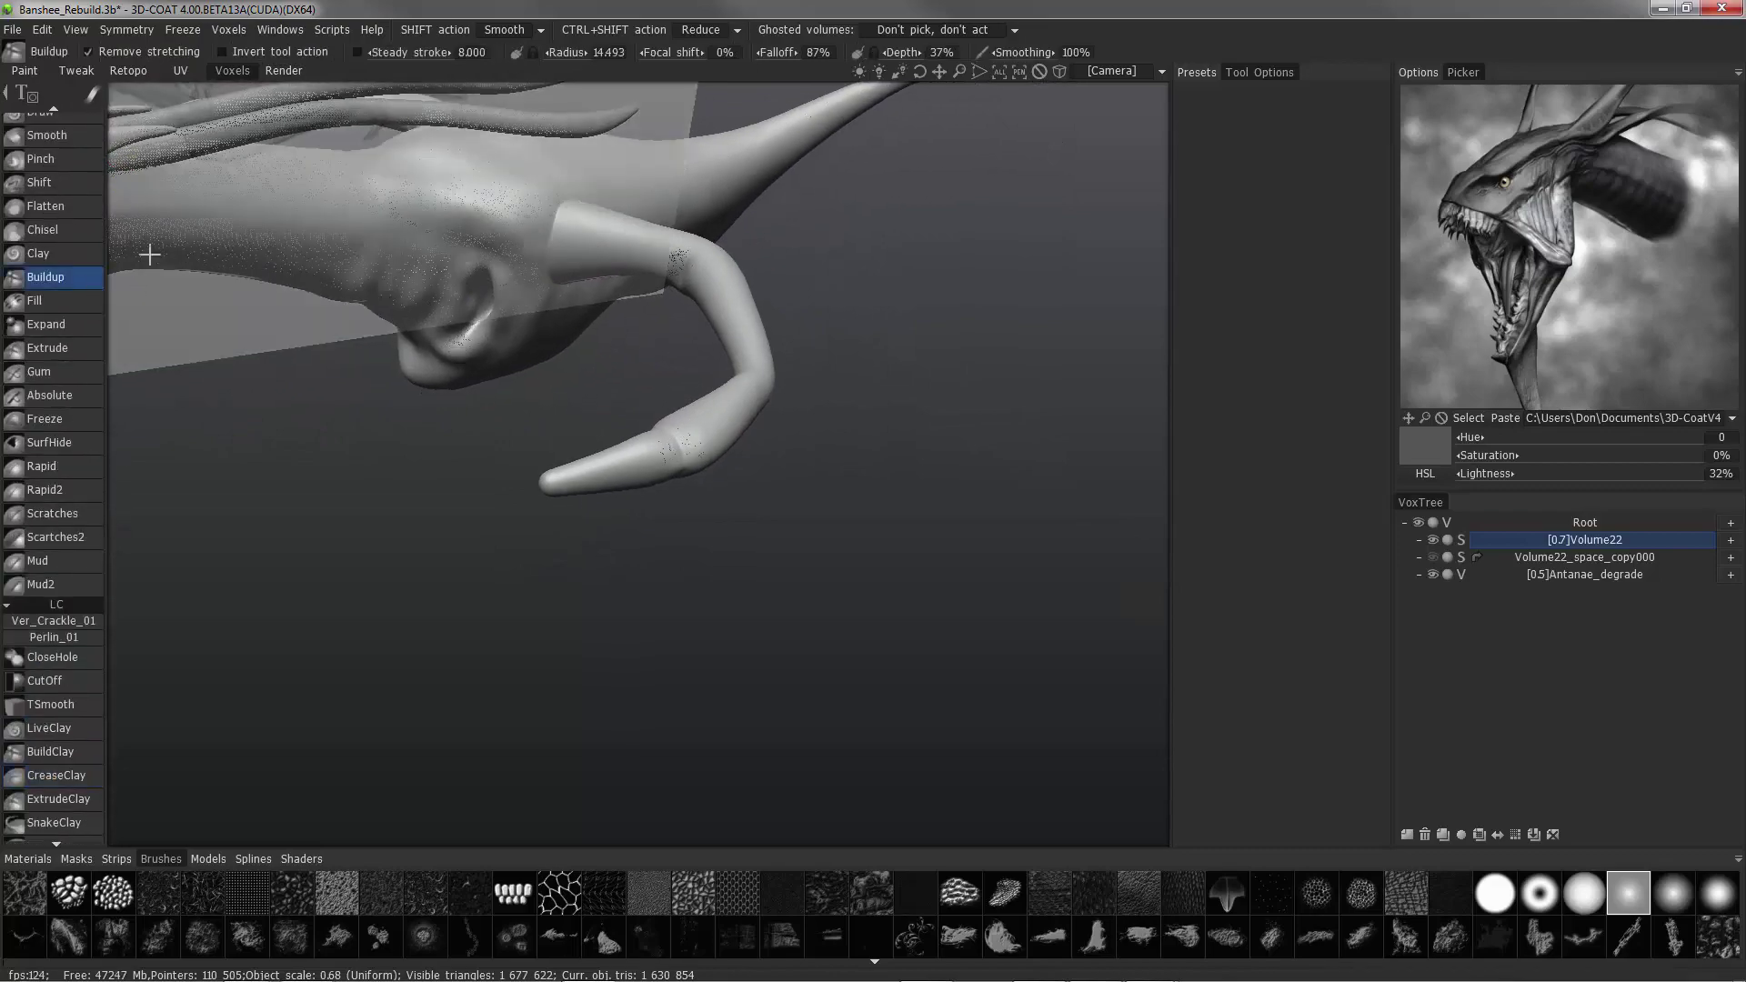
mouse_move(149, 254)
middle_down()
mouse_move(574, 248)
mouse_move(564, 265)
mouse_move(546, 273)
mouse_move(467, 203)
mouse_move(516, 199)
middle_up()
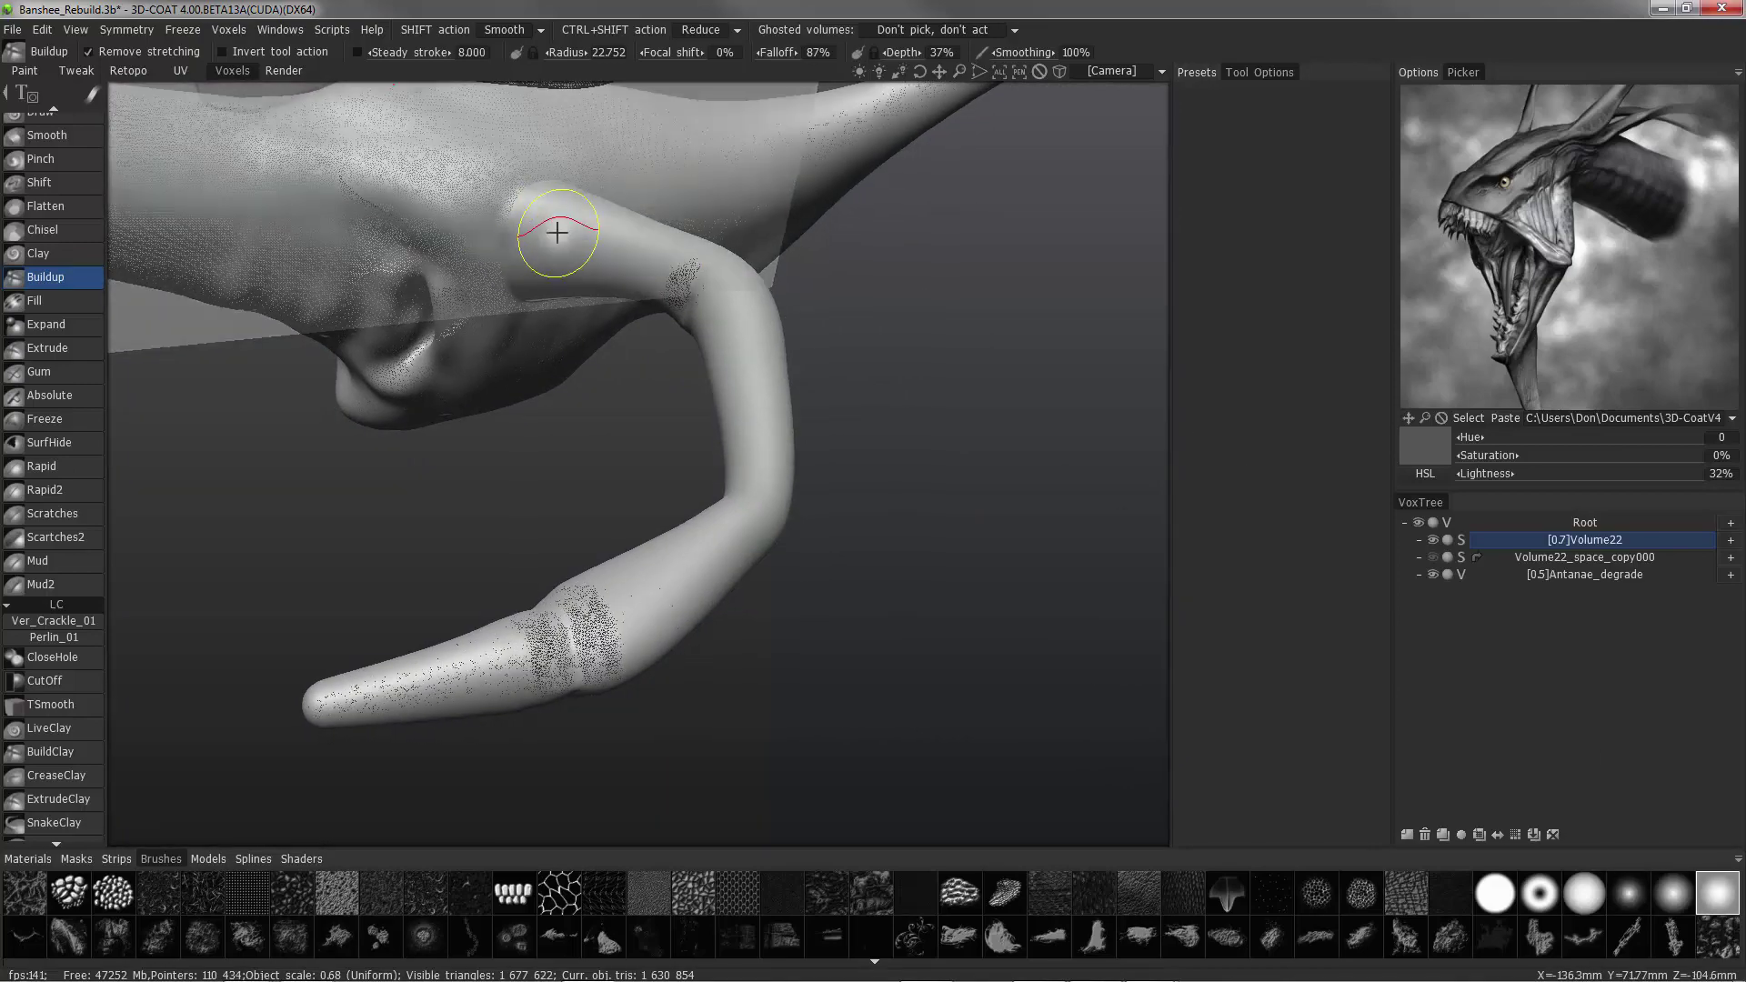
alt+drag(558, 230, 530, 372)
mouse_move(530, 370)
middle_down()
mouse_move(591, 400)
mouse_move(663, 378)
mouse_move(653, 403)
middle_up()
key(ctrl+z)
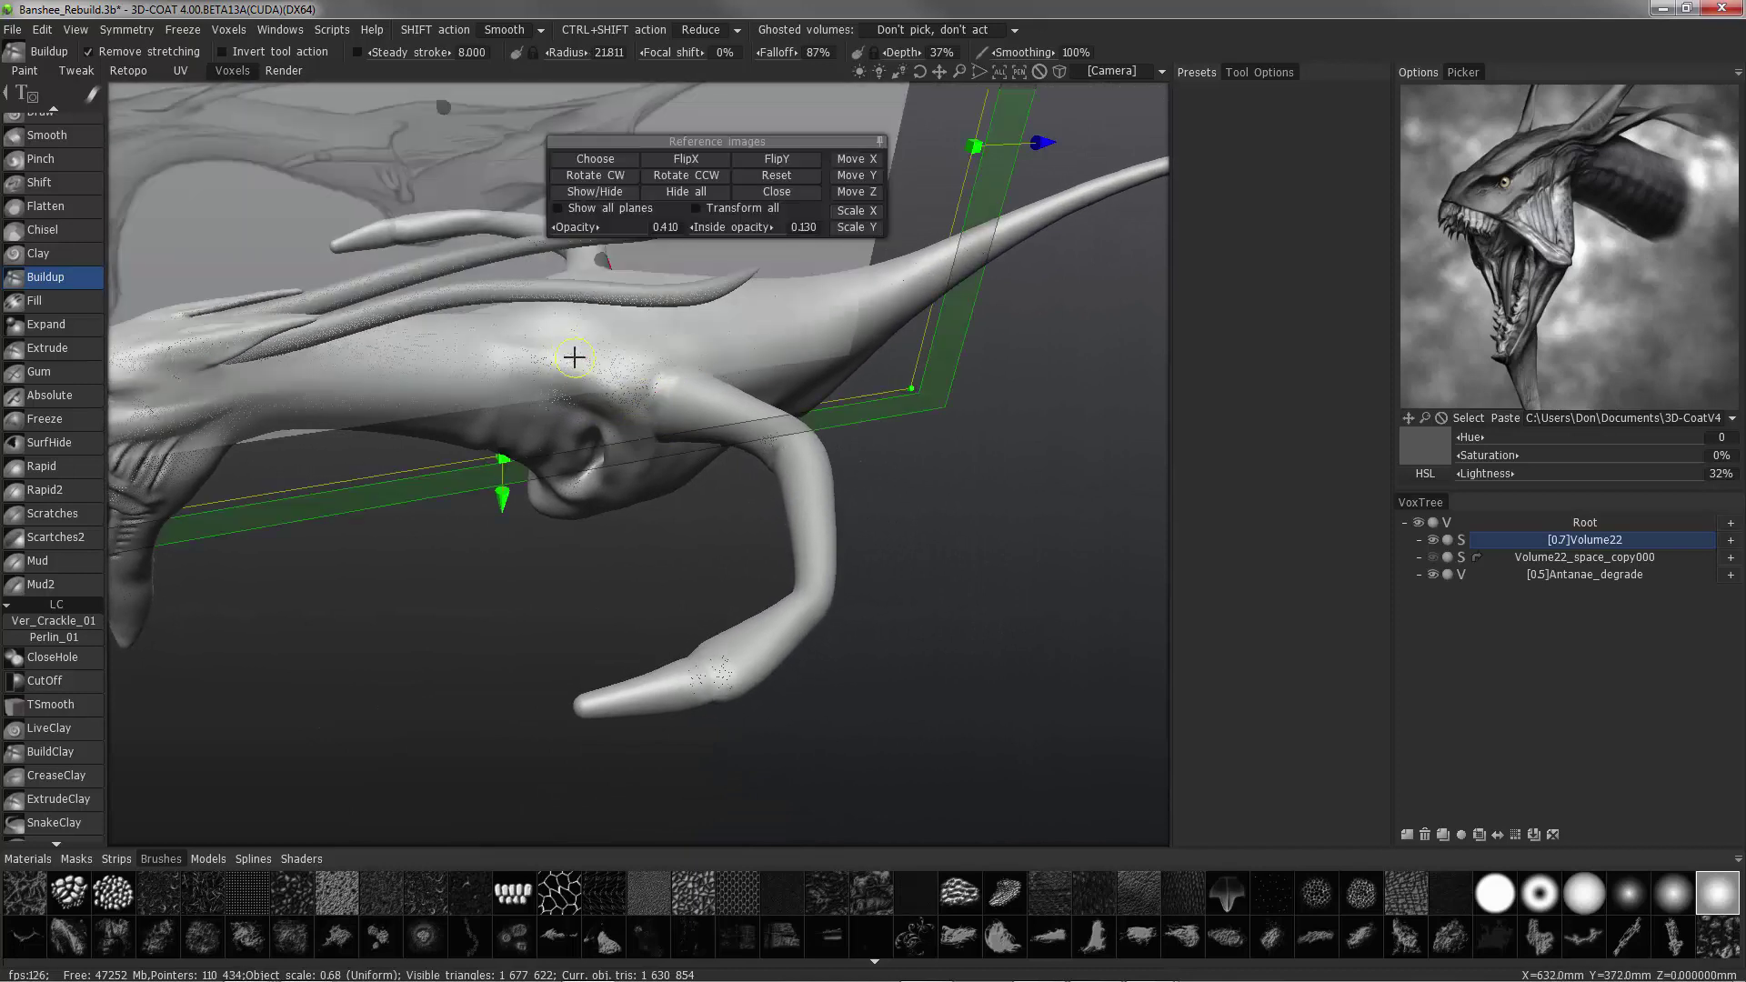
Hide all reference images and close their settings.
click(683, 193)
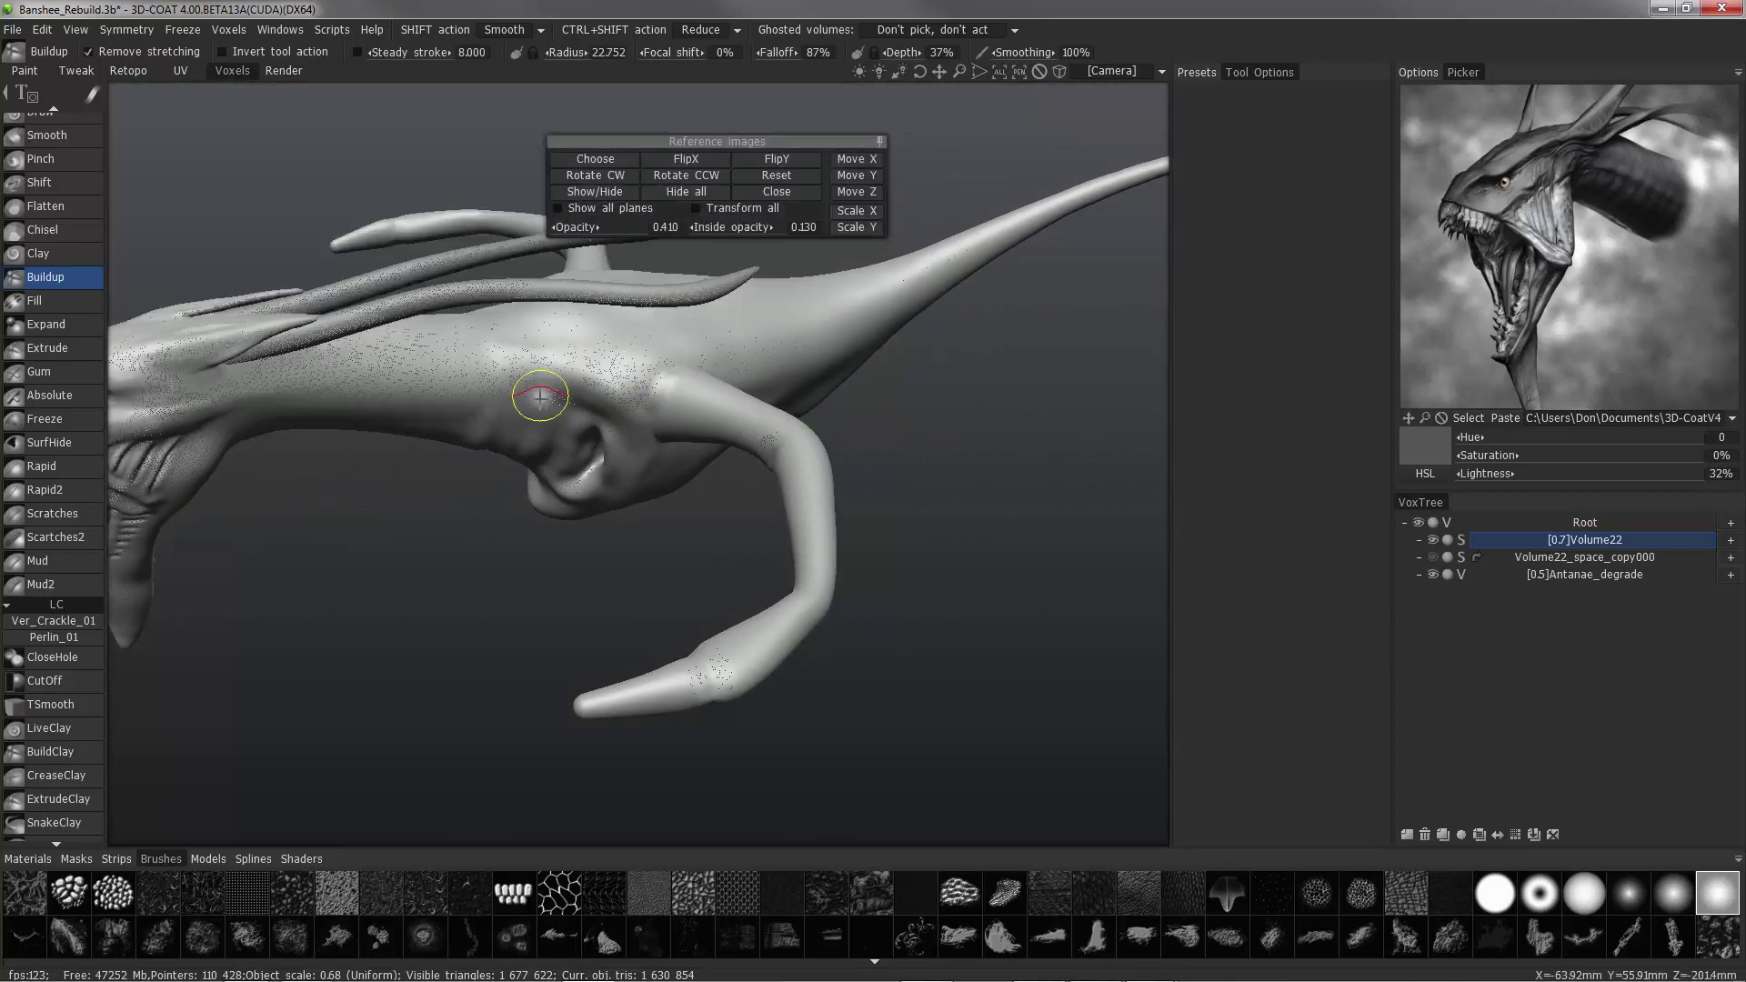
click(782, 193)
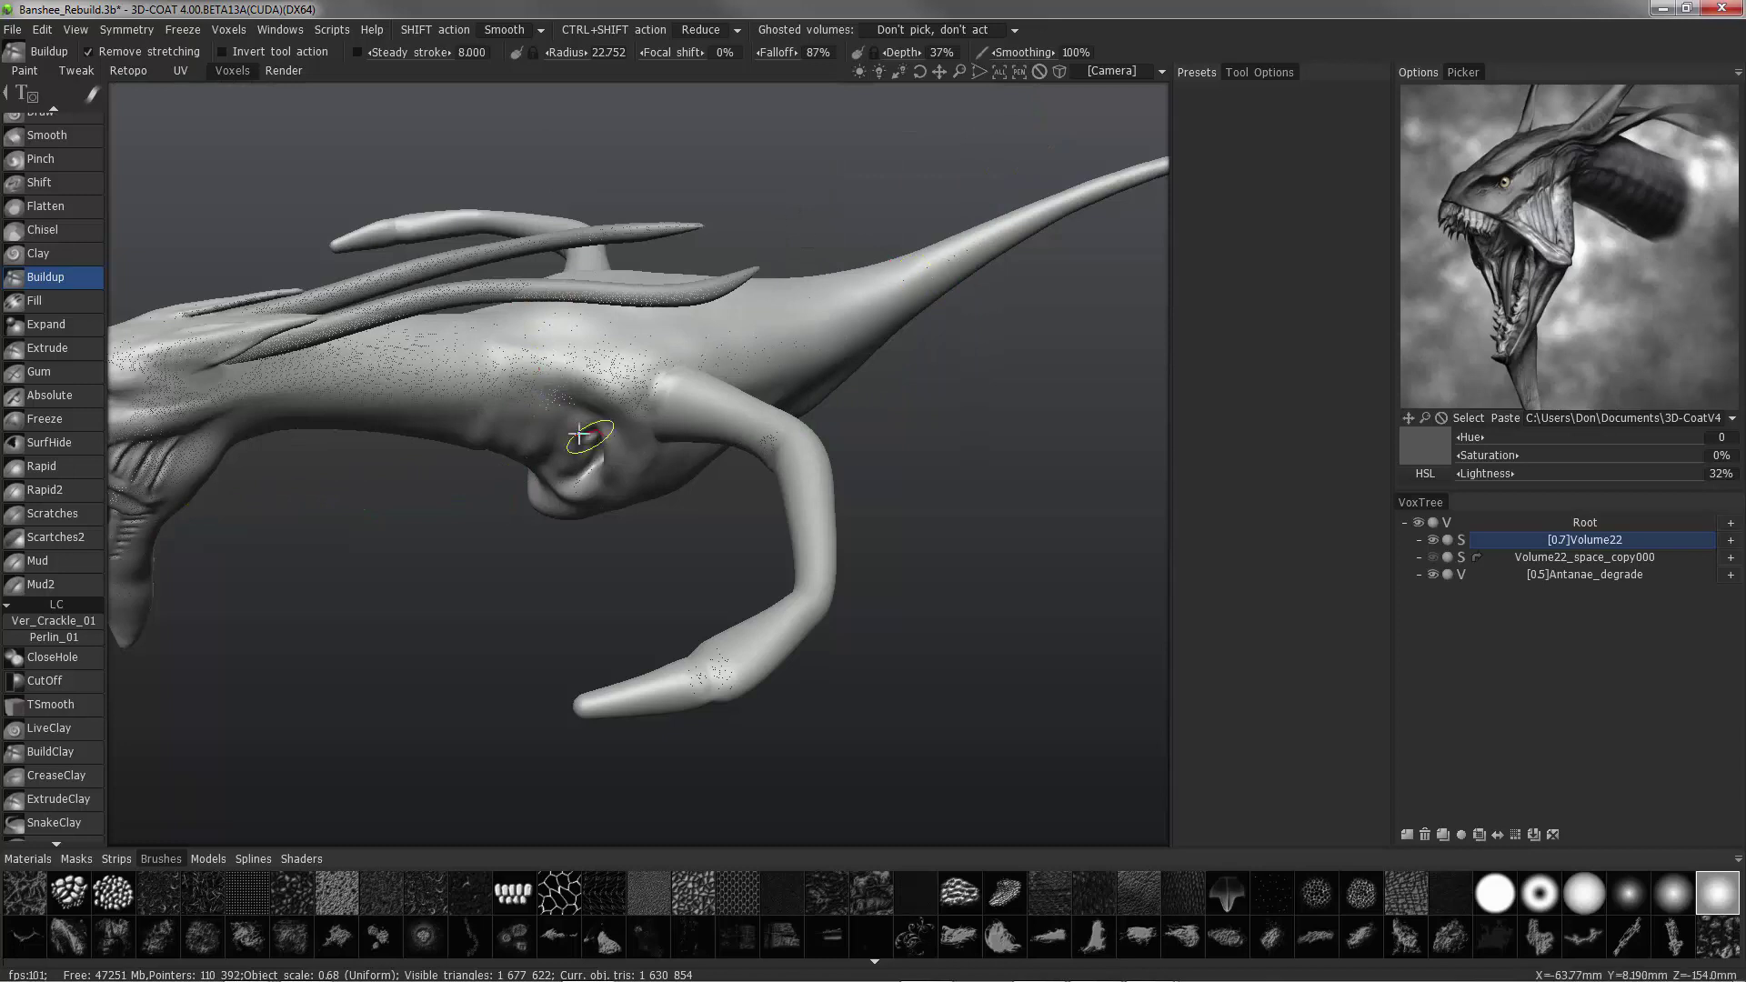
Build up and smooth the shoulder joint from the side and back to blend the limb into the torso.
alt+right_drag(747, 415, 628, 317)
alt+drag(628, 317, 667, 421)
mouse_move(655, 437)
middle_down()
mouse_move(664, 378)
mouse_move(671, 417)
mouse_move(721, 363)
mouse_move(721, 401)
mouse_move(664, 394)
middle_up()
key(shift)
drag(619, 320, 662, 365)
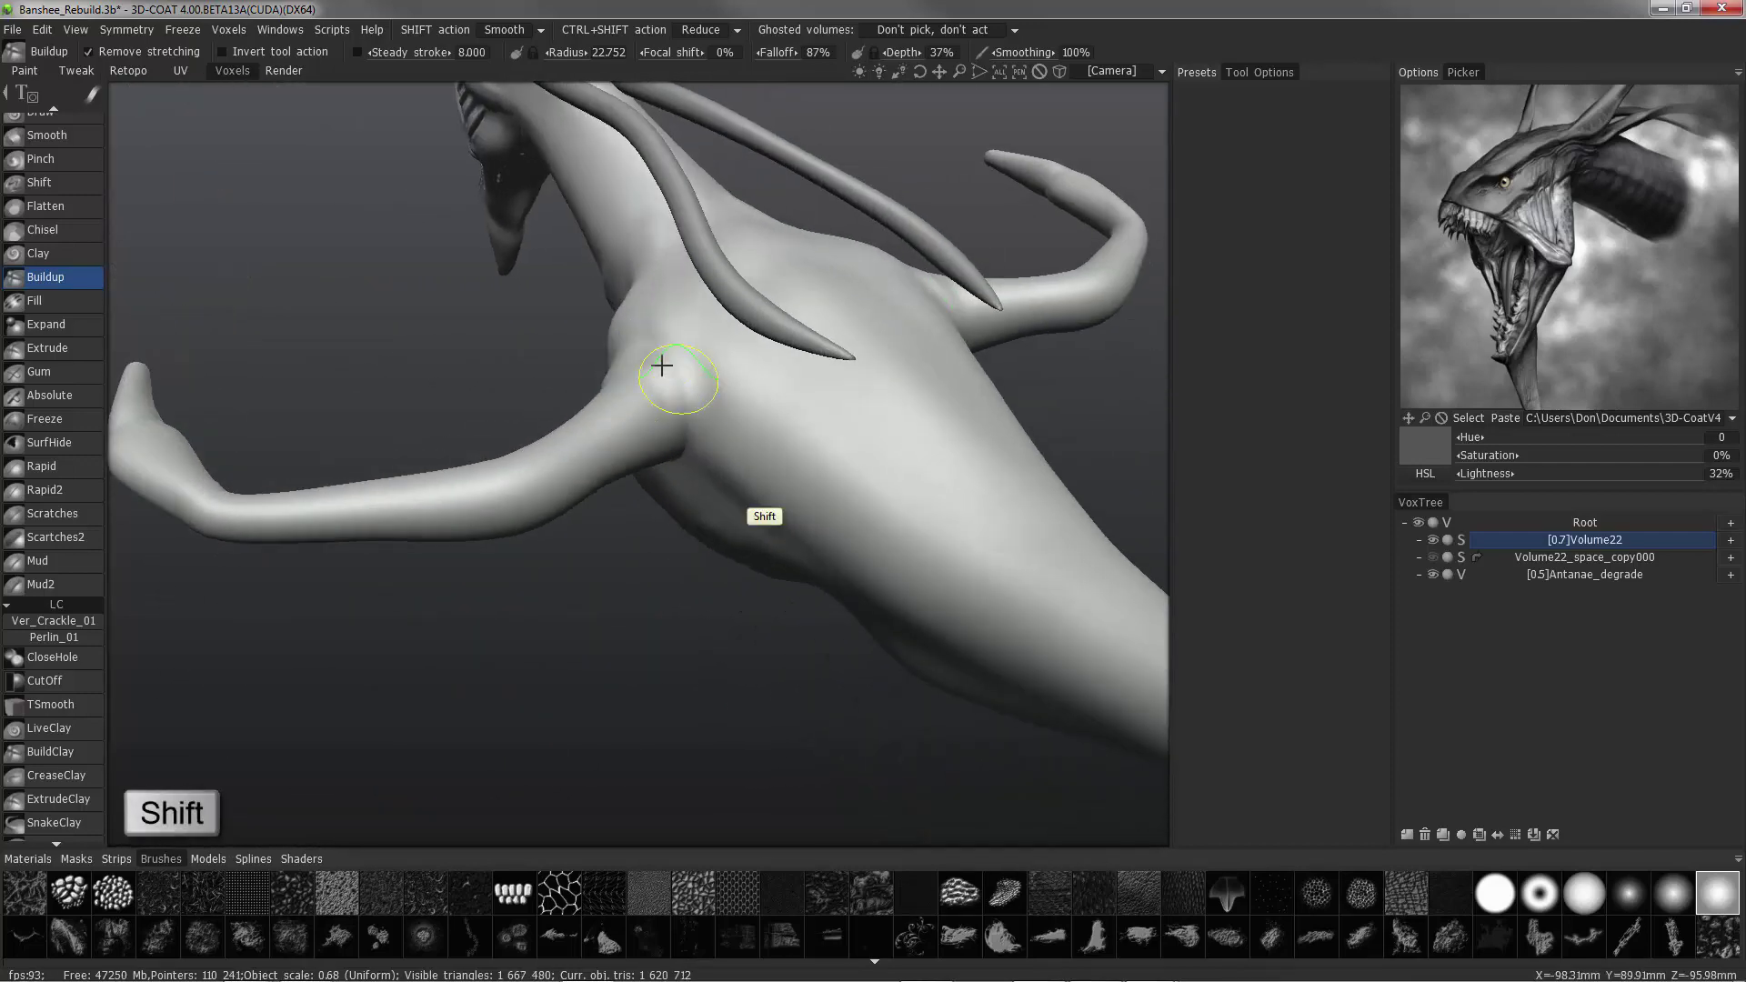
mouse_move(554, 312)
mouse_down()
mouse_move(624, 276)
mouse_move(659, 312)
mouse_move(742, 327)
mouse_move(698, 346)
mouse_move(849, 359)
mouse_move(592, 312)
mouse_move(675, 322)
mouse_move(492, 227)
mouse_move(693, 270)
mouse_move(697, 310)
mouse_move(495, 312)
mouse_move(507, 292)
mouse_up()
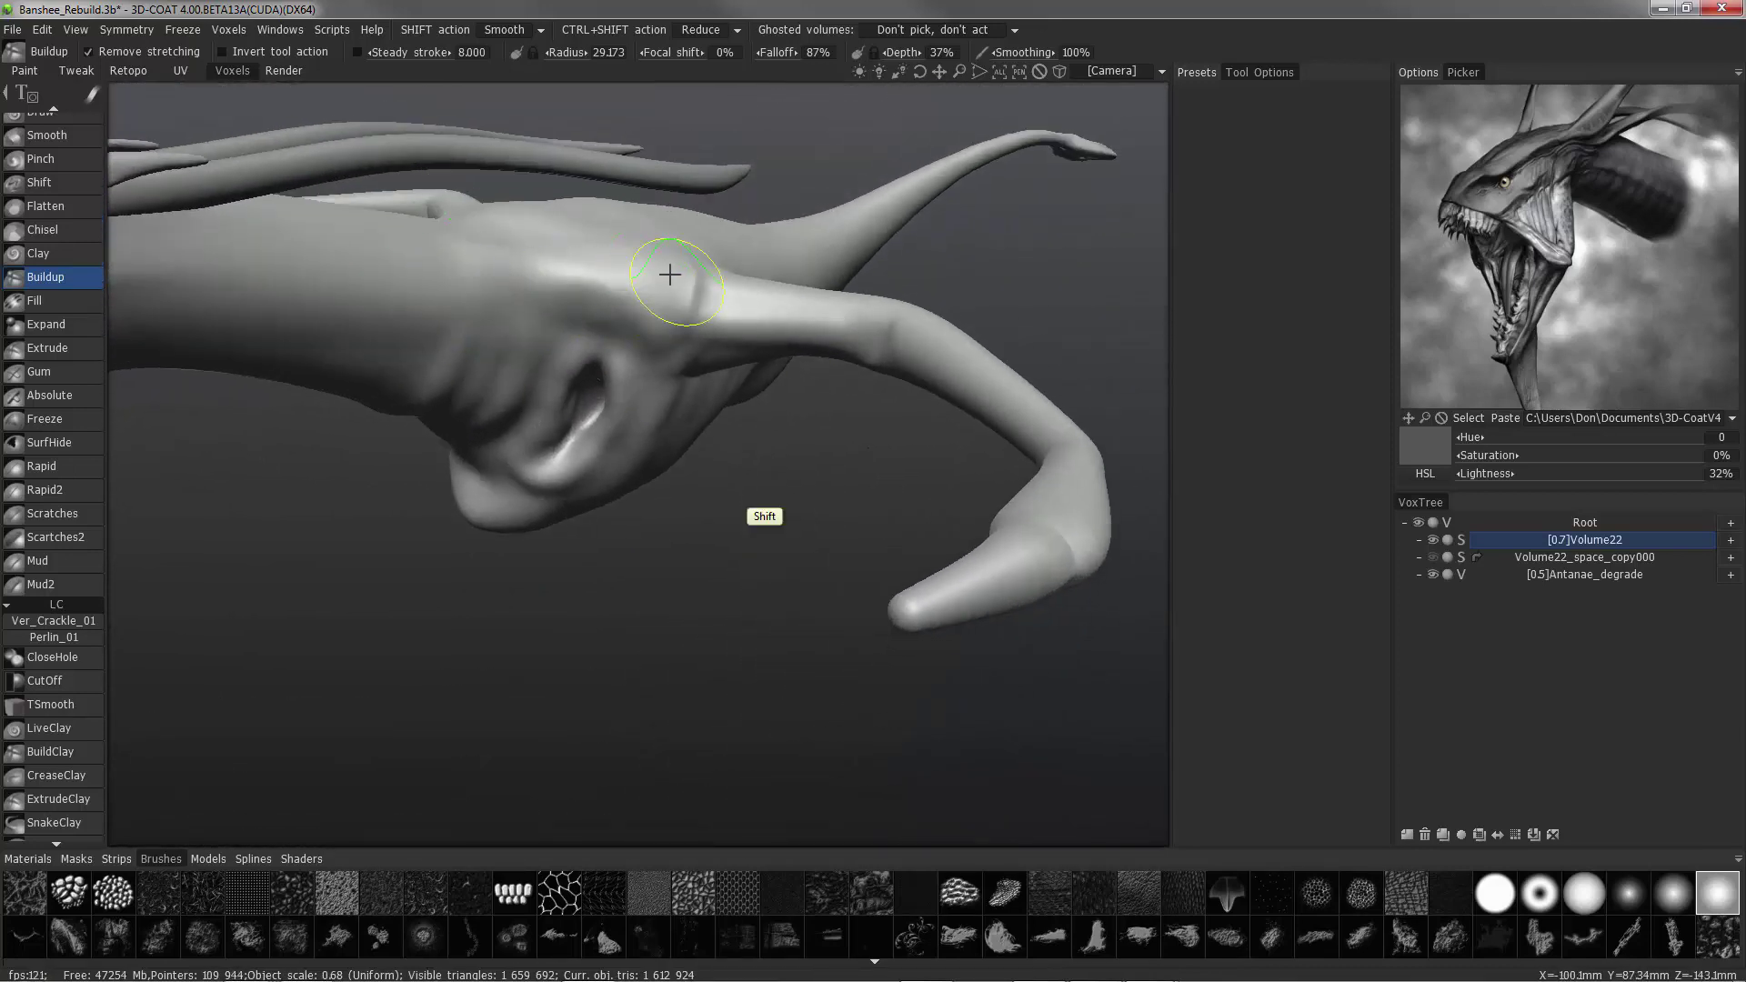
Set the SHIFT smoothing action to Relax and even out the back of the shoulder joint.
mouse_move(664, 281)
alt+mouse_down()
mouse_move(605, 310)
mouse_move(696, 303)
mouse_move(582, 265)
mouse_move(492, 155)
alt+mouse_up()
click(514, 31)
click(518, 88)
mouse_move(637, 255)
alt+mouse_down()
mouse_move(773, 285)
mouse_move(655, 172)
mouse_move(643, 363)
alt+mouse_up()
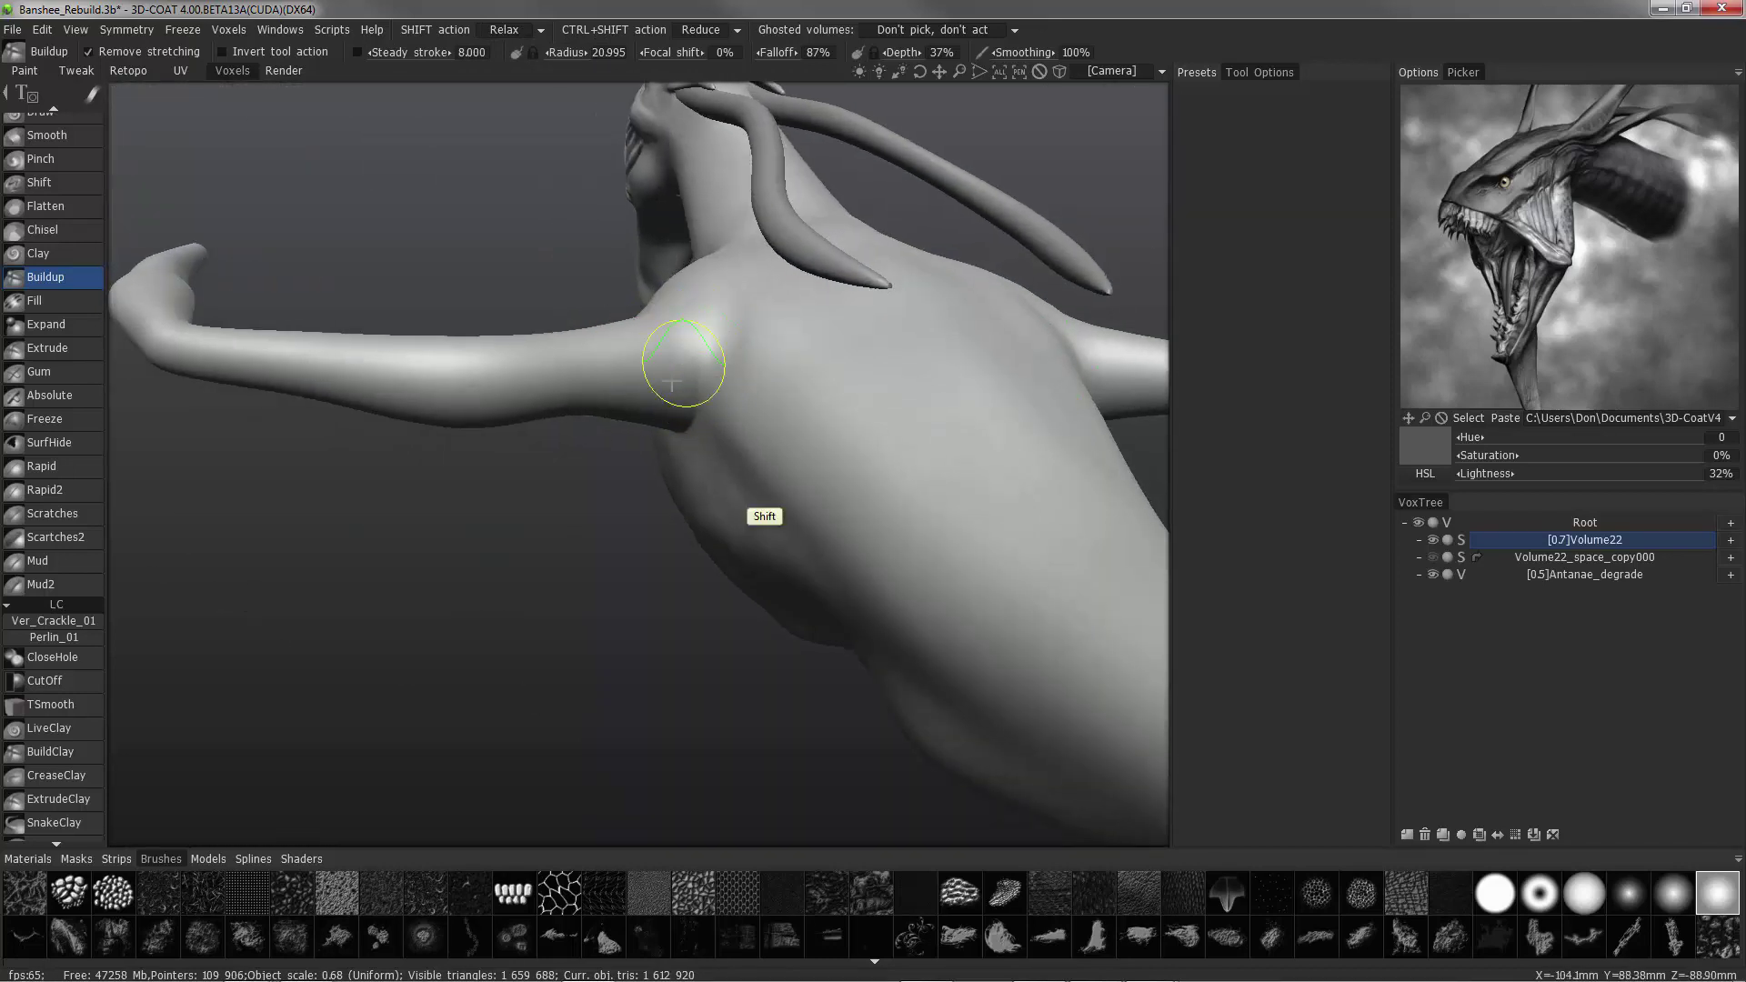
mouse_move(589, 312)
alt+mouse_down()
mouse_move(916, 226)
mouse_move(936, 194)
mouse_move(901, 207)
mouse_move(946, 270)
mouse_move(889, 222)
mouse_move(1007, 187)
mouse_move(691, 259)
mouse_move(461, 261)
mouse_move(461, 296)
mouse_move(495, 285)
mouse_move(459, 277)
mouse_move(487, 314)
alt+mouse_up()
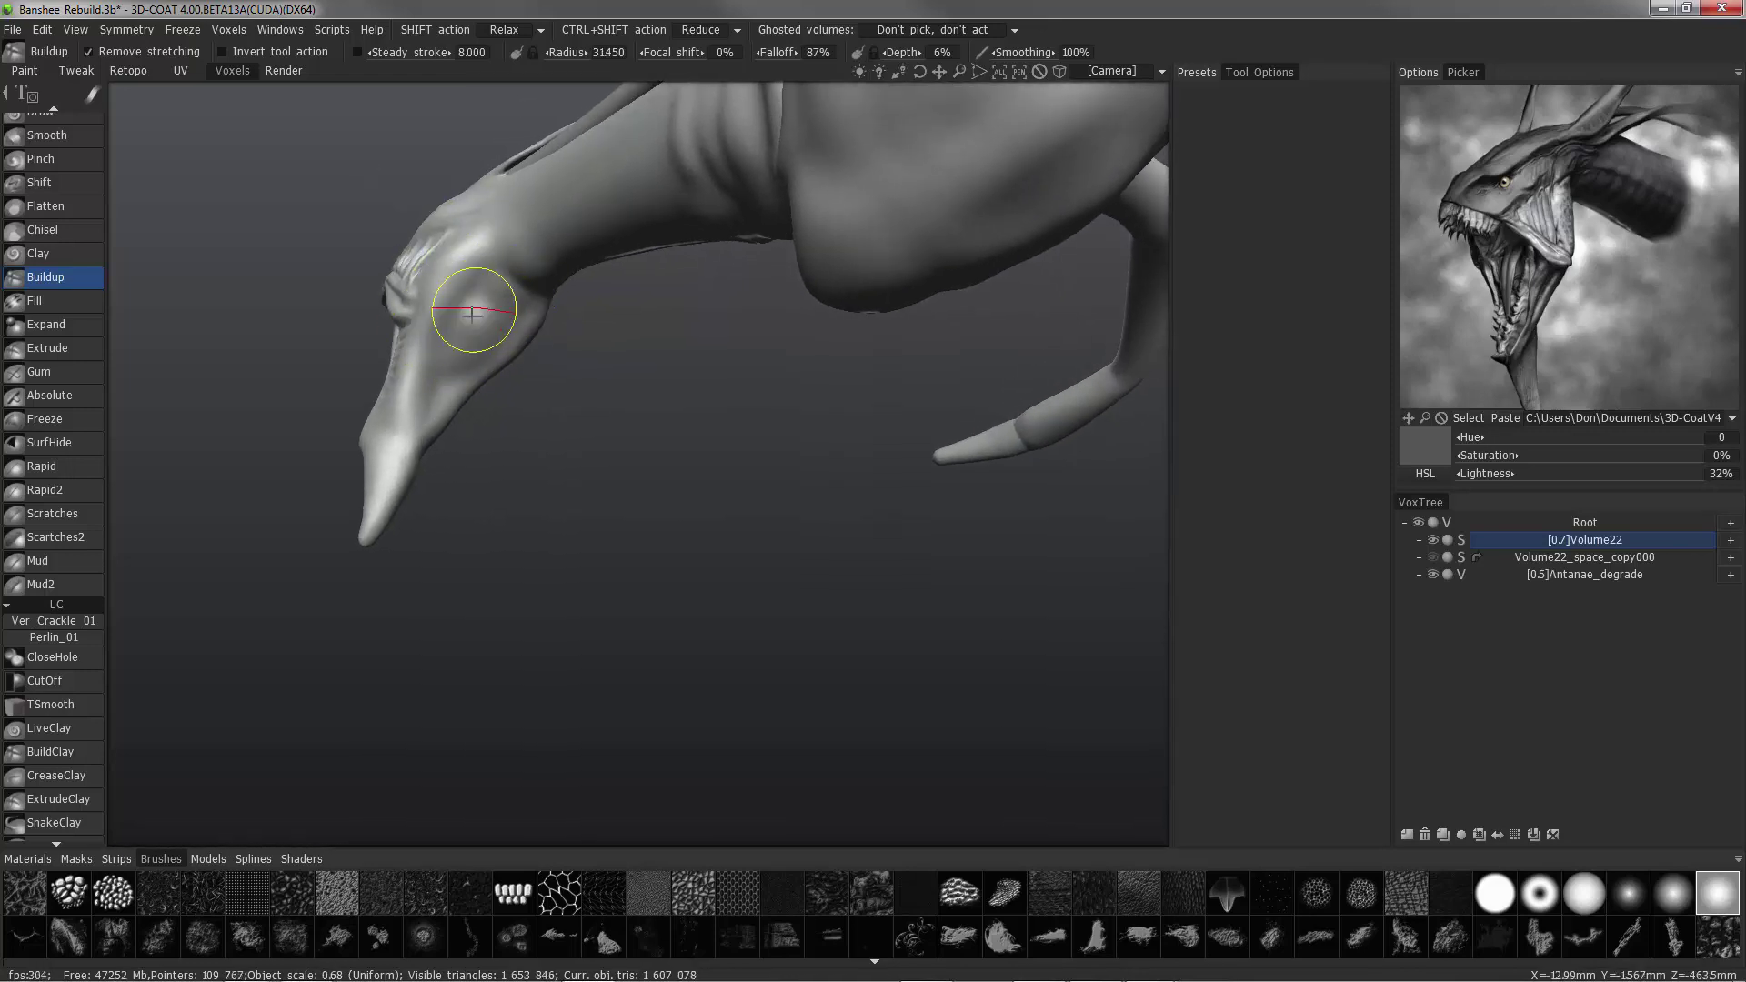
Lightly rework the back of the creature's jaw with the Buildup brush at 6% depth and a radius of about 18.
alt+drag(498, 300, 481, 318)
right_drag(481, 318, 471, 324)
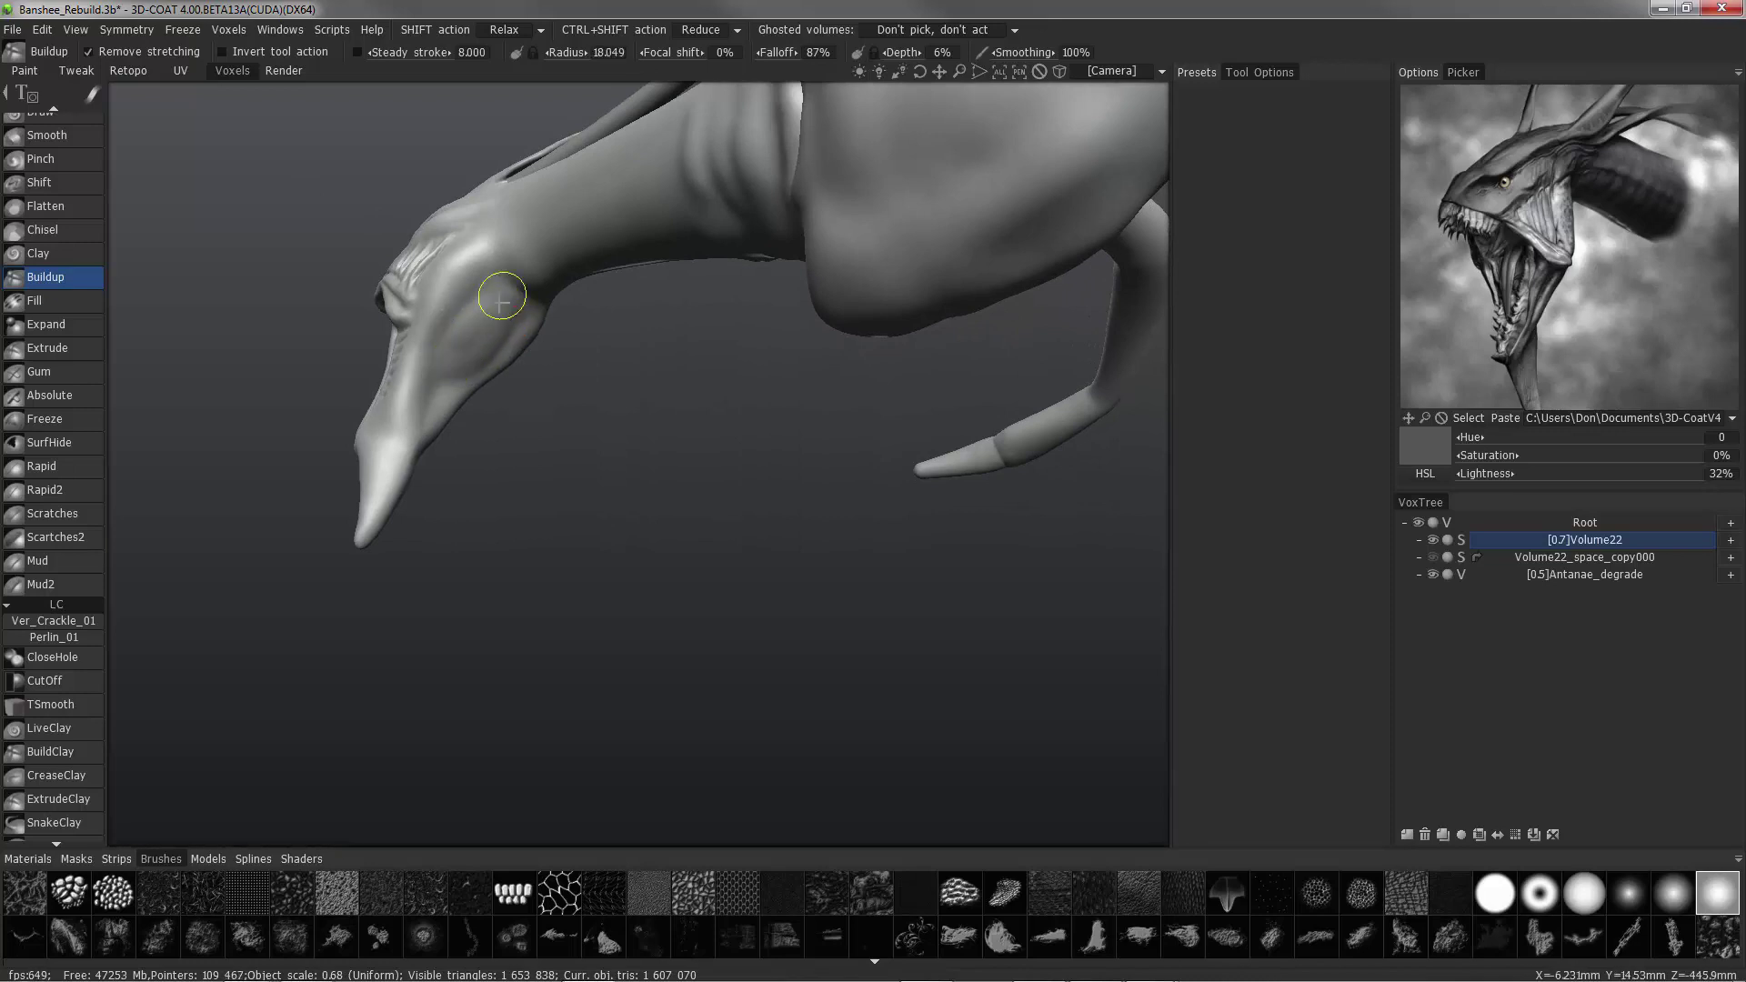
mouse_move(433, 383)
alt+mouse_down()
mouse_move(370, 312)
mouse_move(436, 343)
mouse_move(494, 329)
mouse_move(476, 363)
mouse_move(491, 318)
alt+mouse_up()
right_drag(491, 315, 510, 312)
mouse_move(511, 312)
mouse_down()
mouse_move(491, 347)
mouse_move(504, 330)
mouse_up()
alt+drag(504, 329, 510, 322)
right_drag(510, 321, 515, 323)
Set the SHIFT smoothing action to Powerful and smooth the front of the shoulder joint at 63% smoothing.
mouse_move(504, 290)
alt+mouse_down()
mouse_move(487, 344)
mouse_move(505, 346)
mouse_move(508, 309)
mouse_move(343, 291)
mouse_move(303, 306)
mouse_move(382, 265)
mouse_move(815, 433)
mouse_move(873, 354)
mouse_move(682, 307)
mouse_move(636, 363)
mouse_move(760, 343)
alt+mouse_up()
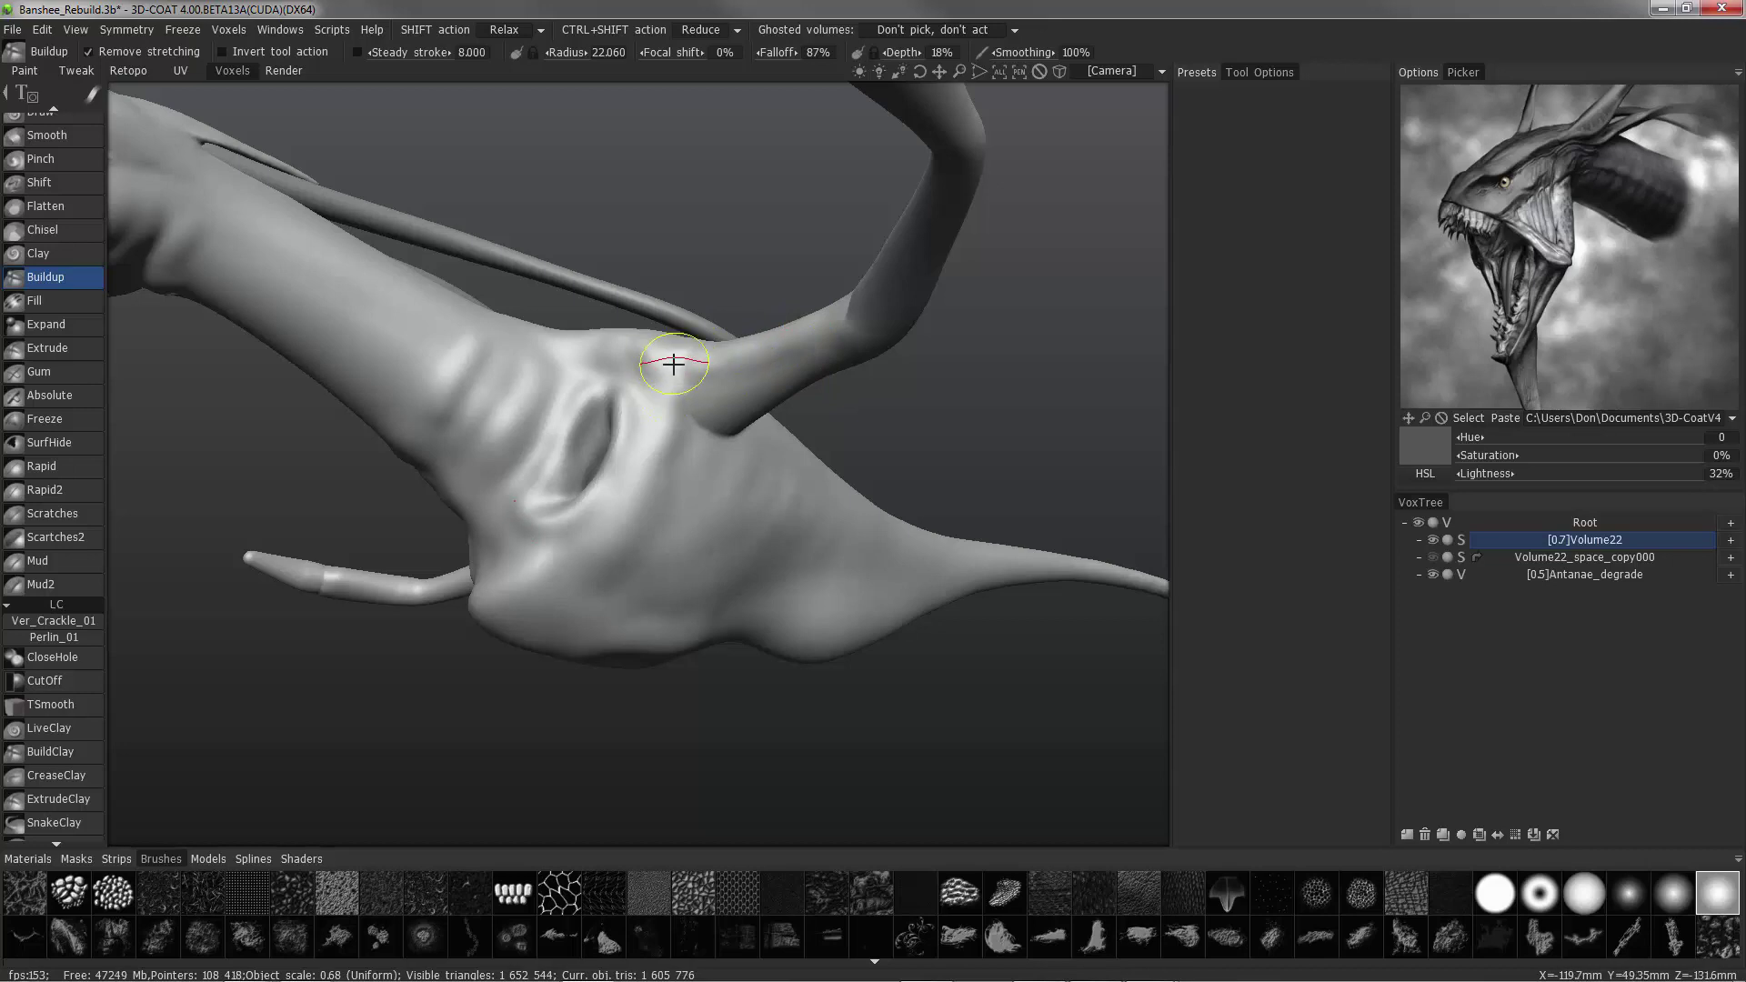
mouse_move(649, 373)
alt+mouse_down()
mouse_move(593, 340)
mouse_move(625, 336)
mouse_move(636, 389)
alt+mouse_up()
click(512, 34)
click(517, 73)
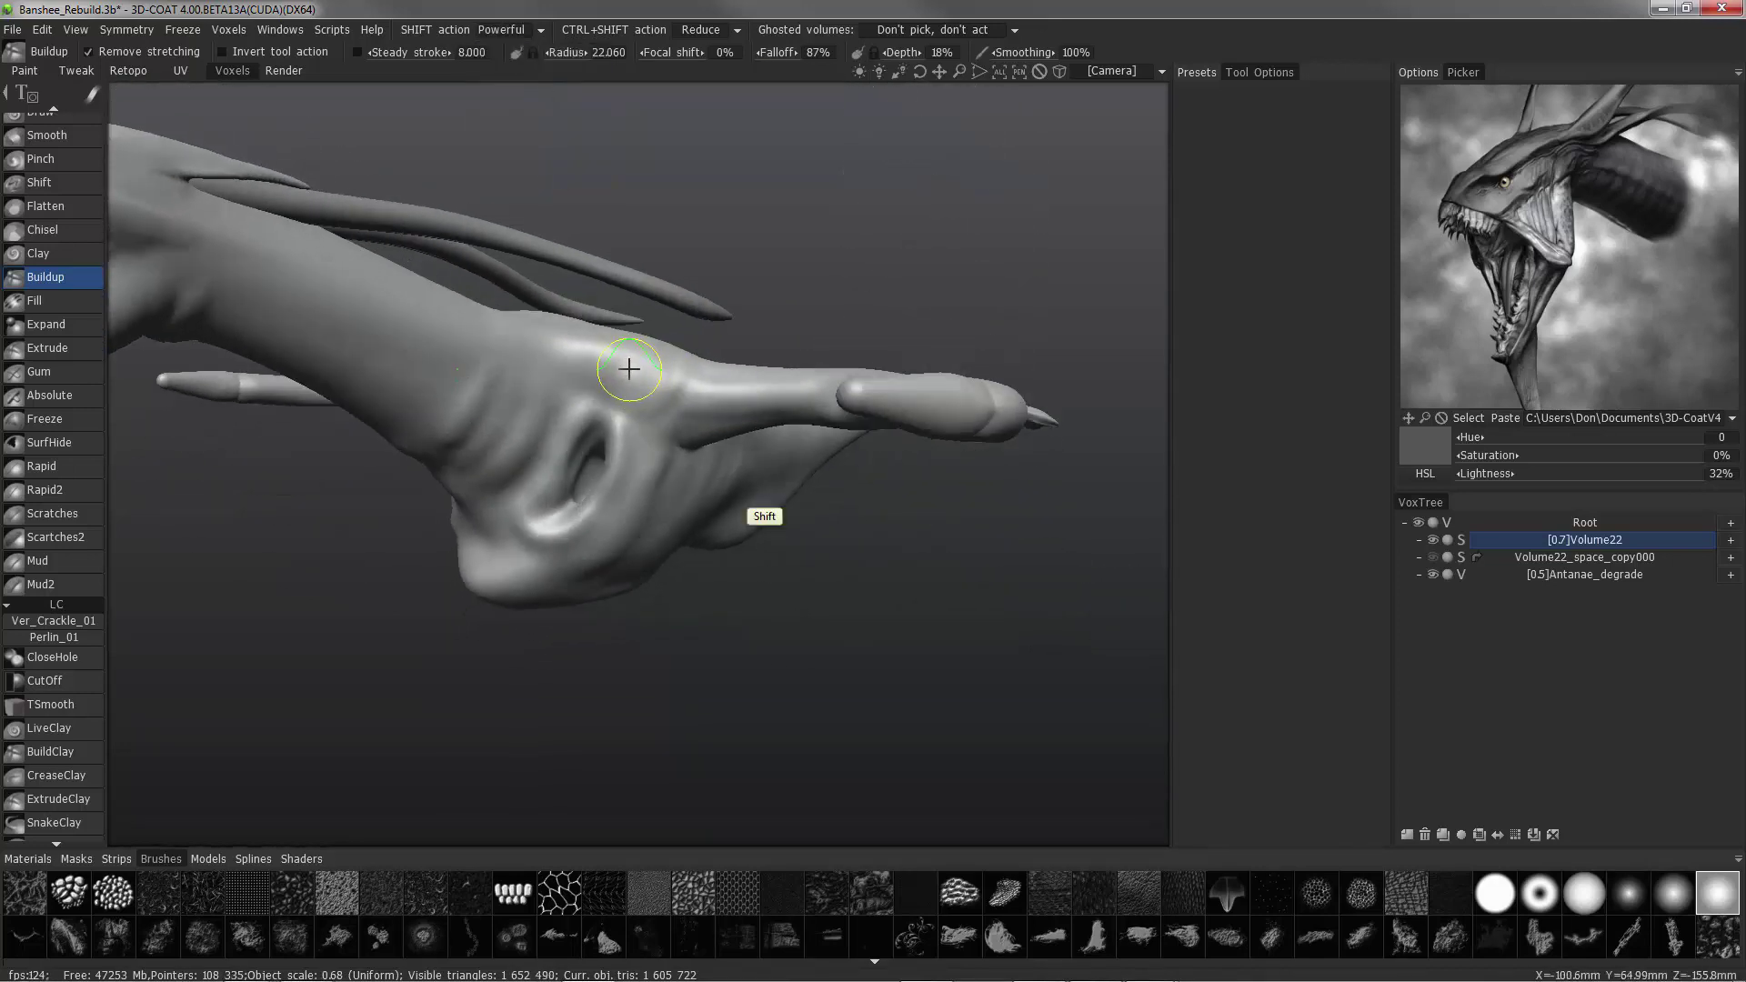
shift+right_drag(631, 394, 666, 394)
mouse_move(683, 393)
shift+mouse_down()
mouse_move(670, 384)
mouse_move(687, 364)
mouse_move(709, 396)
shift+mouse_up()
Smooth the underside of the limb's elbow, reducing the brush radius to about 15.
middle_drag(821, 509, 775, 527)
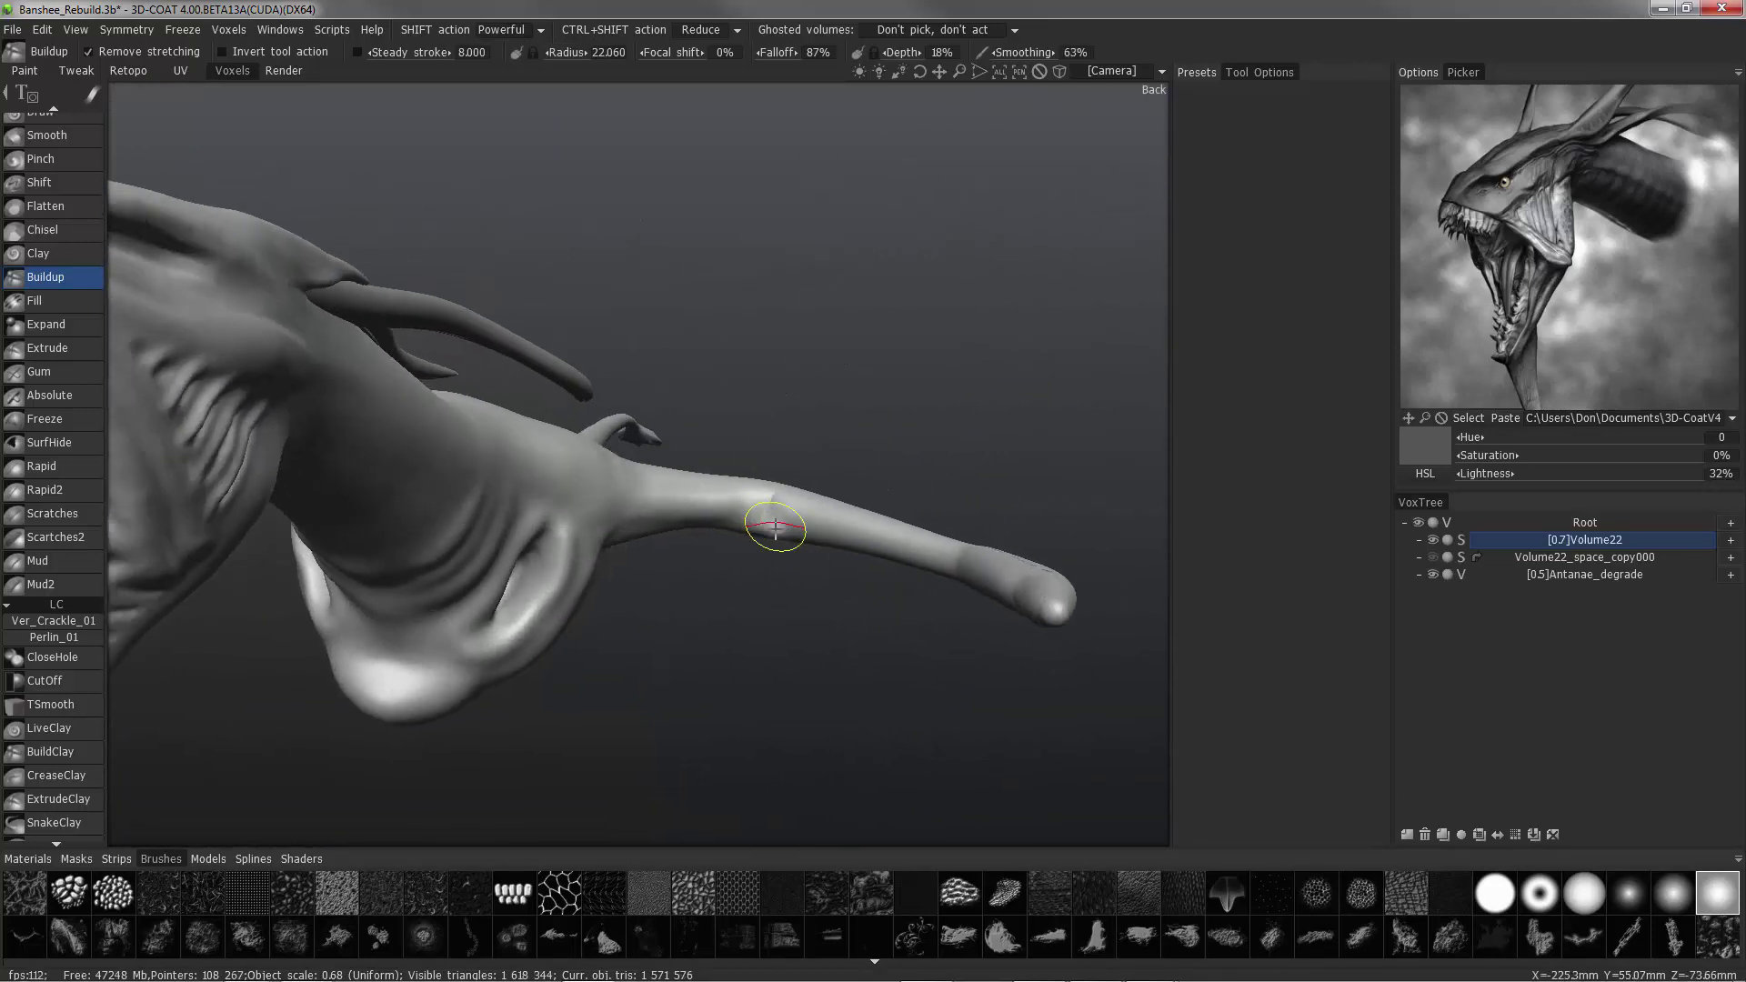
mouse_move(771, 510)
shift+mouse_down()
mouse_move(725, 522)
mouse_move(755, 517)
shift+mouse_up()
right_drag(760, 513, 733, 513)
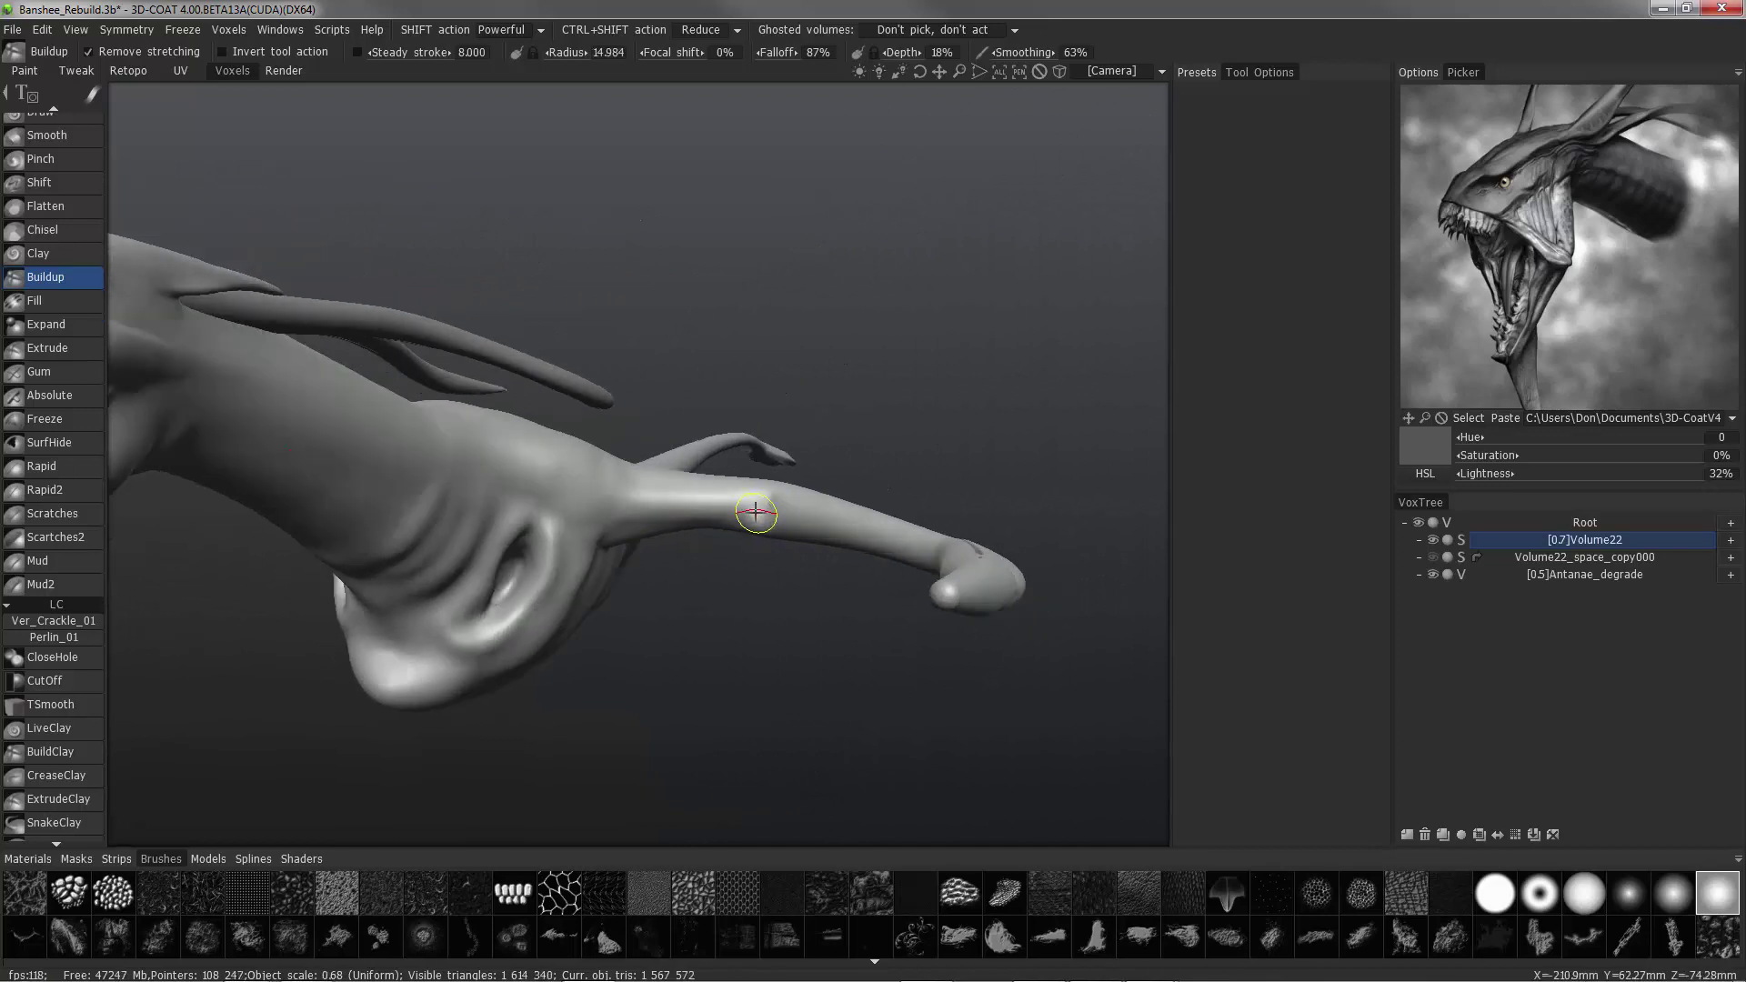
shift+drag(760, 511, 756, 524)
mouse_move(758, 524)
middle_down()
mouse_move(460, 631)
mouse_move(558, 585)
mouse_move(682, 483)
mouse_move(644, 468)
mouse_move(682, 488)
middle_up()
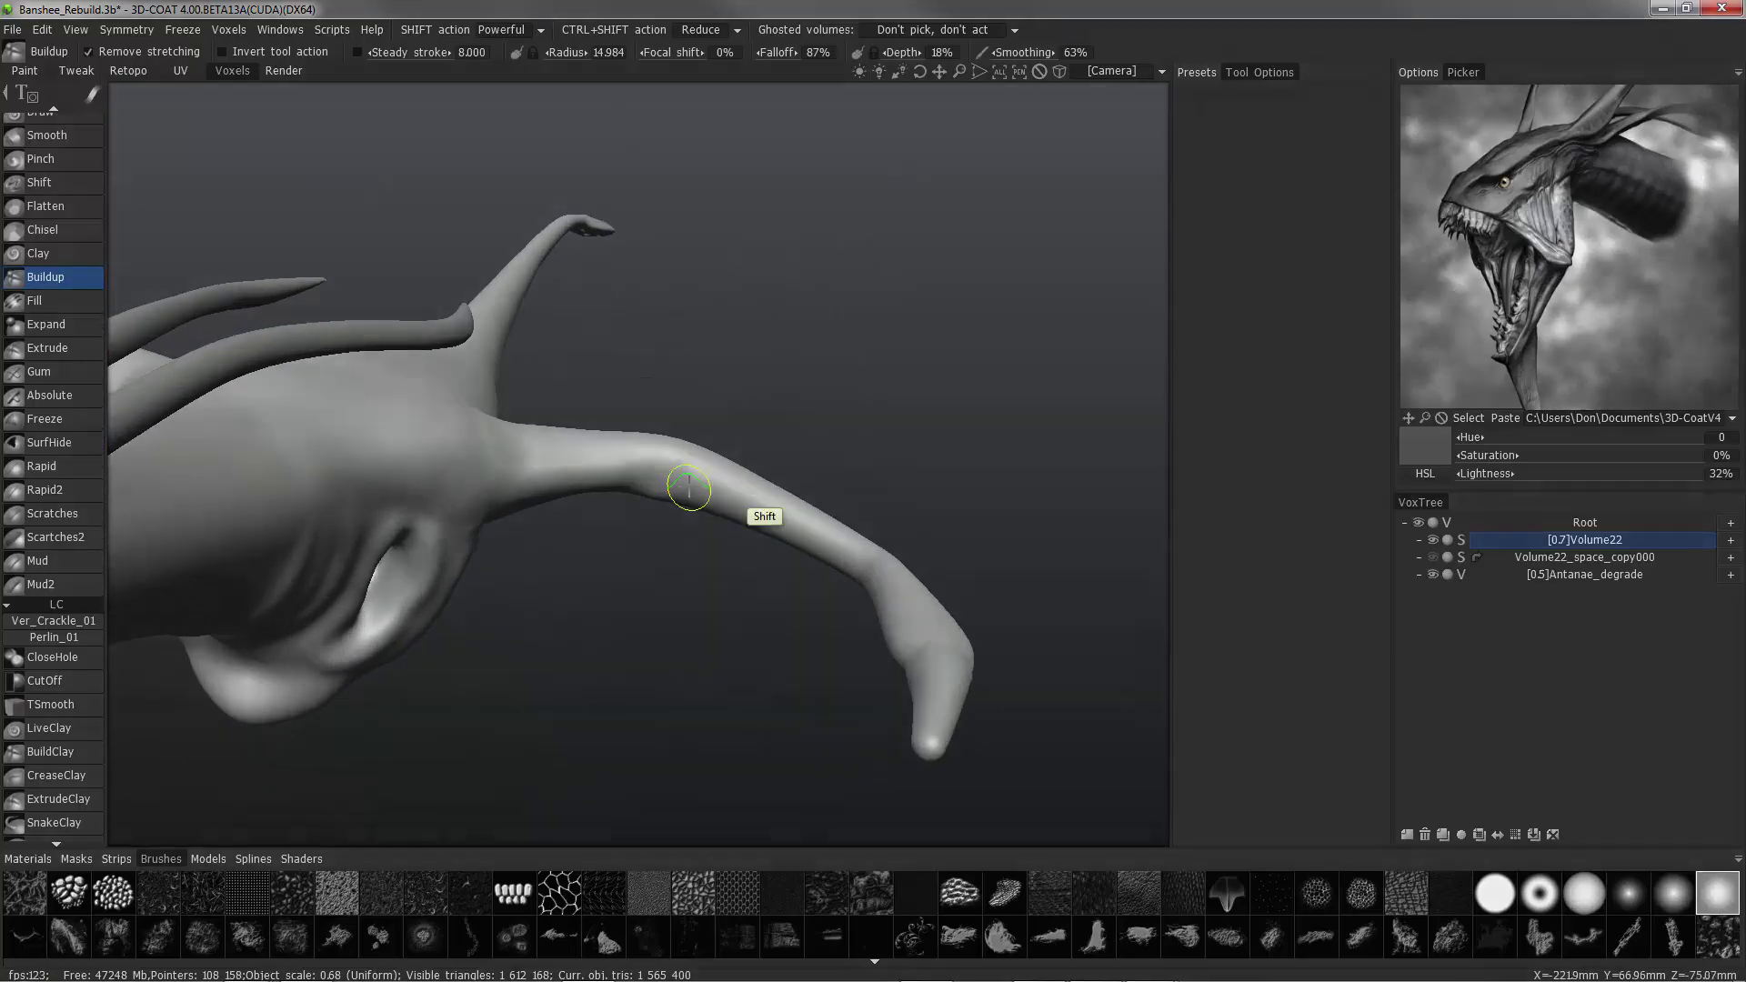